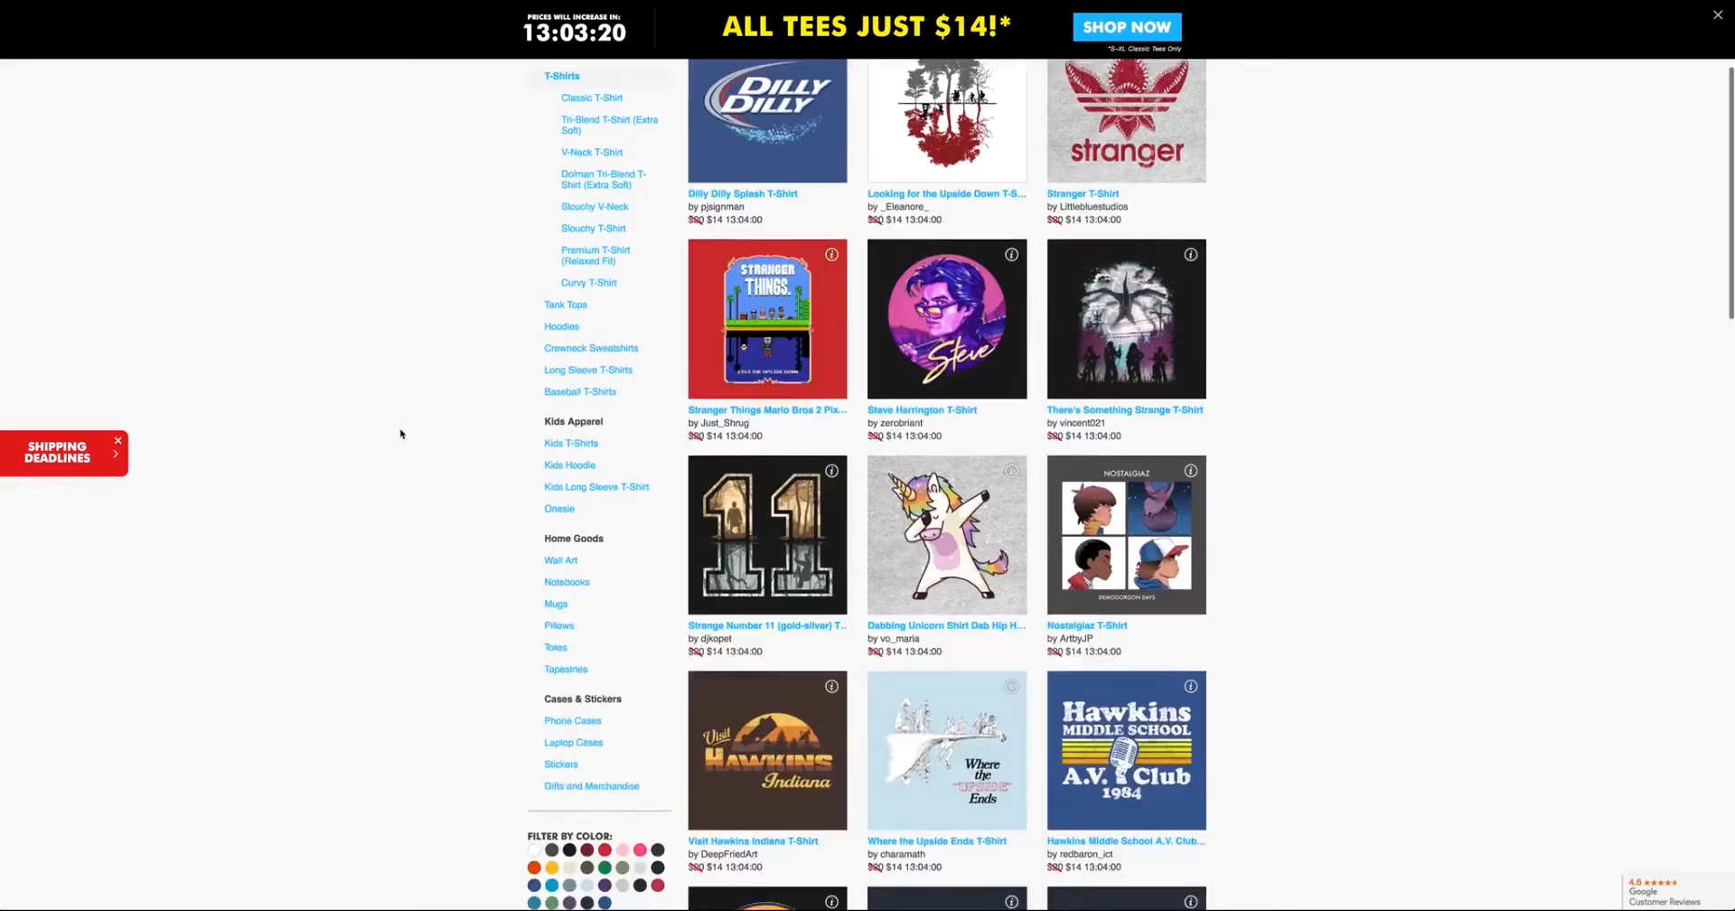
Browse the T-shirt listing and open the Steve Harrington T-Shirt product page.
scroll(400, 431, "down", 3)
scroll(402, 432, "up", 5)
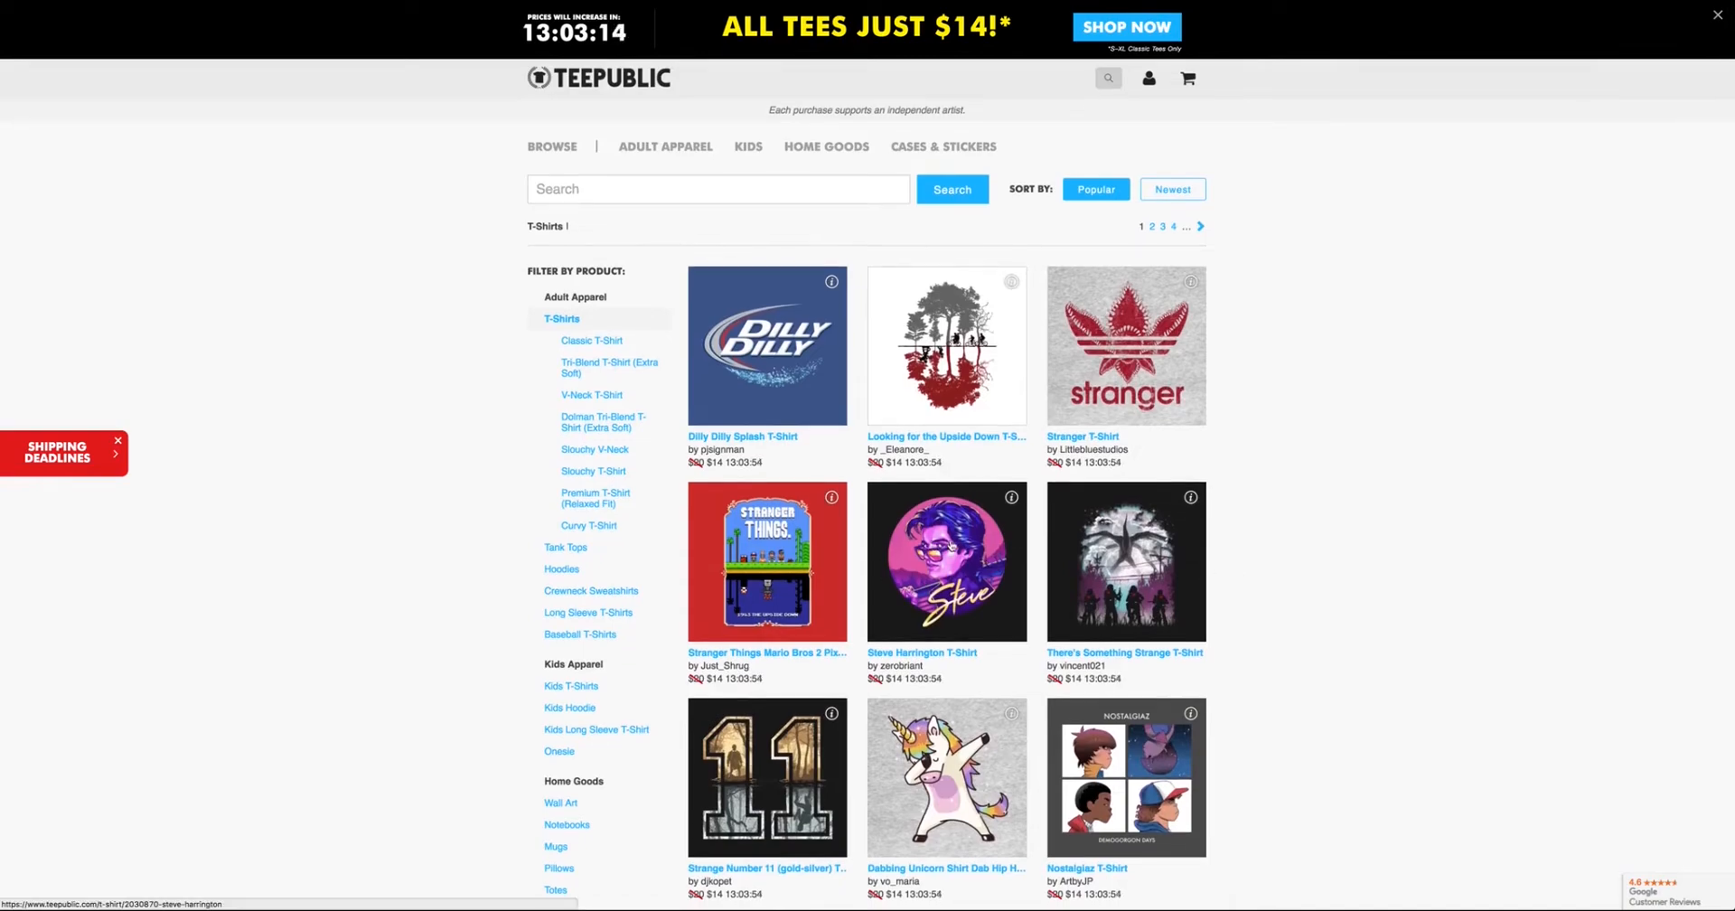
left_click(951, 546)
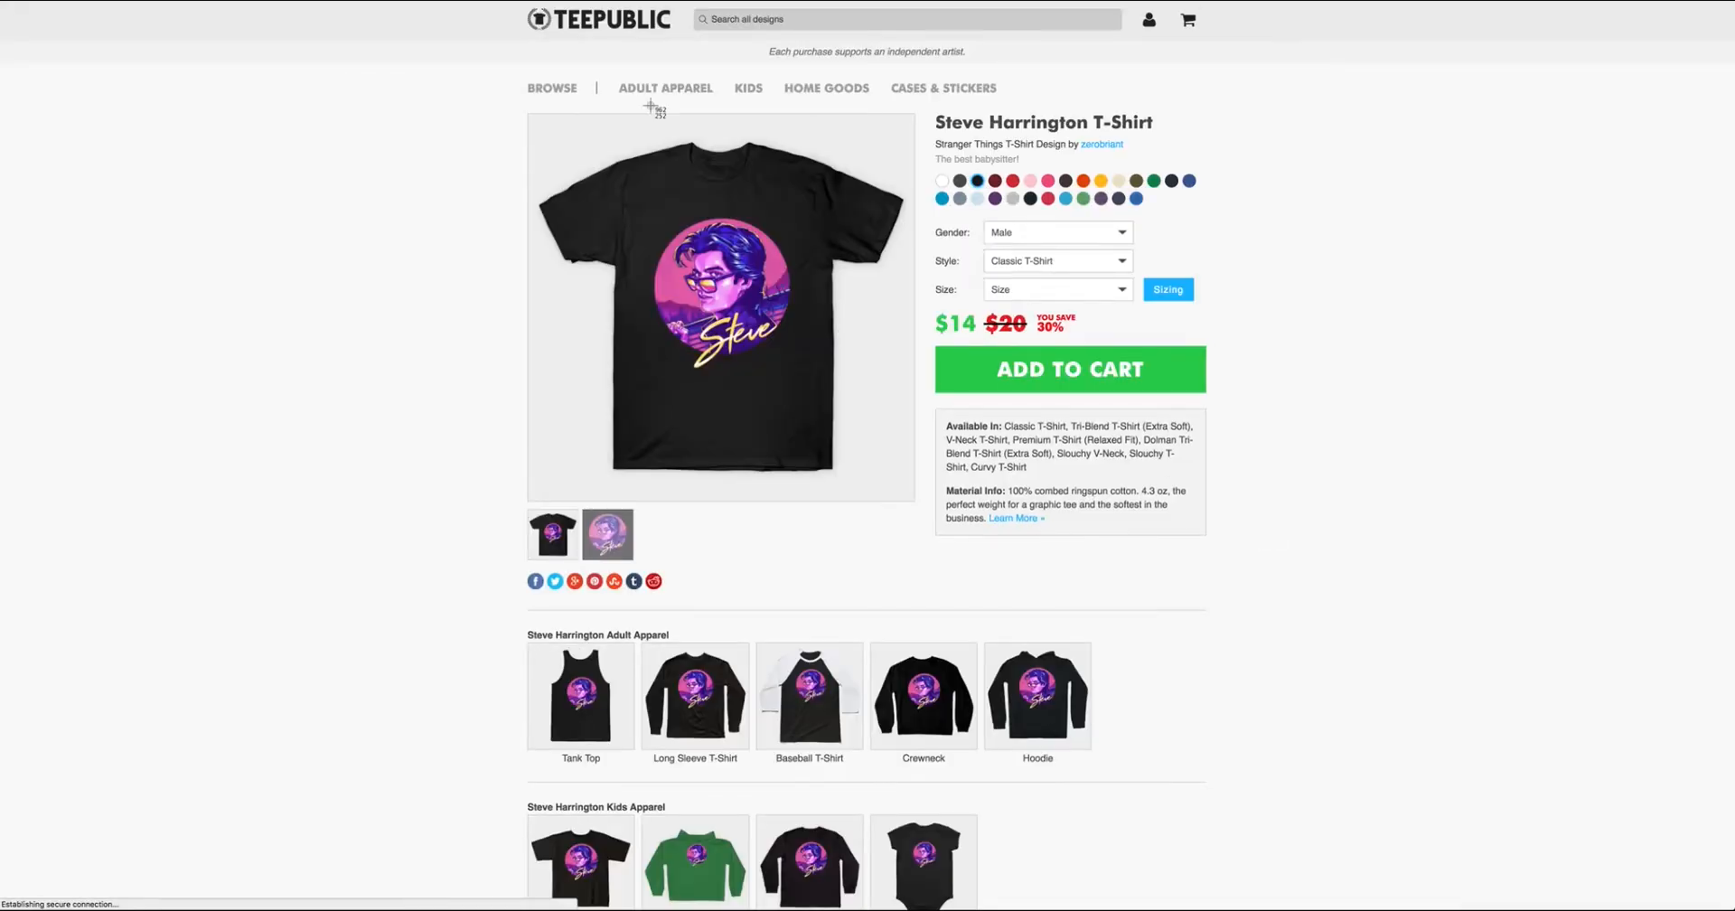
key("super+shift+4")
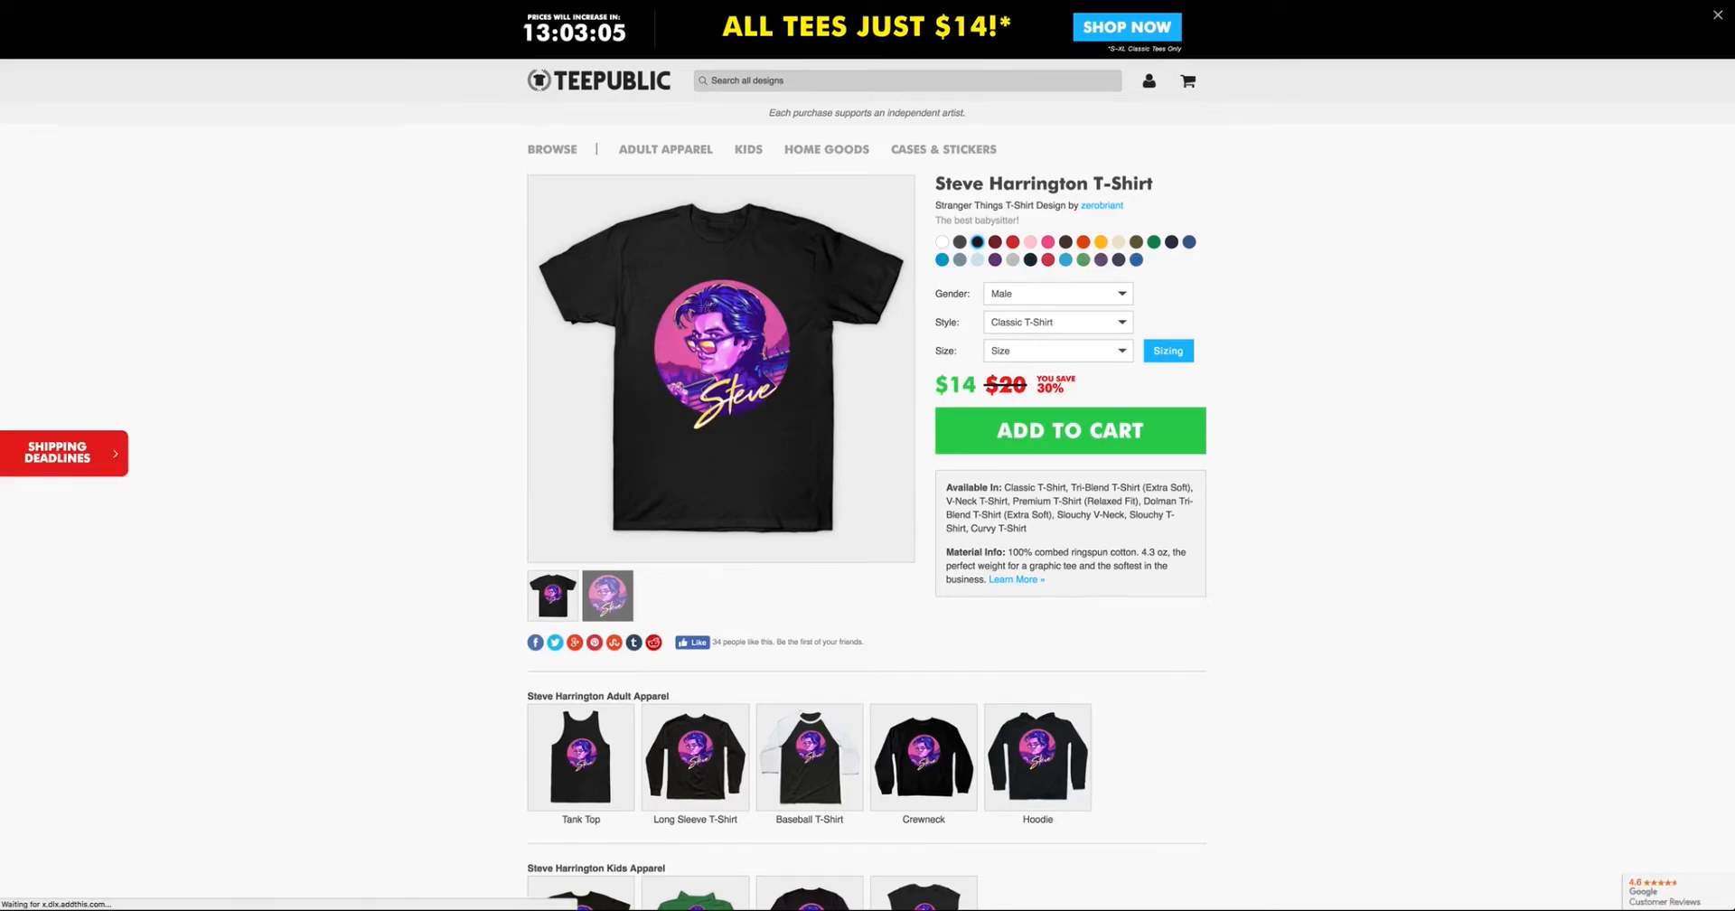
Save the Steve Harrington T-Shirt page as a complete webpage in the EMAIL COURSE folder.
right_click(727, 296)
left_click(760, 351)
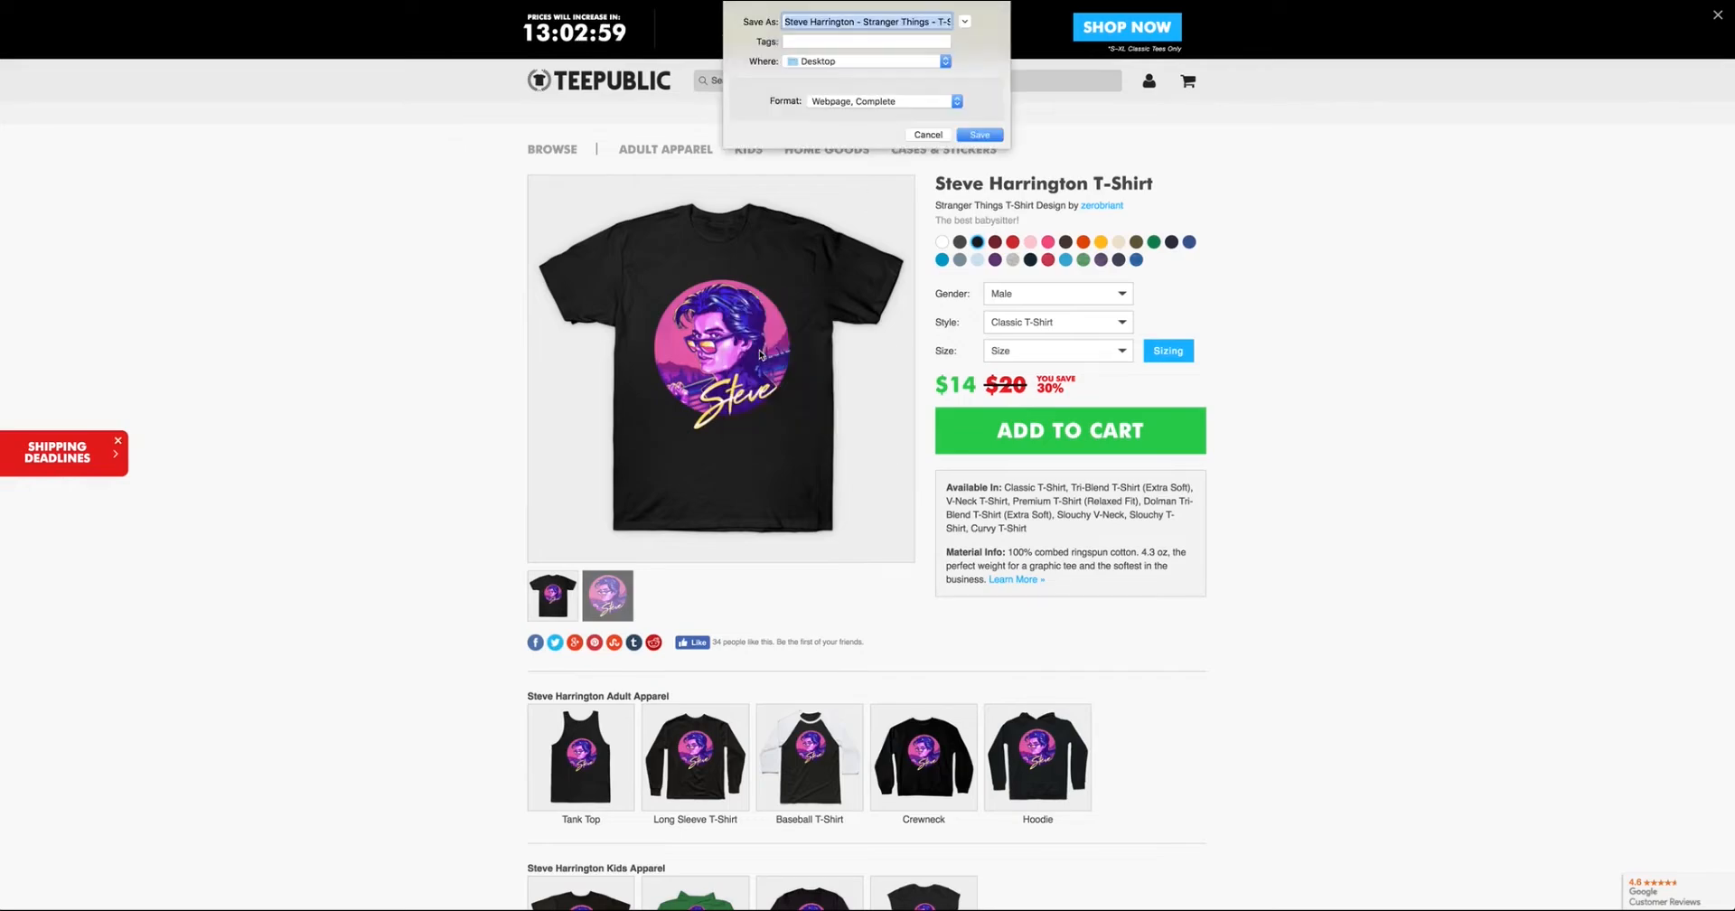
left_click(895, 61)
left_click(883, 54)
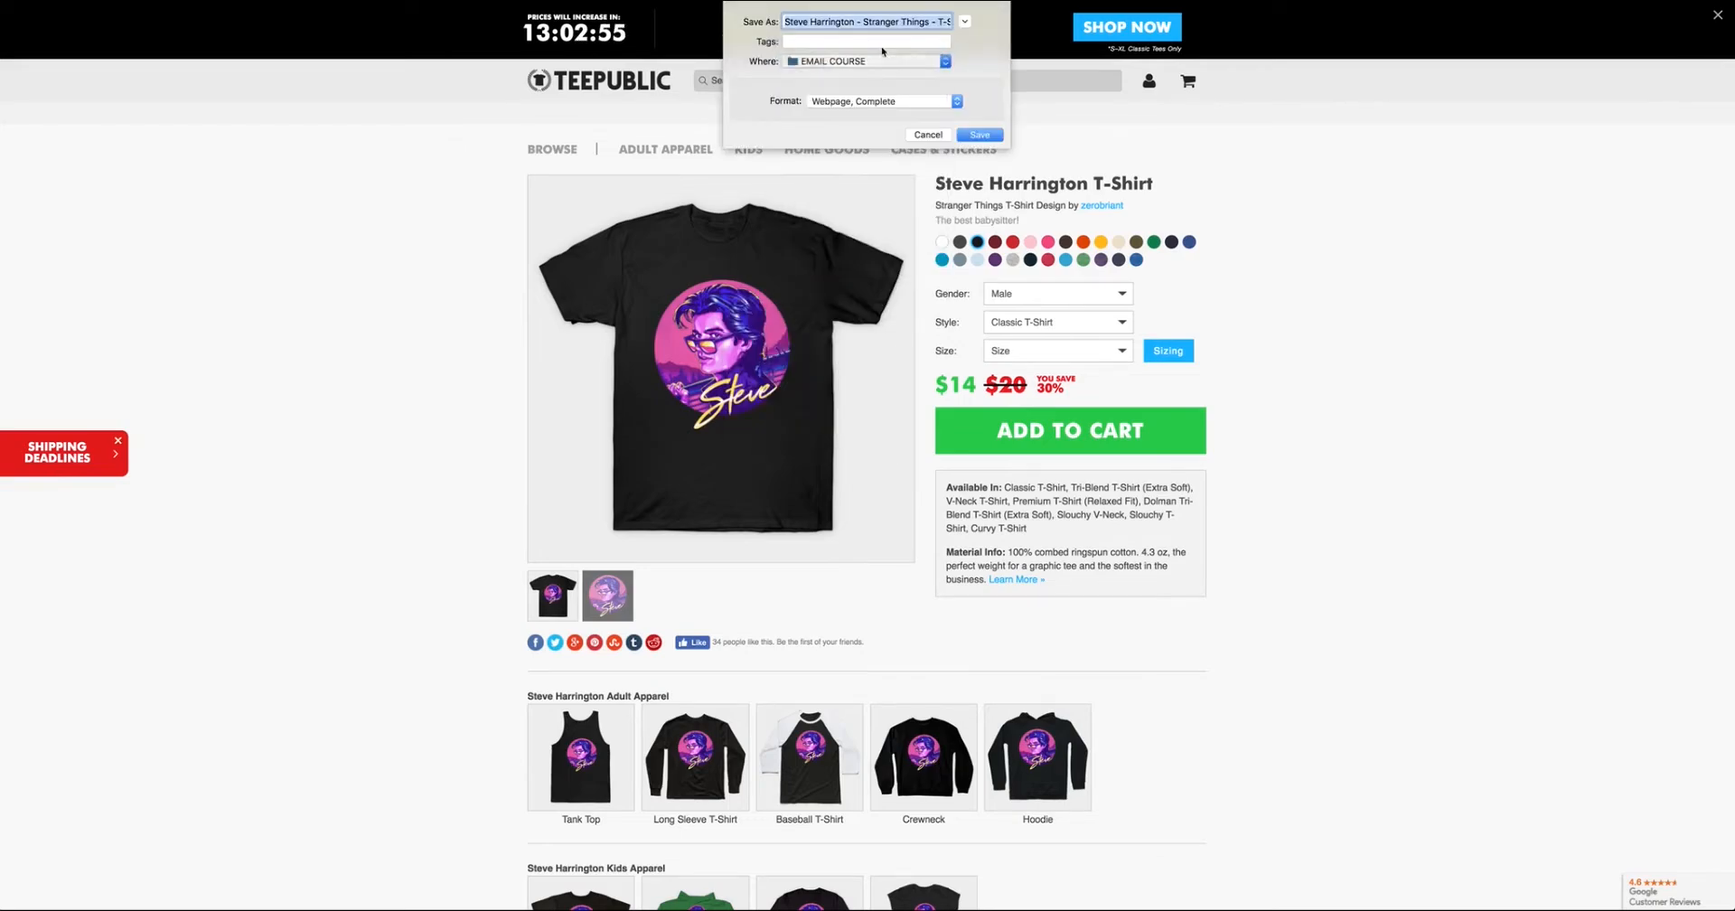
left_click(969, 134)
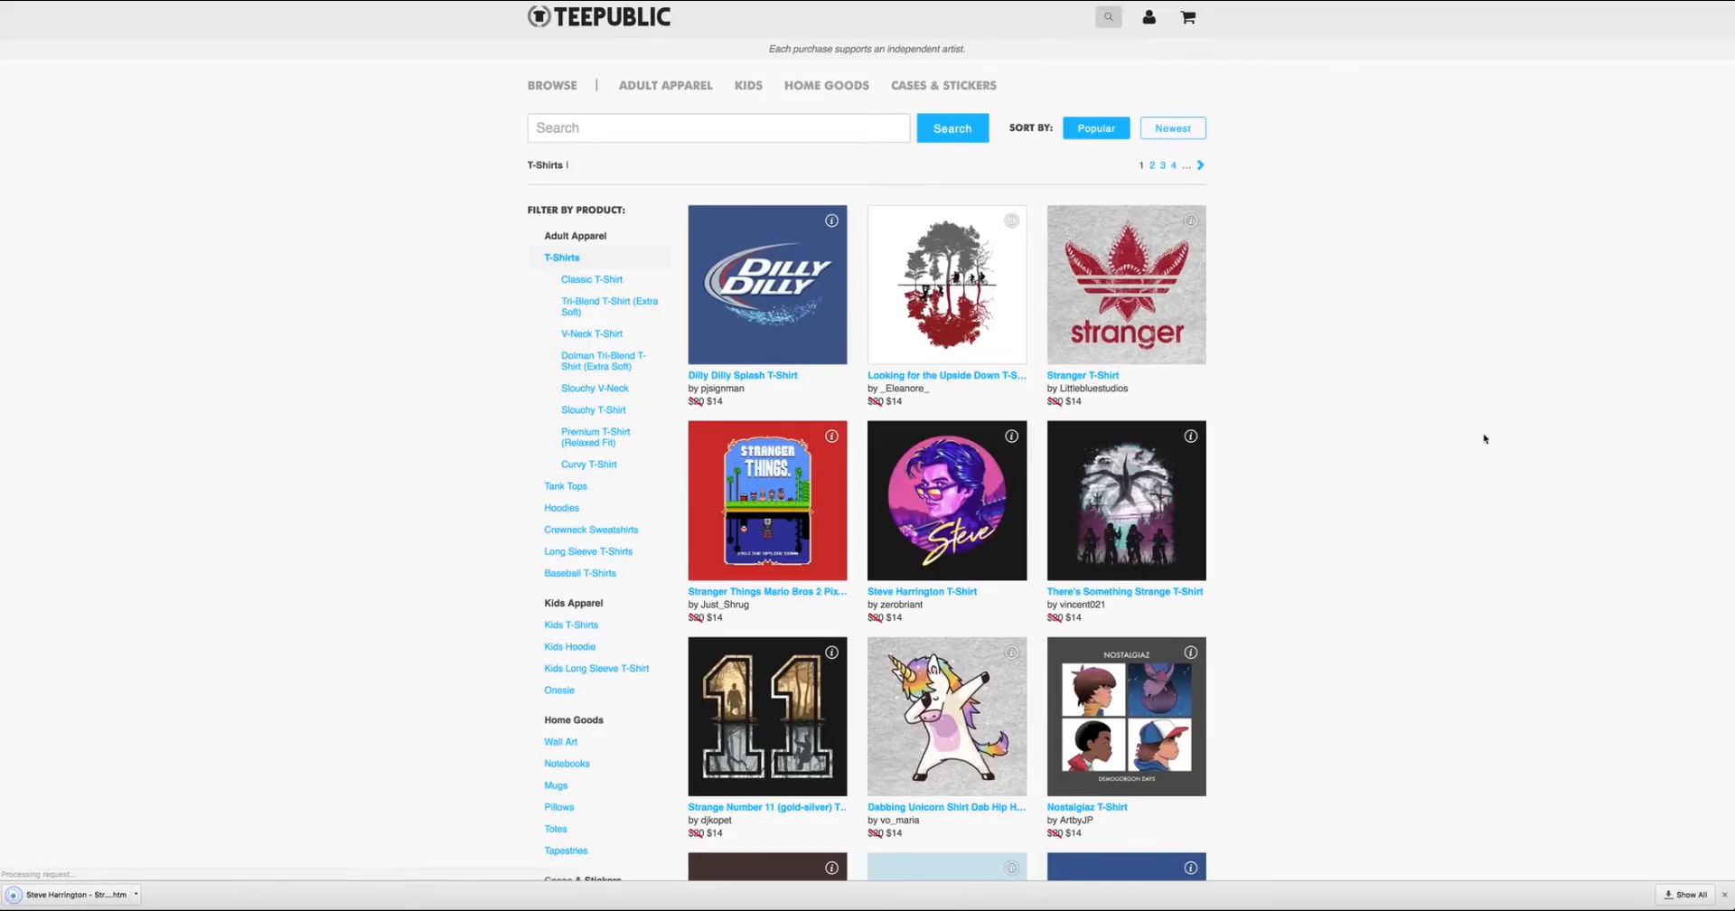
Open the There's Something Strange T-Shirt page and save it as a complete webpage in the EMAIL COURSE folder.
scroll(1433, 516, "down", 8)
scroll(1133, 416, "up", 3)
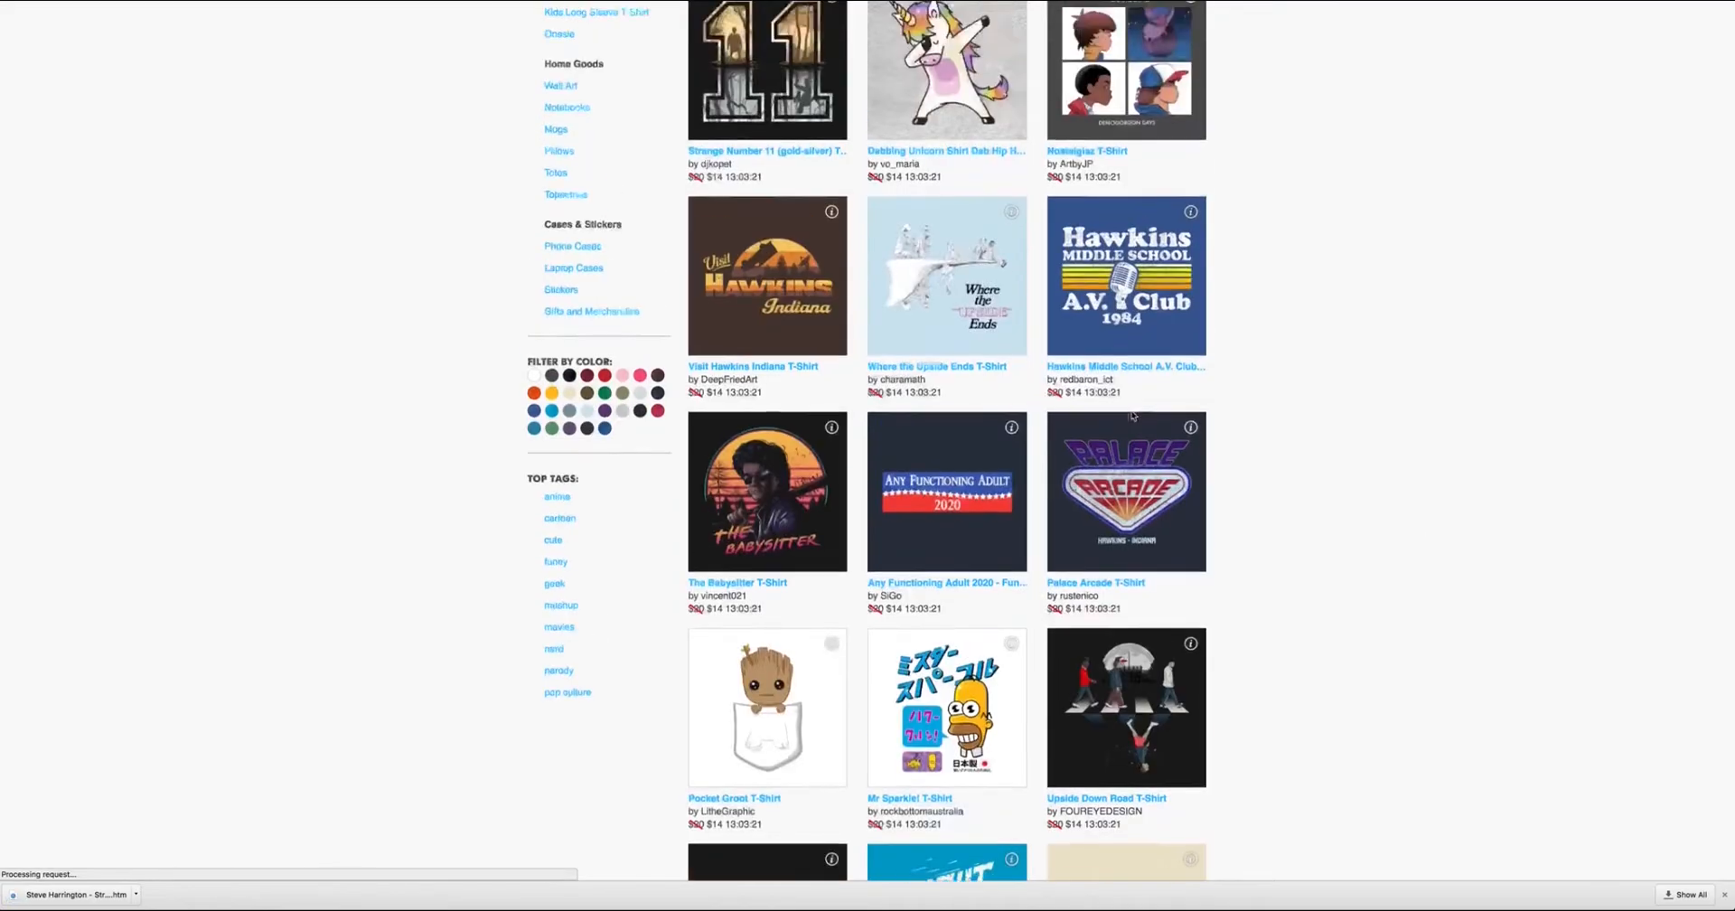
scroll(1134, 416, "up", 2)
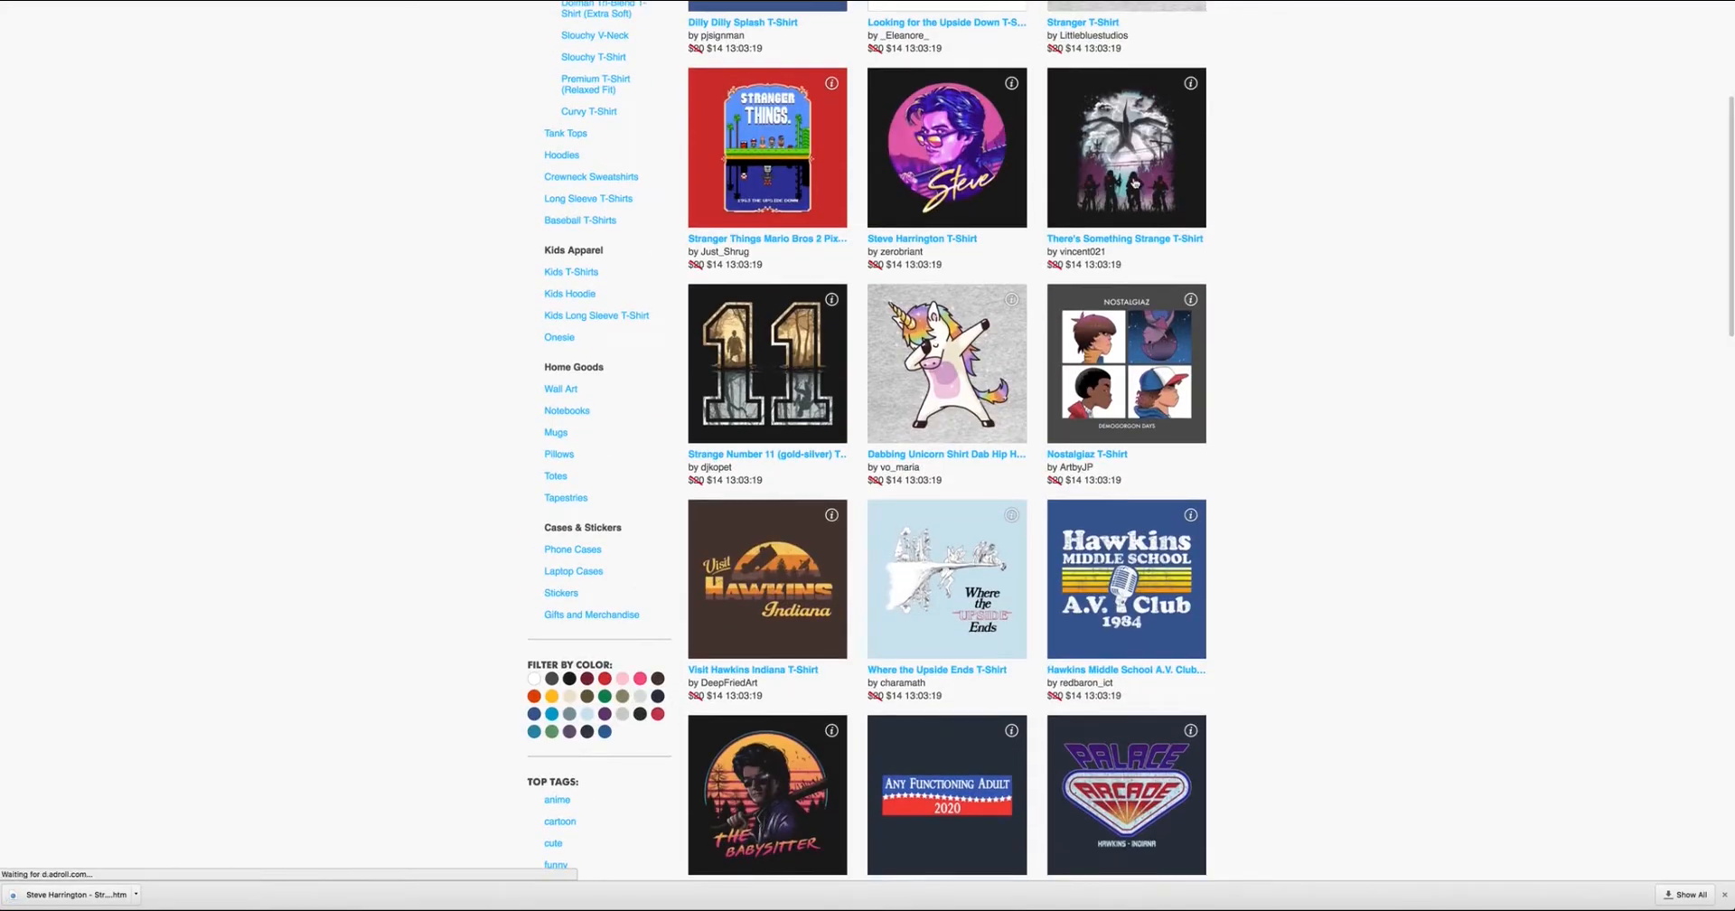
left_click(1156, 204)
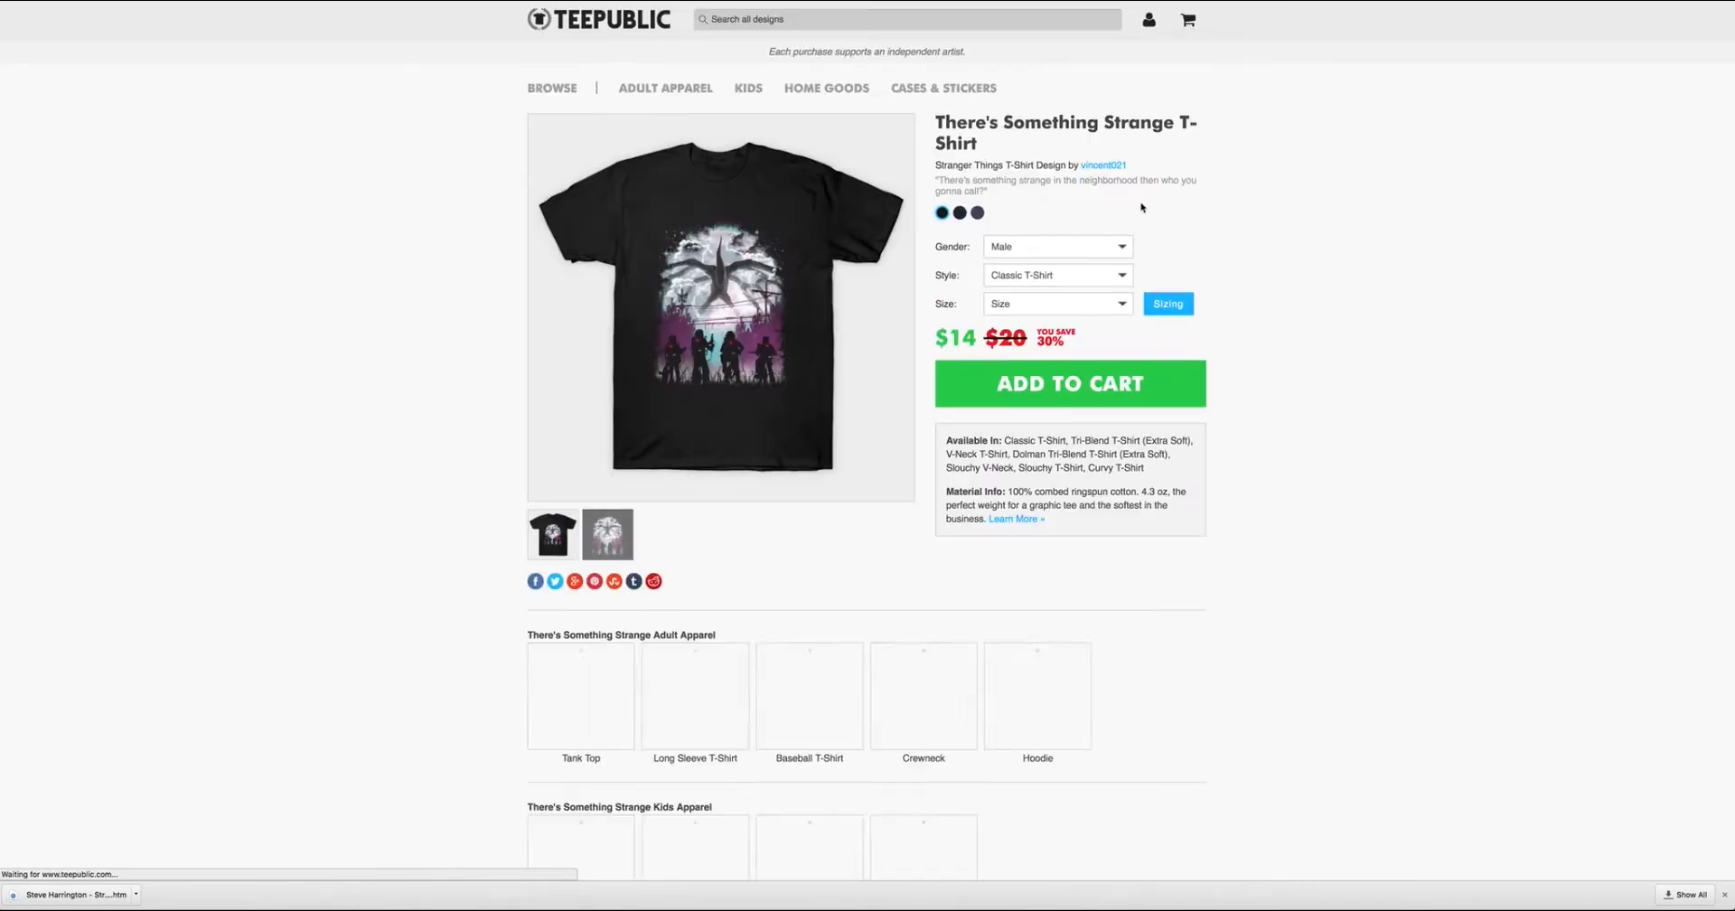
right_click(661, 224)
left_click(700, 288)
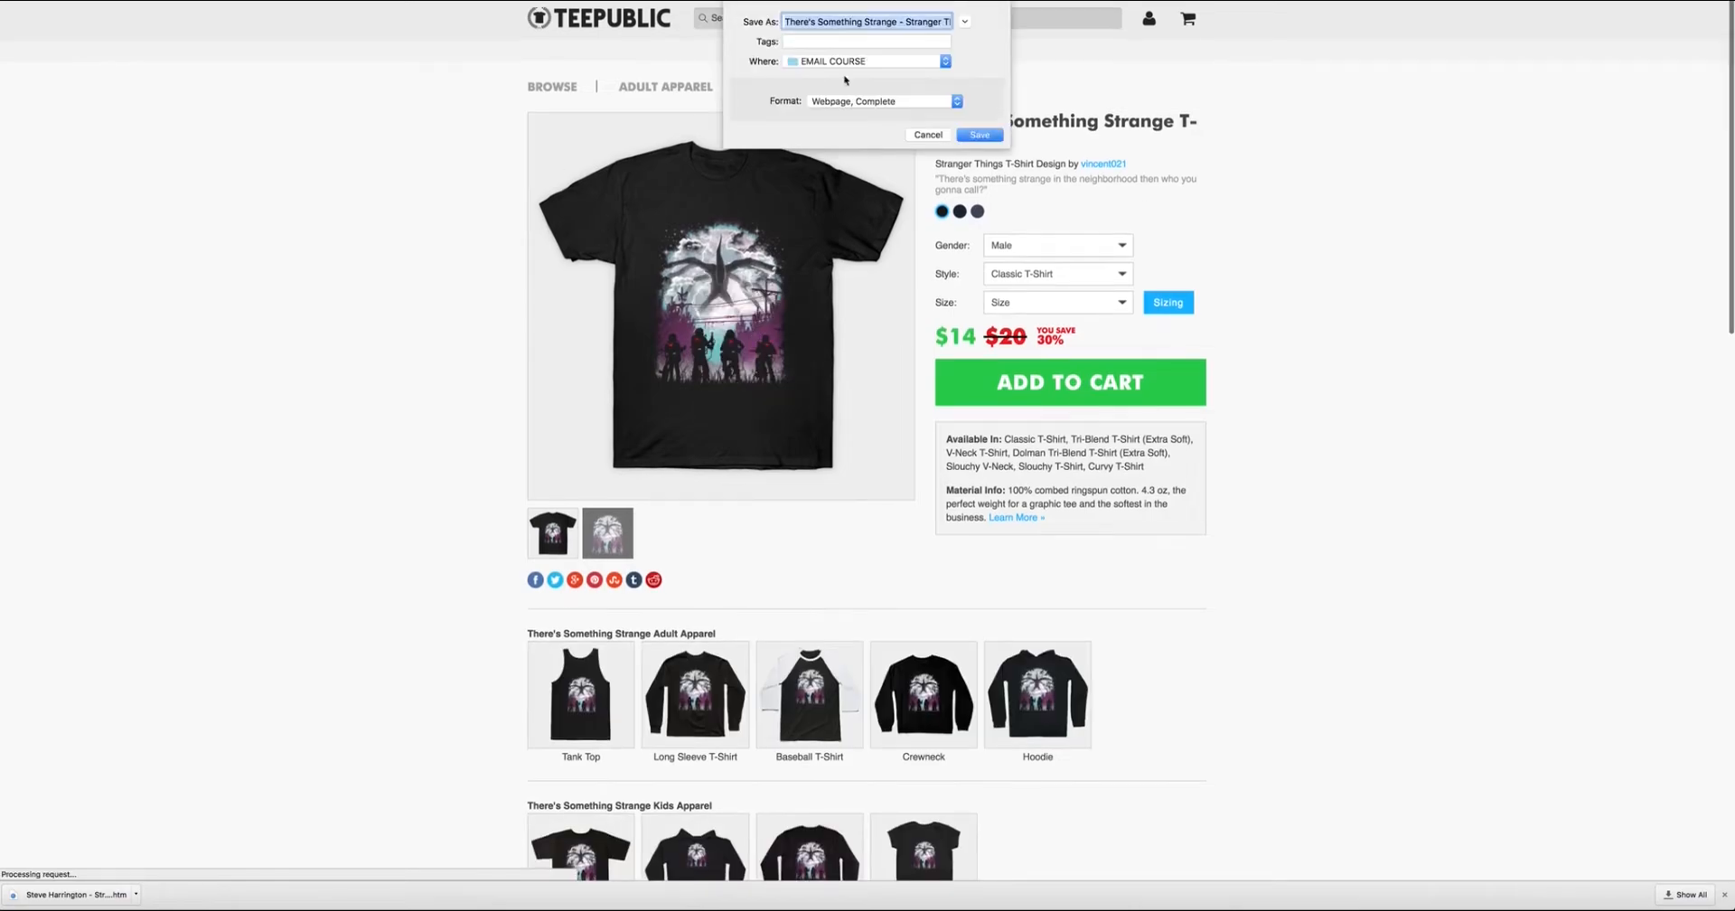
left_click(980, 129)
Return to the T-shirt listing, open the Friends Don't Lie T-Shirt page and save it as a webpage.
key("super+bracketleft")
scroll(663, 380, "down", 6)
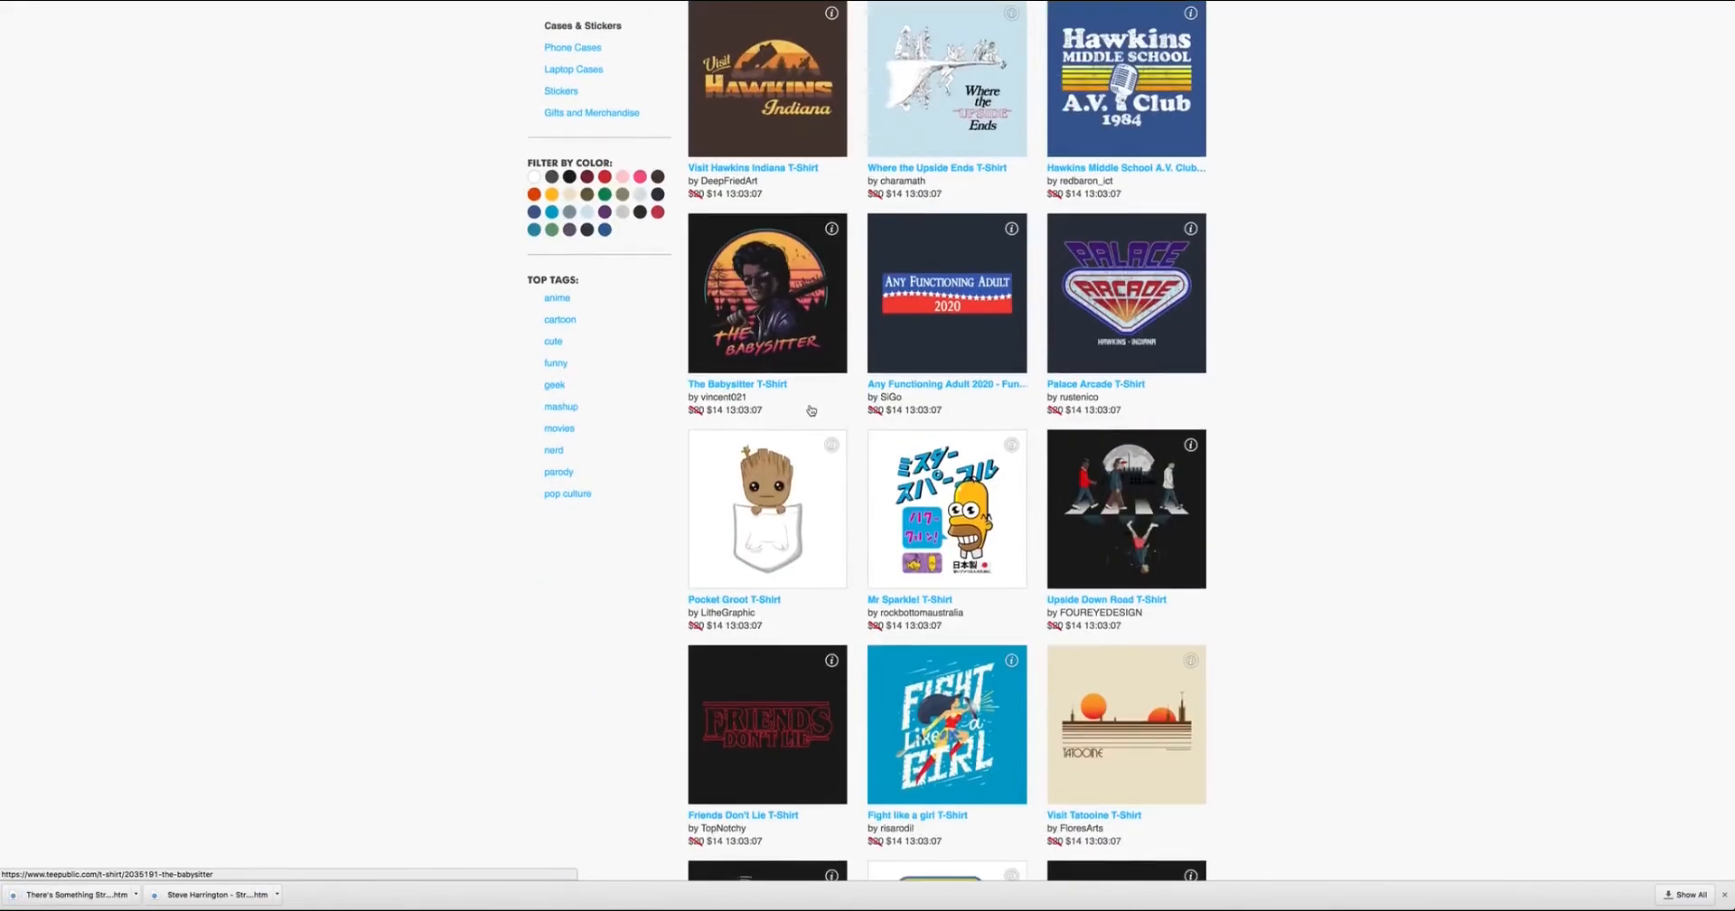
left_click(804, 488)
right_click(711, 282)
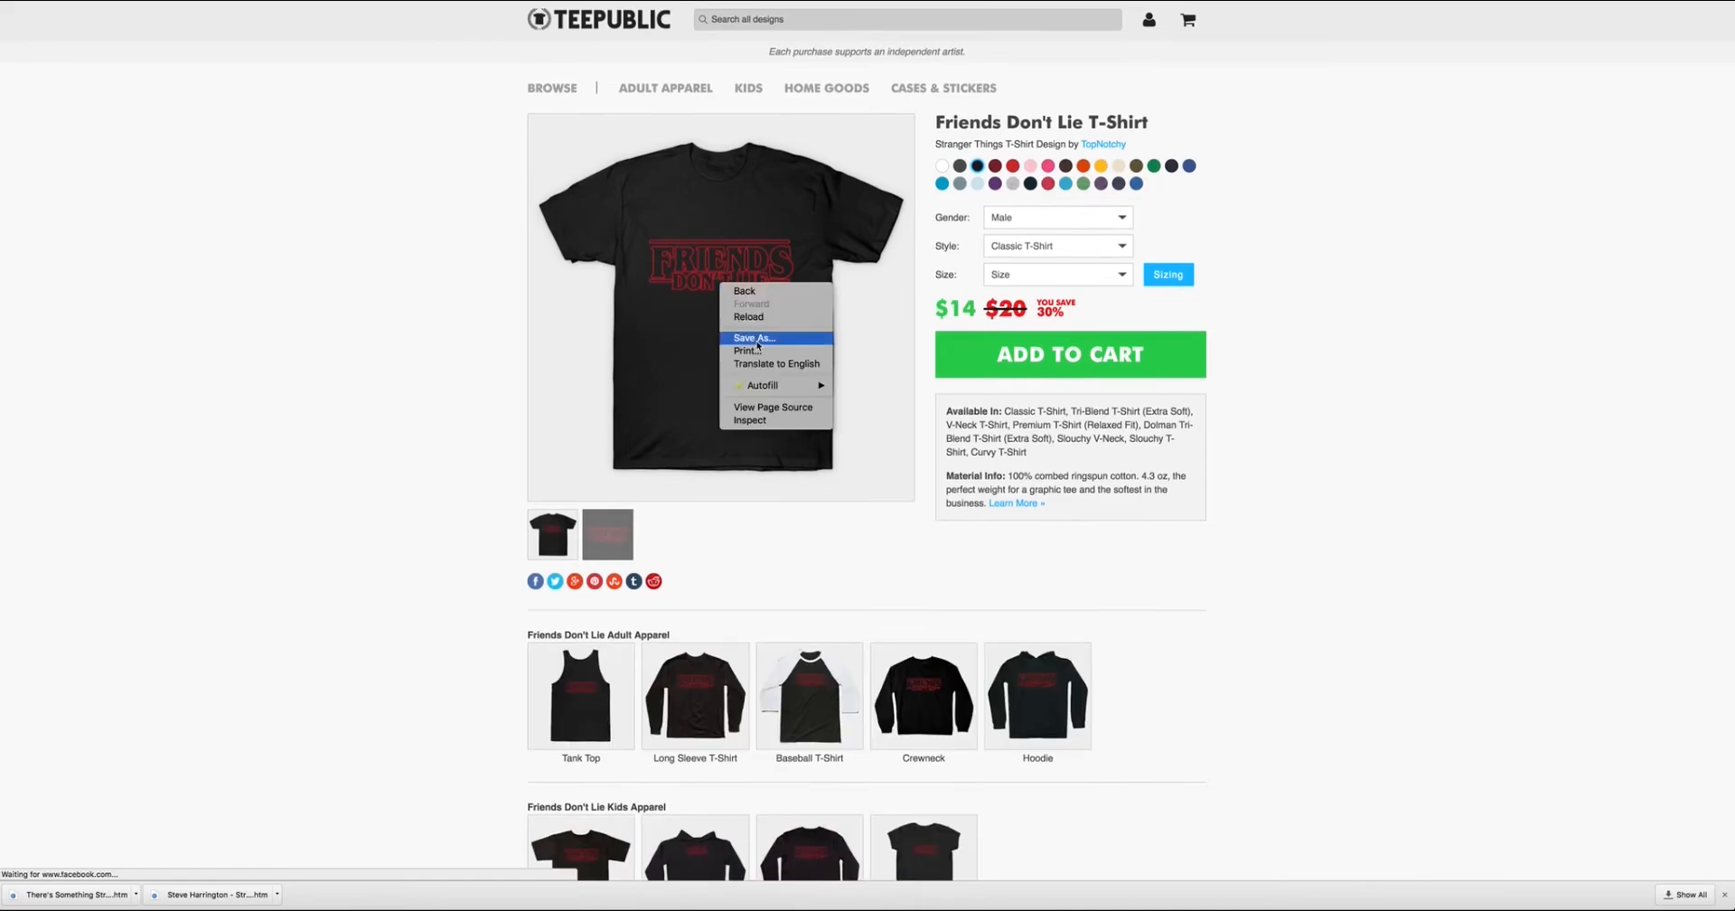
left_click(750, 336)
key("Return")
Look through the rest of the T-shirt listing and view The Babysitter T-Shirt product page.
key("super+bracketleft")
scroll(1065, 549, "down", 7)
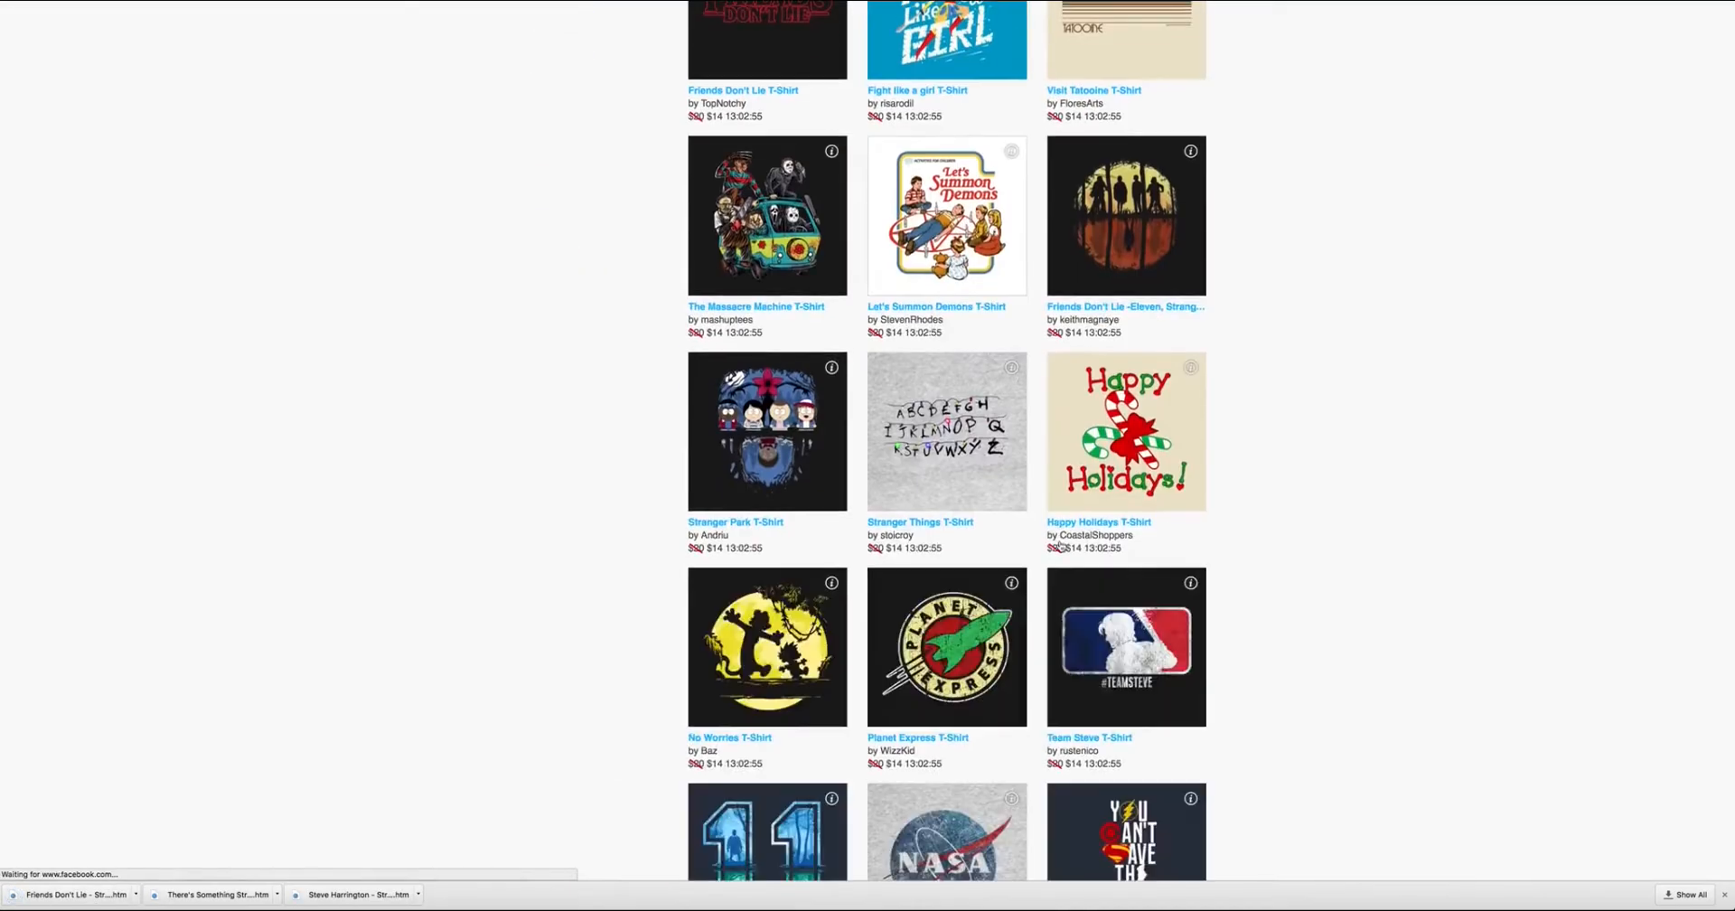
scroll(1065, 550, "down", 5)
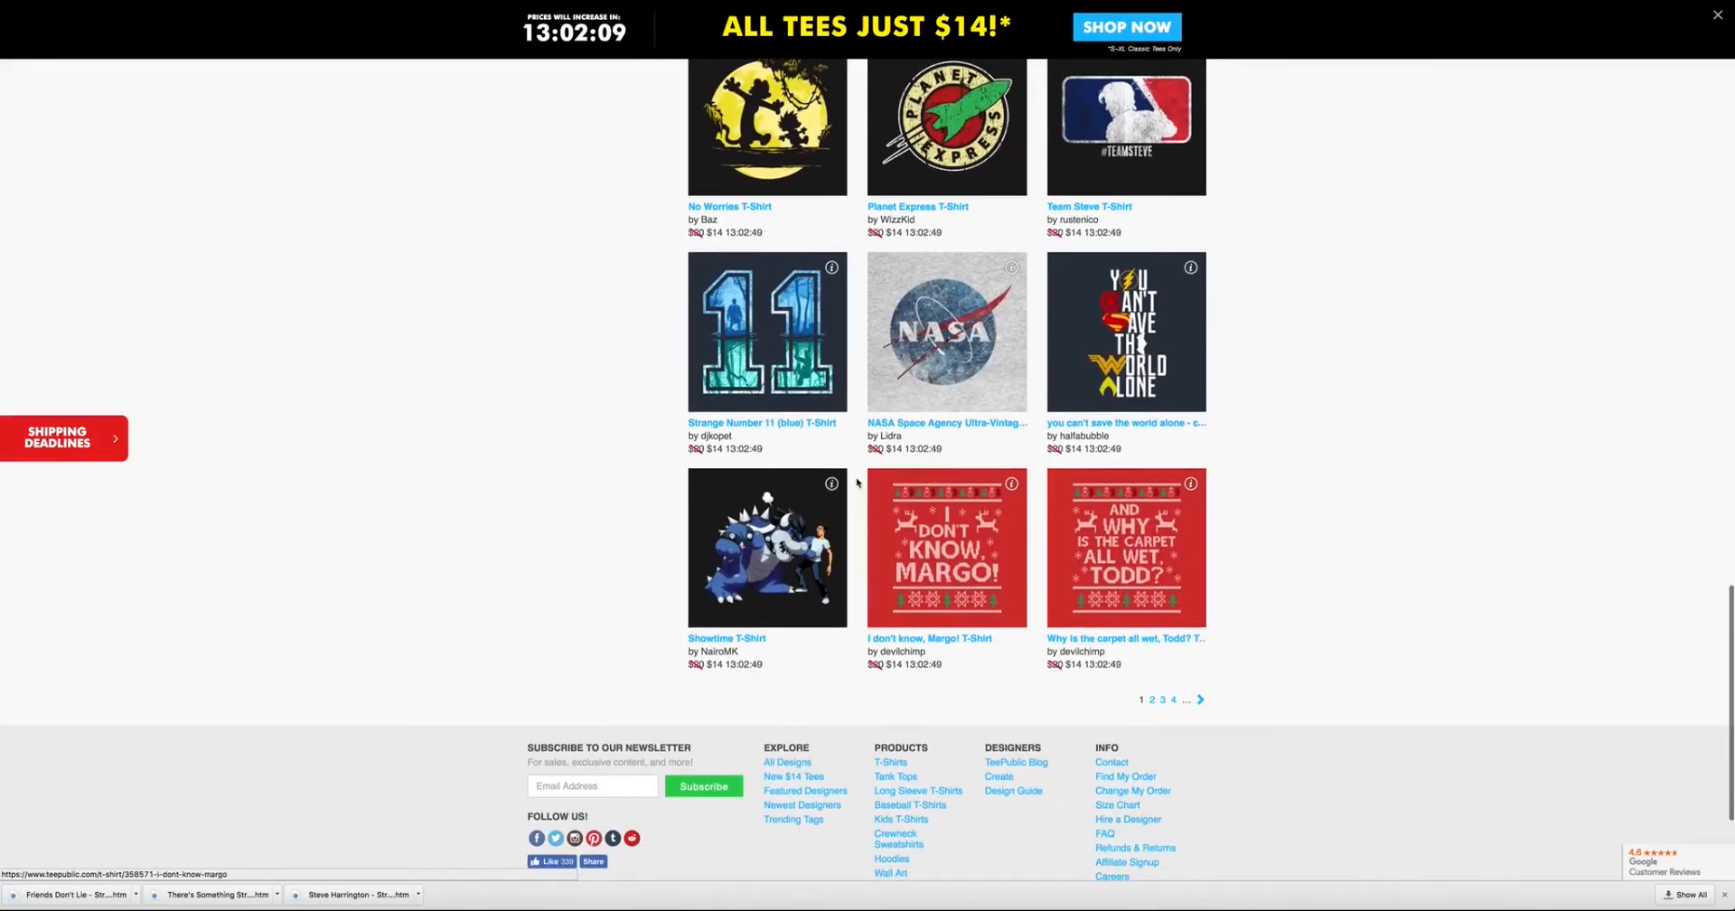
scroll(1220, 502, "up", 15)
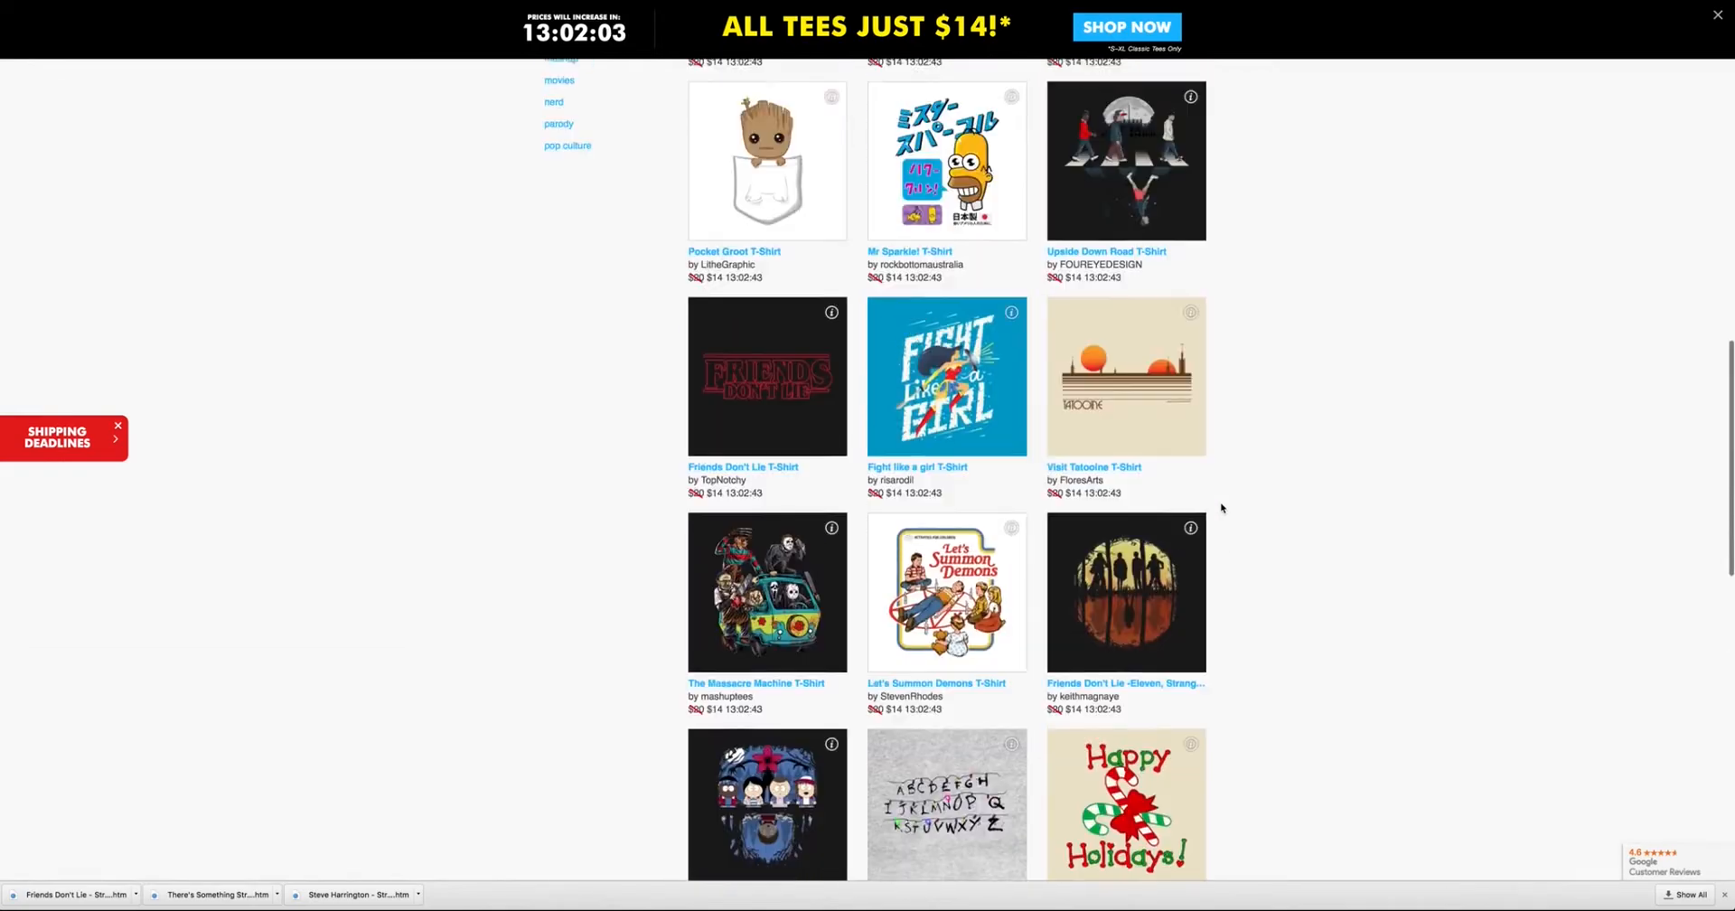
scroll(1222, 508, "up", 5)
right_click(793, 652)
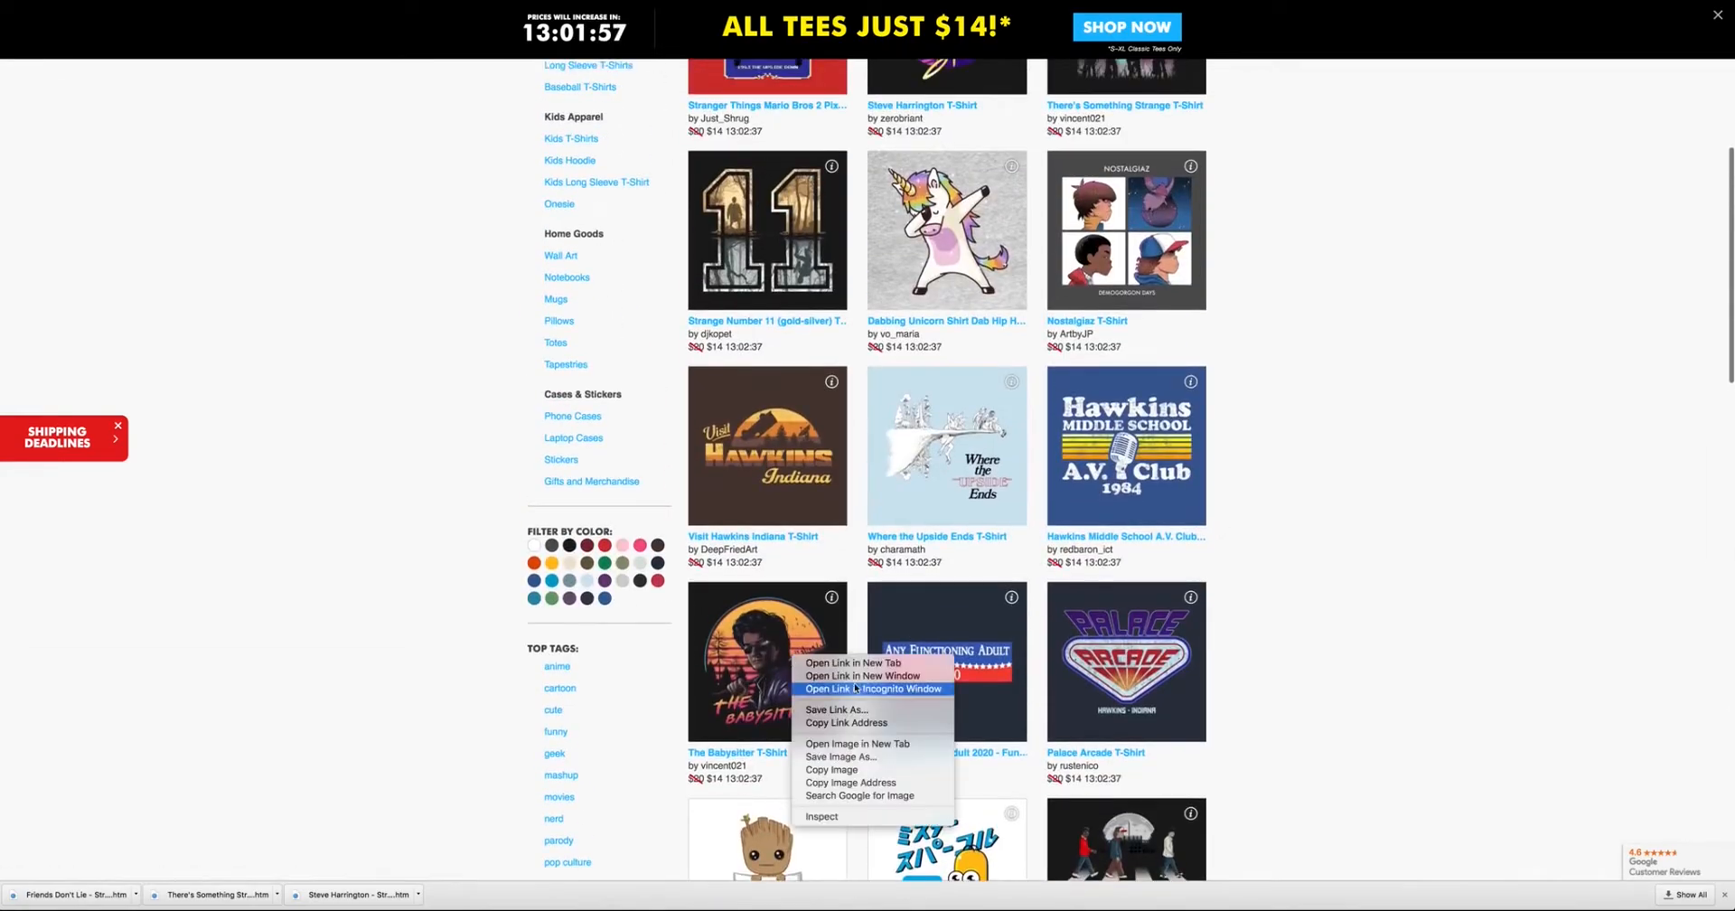
left_click(748, 635)
left_click(748, 634)
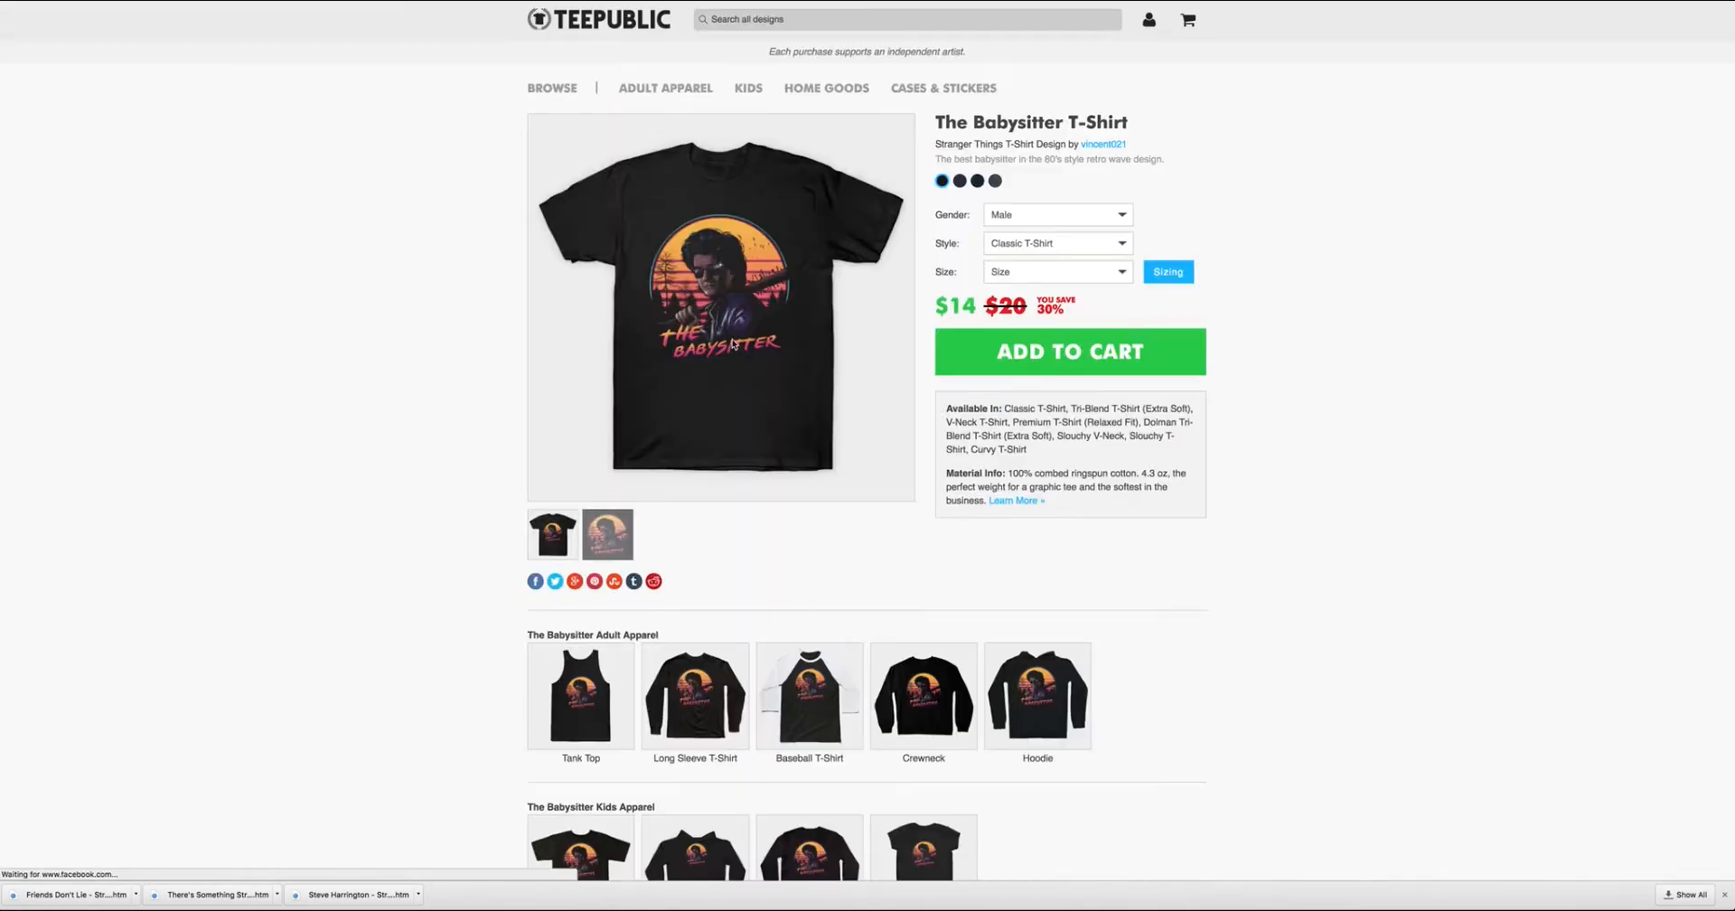
Return to the listing, open the Nostalgiaz T-Shirt page and save it as a webpage.
key("super+Left")
scroll(1301, 488, "up", 4)
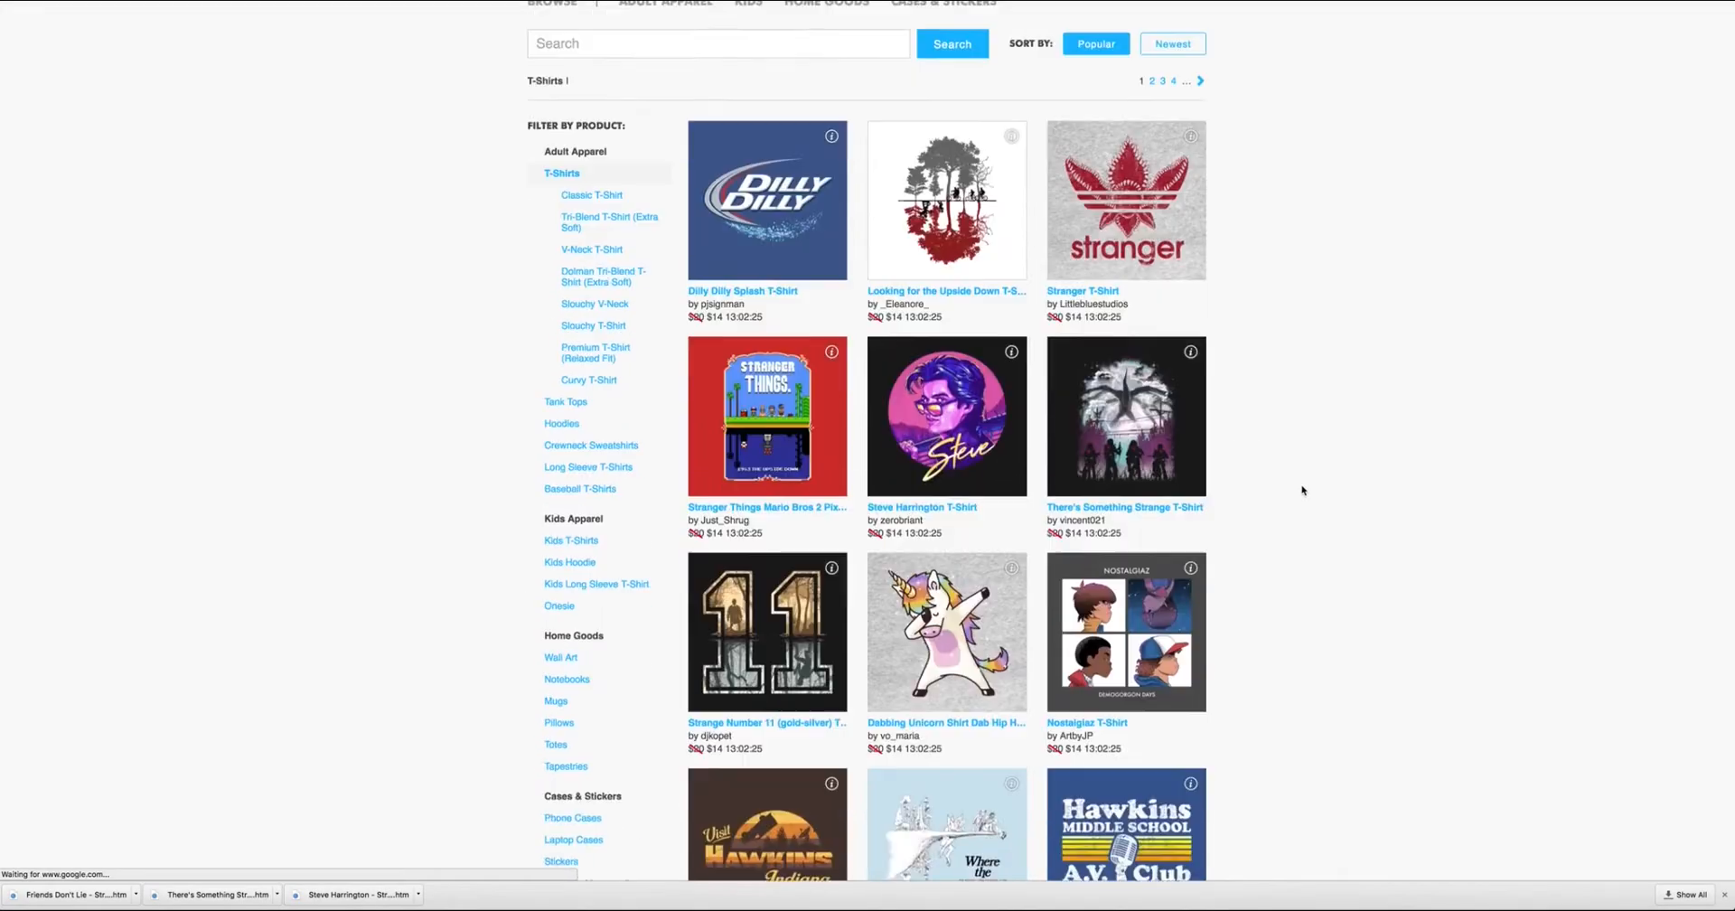
left_click(1166, 648)
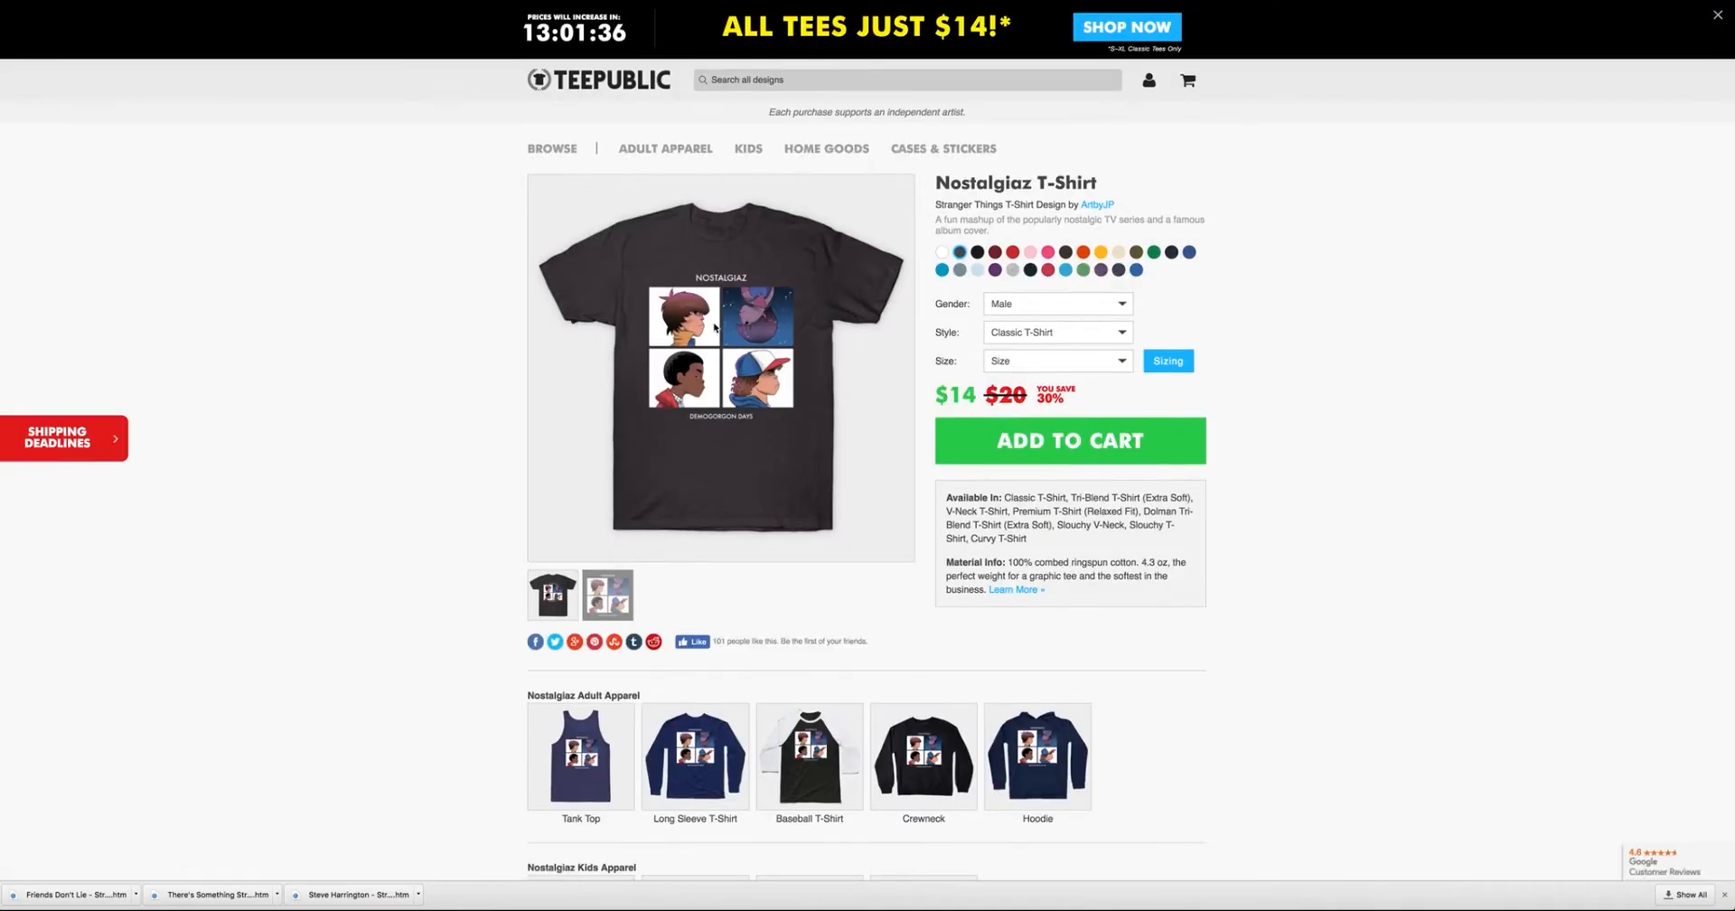
right_click(714, 327)
left_click(751, 380)
left_click(1009, 117)
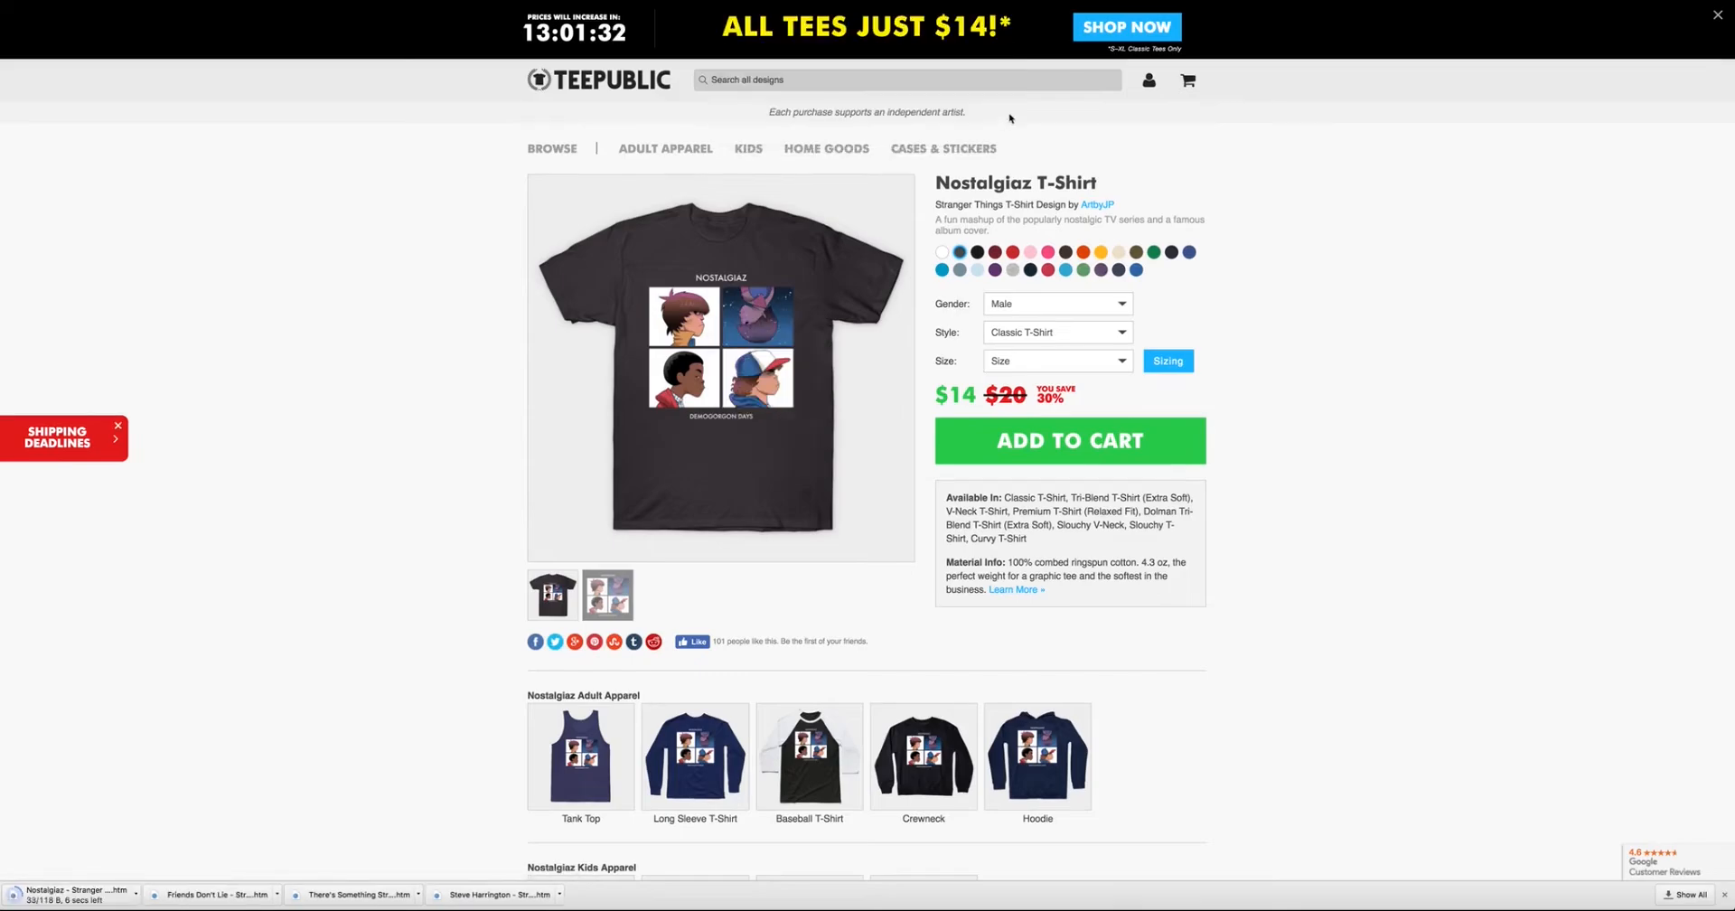
Switch to MailChimp and create a regular email campaign named Tuesday.
key("ctrl+Tab")
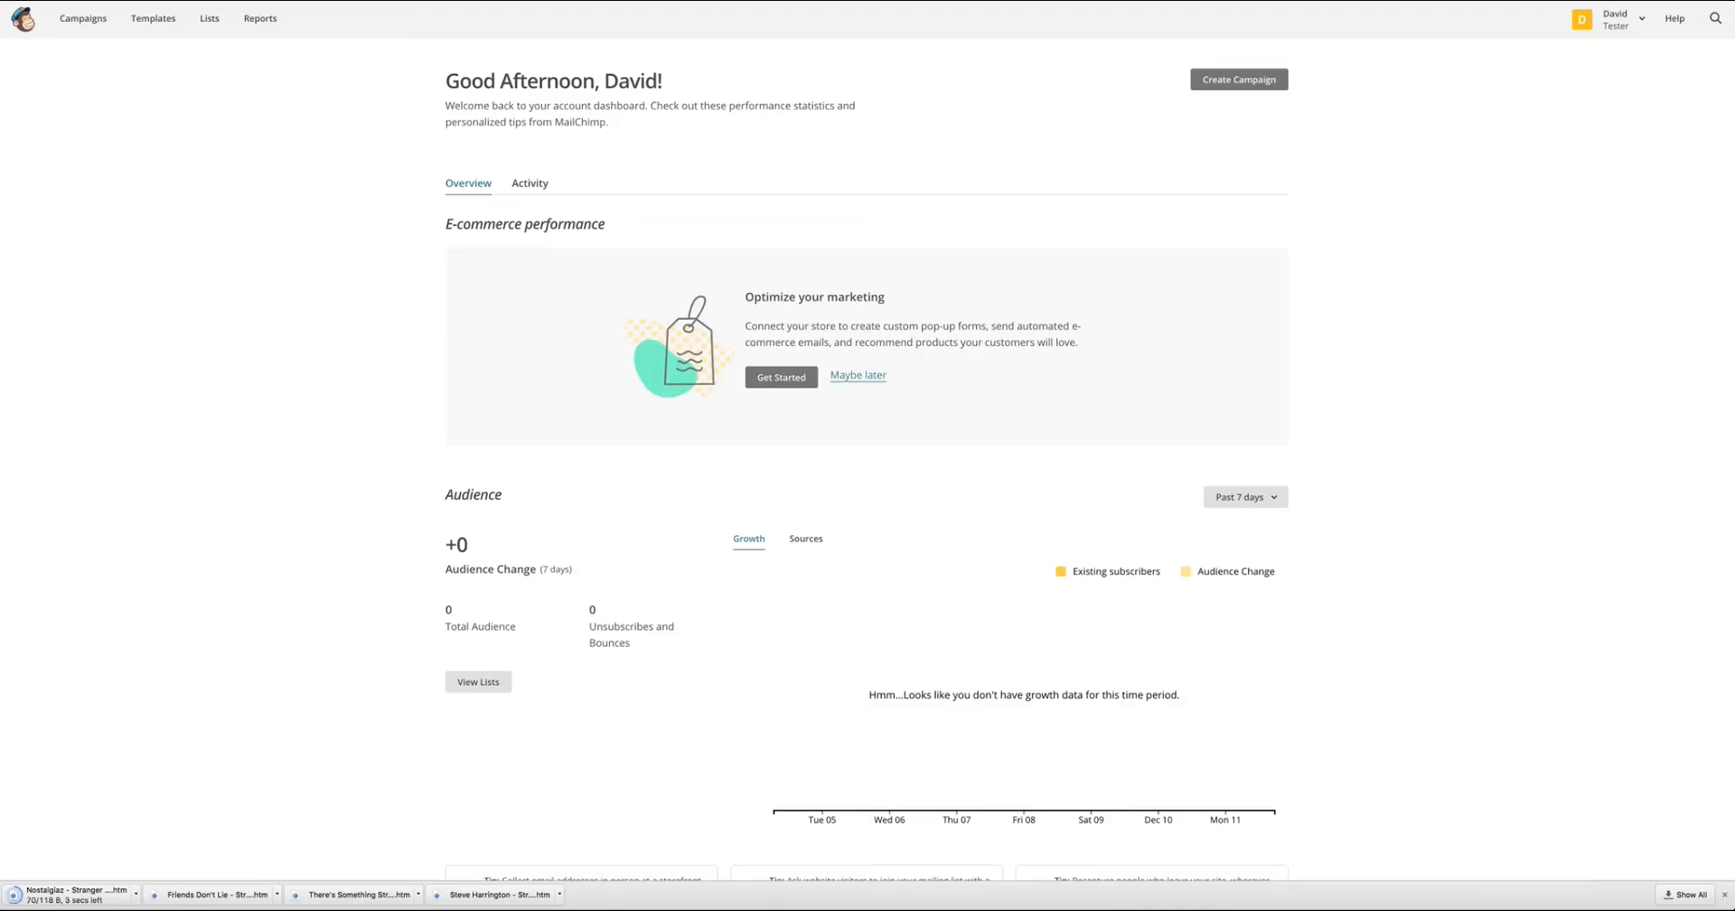
left_click(103, 30)
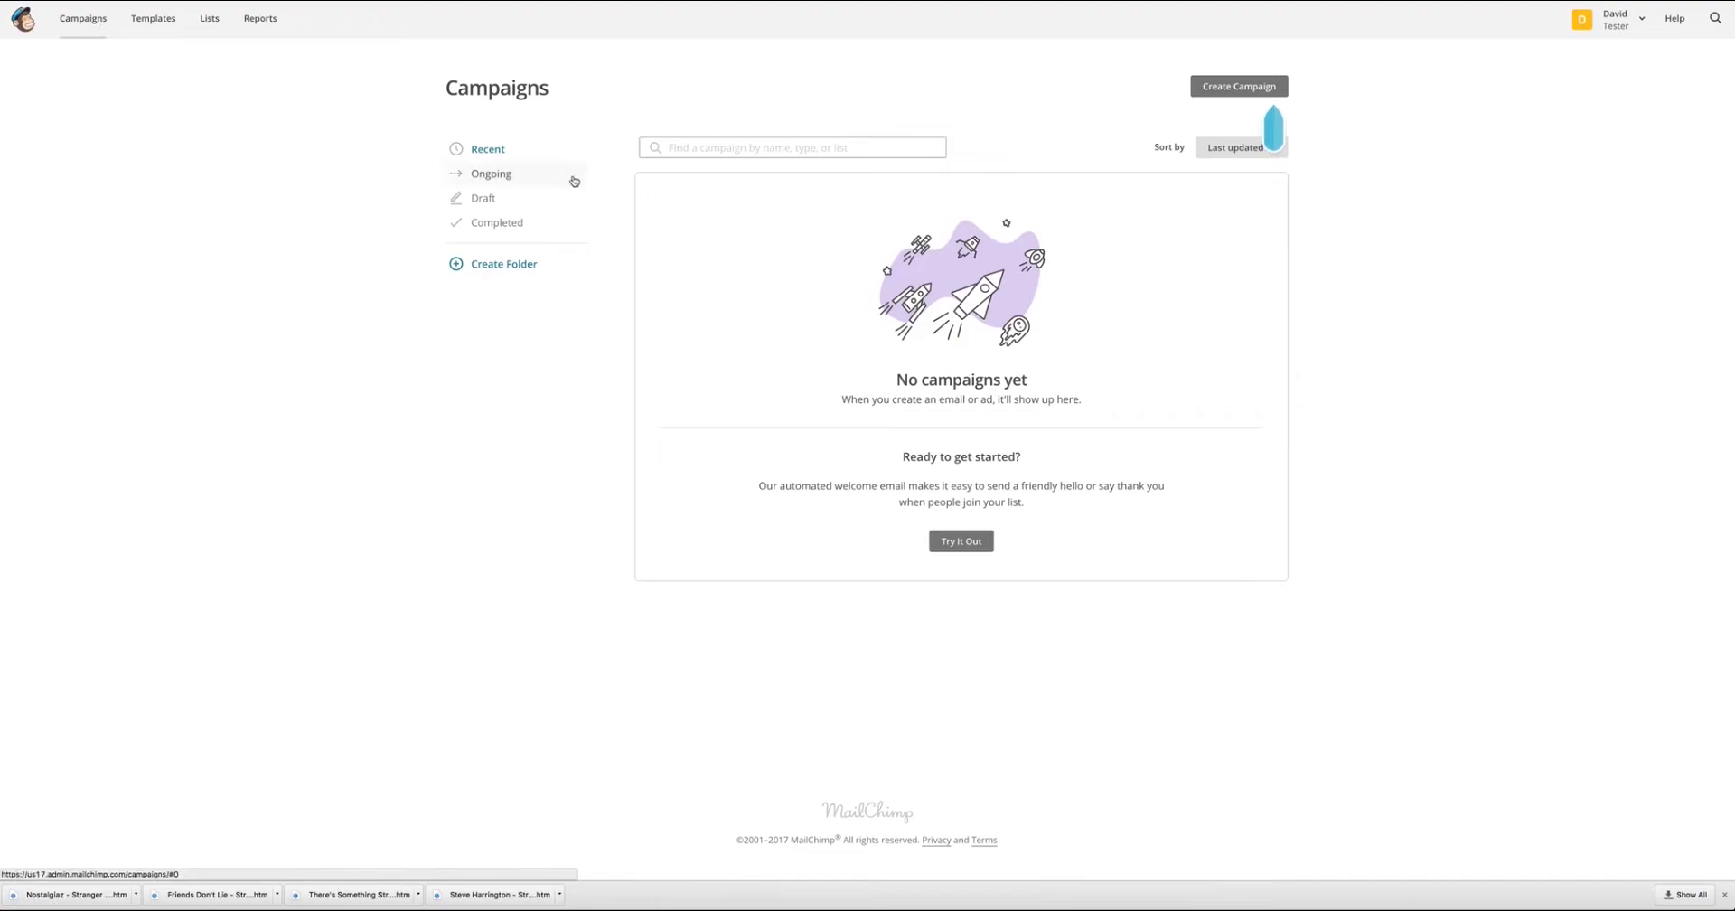
left_click(1242, 88)
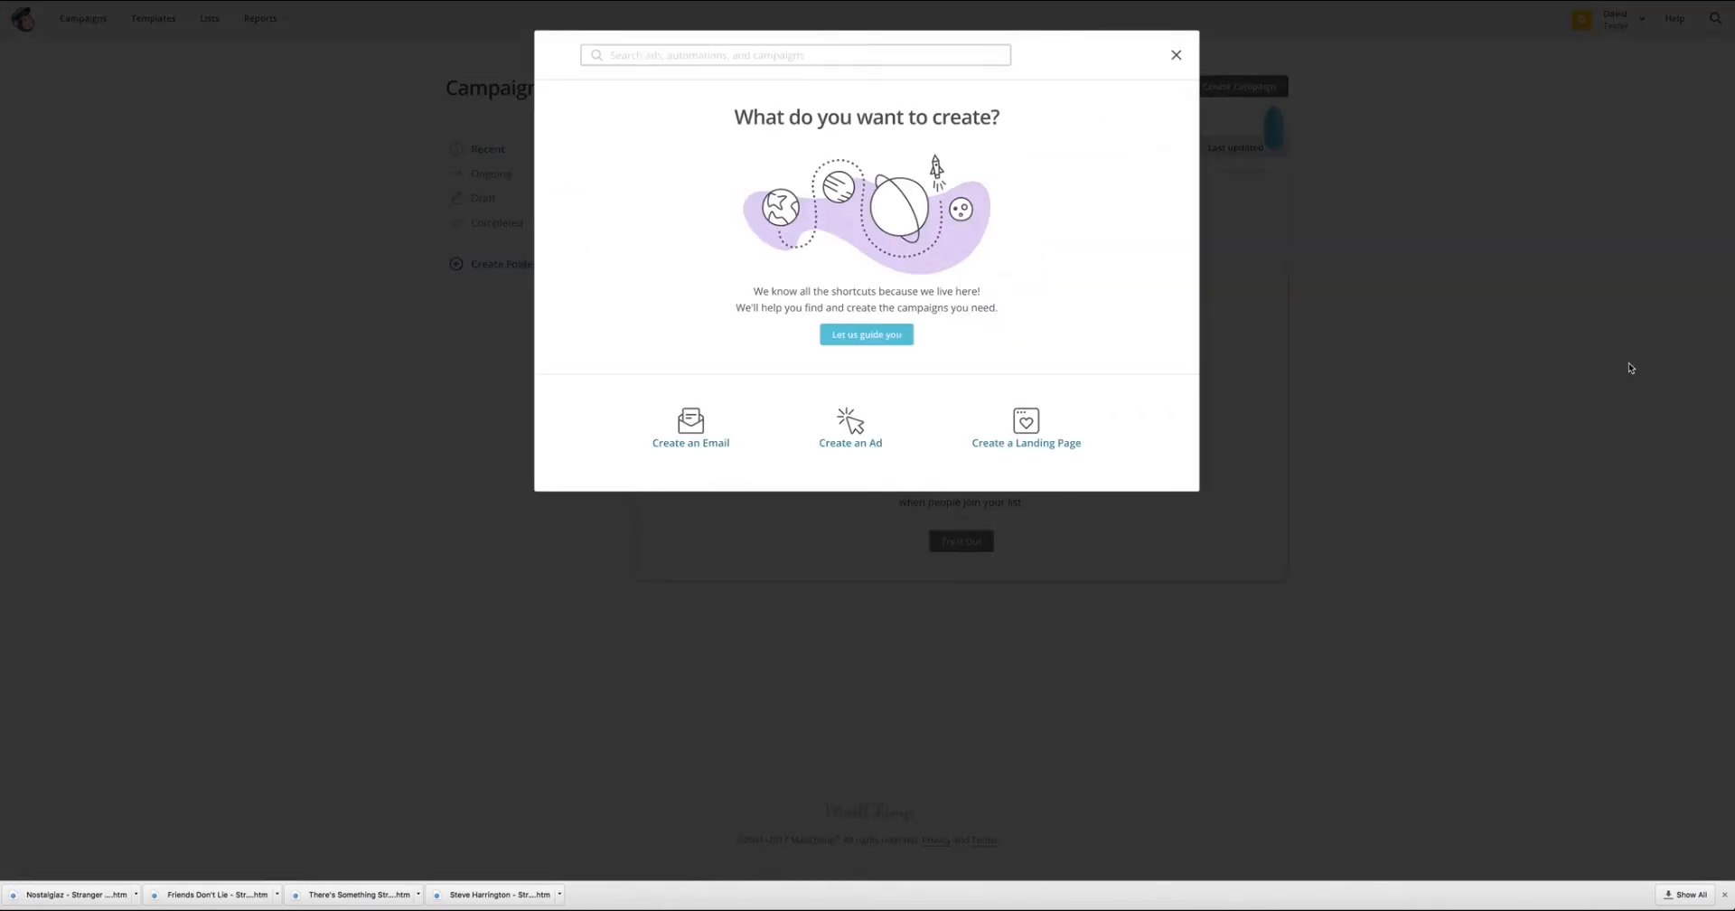
left_click(698, 429)
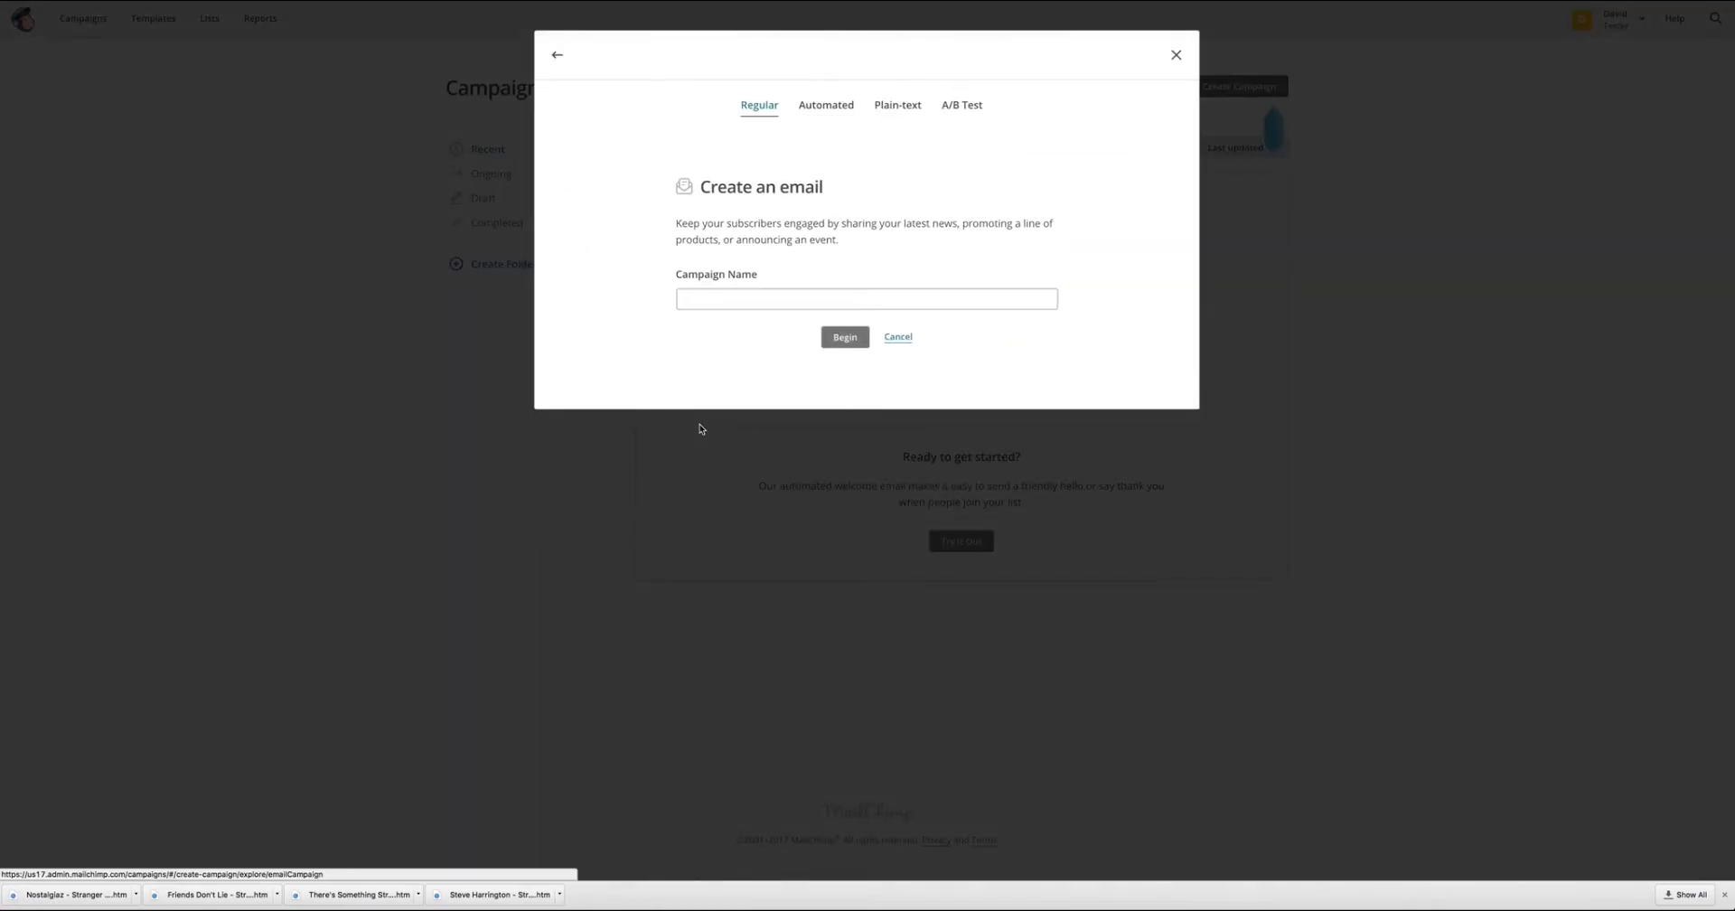
left_click(779, 301)
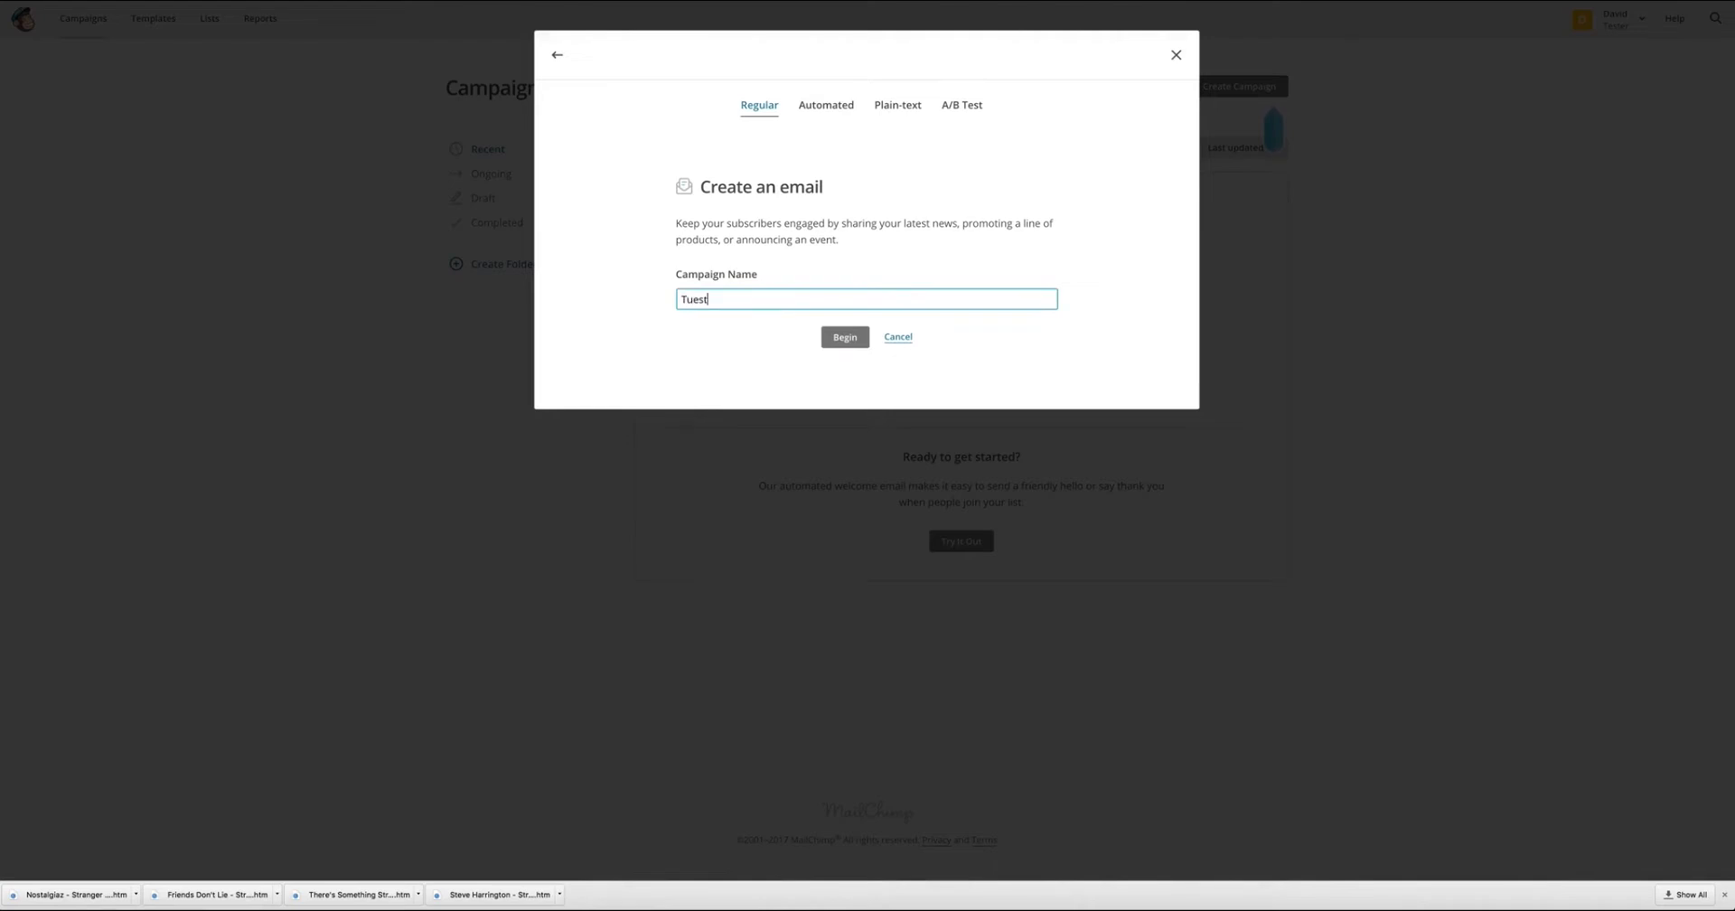
left_click(857, 340)
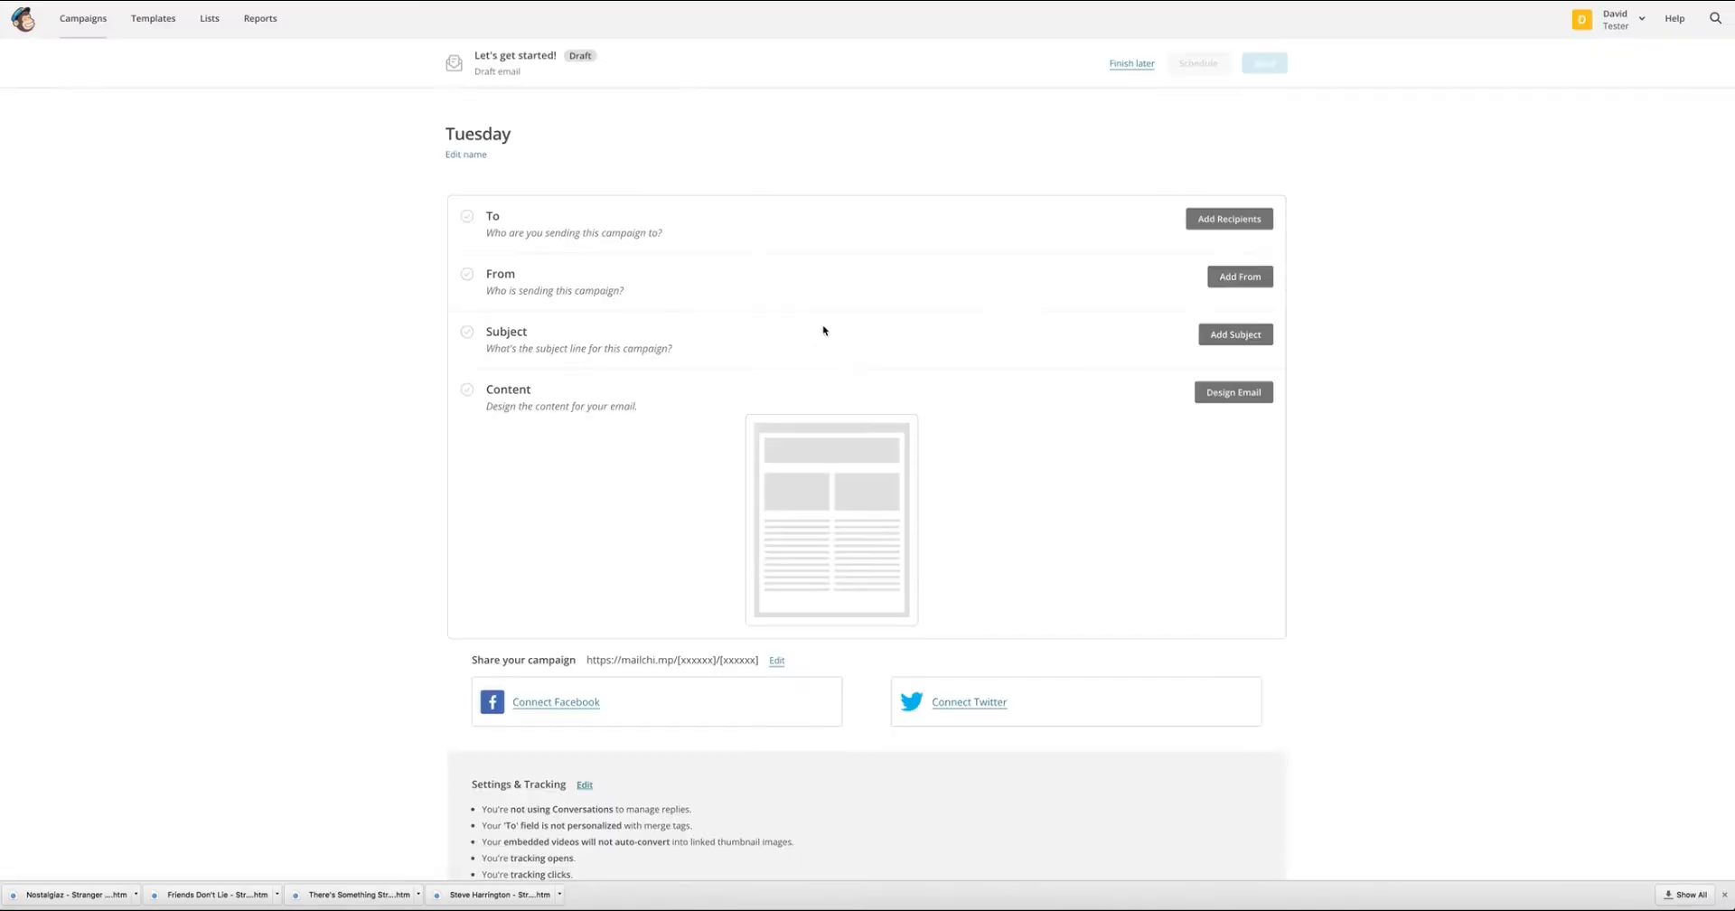
Set the campaign's recipients to all subscribers on the Tester list and save them.
left_click(1248, 218)
left_click(850, 279)
left_click(615, 356)
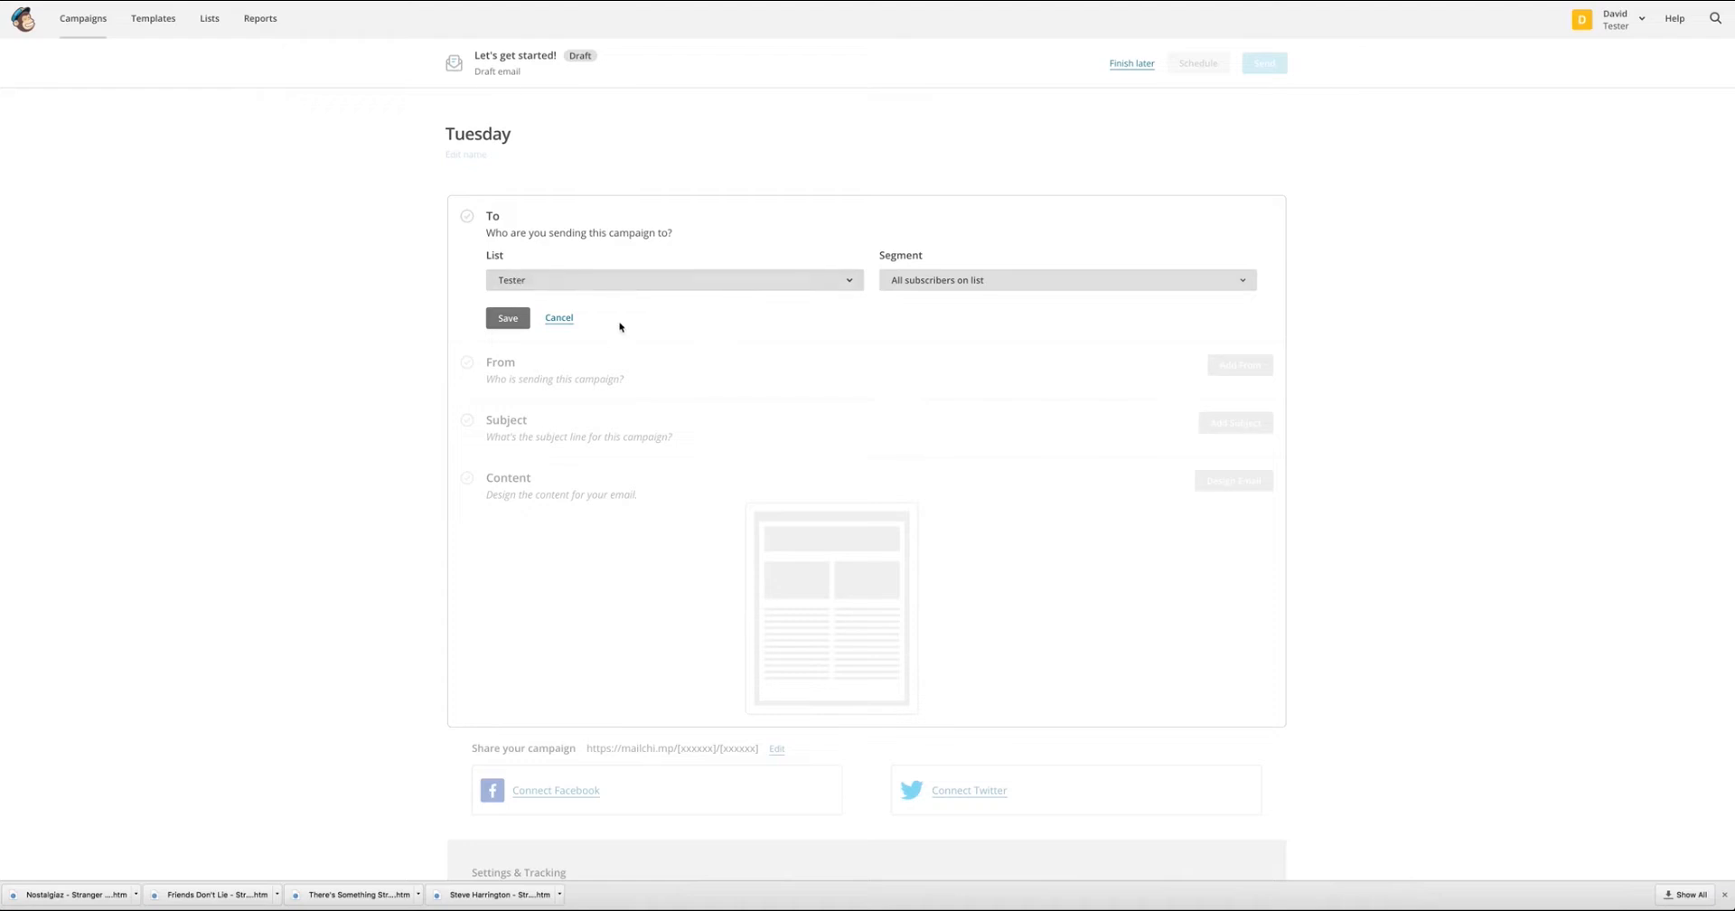
left_click(525, 326)
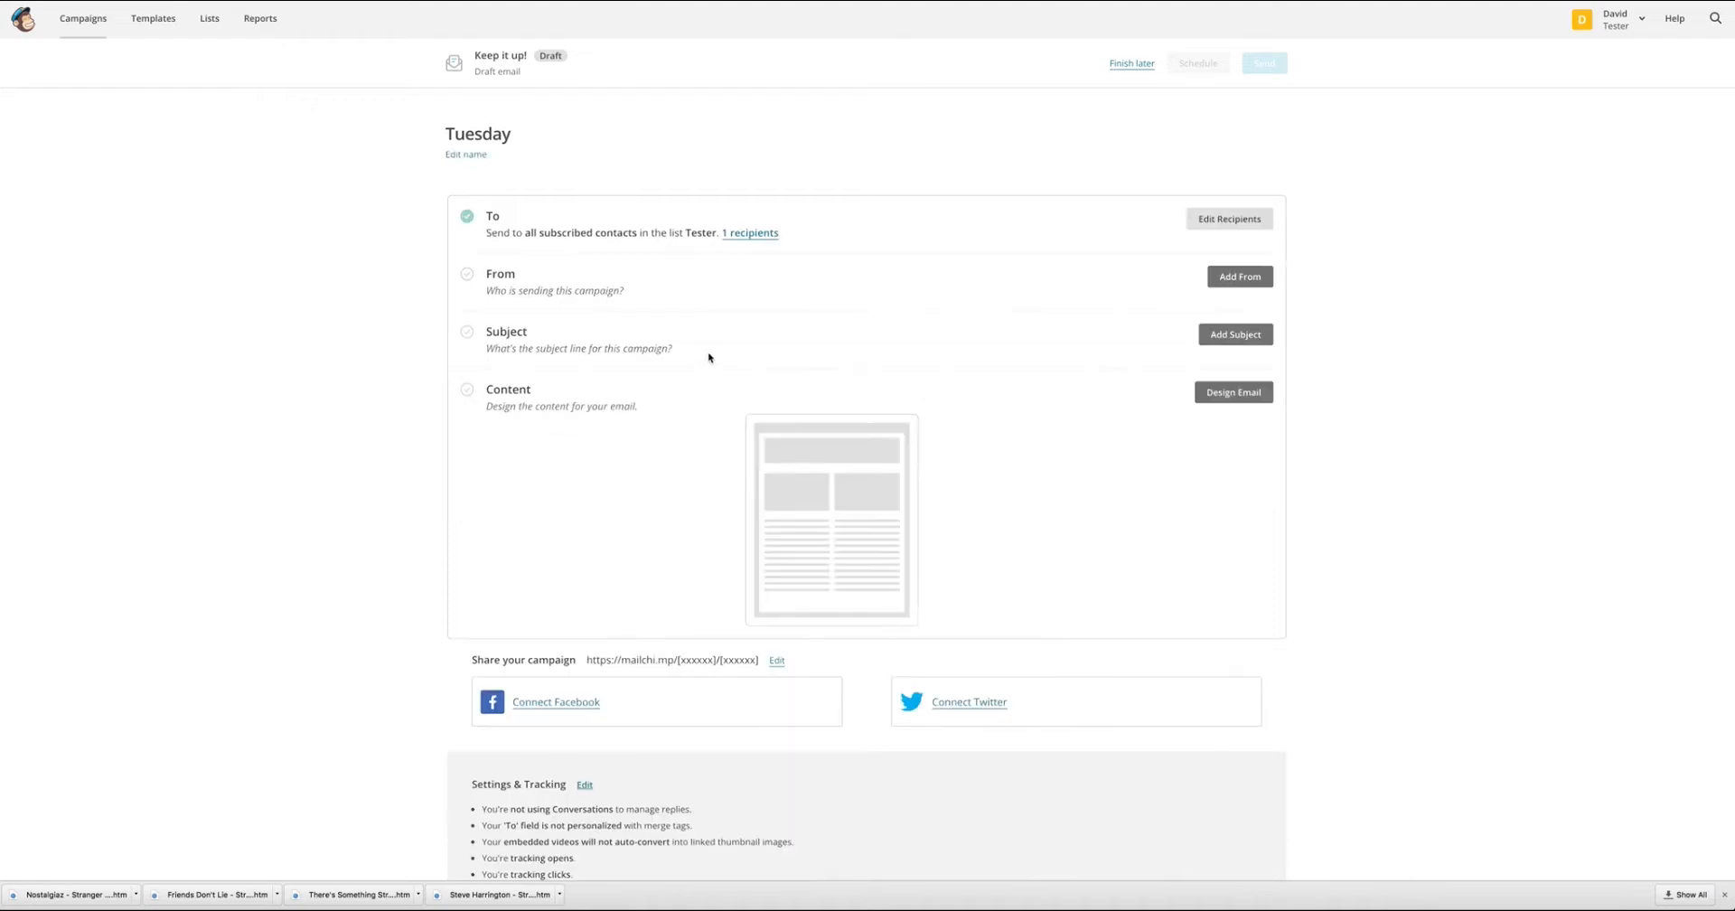
Replace the campaign's sender name with a person's name followed by "(Business Name)" and save the From details.
scroll(1174, 457, "down", 1)
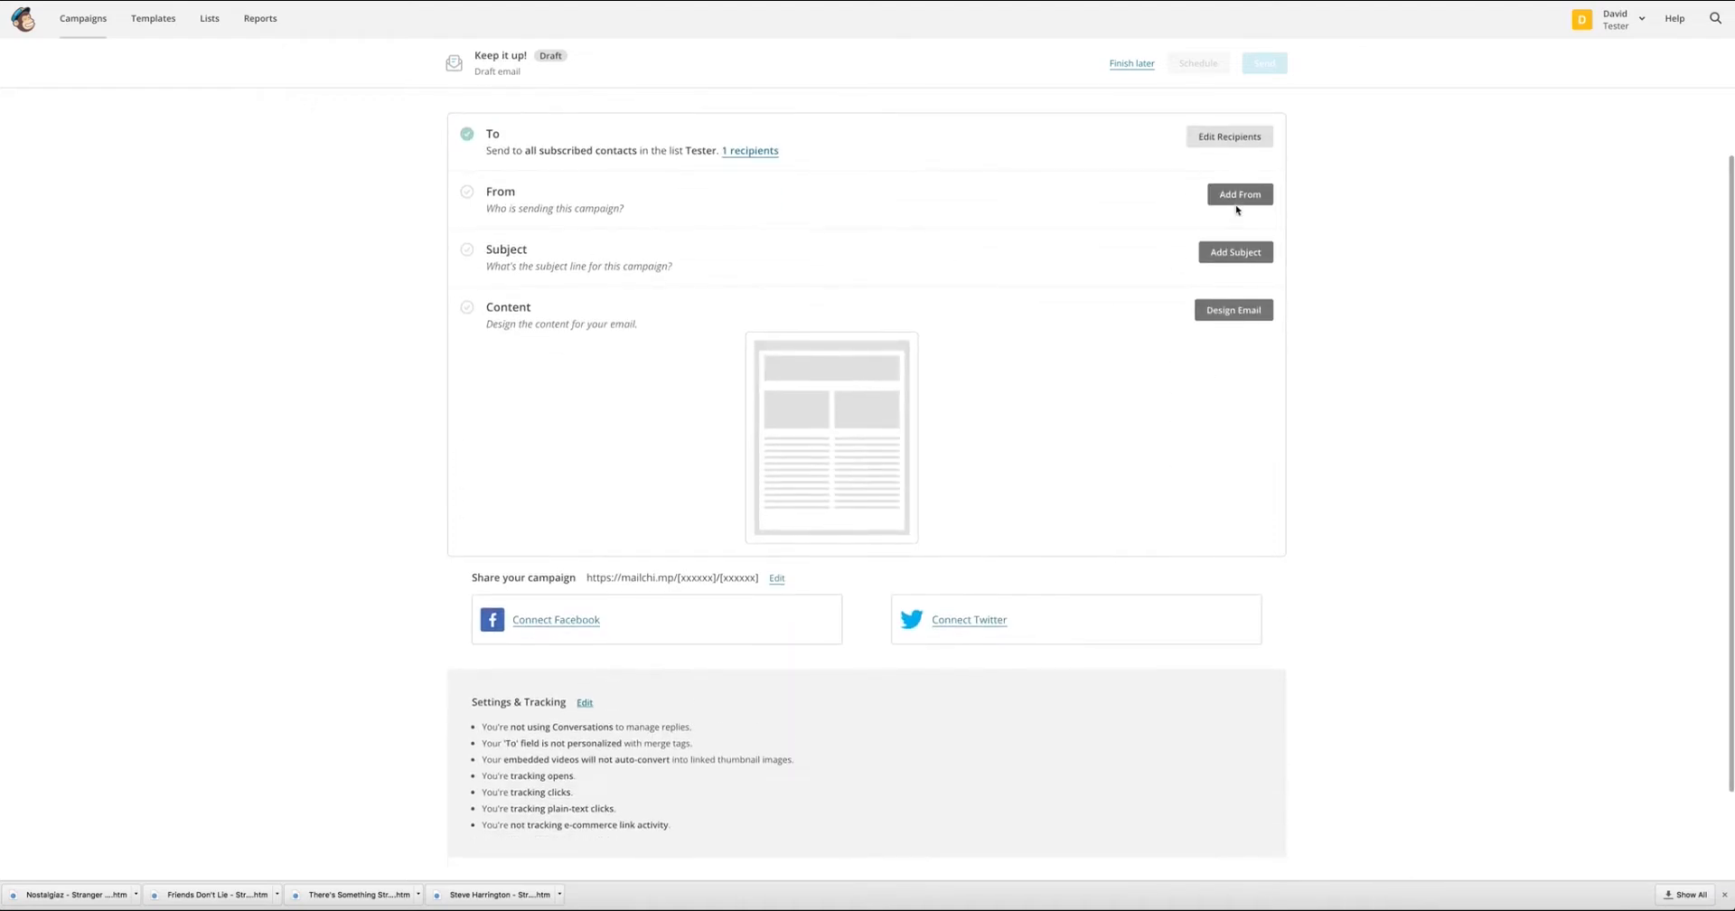
left_click(1238, 191)
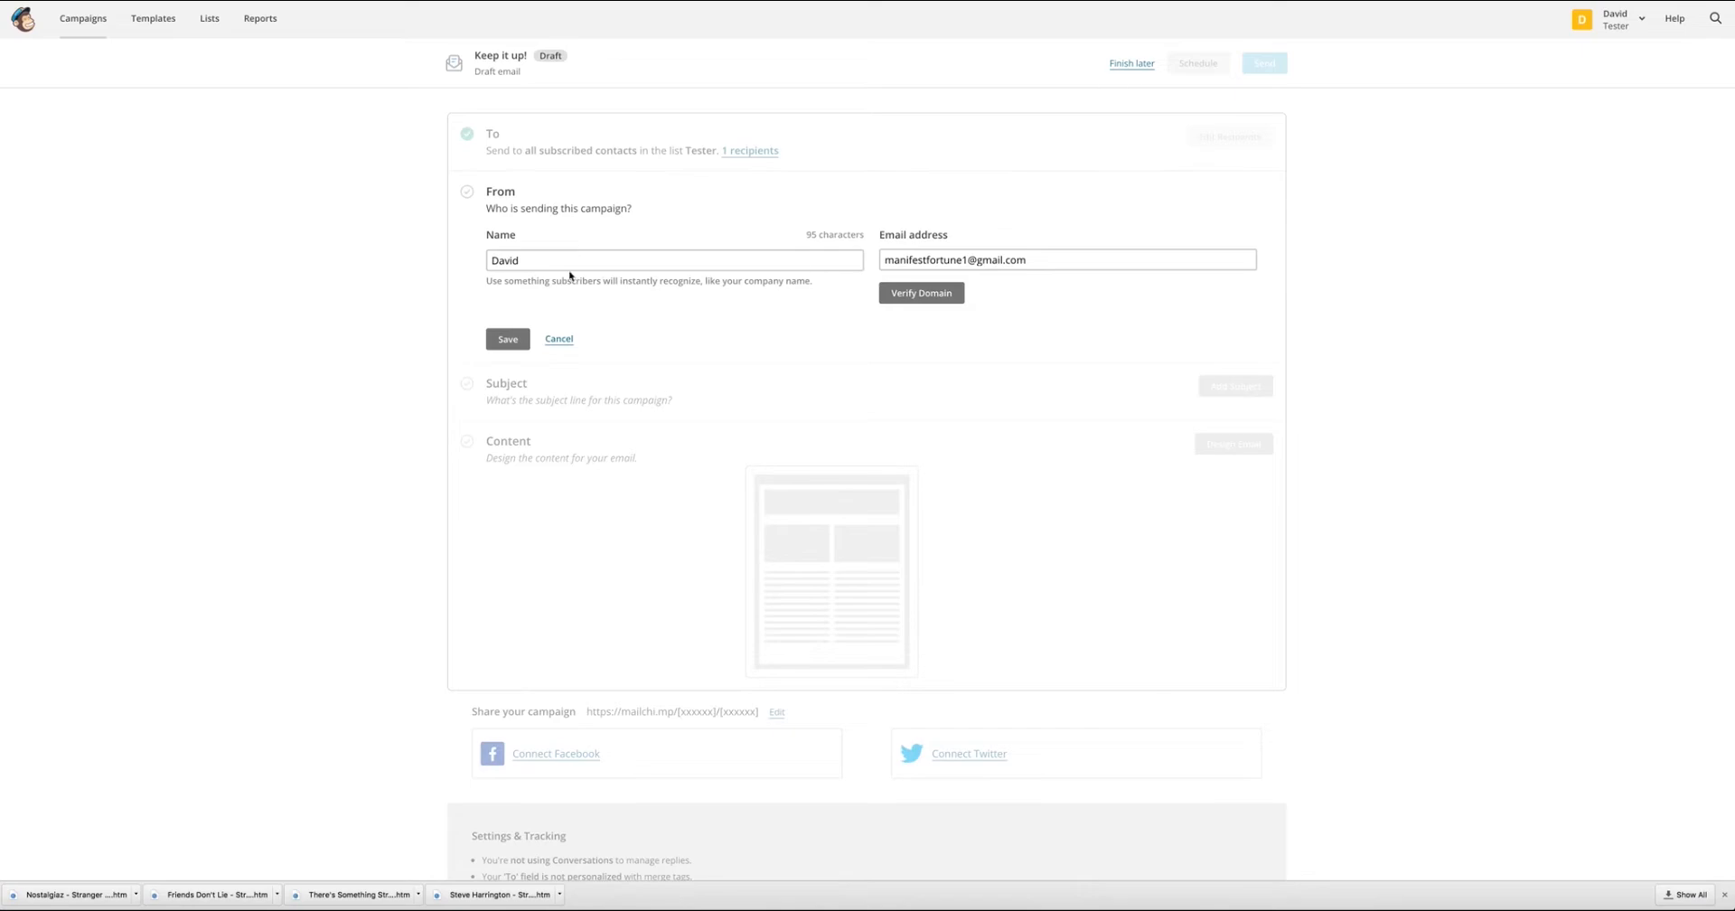
left_click_drag(592, 259, 335, 247)
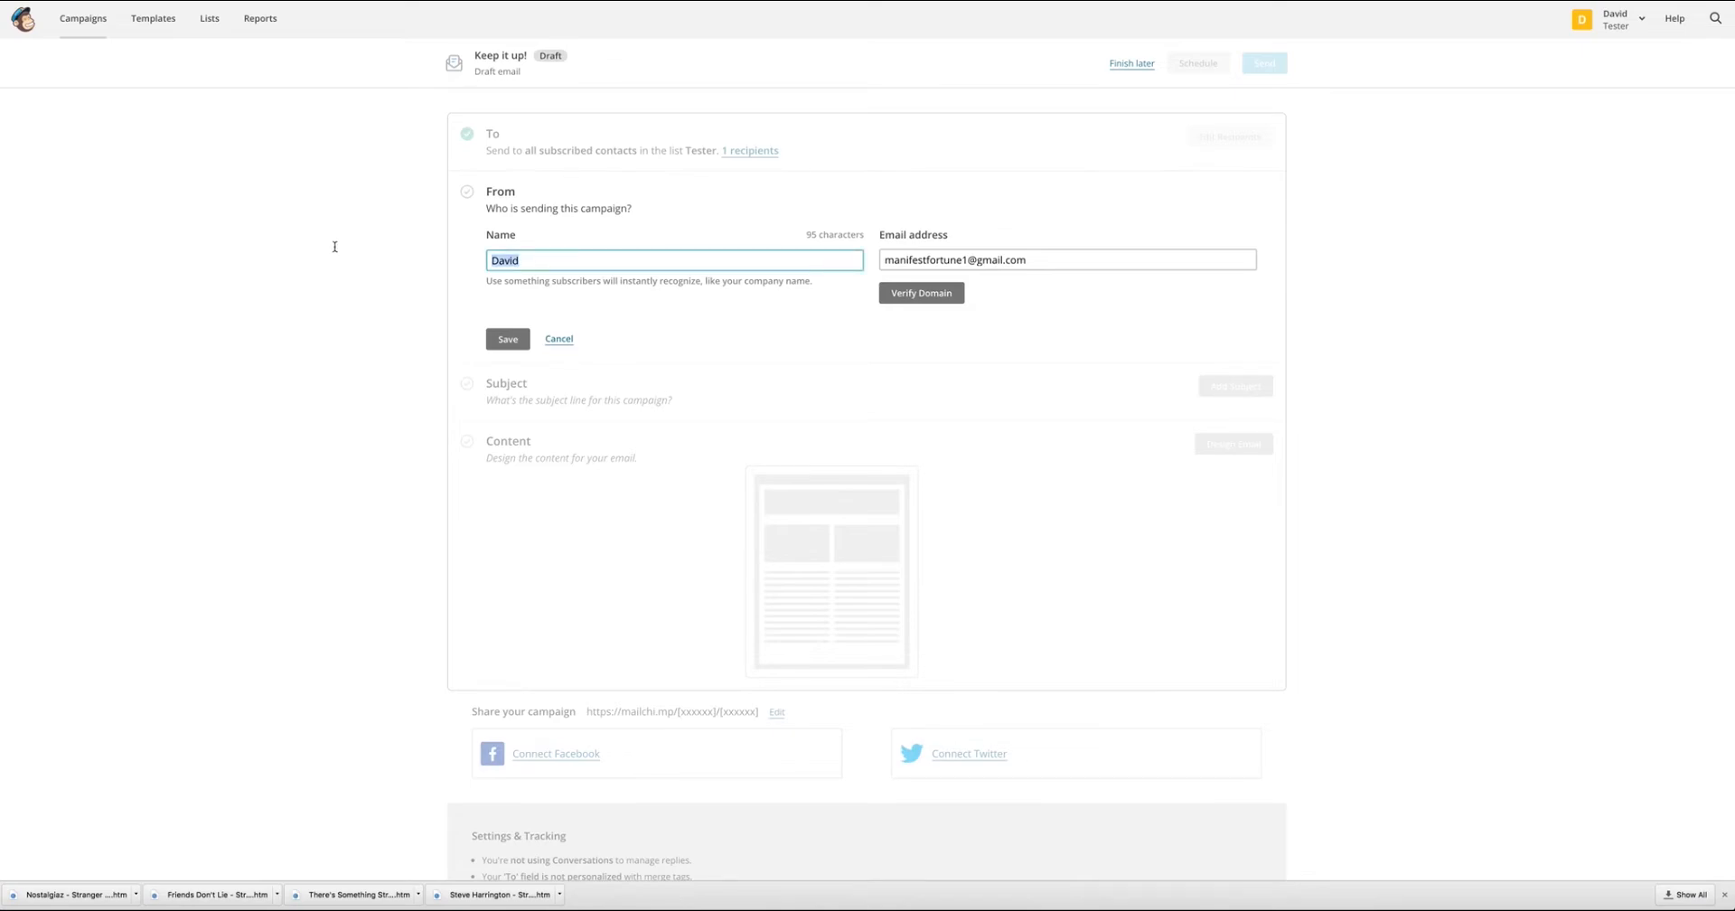
type("Test")
key("BackSpace")
key("BackSpace")
key("BackSpace")
key("BackSpace")
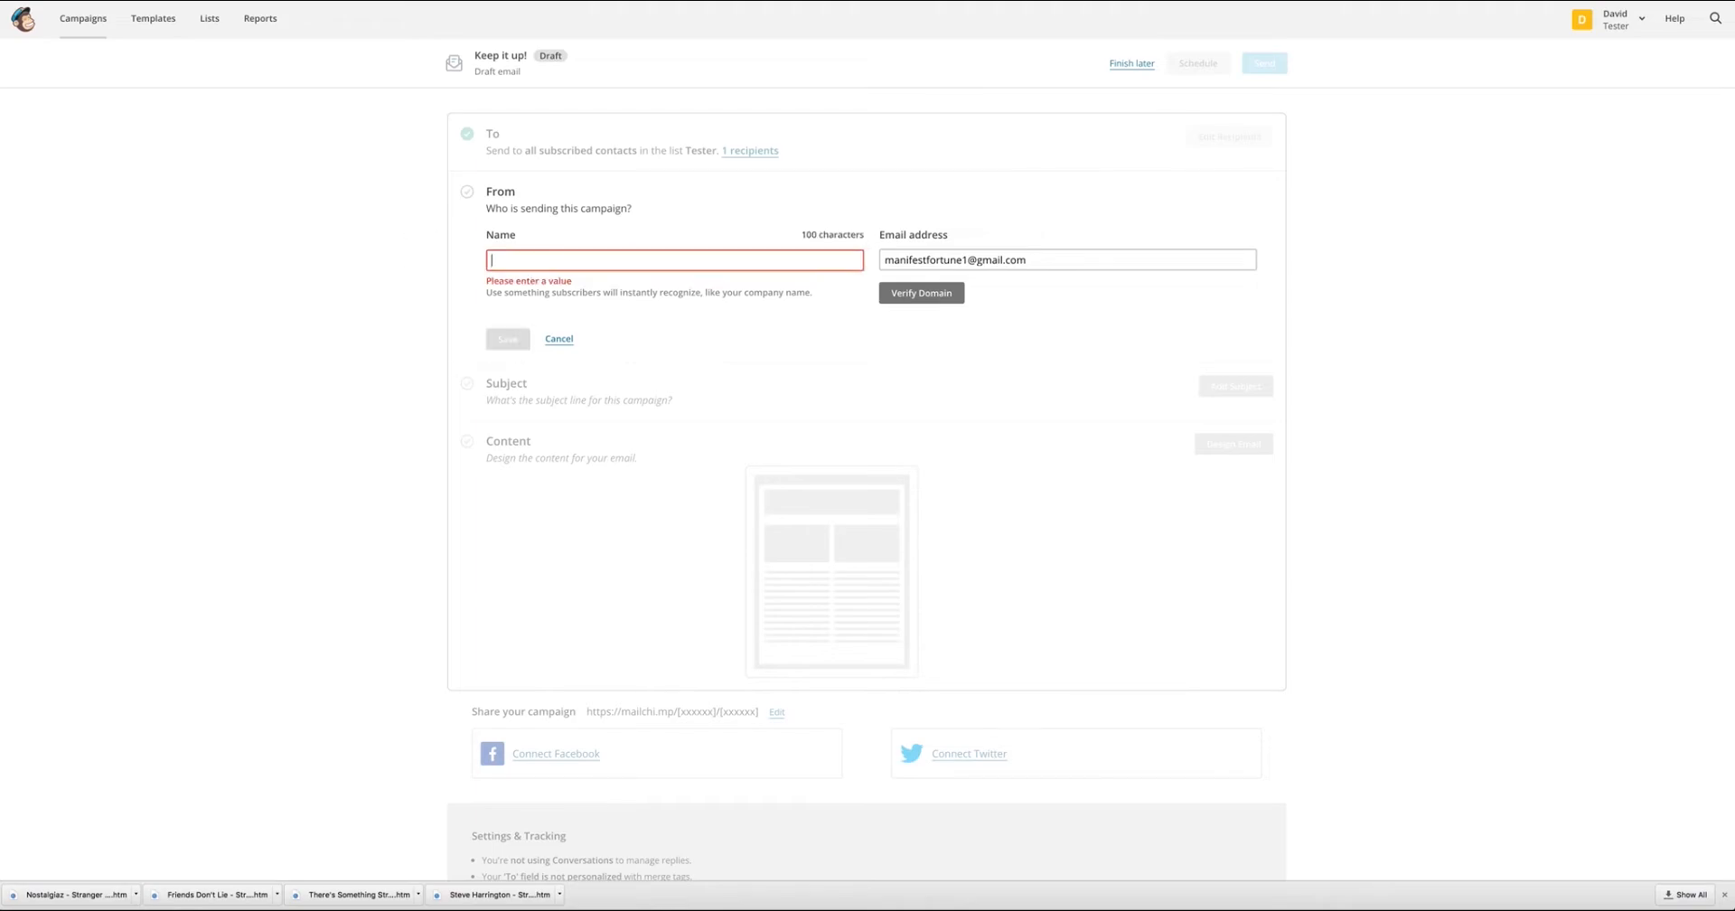
type("J")
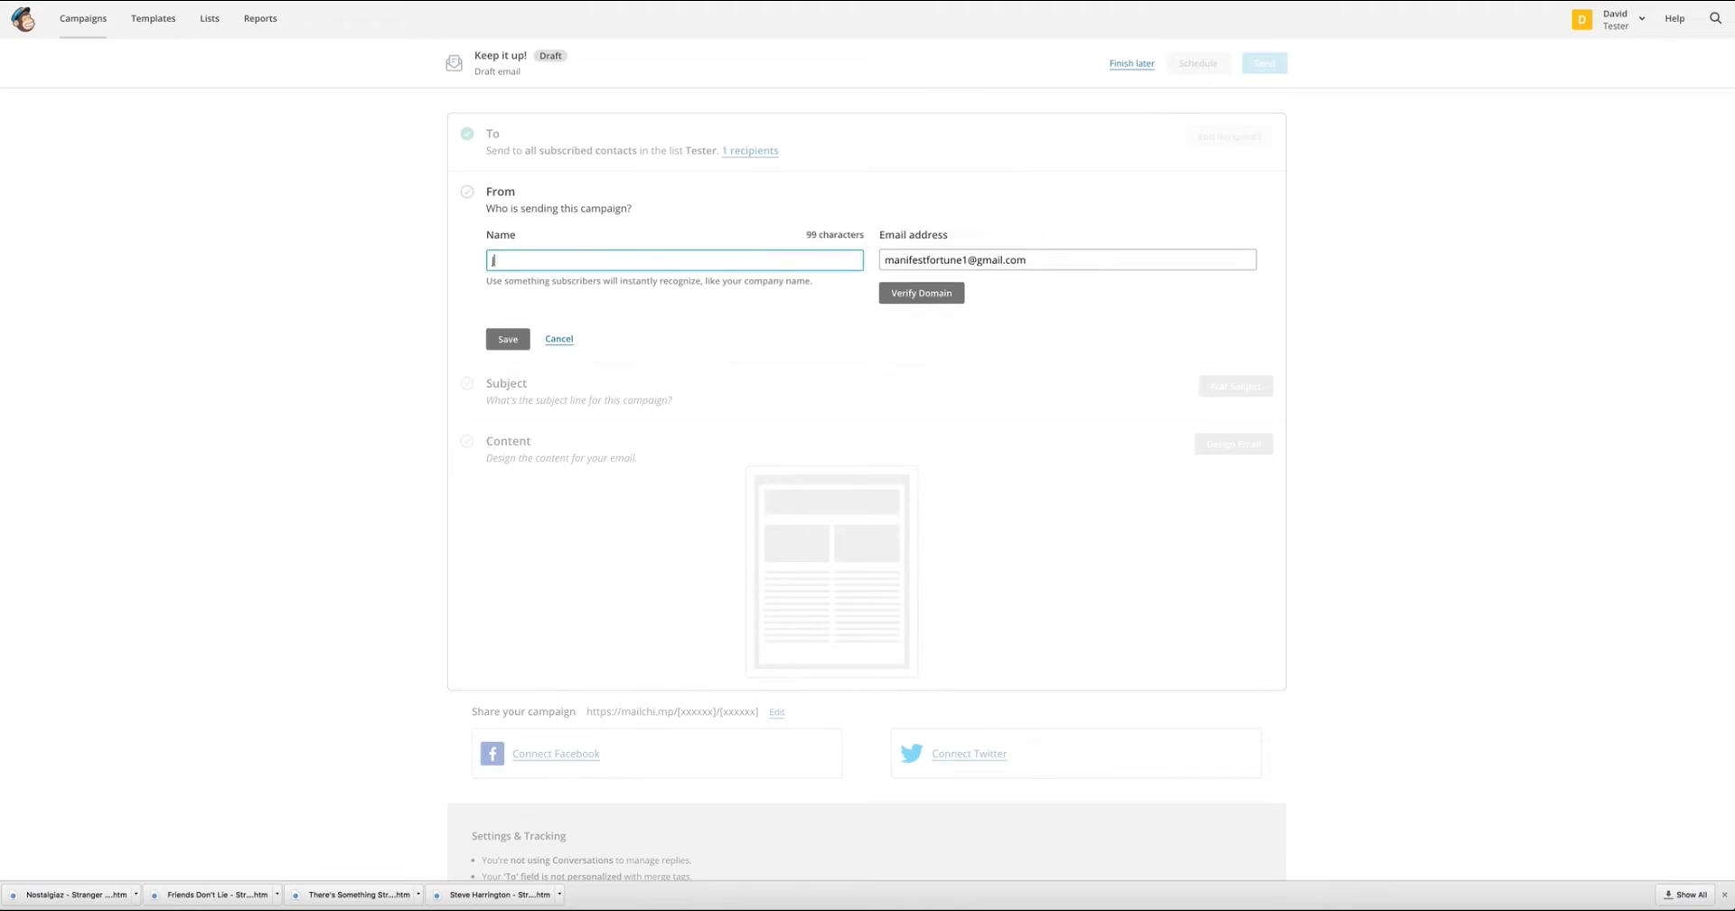
type("ohn Form (Business")
key("BackSpace")
key("BackSpace")
type("Name")
left_click(508, 339)
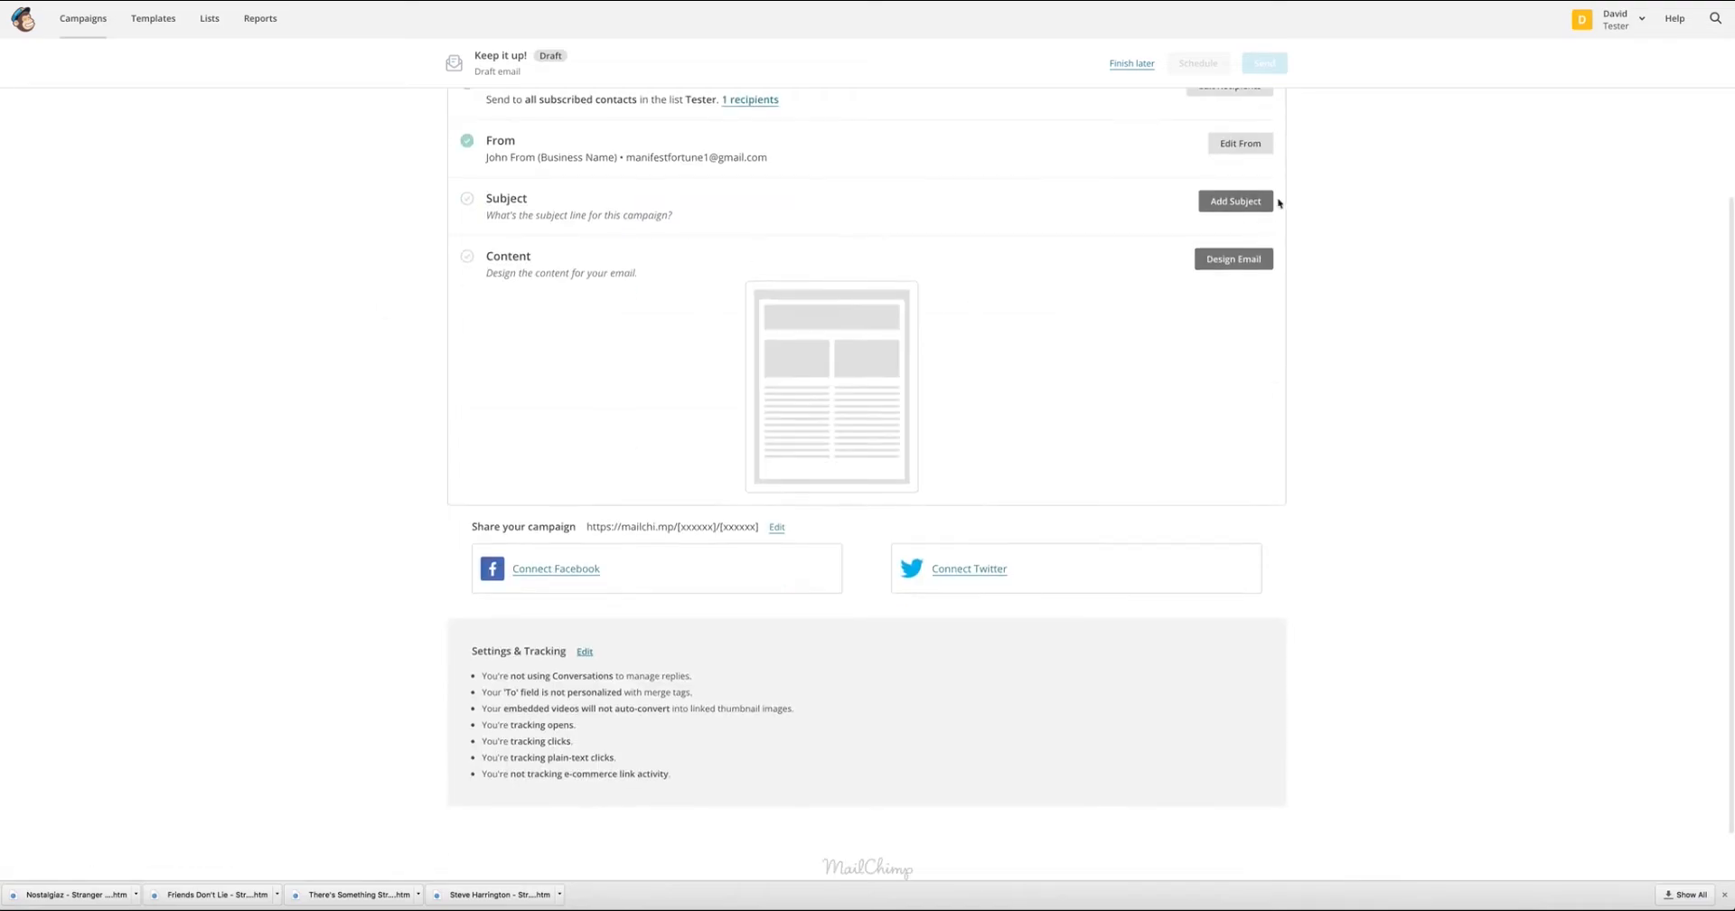
Add the campaign subject line "If you love Stranger Things, you will love these shirts!" and save it.
left_click(1236, 205)
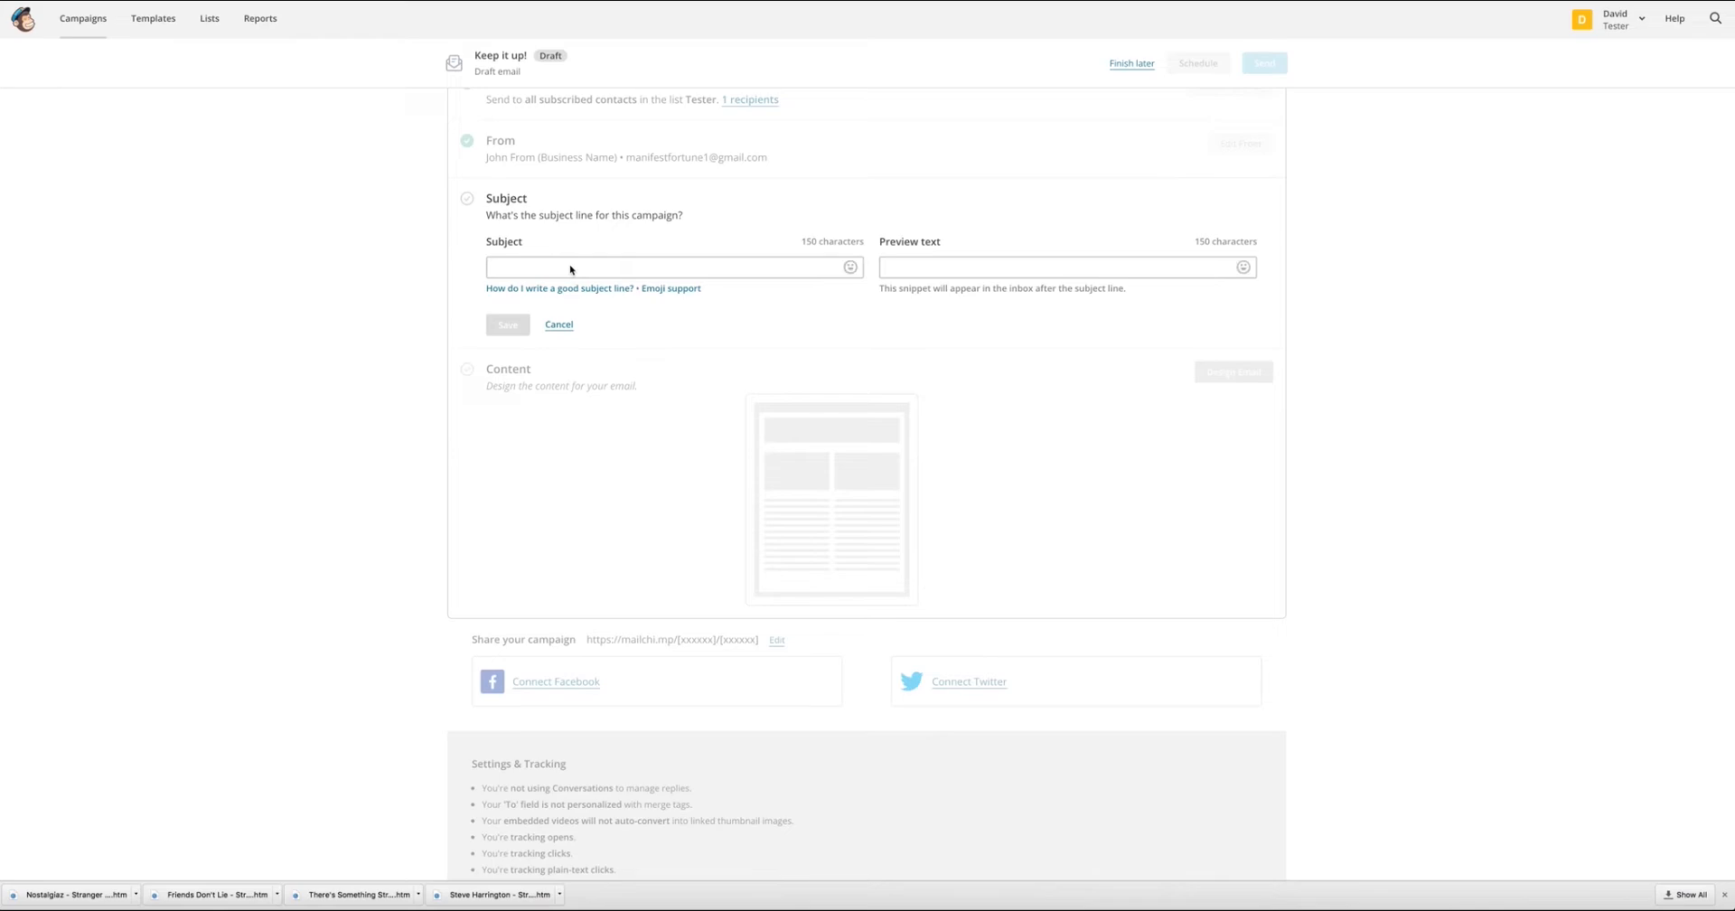
left_click(570, 269)
type("If your love Sr")
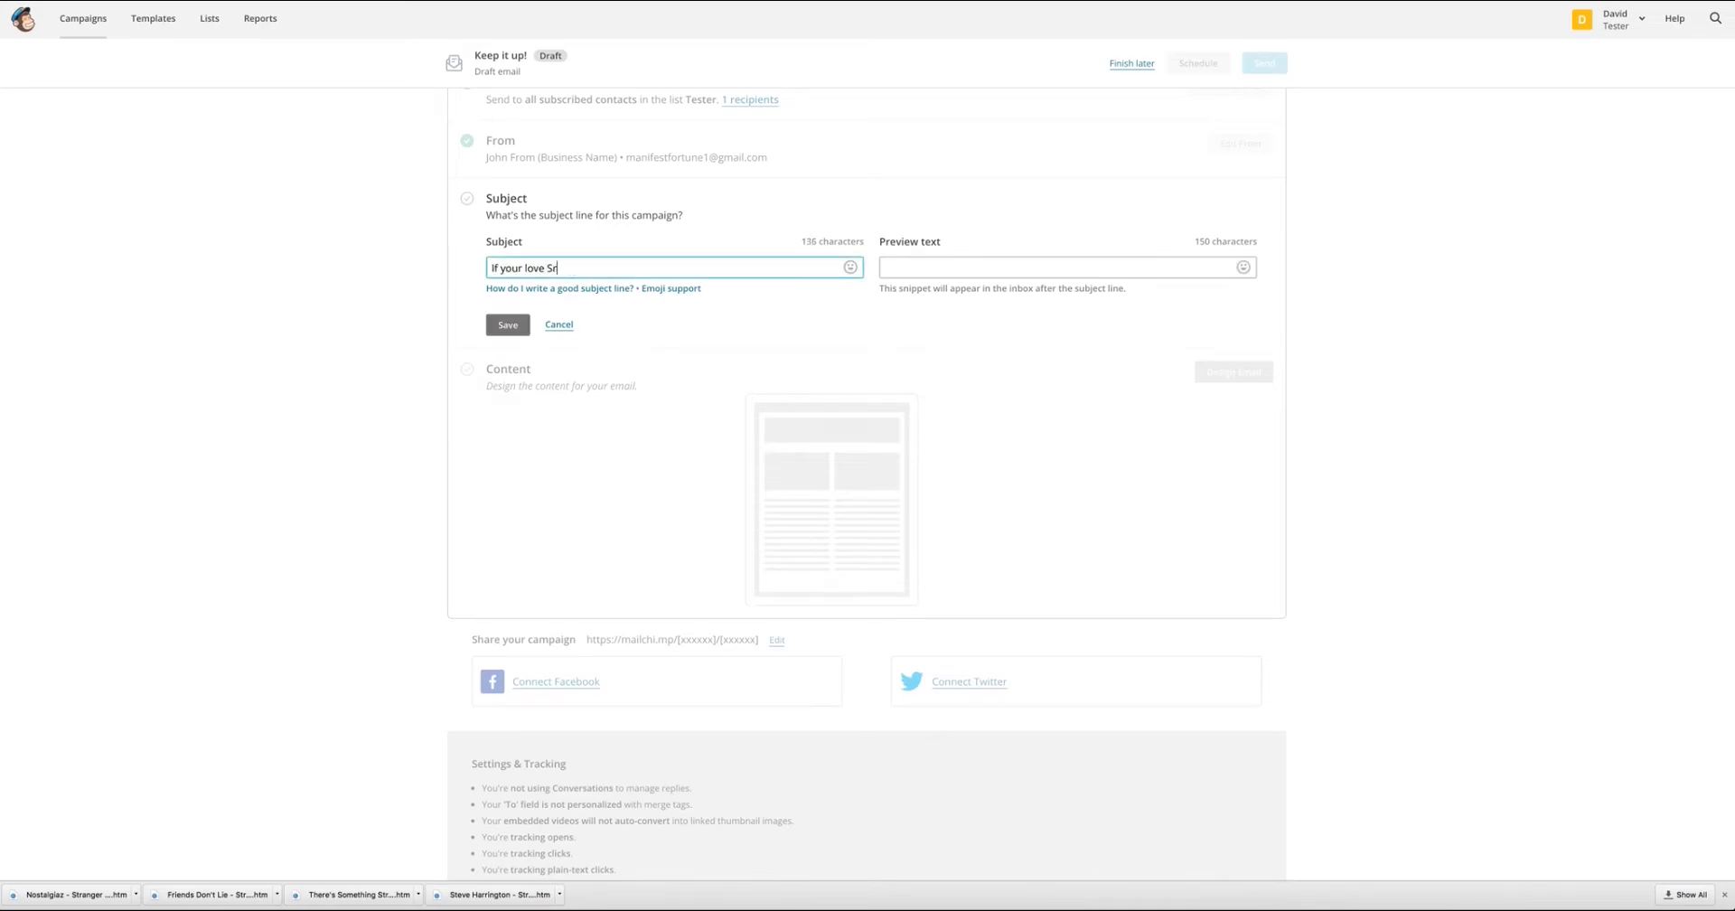
key("BackSpace")
type("trangeRr Things, you will love ther")
type("e shirts!")
key("BackSpace")
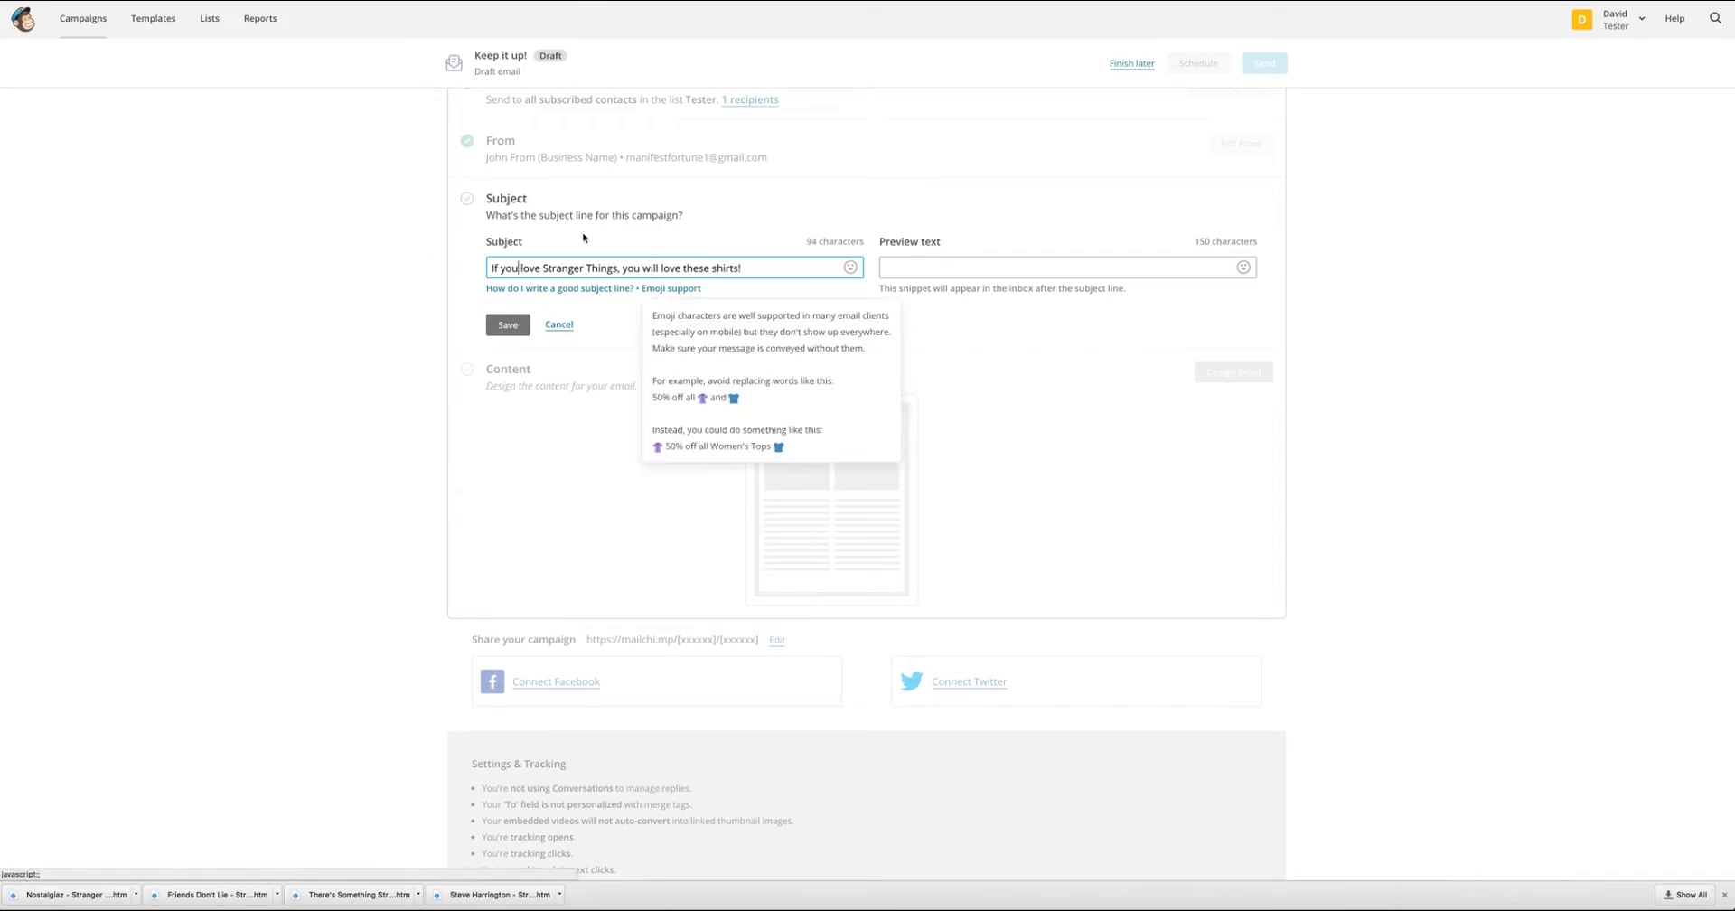
left_click(746, 233)
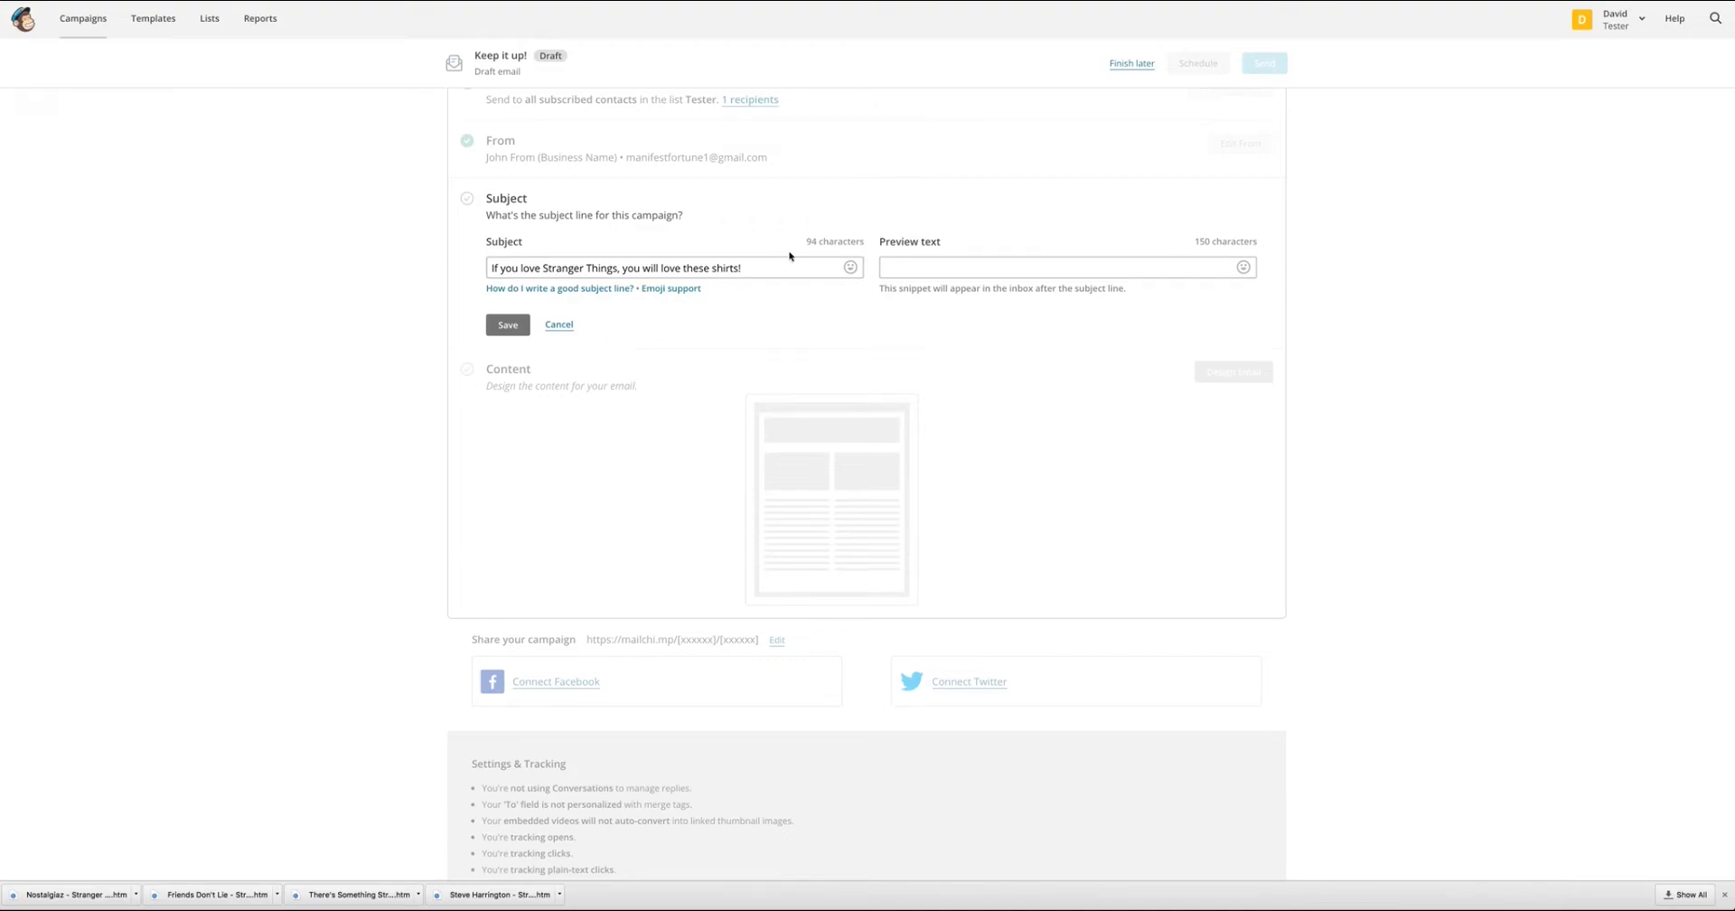
left_click(508, 325)
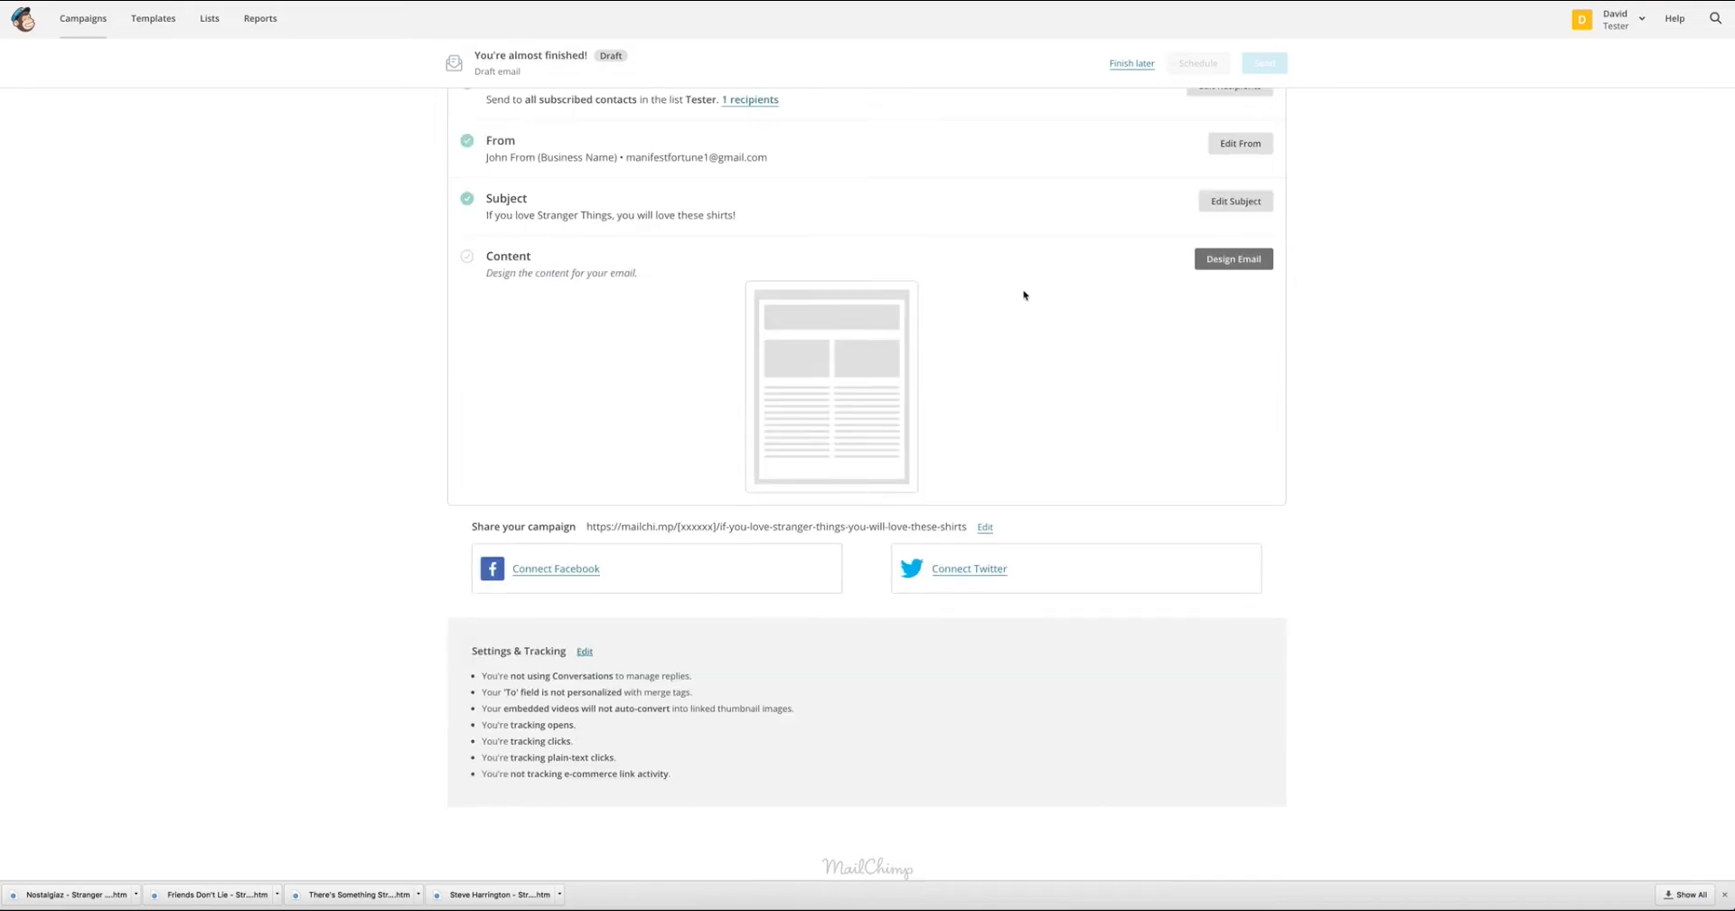
Start designing the email content with the Sell Products layout.
left_click(1239, 252)
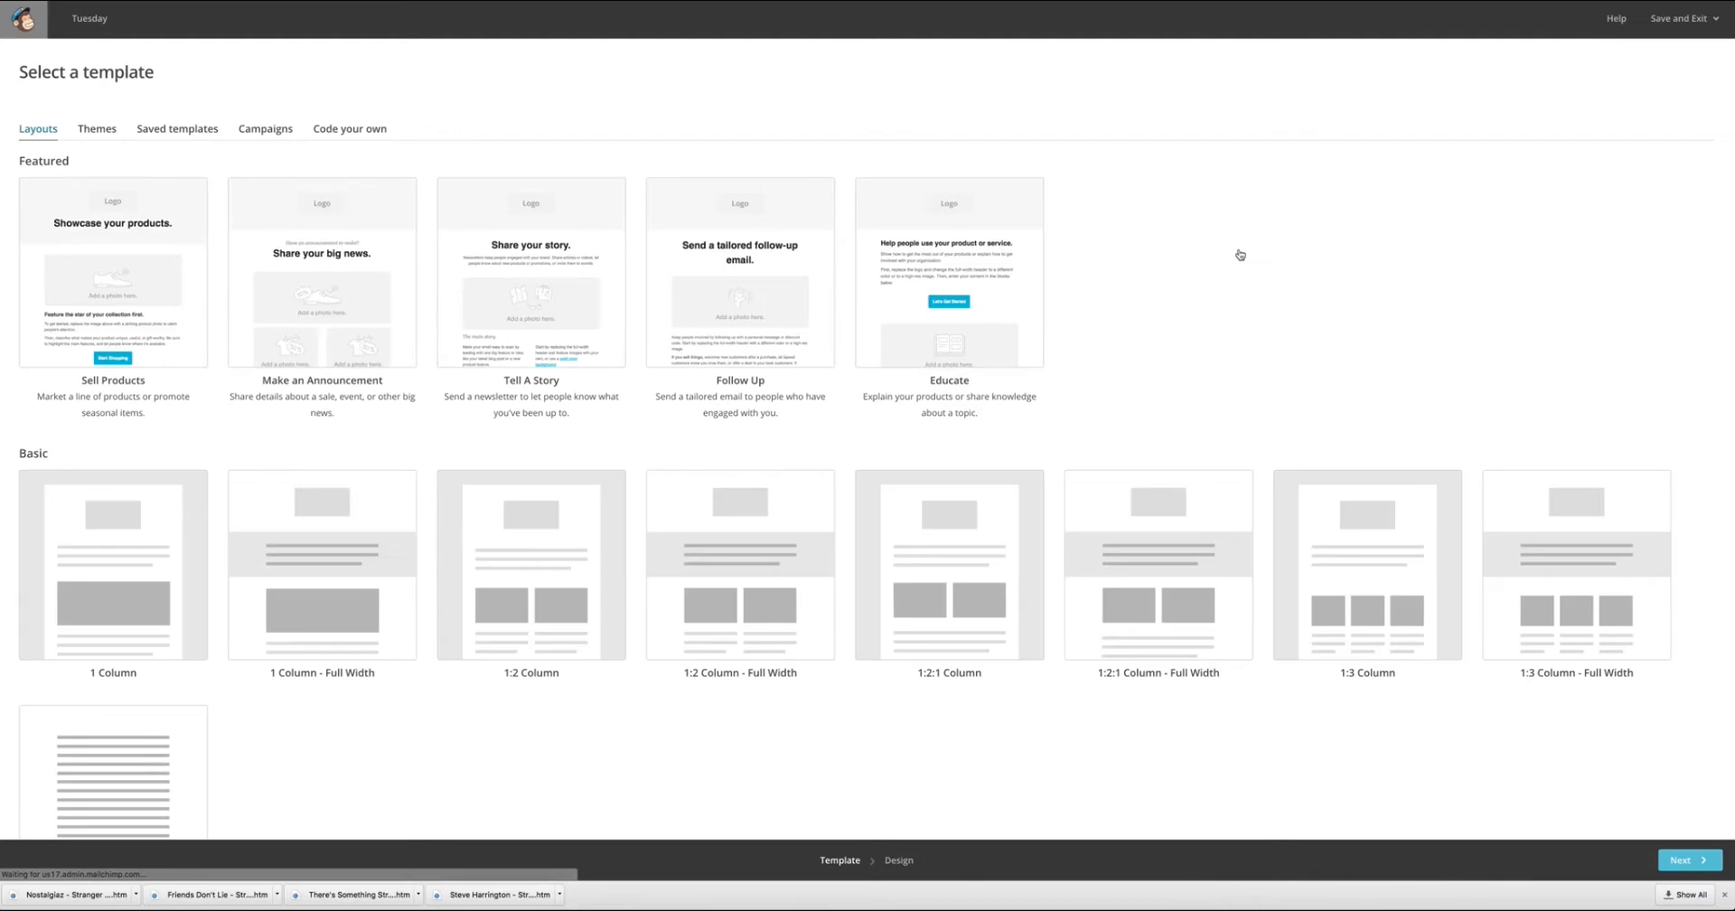
left_click(145, 273)
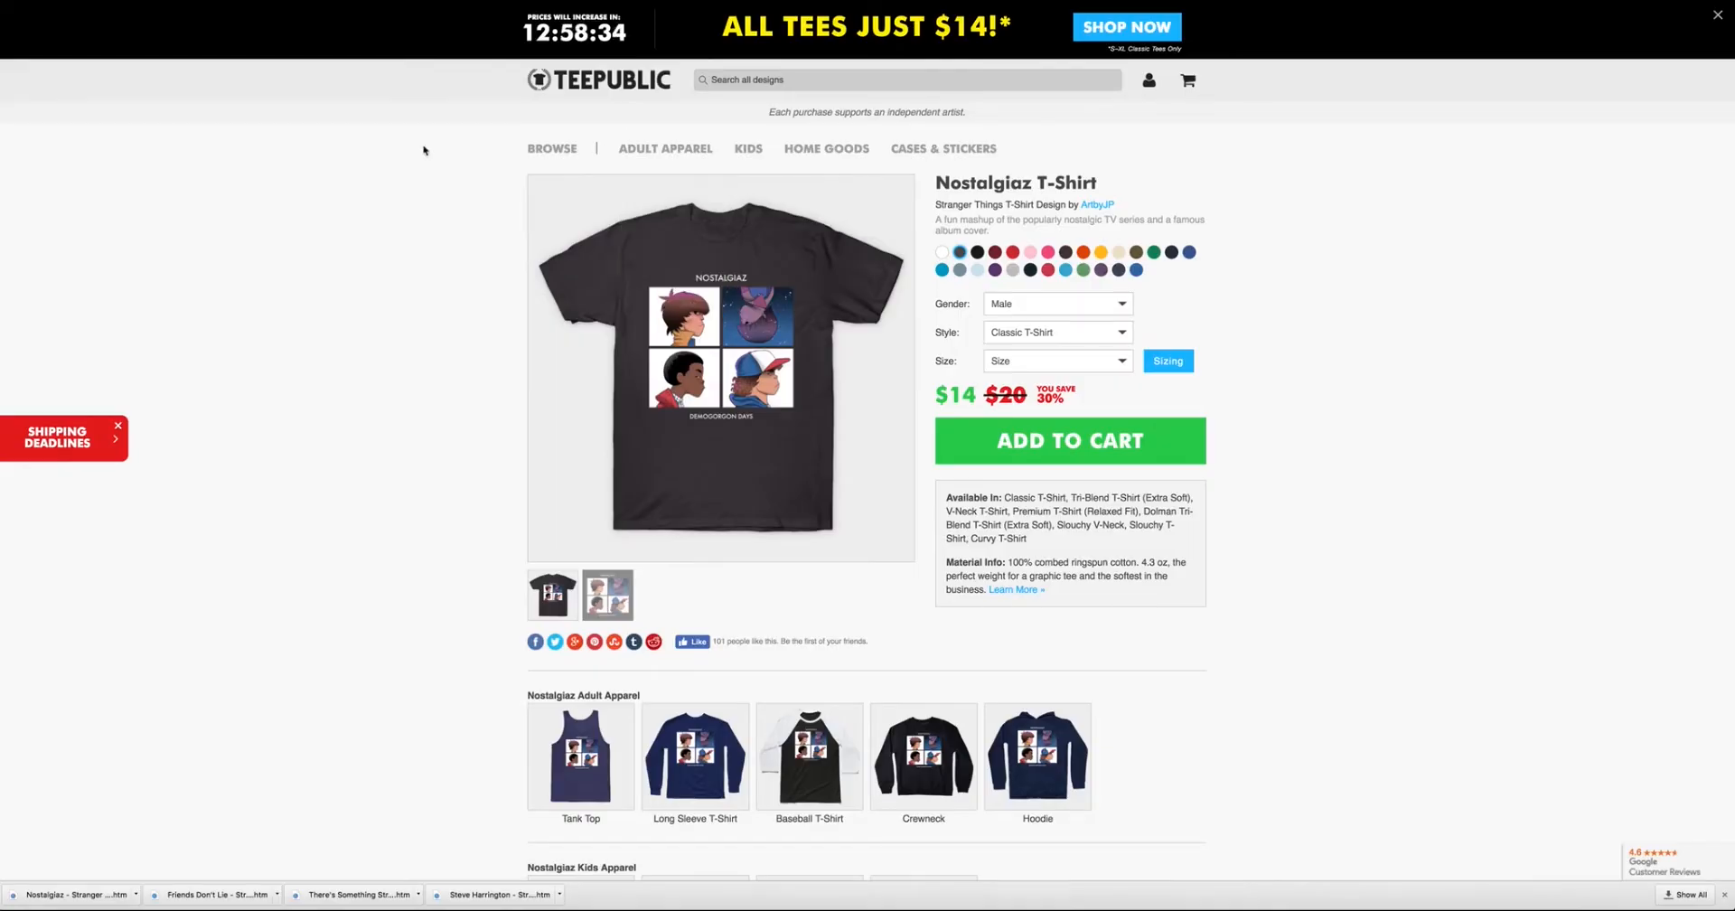
Open the TeePublic homepage and capture a screenshot of the TeePublic logo.
left_click(605, 93)
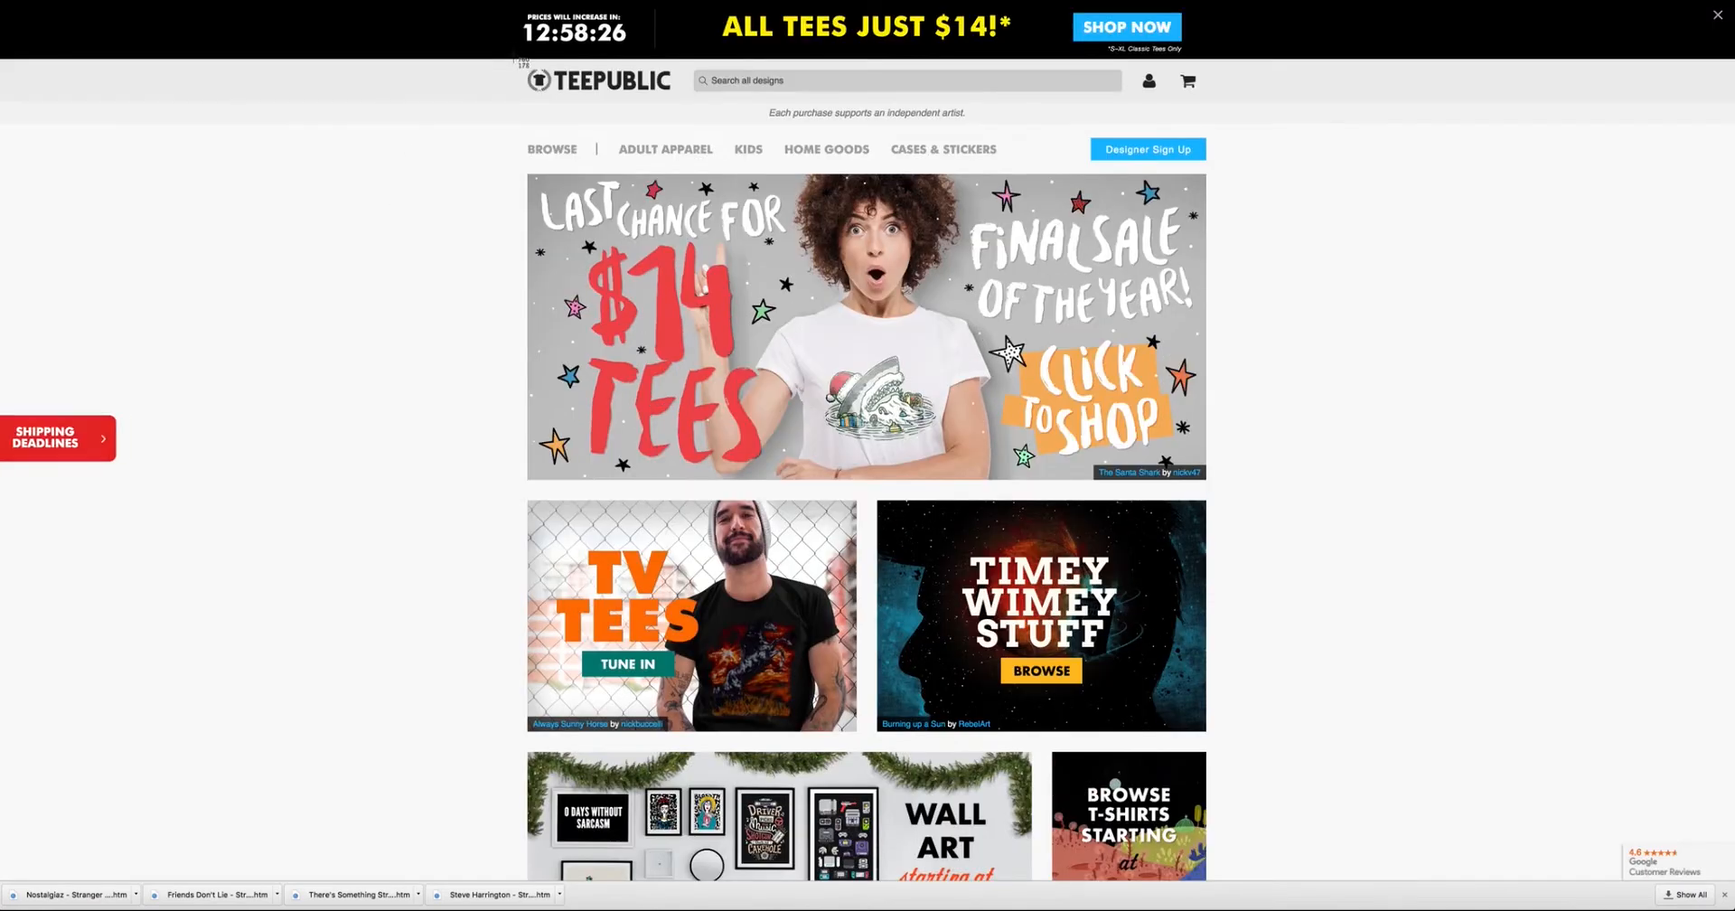
left_click_drag(521, 64, 674, 98)
left_click_drag(672, 99, 673, 101)
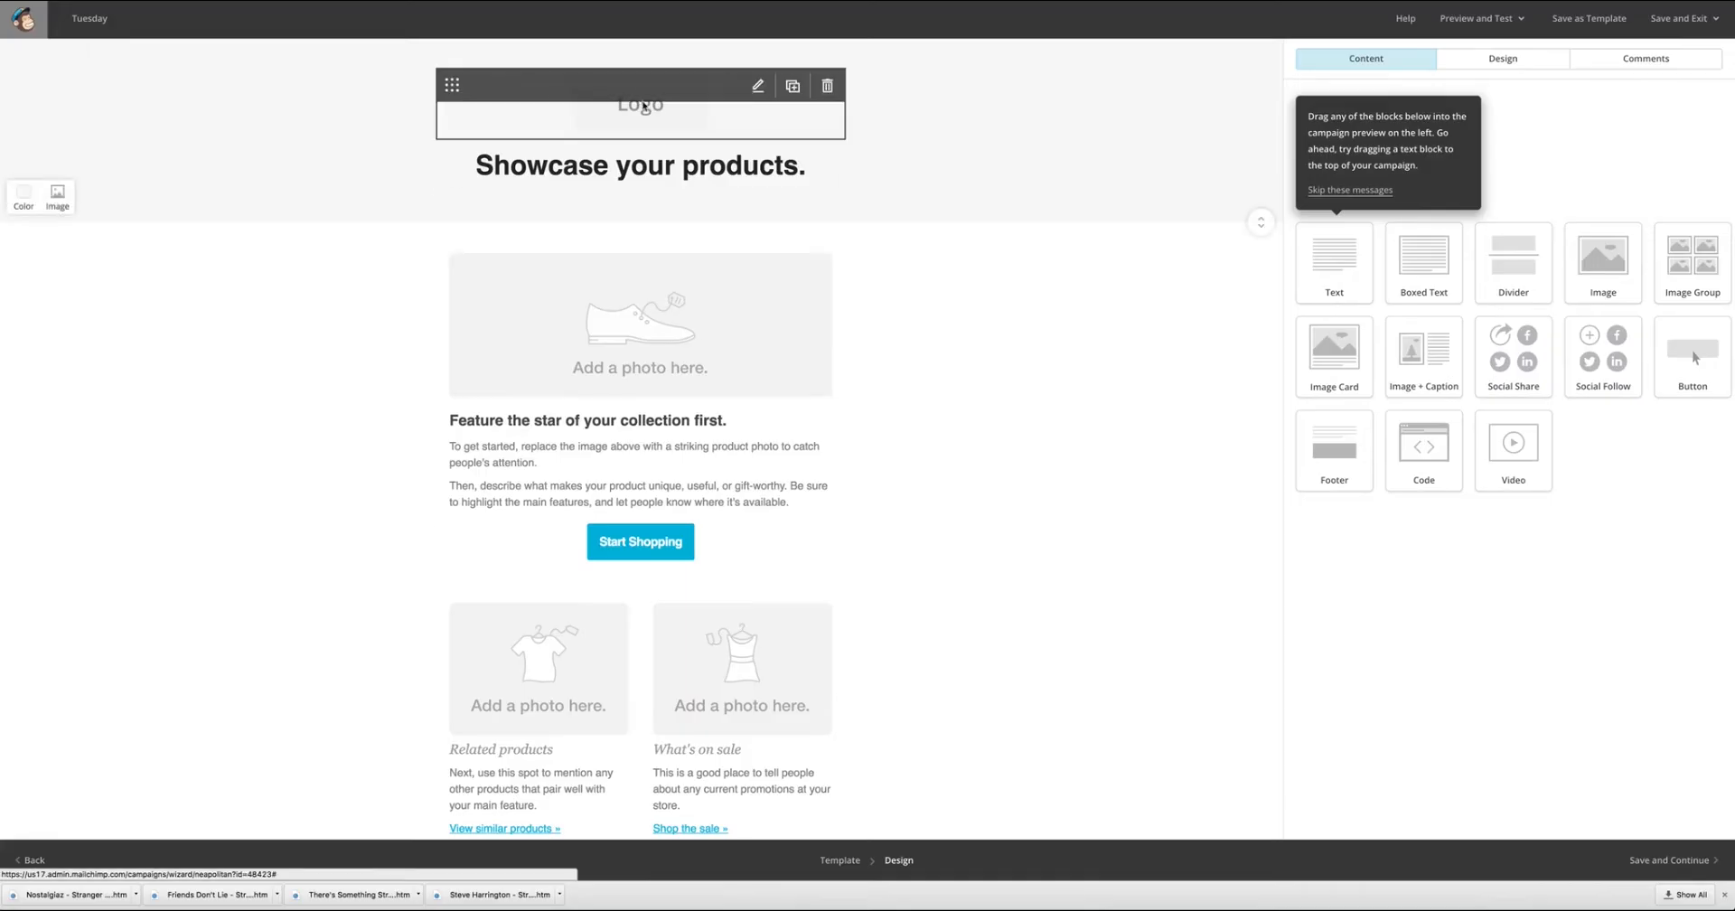
Return to the MailChimp email design and replace the logo placeholder with the uploaded TeePublic logo screenshot.
left_click(643, 106)
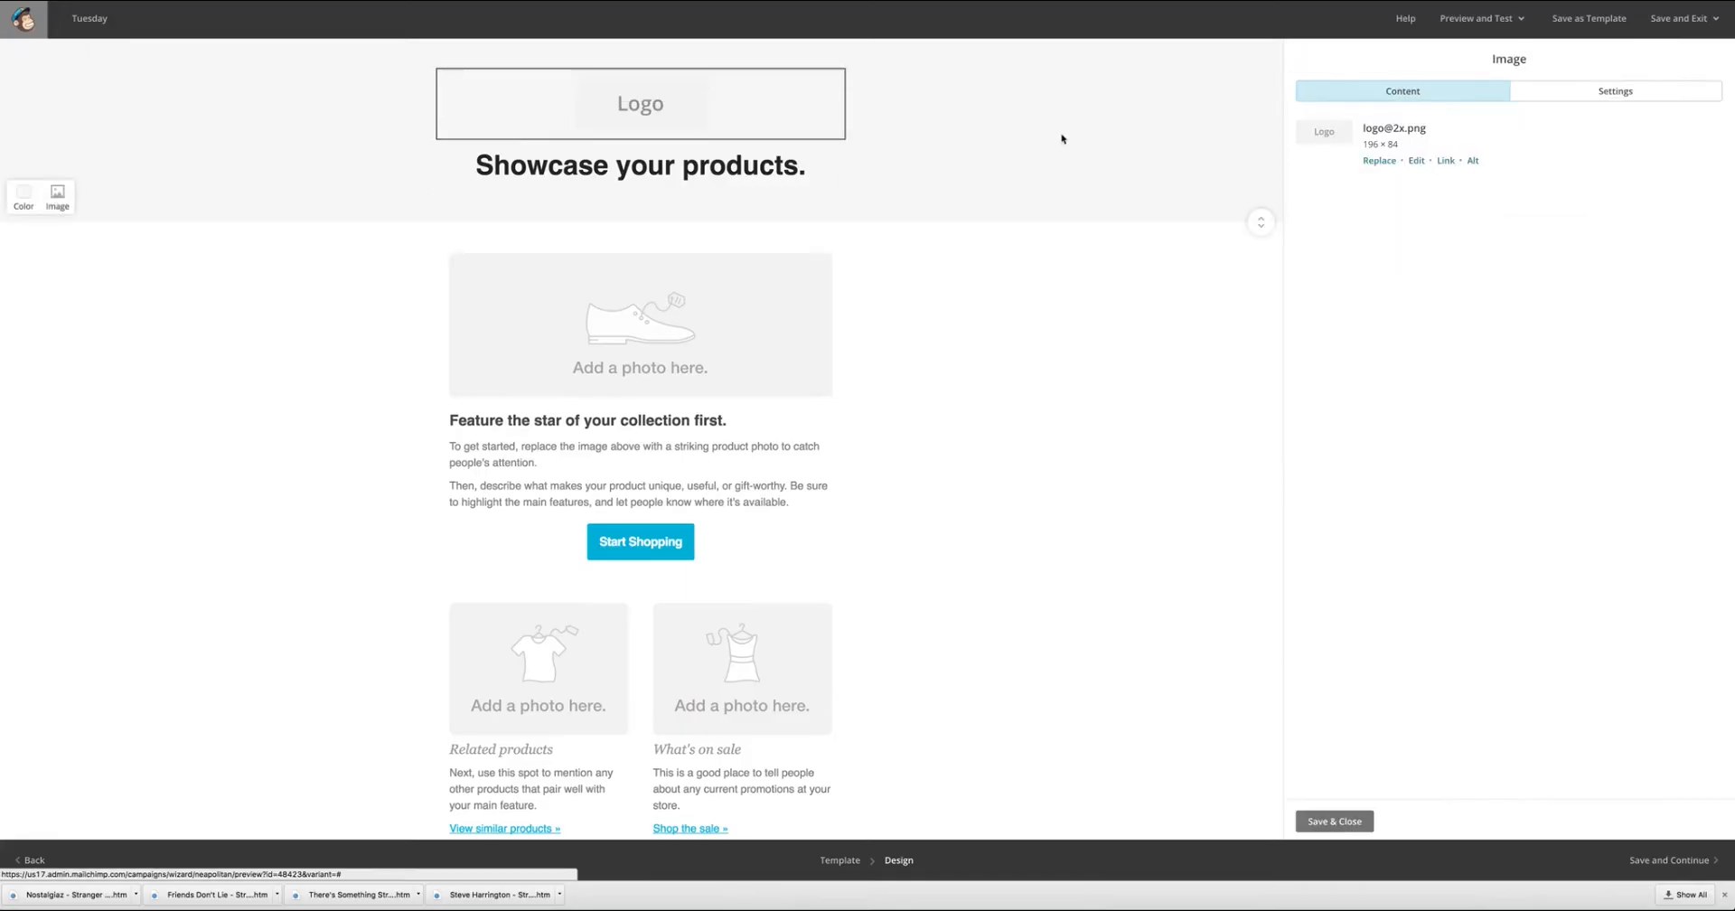
left_click(1392, 166)
left_click(1628, 21)
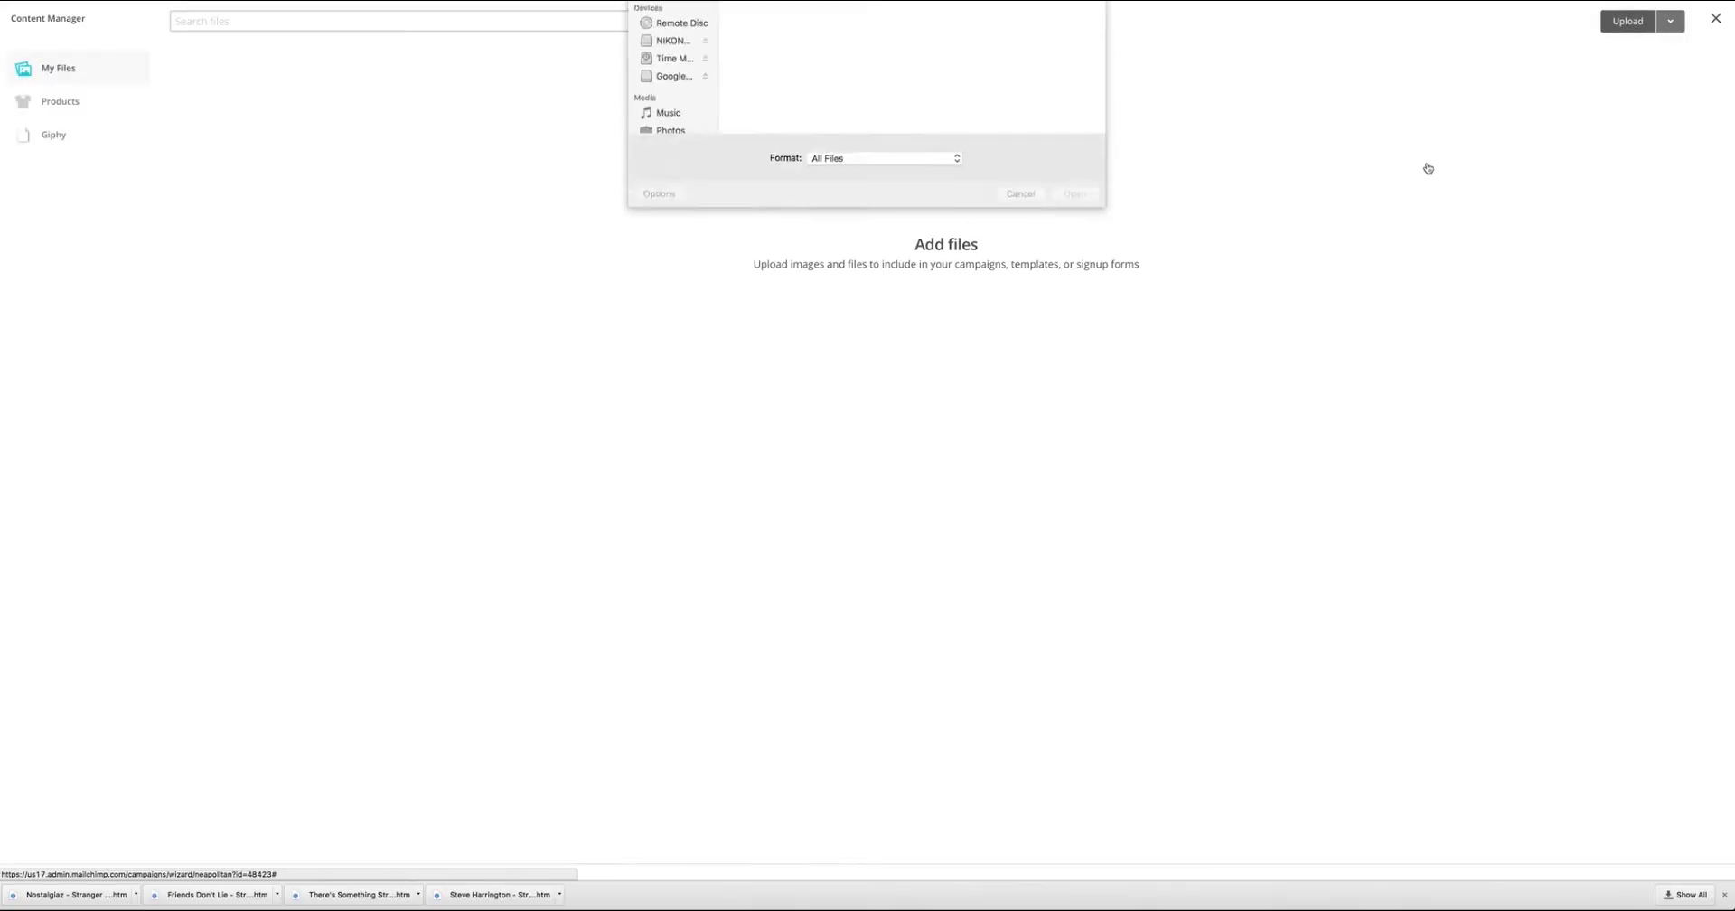
double_click(763, 178)
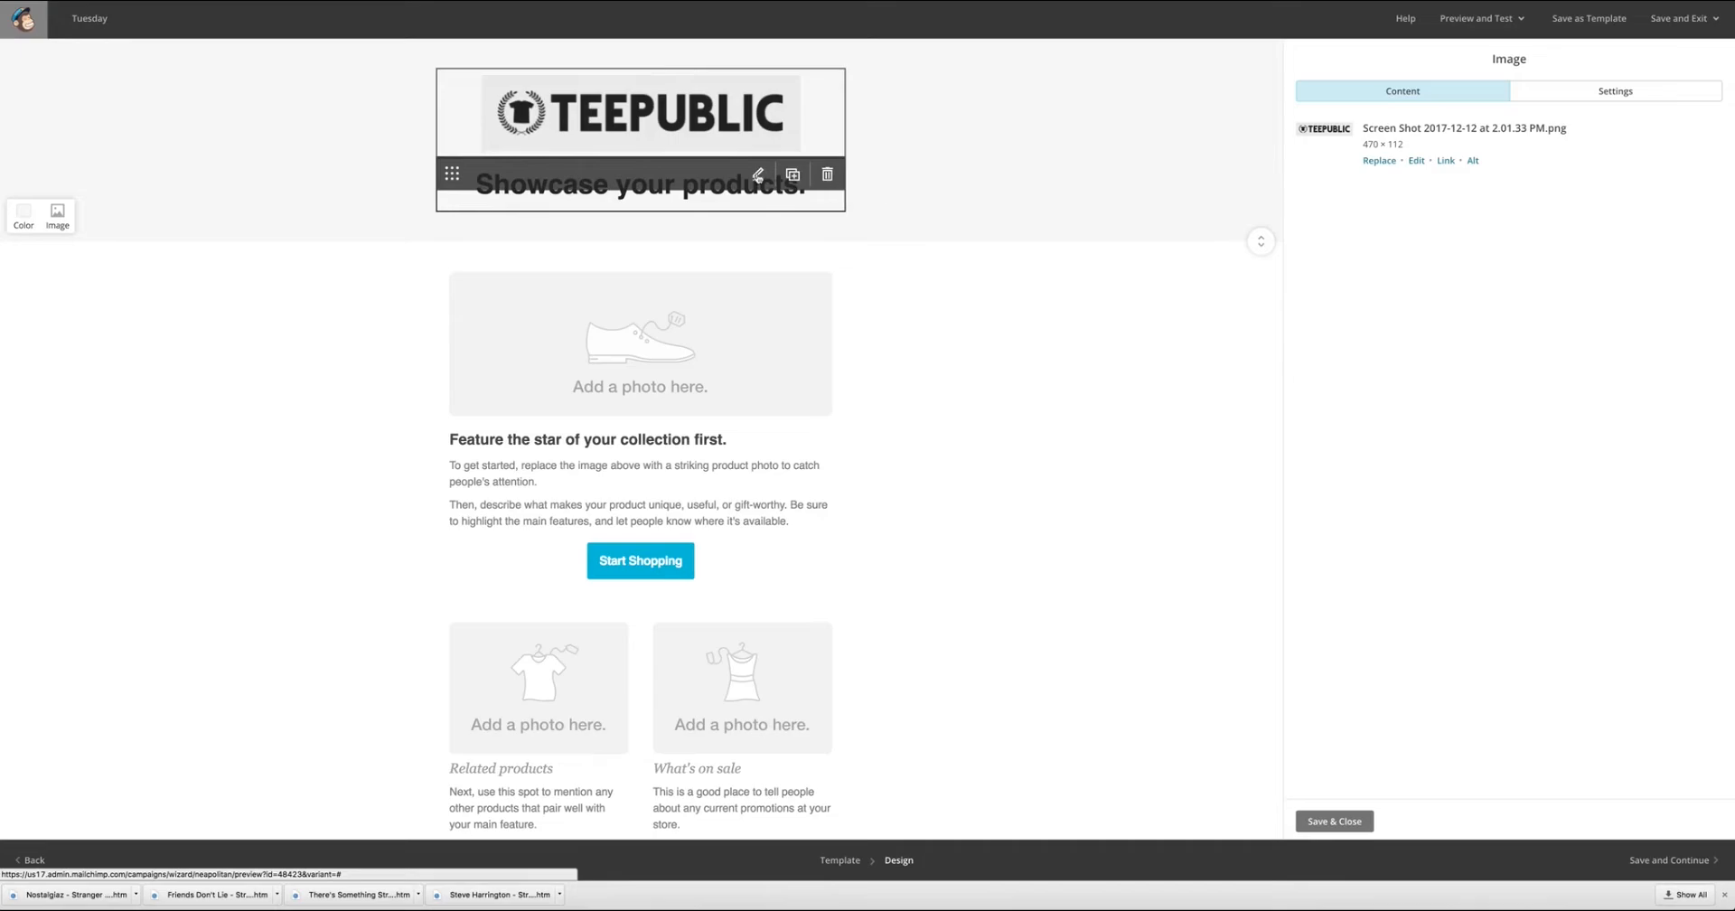
Replace the "Showcase your products." heading with "The Tee Shirt Authority" in quotation marks.
left_click(758, 176)
key("ctrl+a")
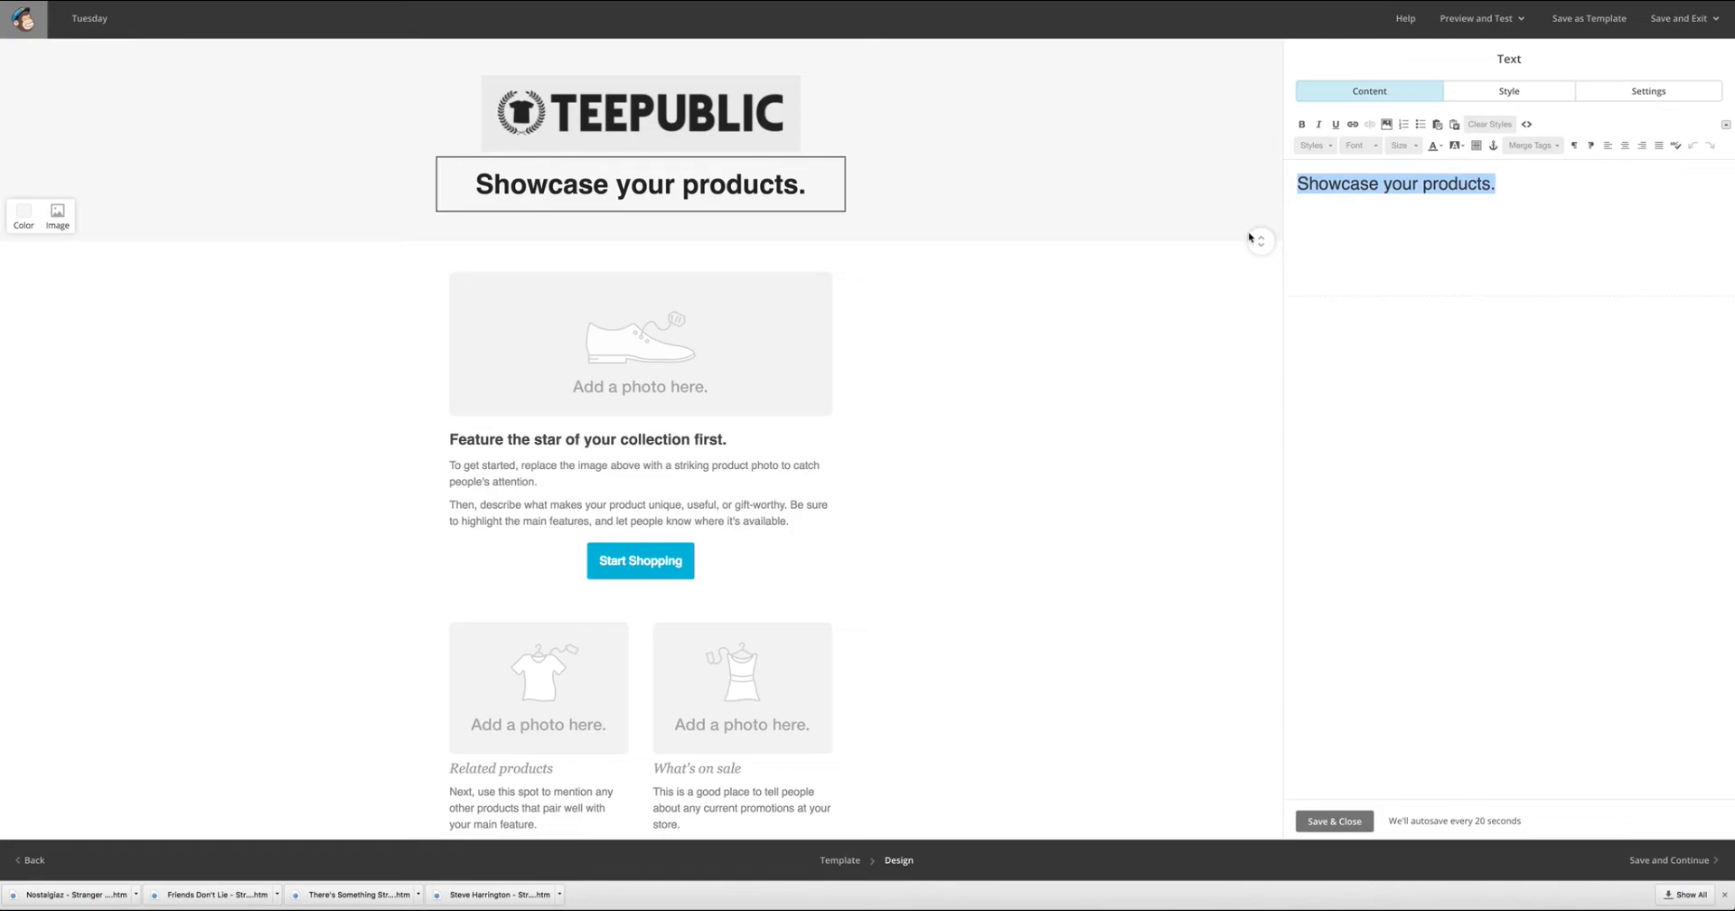
type("\"The")
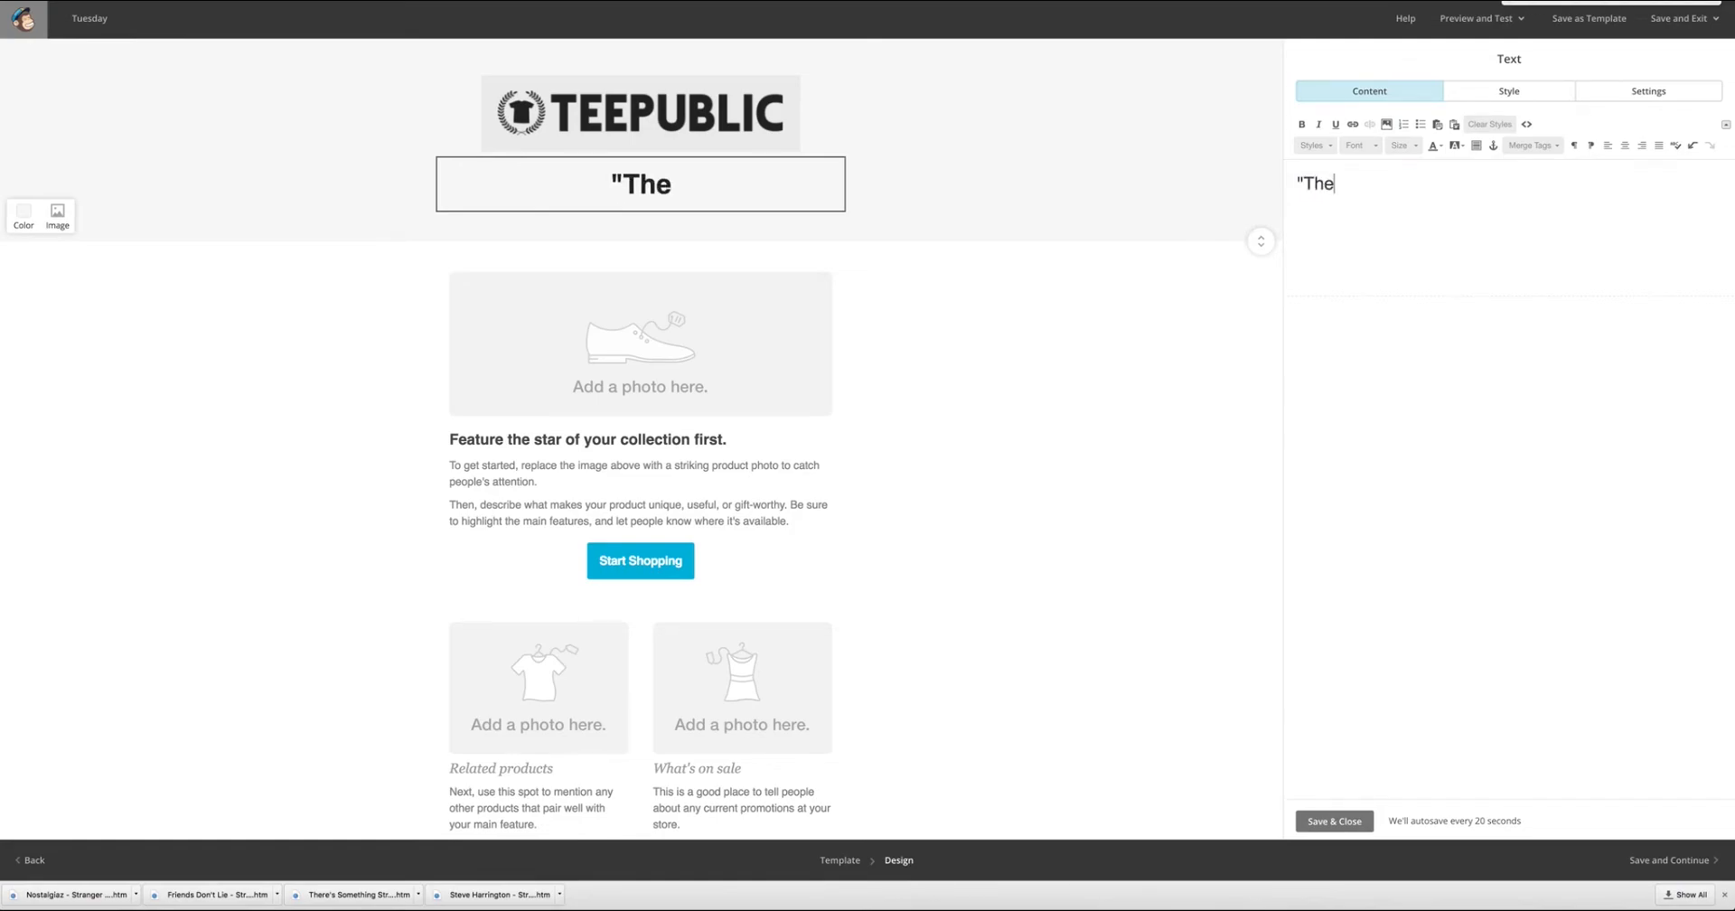
type(" Tee S")
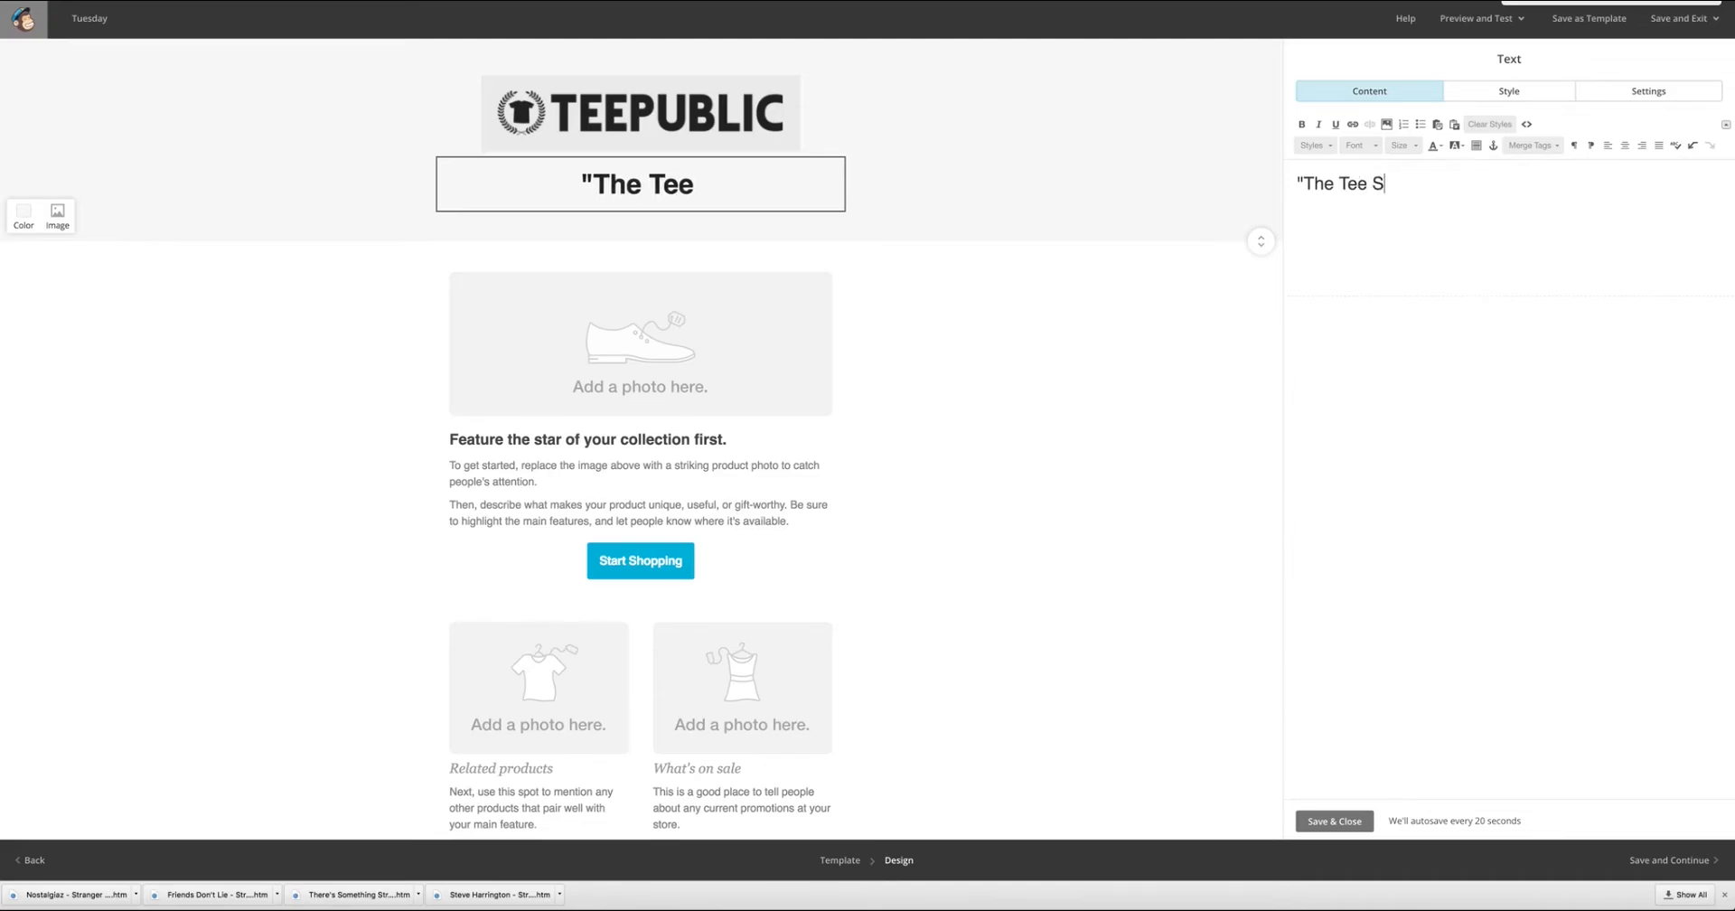
type("hirt Au")
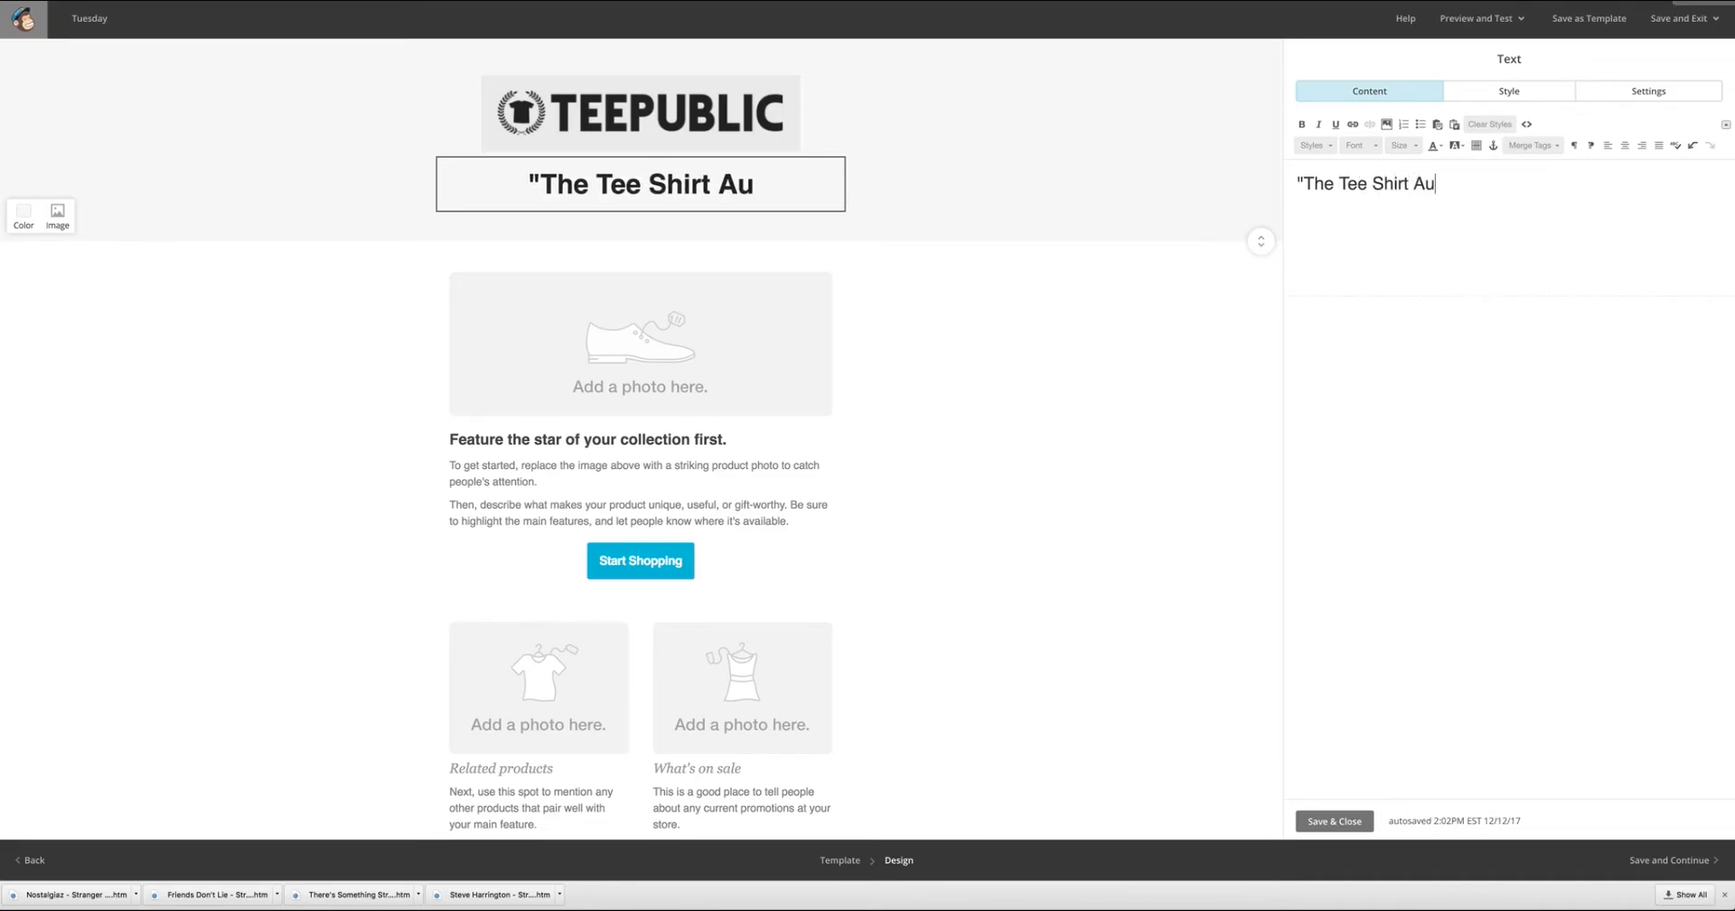
type("thority")
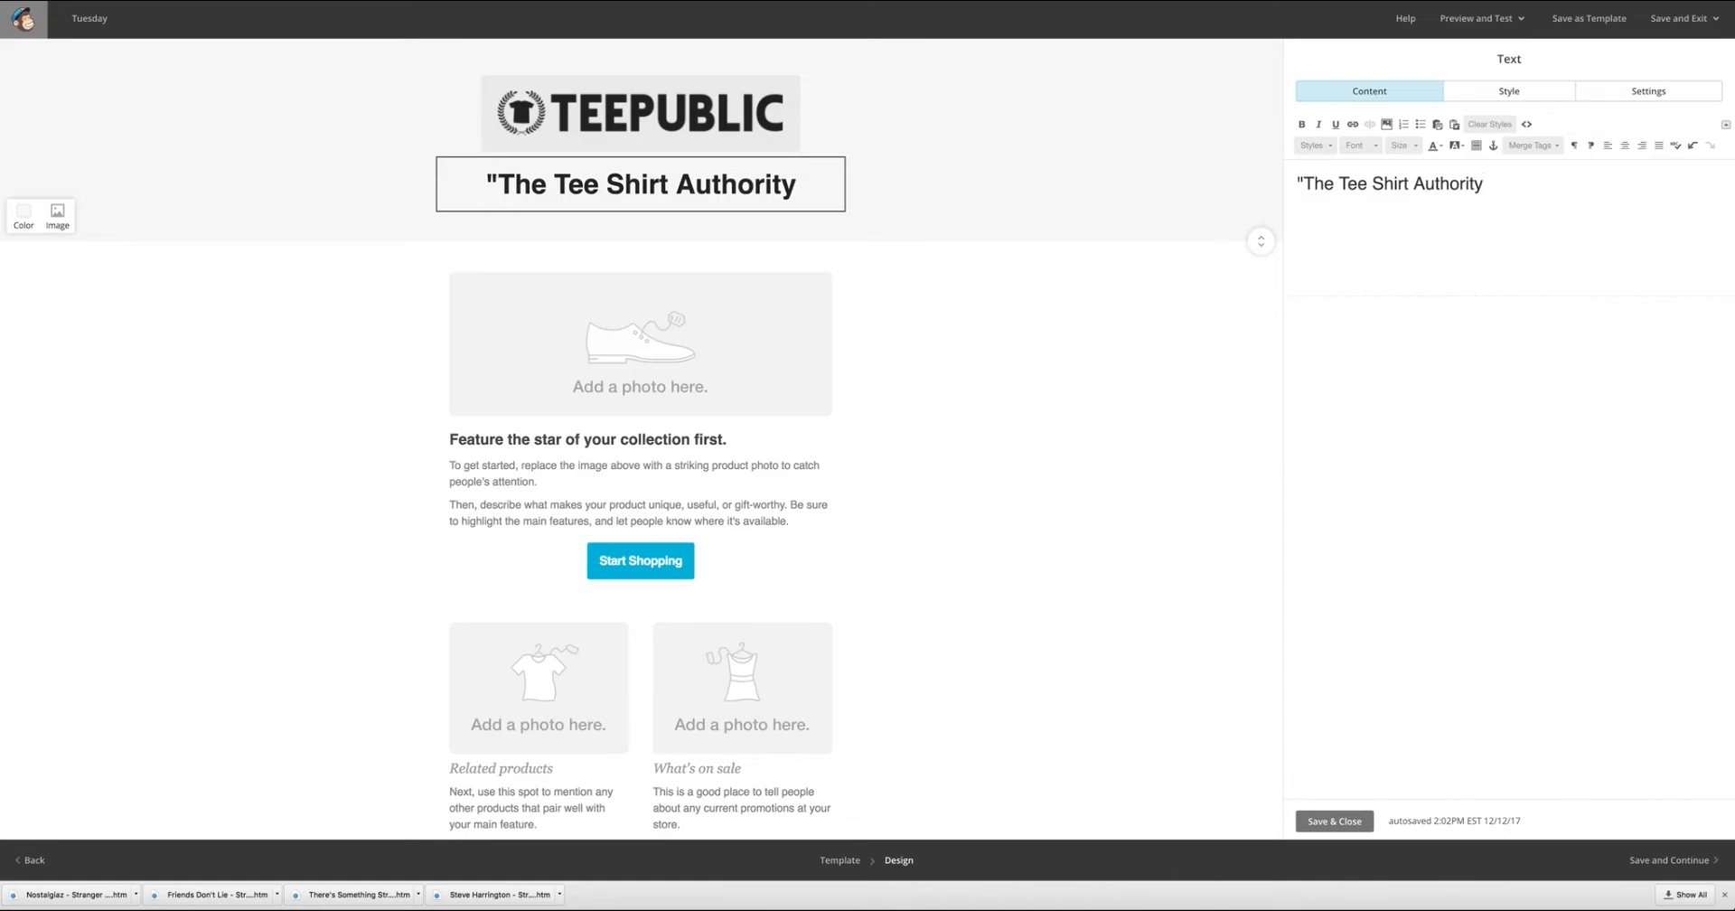
type("\"")
Italicize the whole tagline heading, leaving bold off in the text formatting.
left_click_drag(1493, 190, 1290, 171)
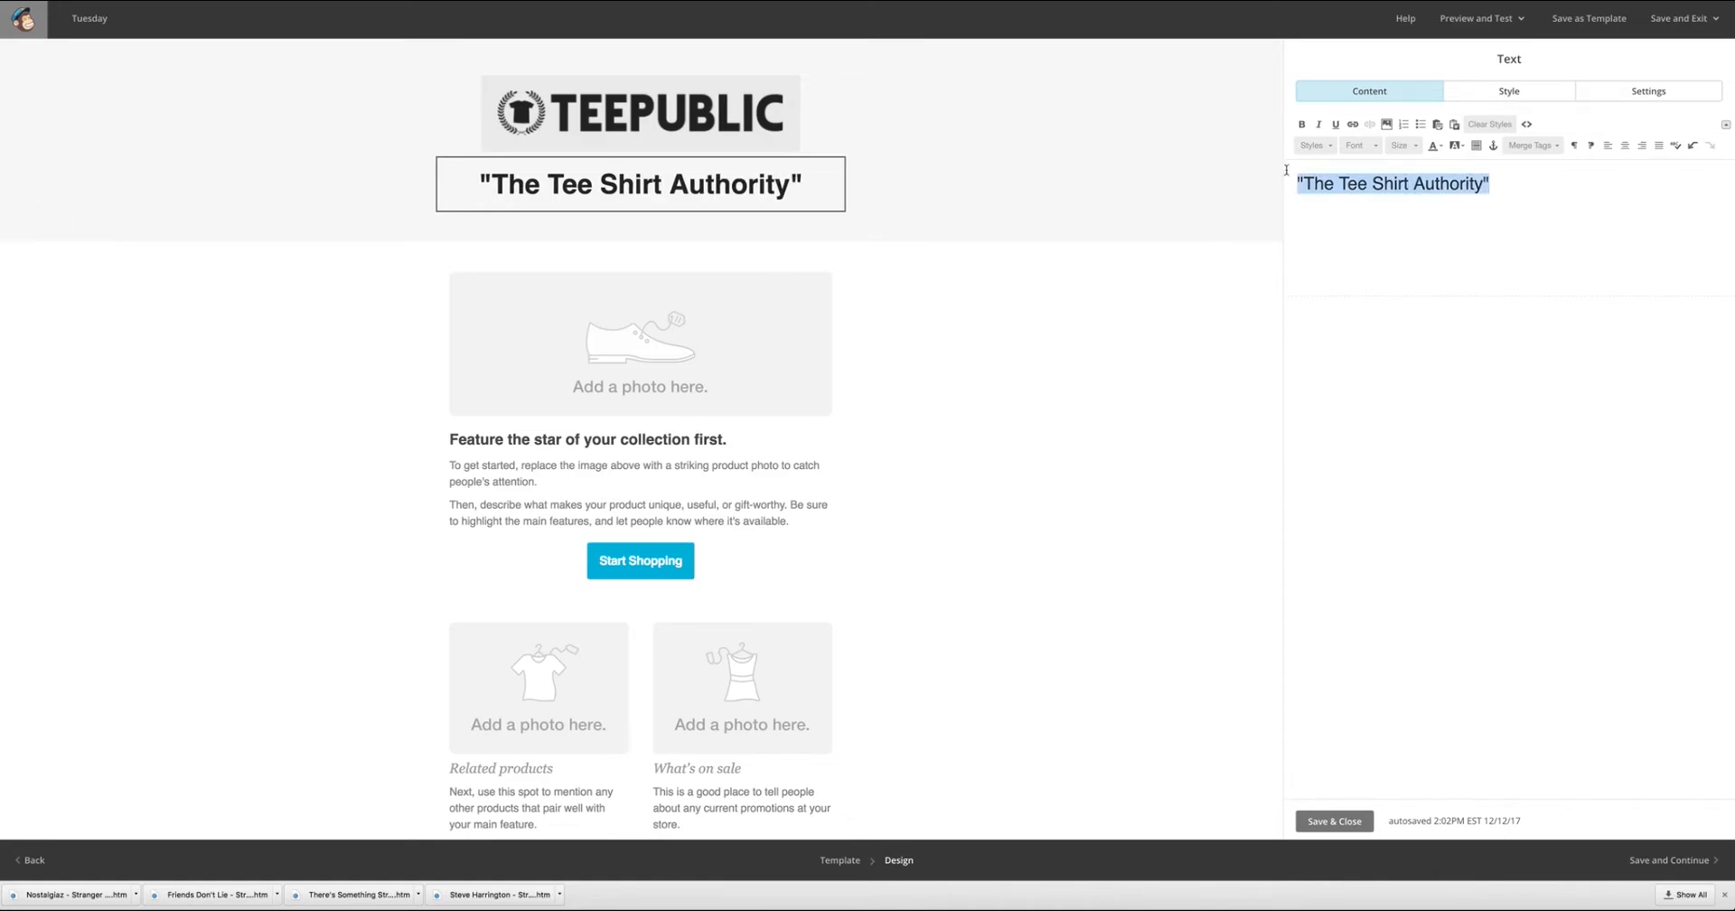
left_click(1302, 125)
left_click(1318, 125)
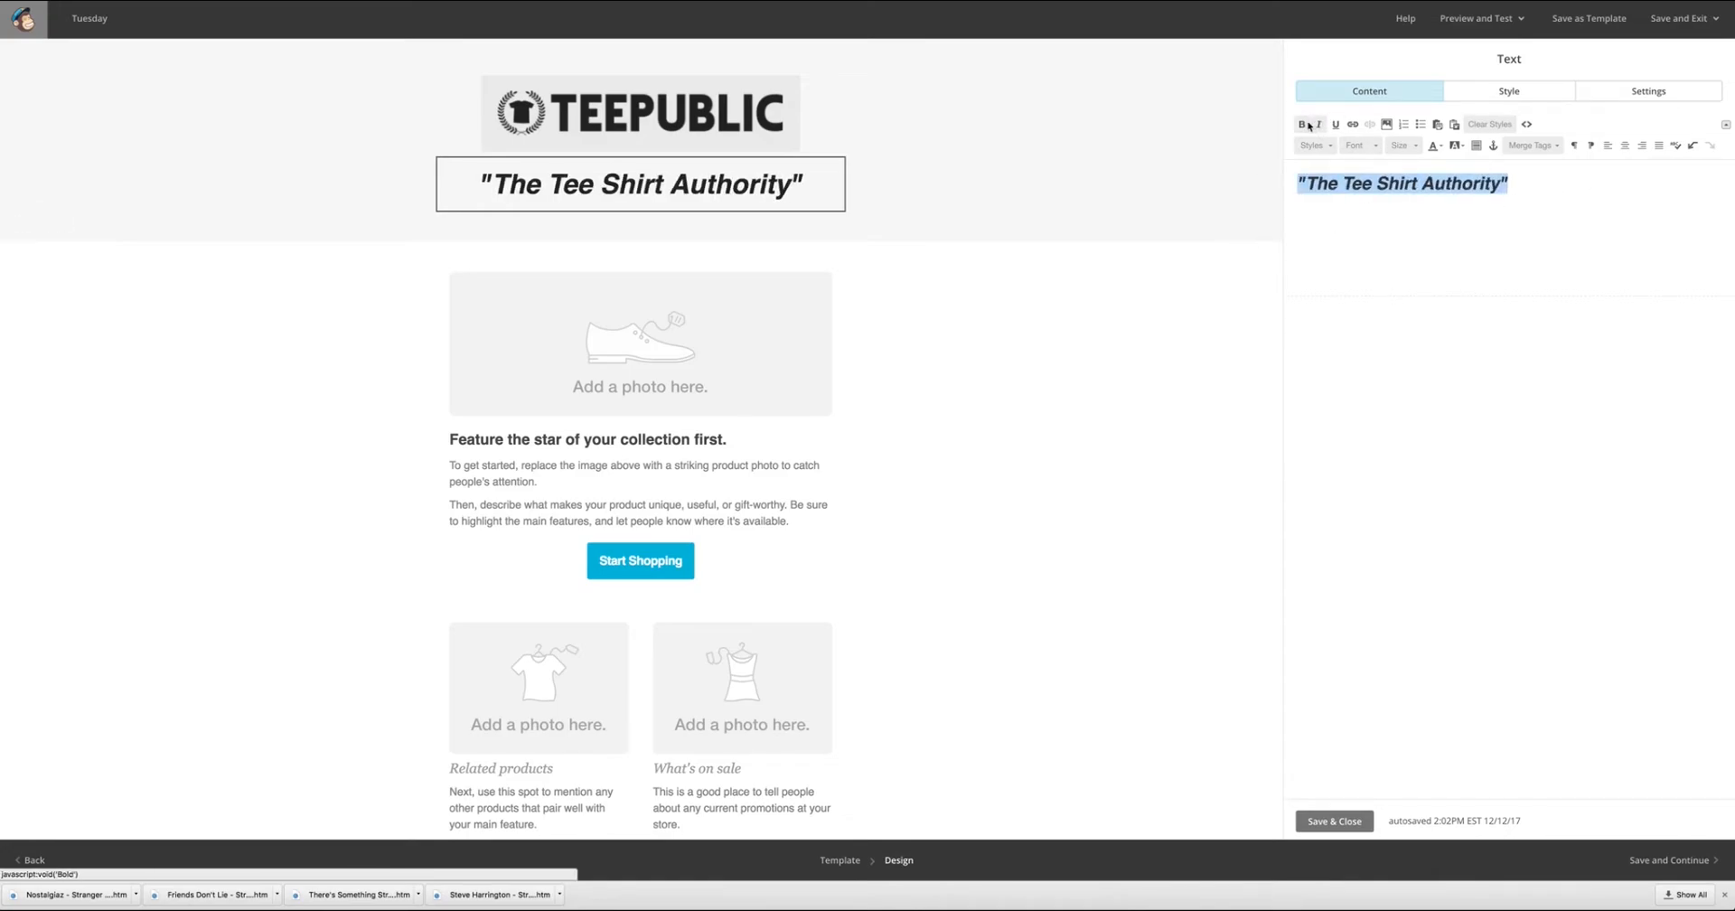
left_click(1309, 127)
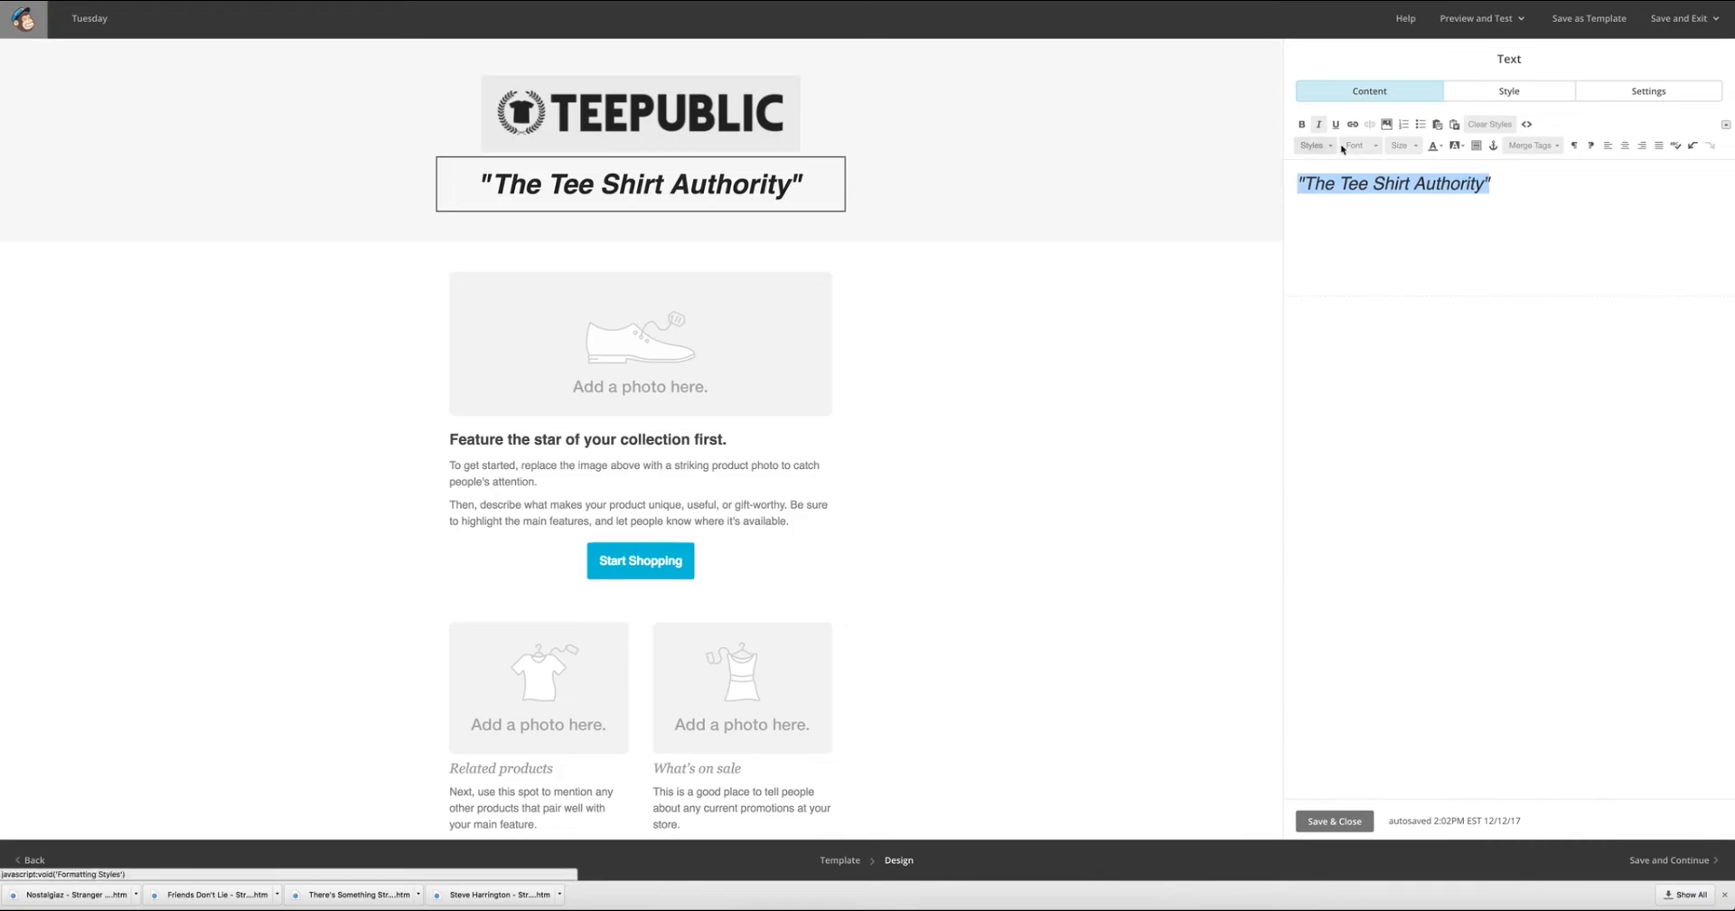
Try the Trebuchet MS and Arvo fonts on the tagline heading.
left_click(1339, 146)
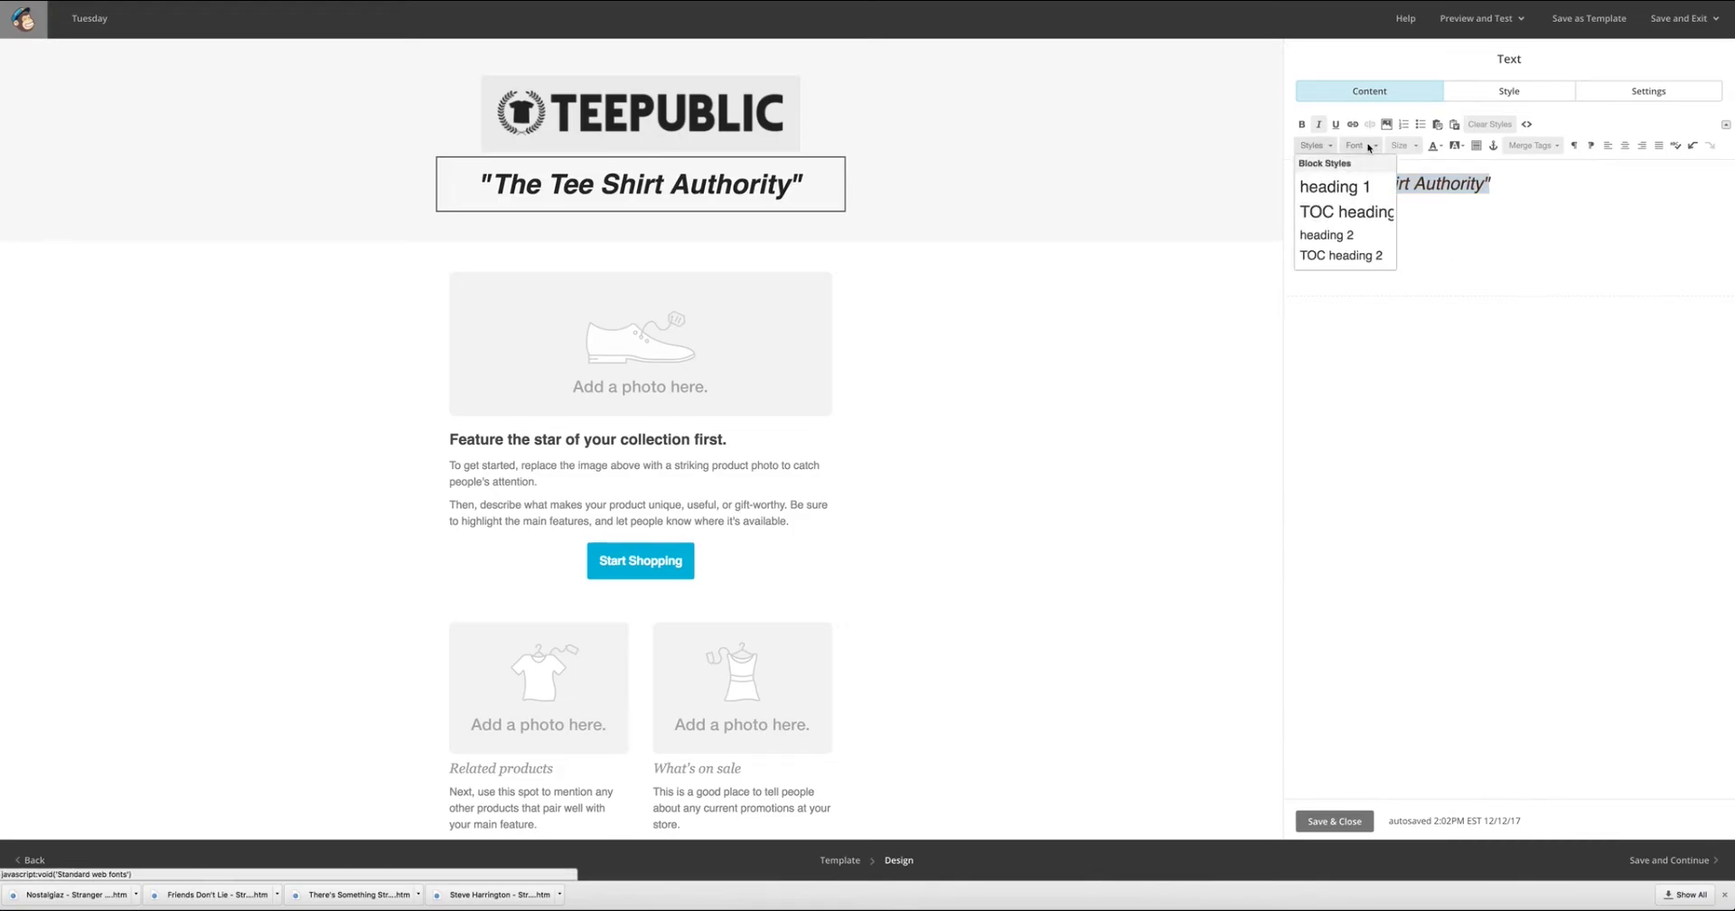
left_click(1369, 147)
scroll(1373, 258, "down", 2)
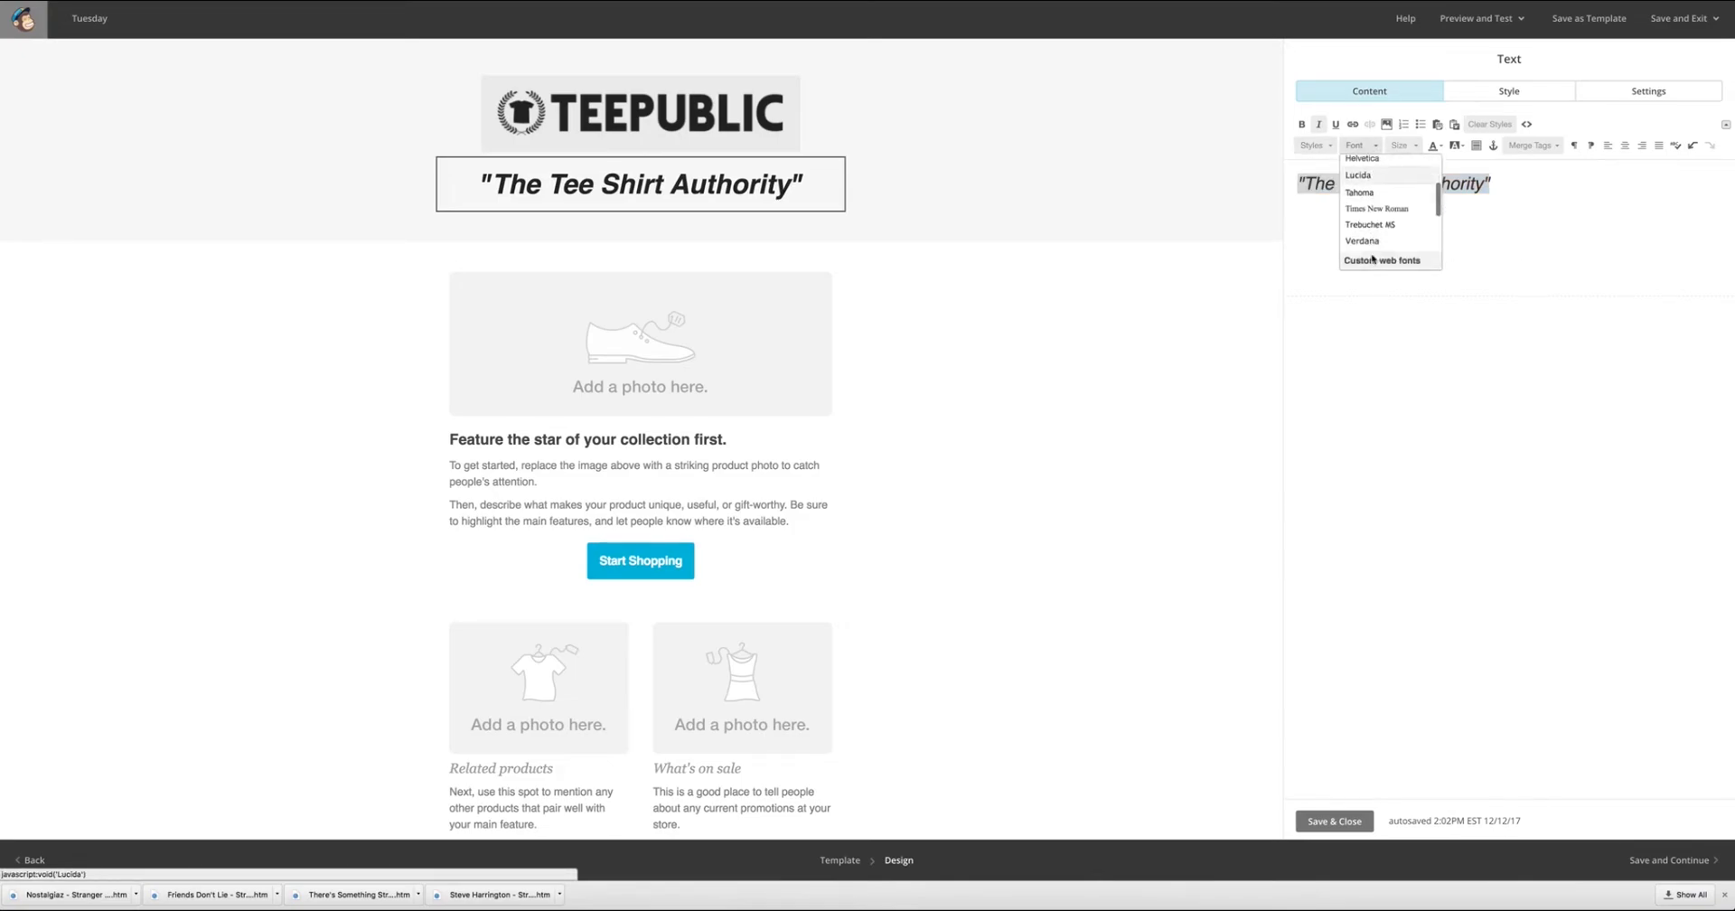
left_click(1370, 224)
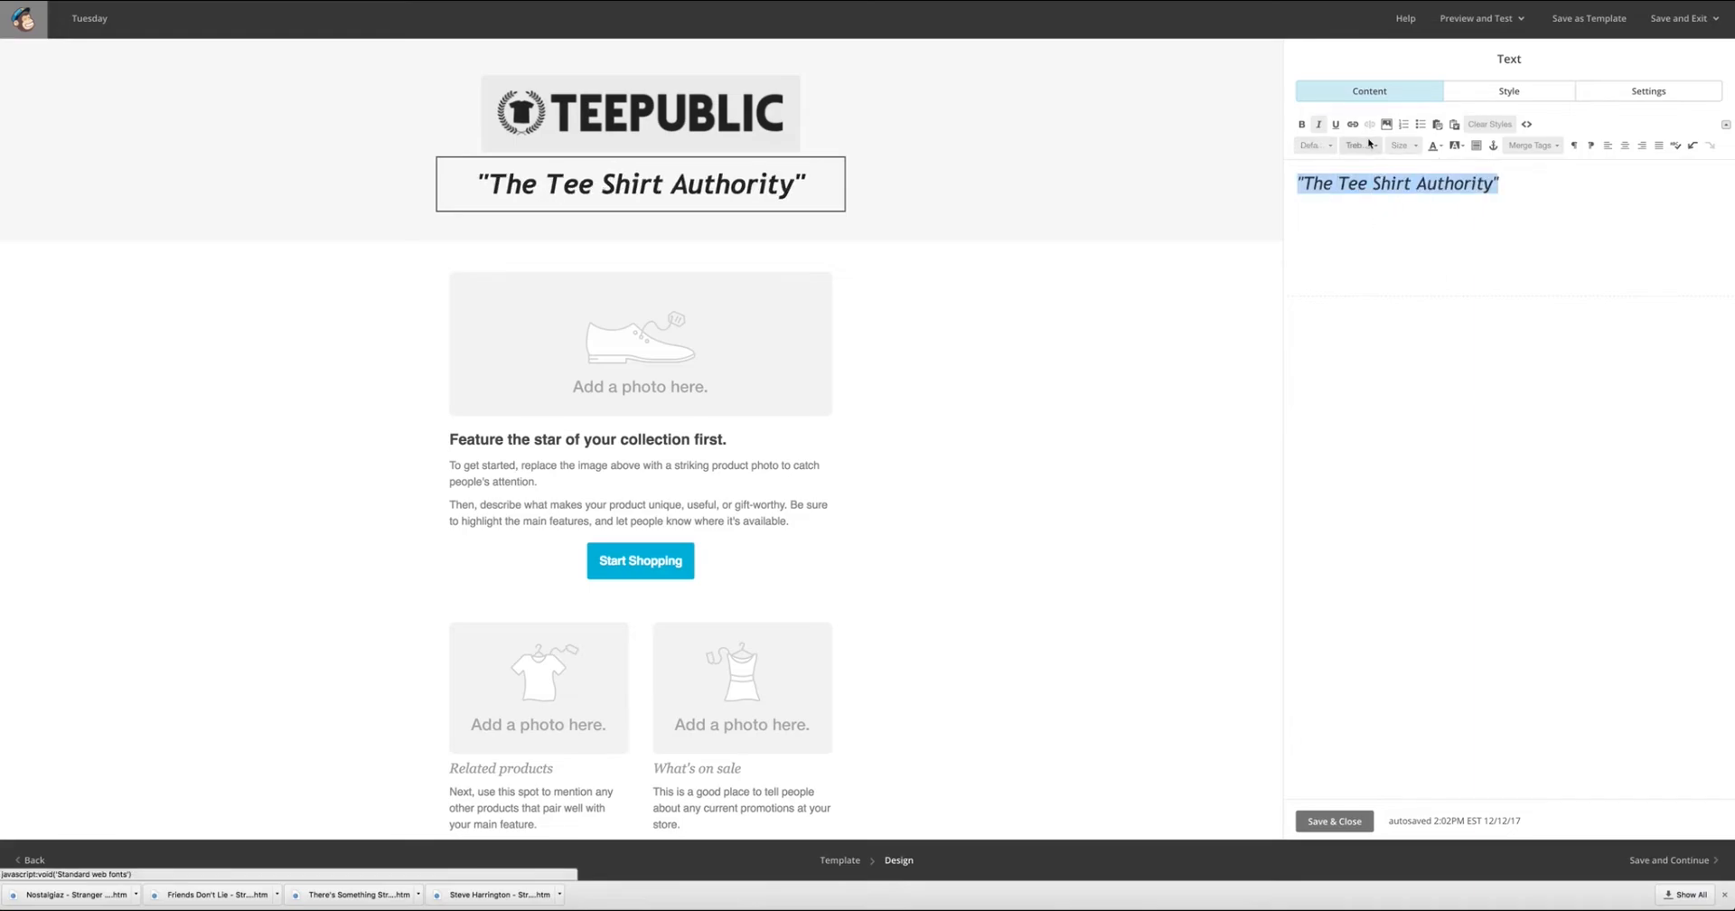
left_click(1369, 143)
scroll(1383, 217, "down", 3)
left_click(1356, 231)
Set the tagline heading's font to Lato and save the text block.
left_click(1361, 146)
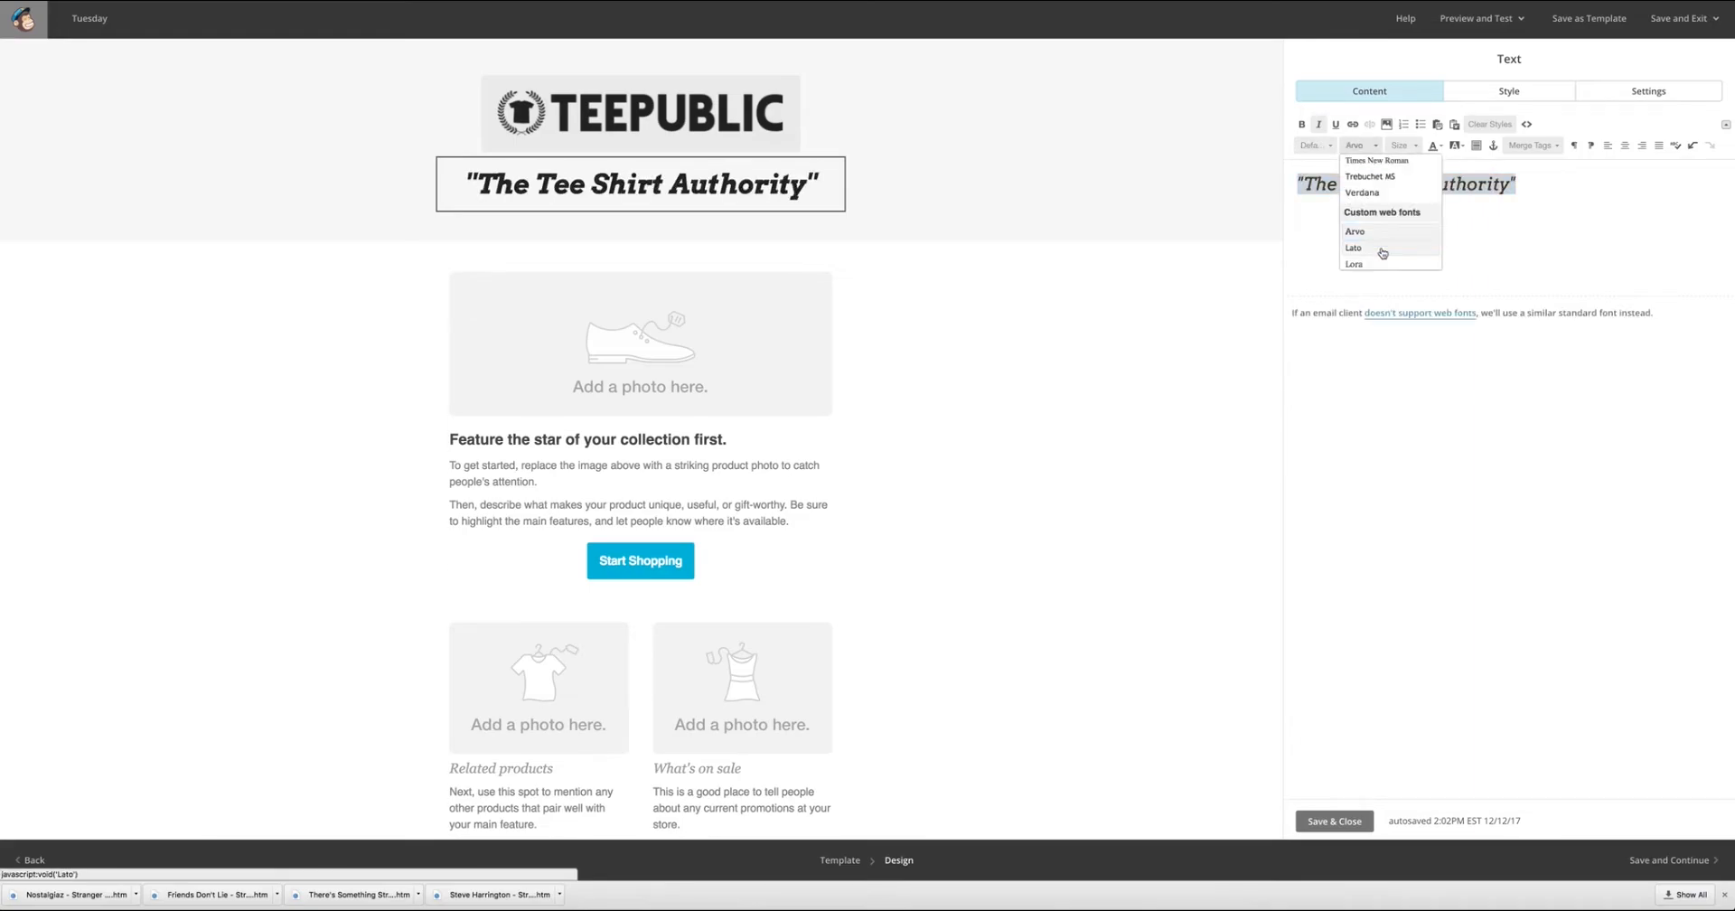
left_click(1354, 248)
left_click(1335, 820)
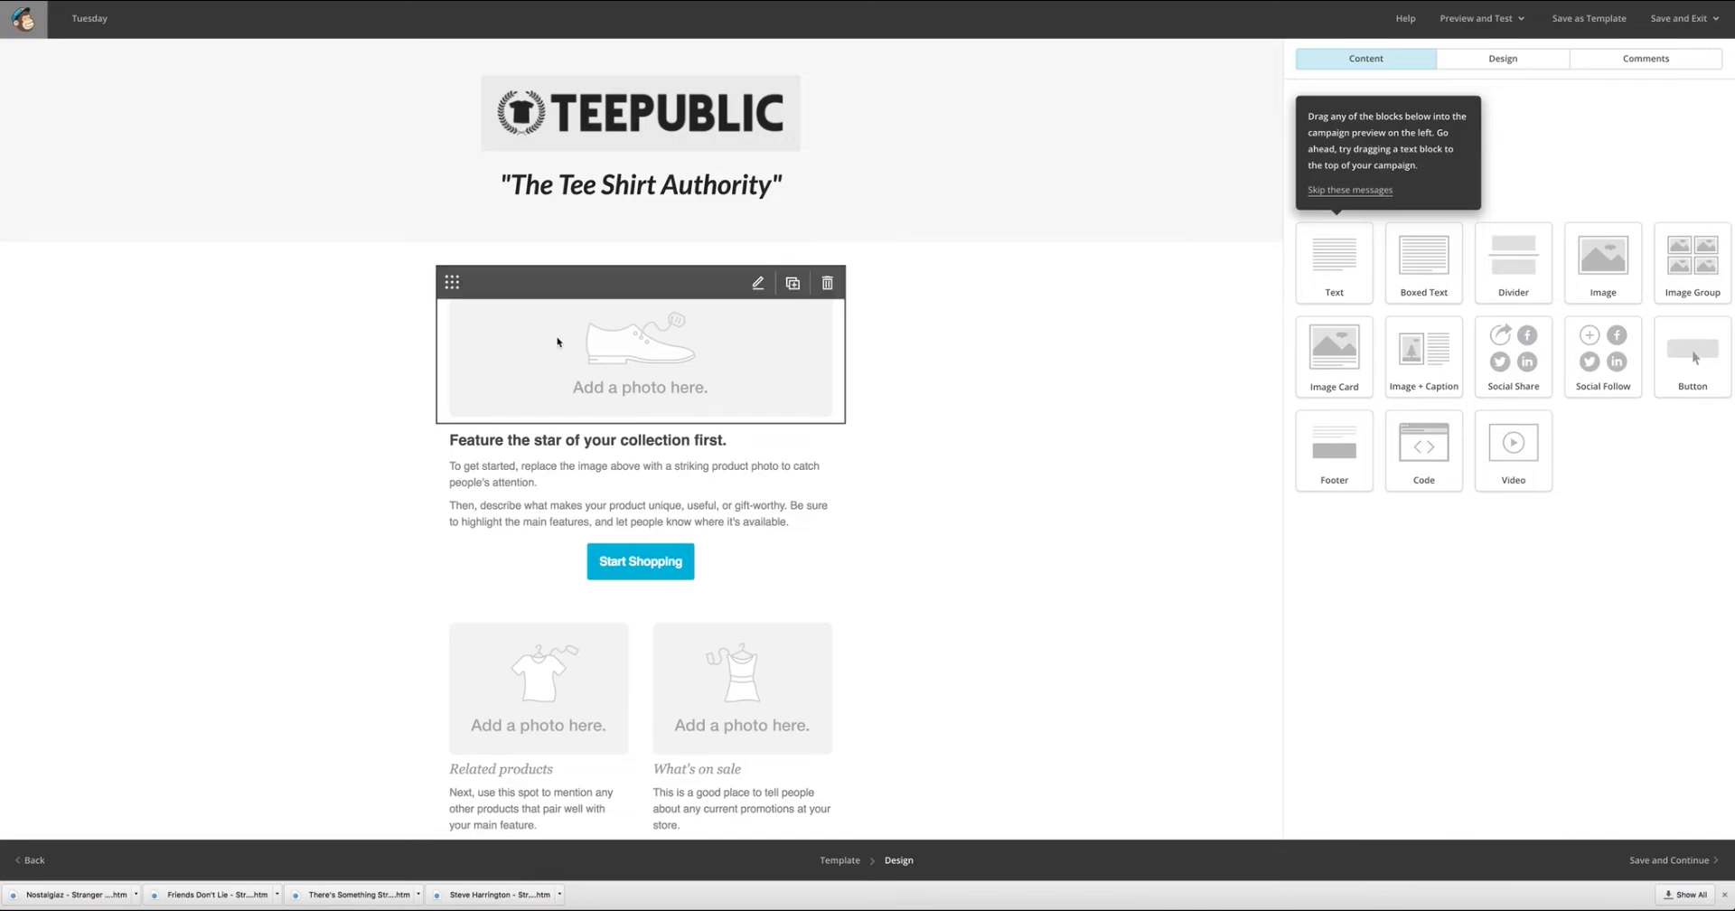
Start a file upload for the main product photo placeholder and browse to the EMAIL COURSE folder.
left_click(729, 379)
left_click(1308, 155)
left_click(1628, 21)
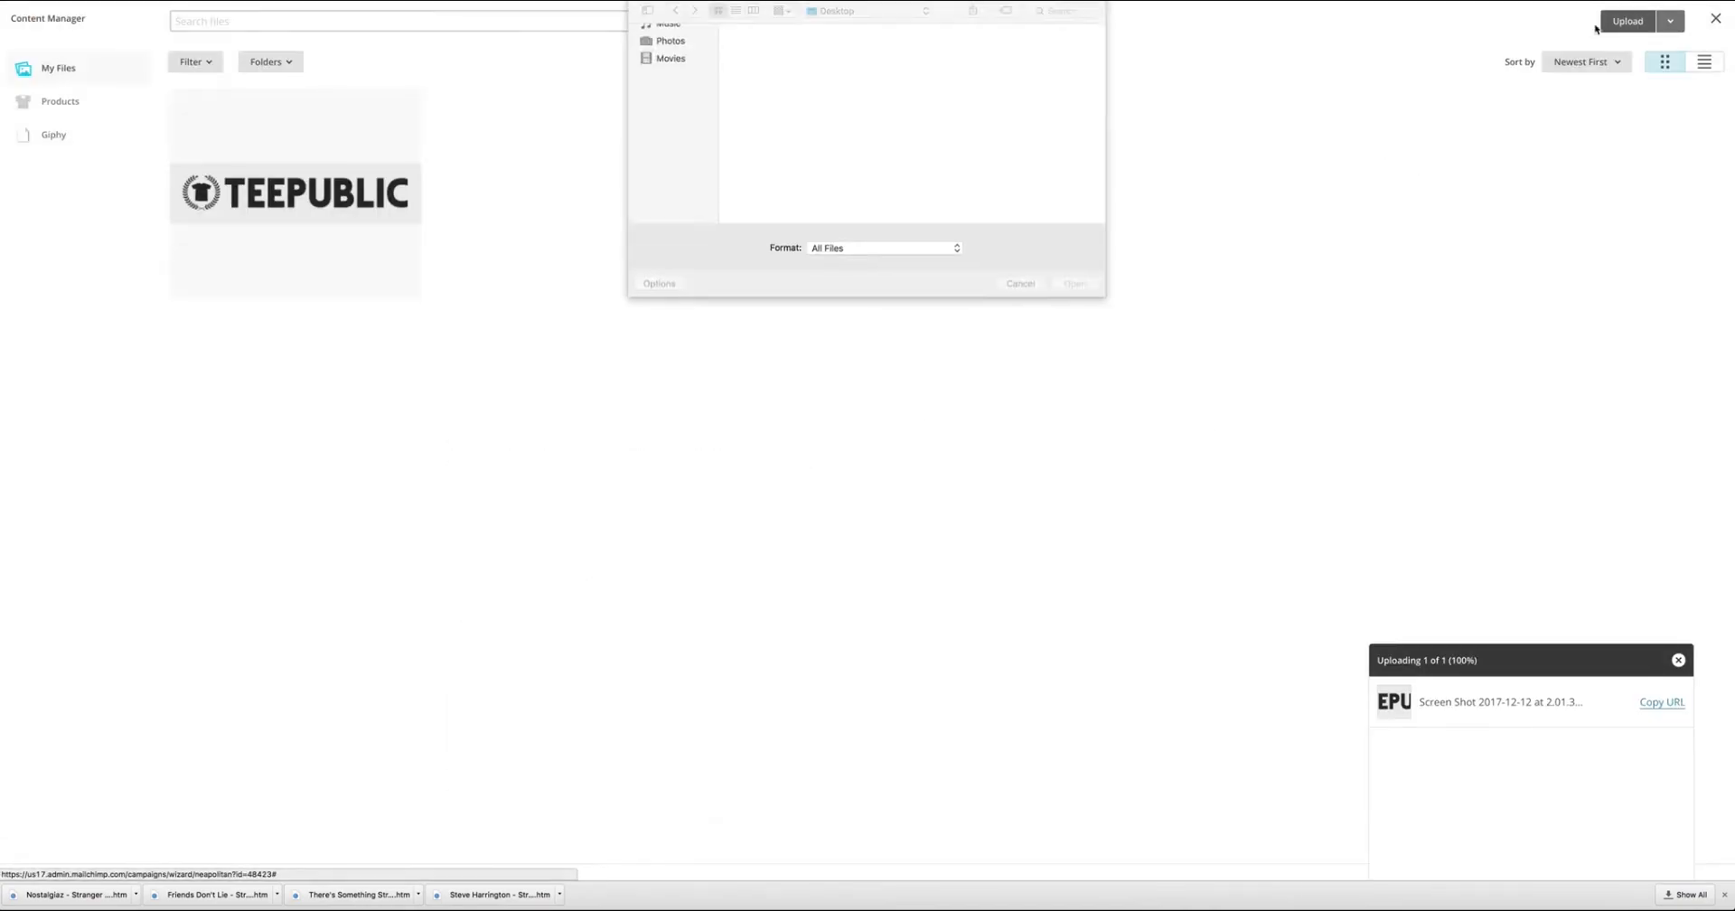
left_click(892, 13)
left_click(864, 116)
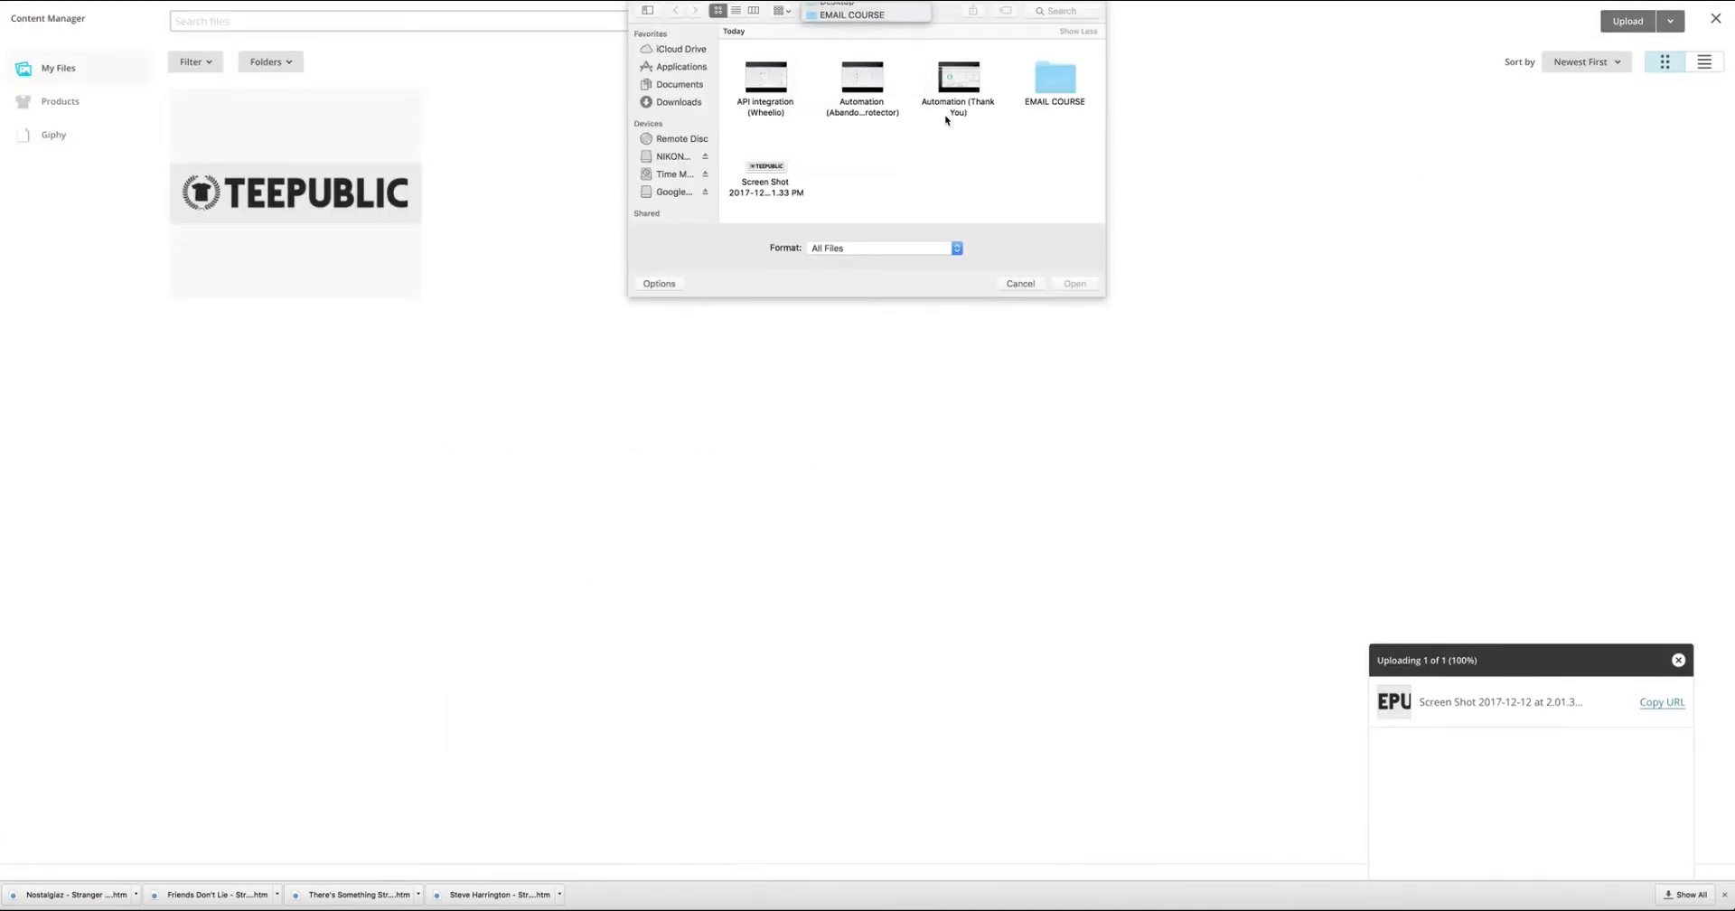
scroll(904, 118, "down", 3)
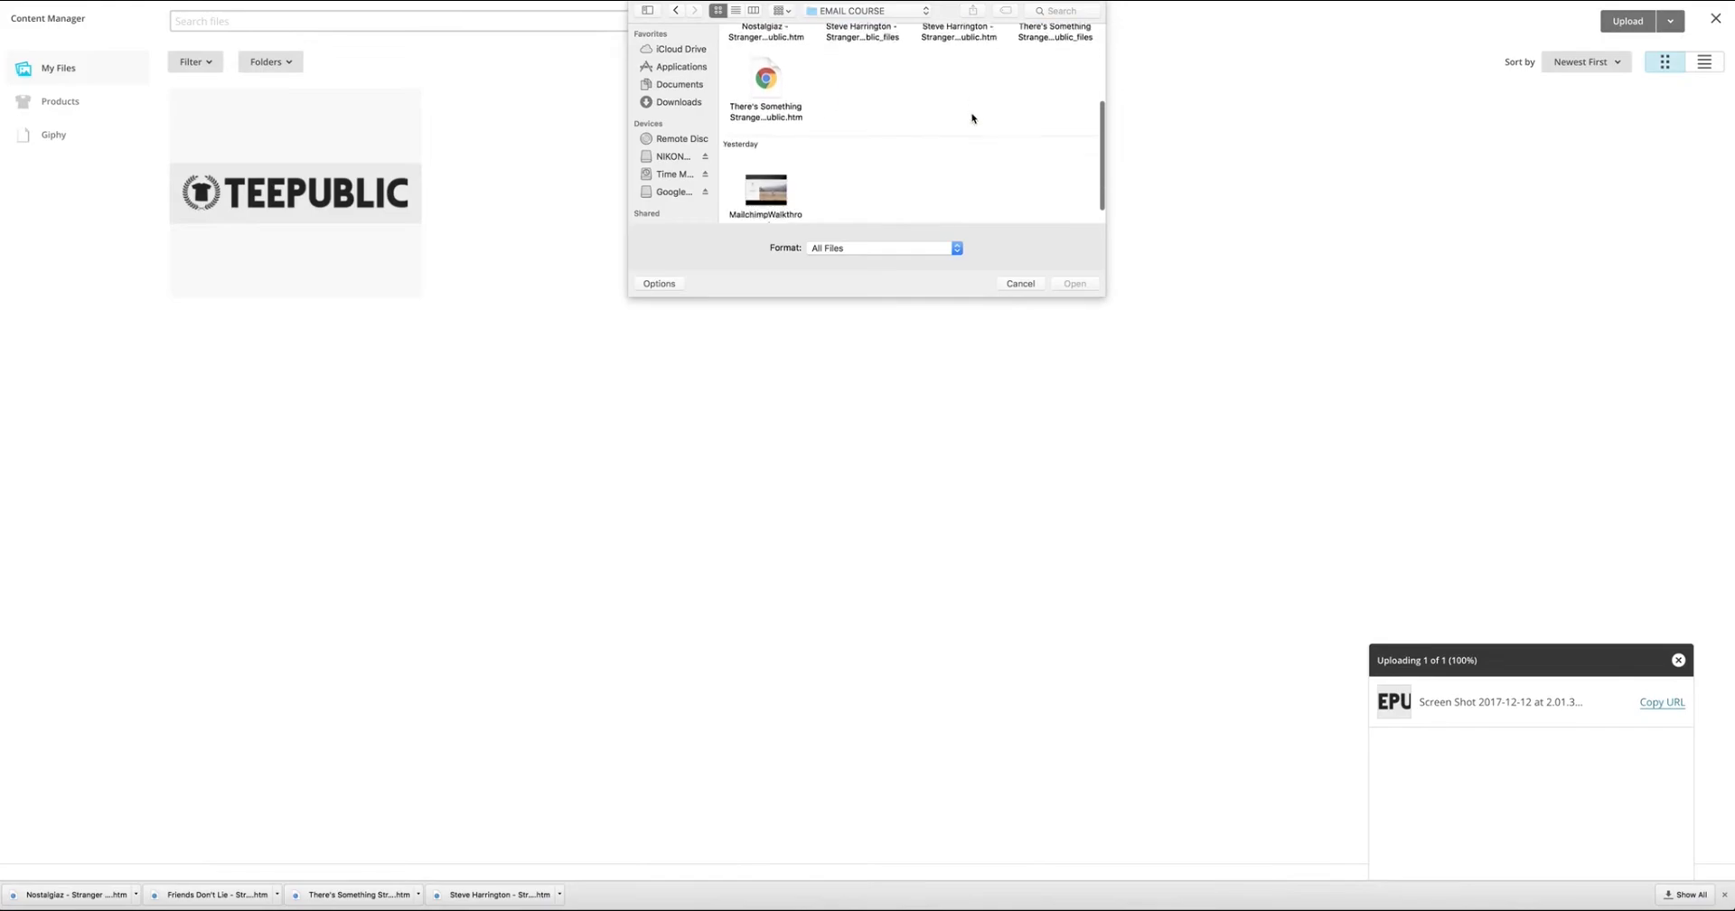
scroll(956, 137, "up", 3)
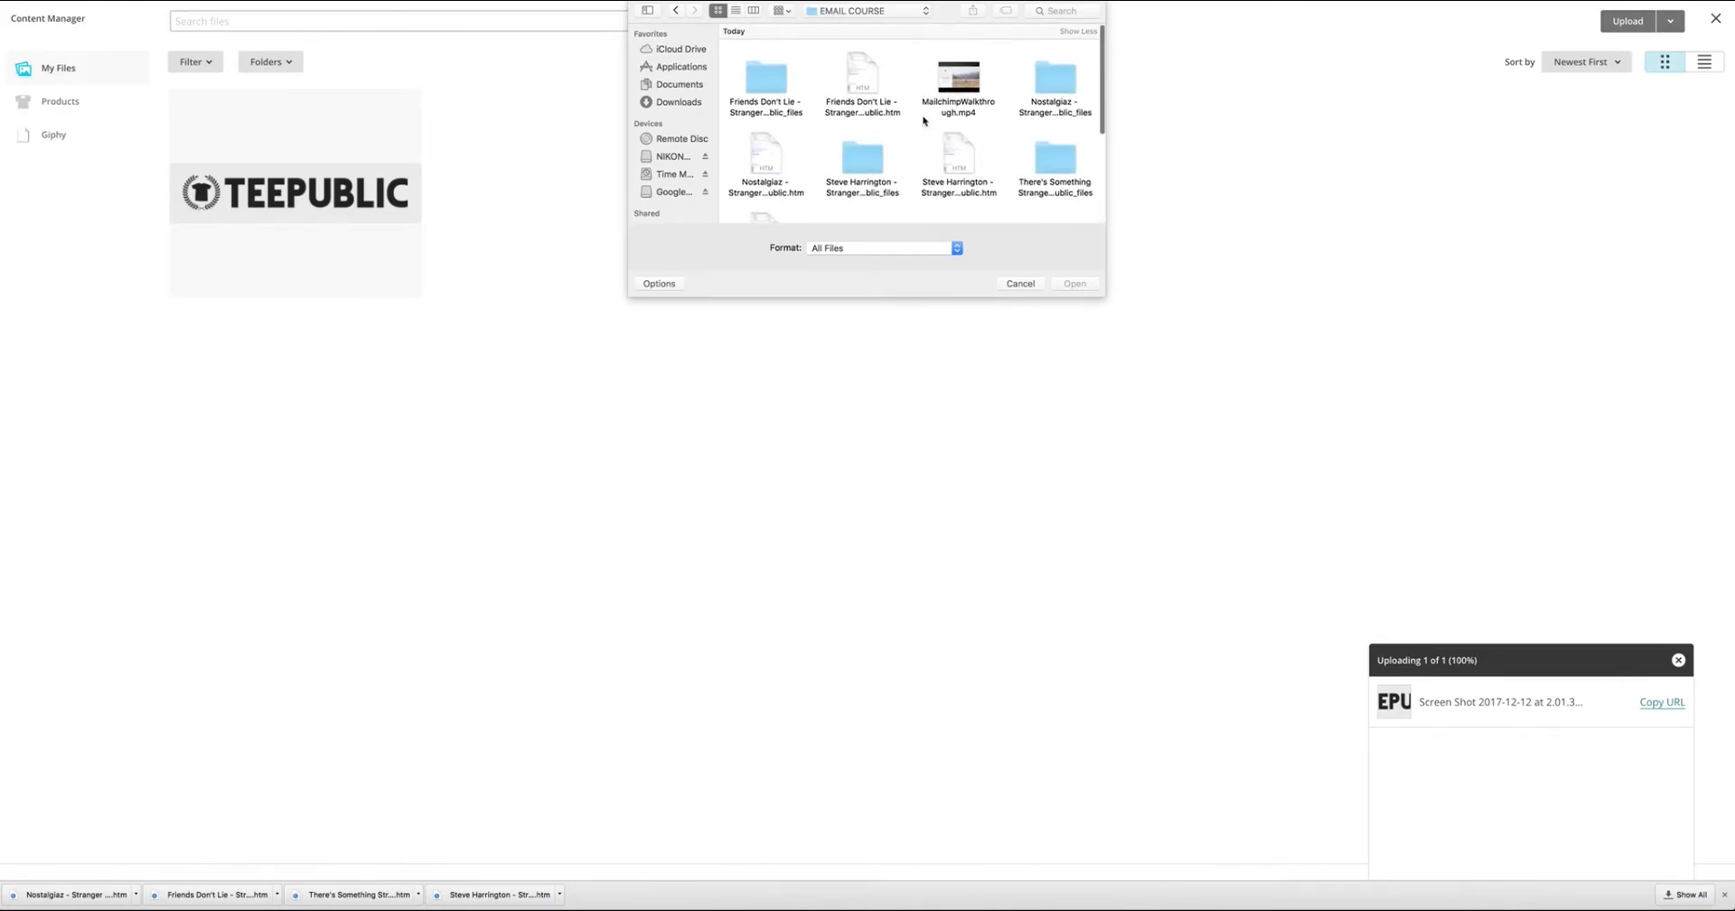
Upload 641171_1.jpg from the Friends Don't Lie files folder as the main product photo and save the image block.
double_click(767, 77)
scroll(891, 126, "up", 2)
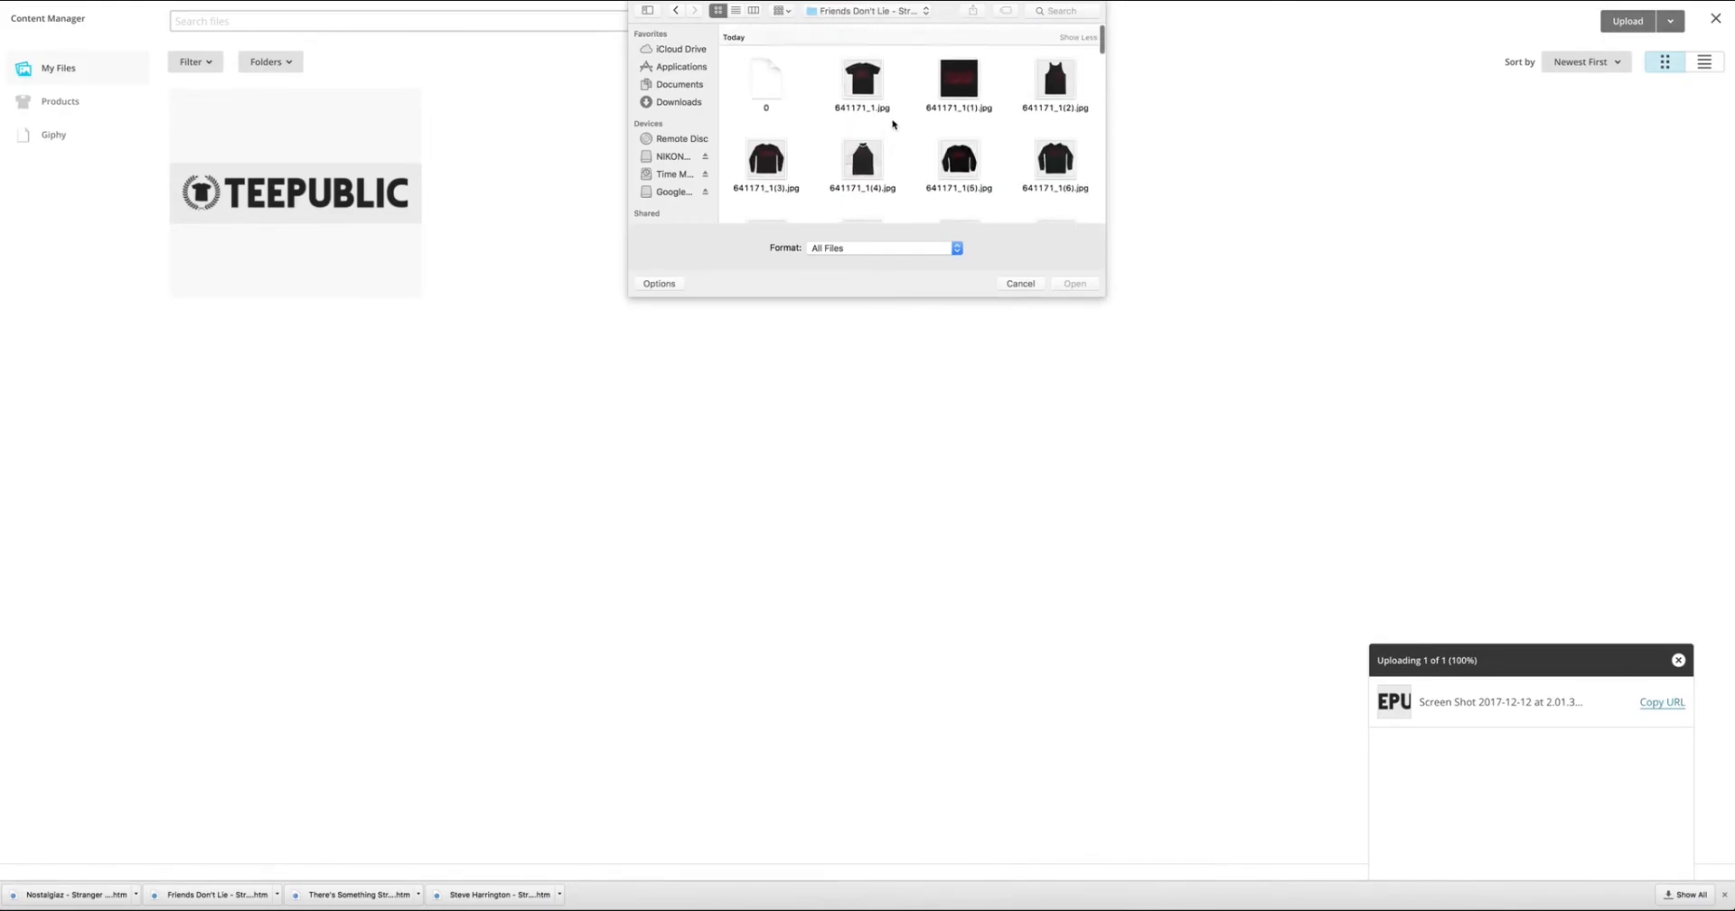
scroll(949, 135, "down", 1)
left_click(863, 74)
left_click(1076, 283)
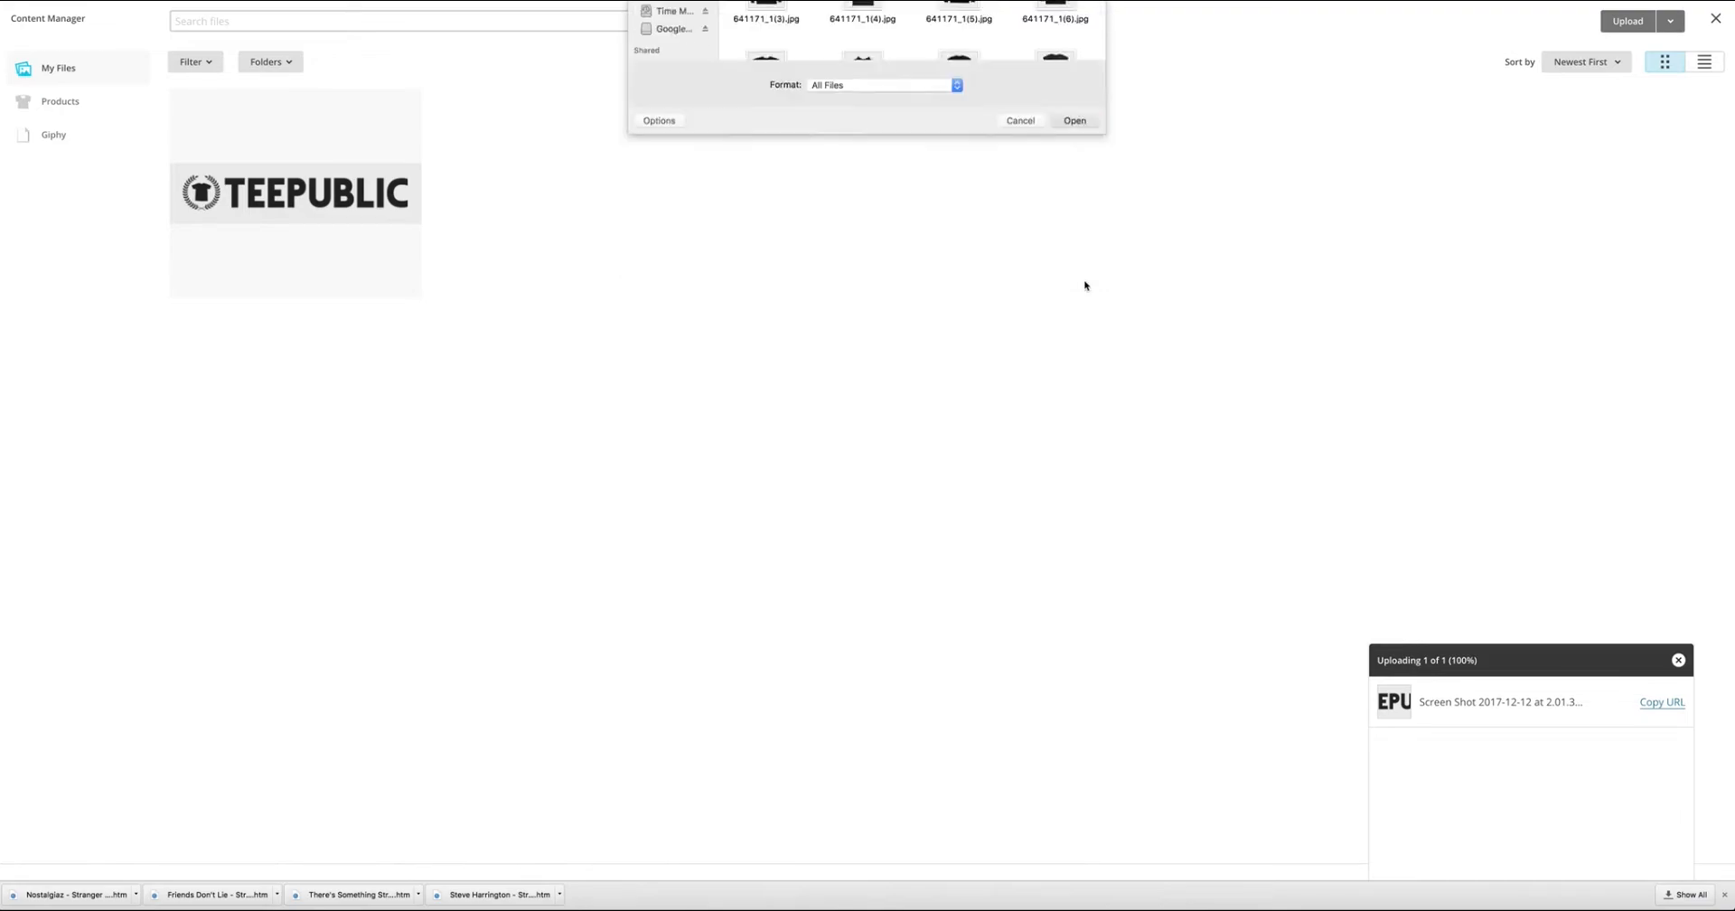
scroll(818, 665, "down", 4)
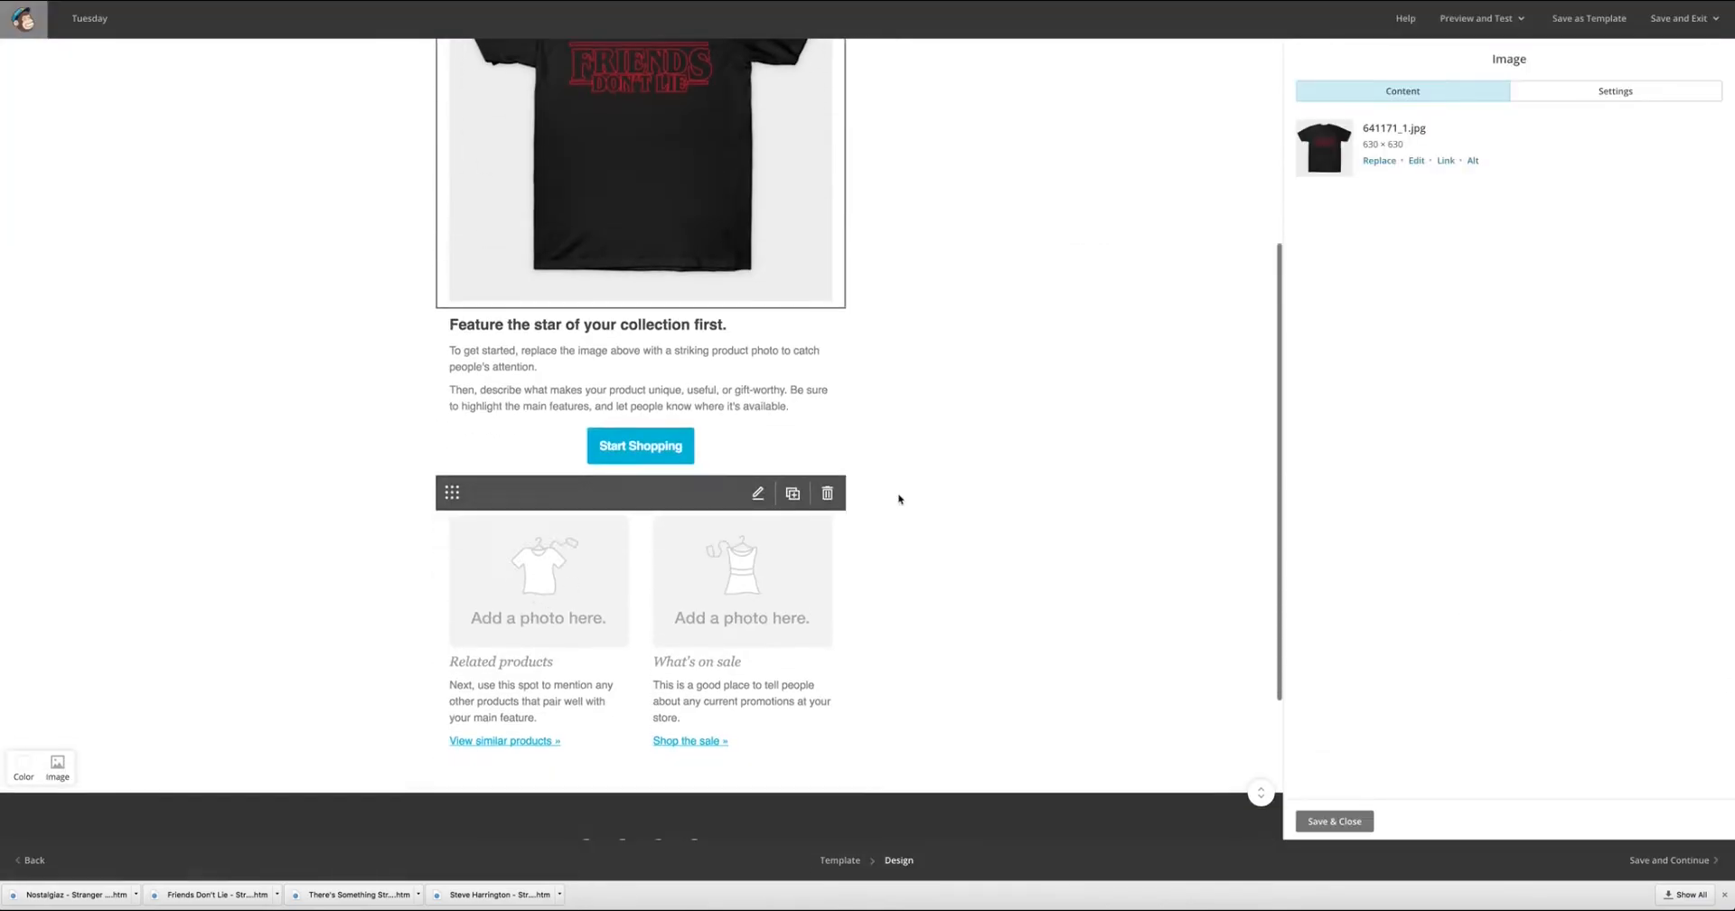
scroll(843, 429, "up", 4)
left_click(1335, 821)
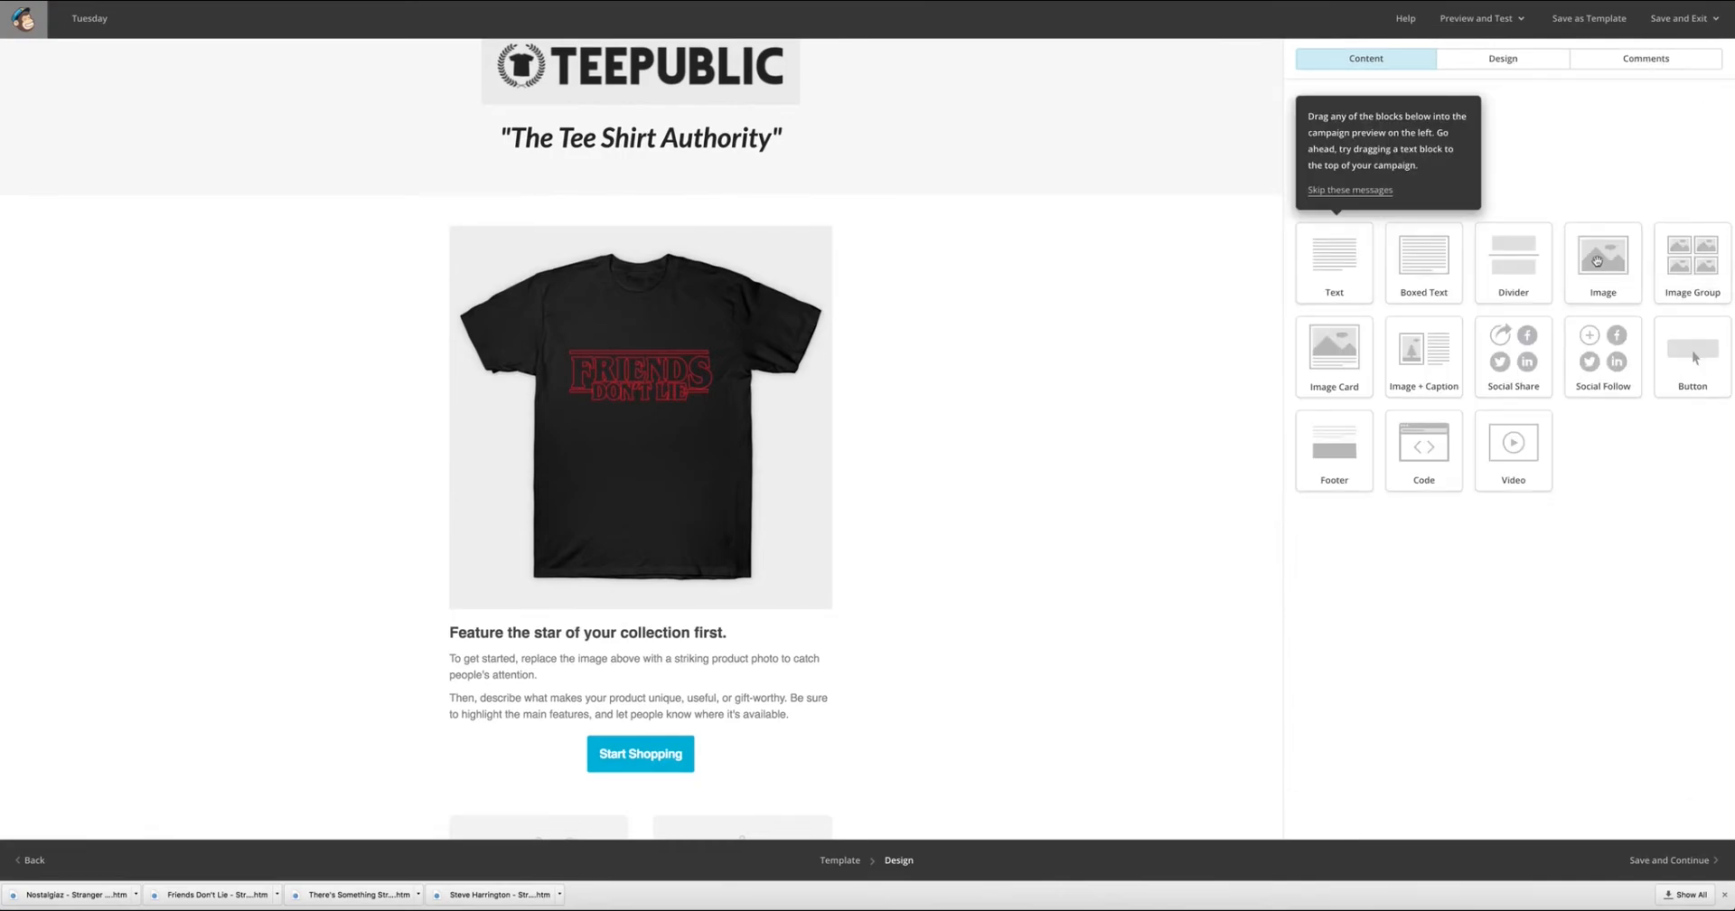
Add an image block below the Friends Don't Lie shirt photo and start a file upload for it.
left_click_drag(1604, 257, 869, 561)
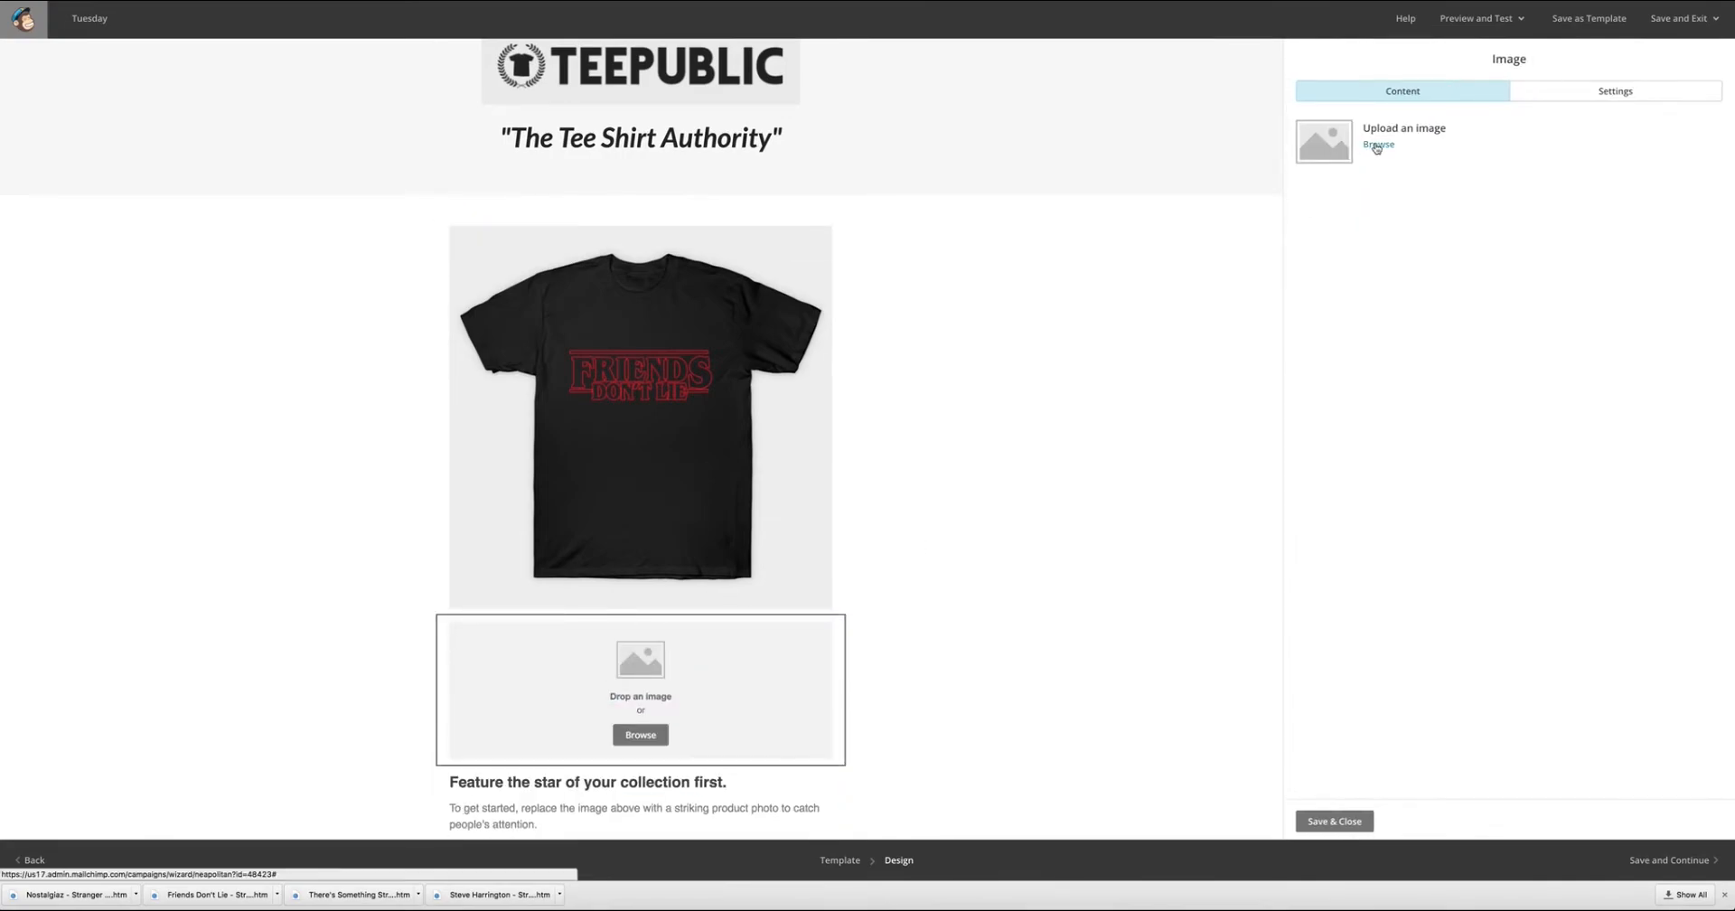
left_click(1376, 145)
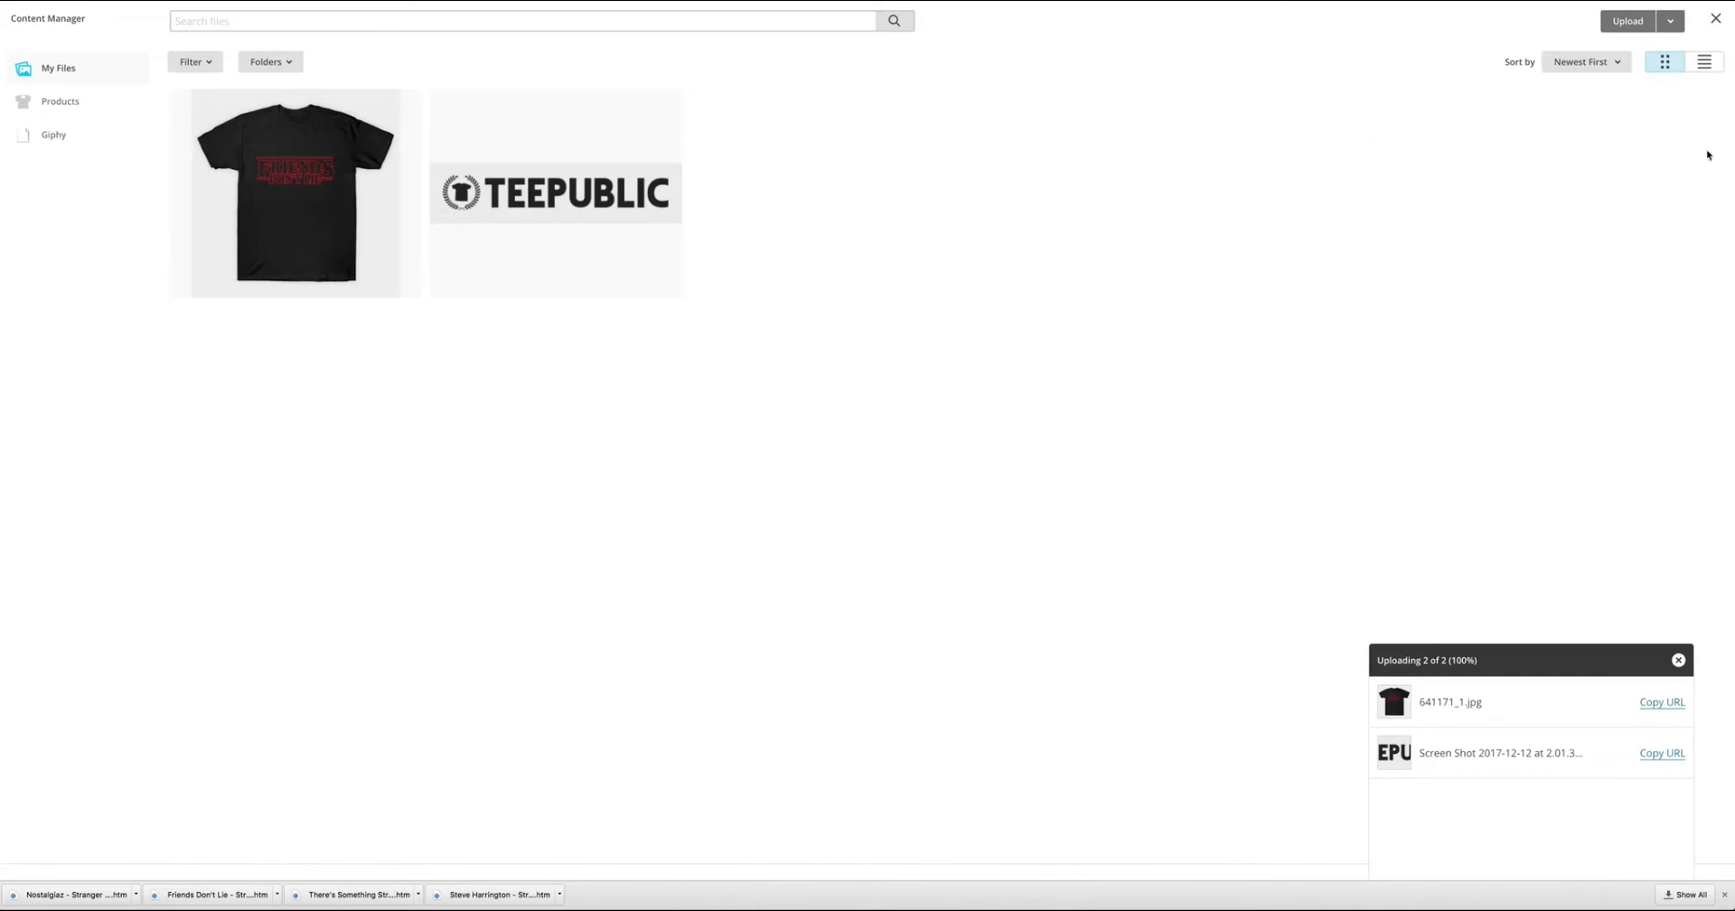
left_click(1630, 22)
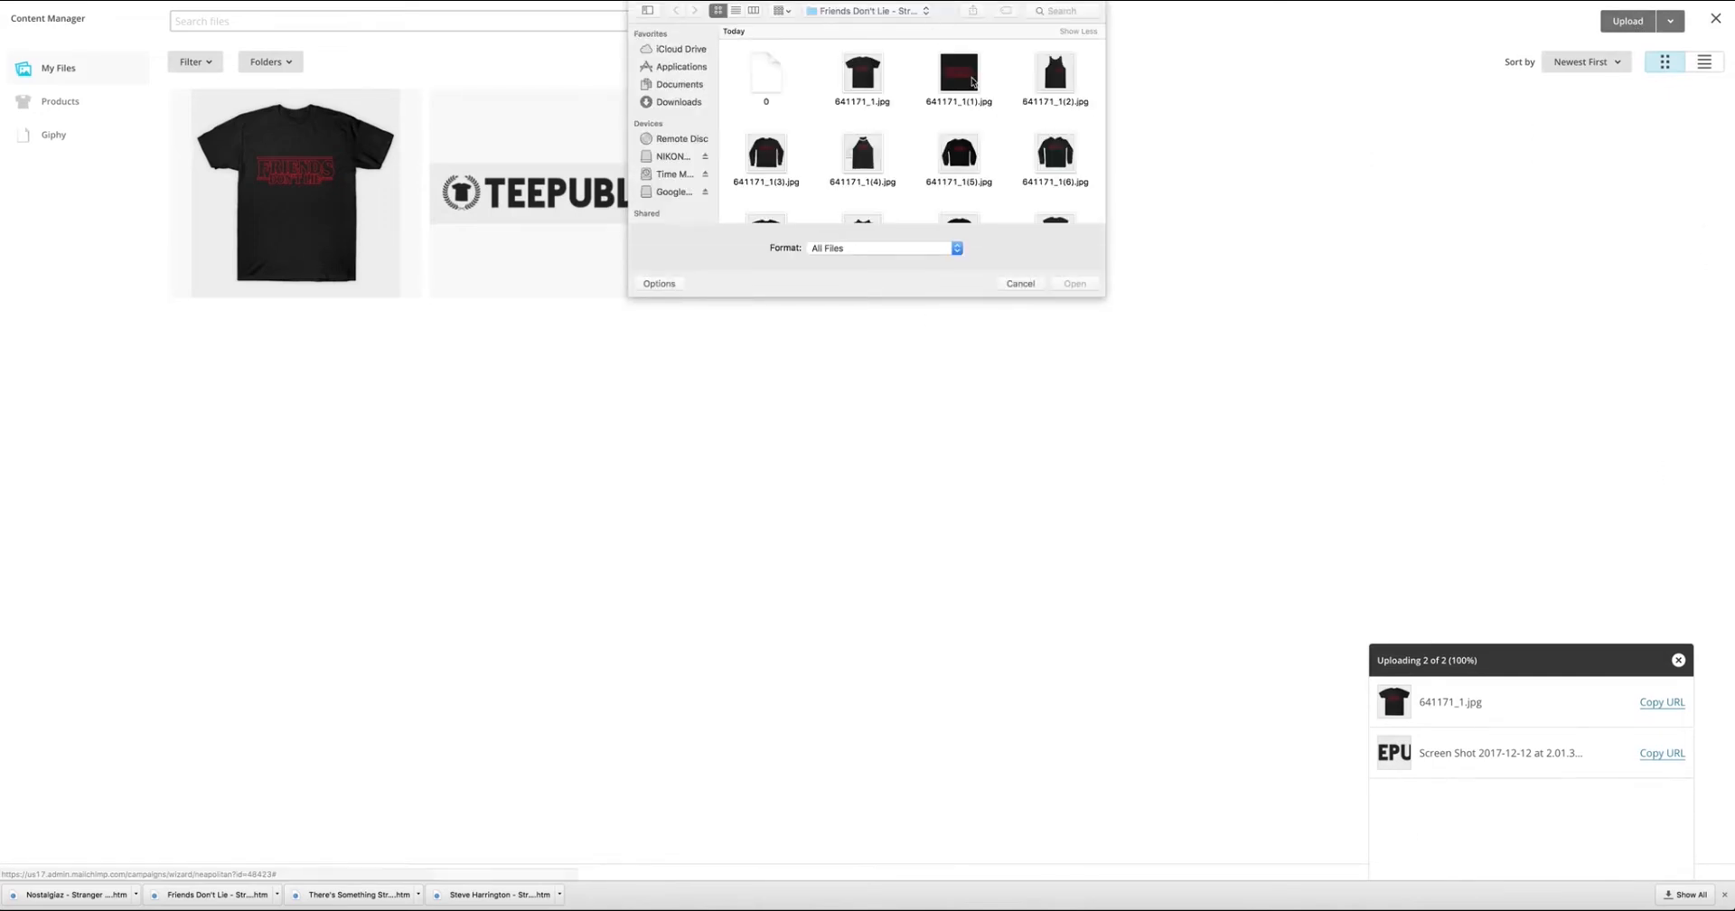
Upload 606600_2.jpg from the Nostalgiaz files folder in EMAIL COURSE into the new image block and save the block.
scroll(1029, 151, "down", 1)
left_click(928, 17)
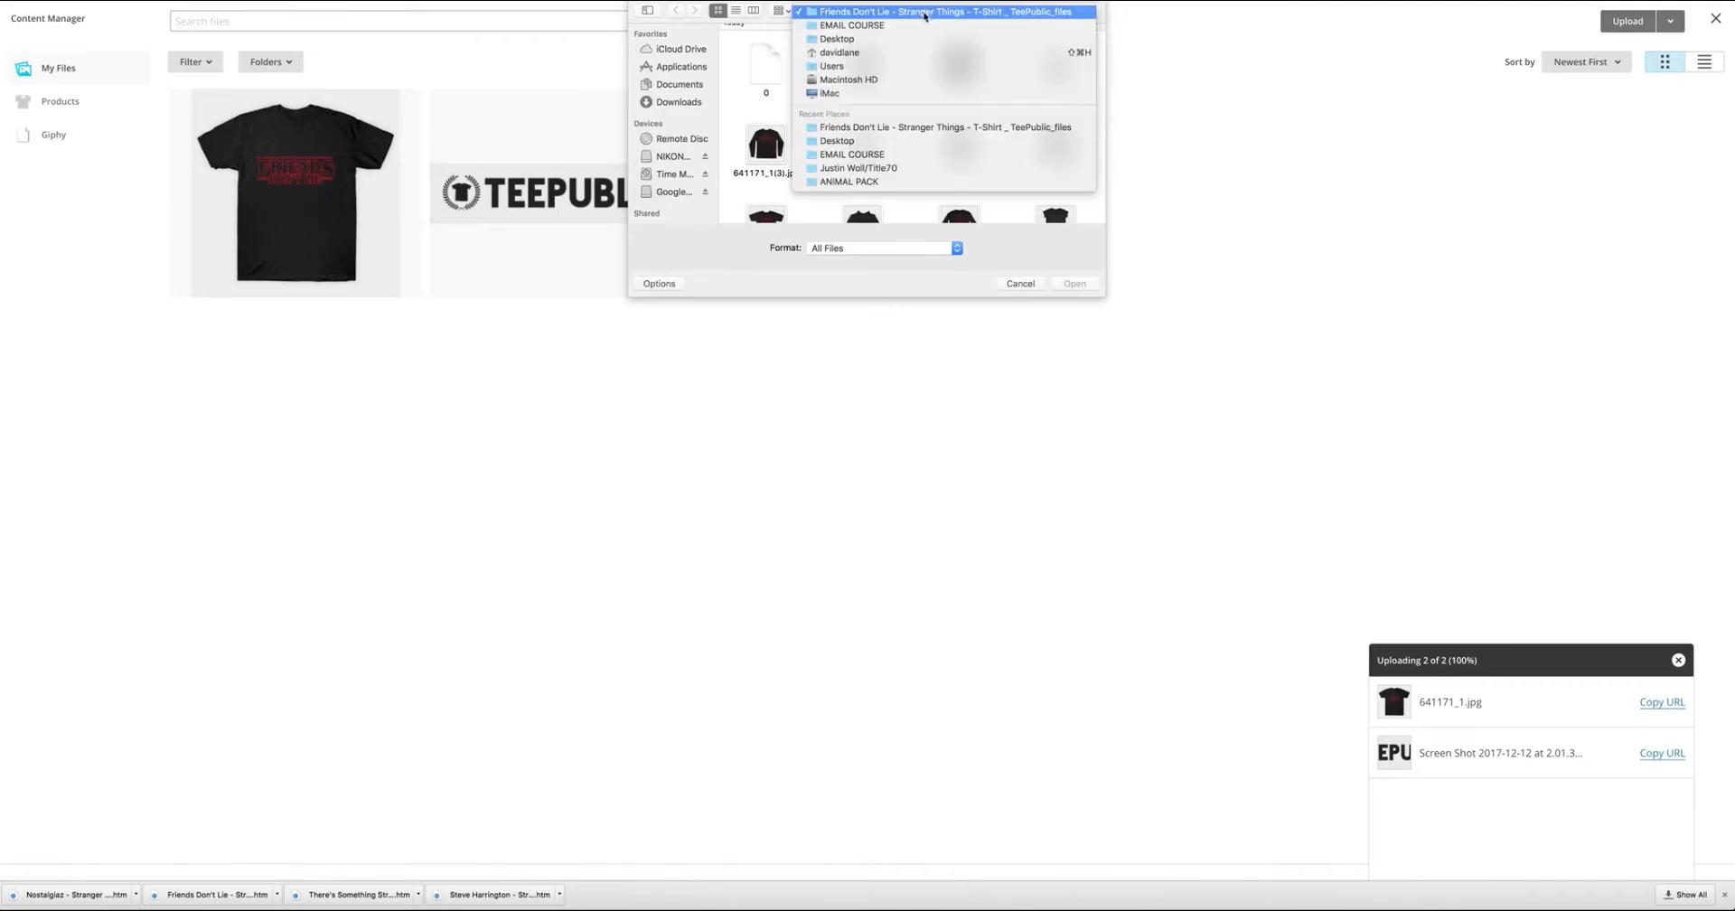
left_click(904, 26)
double_click(1060, 66)
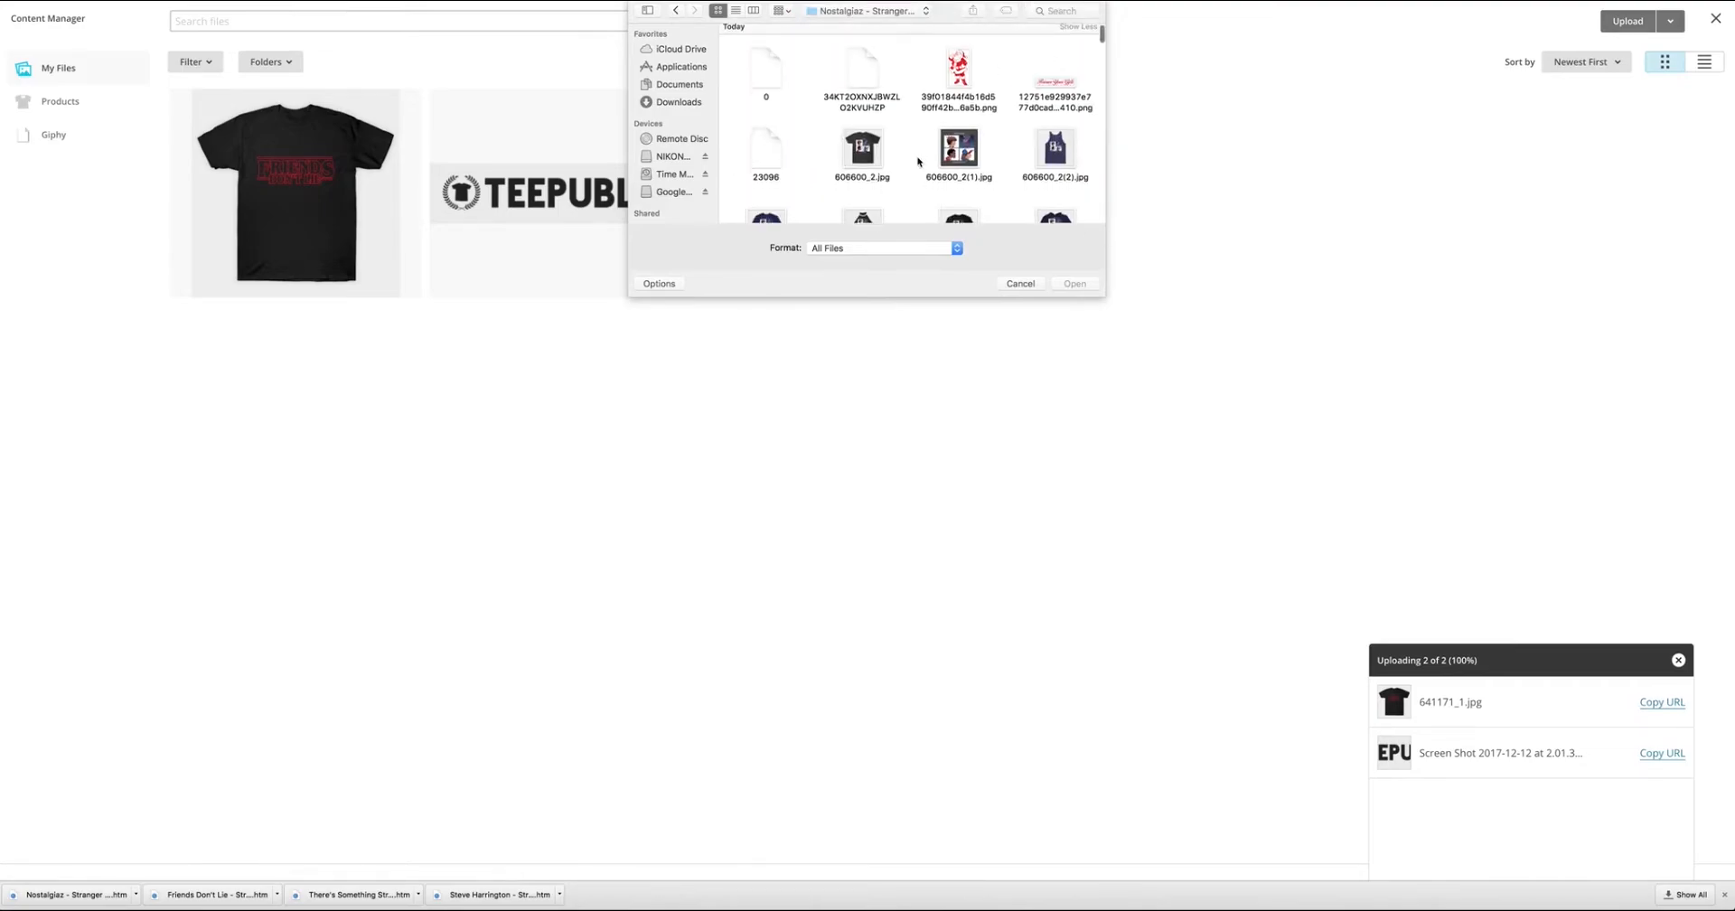
left_click(863, 144)
left_click(1080, 284)
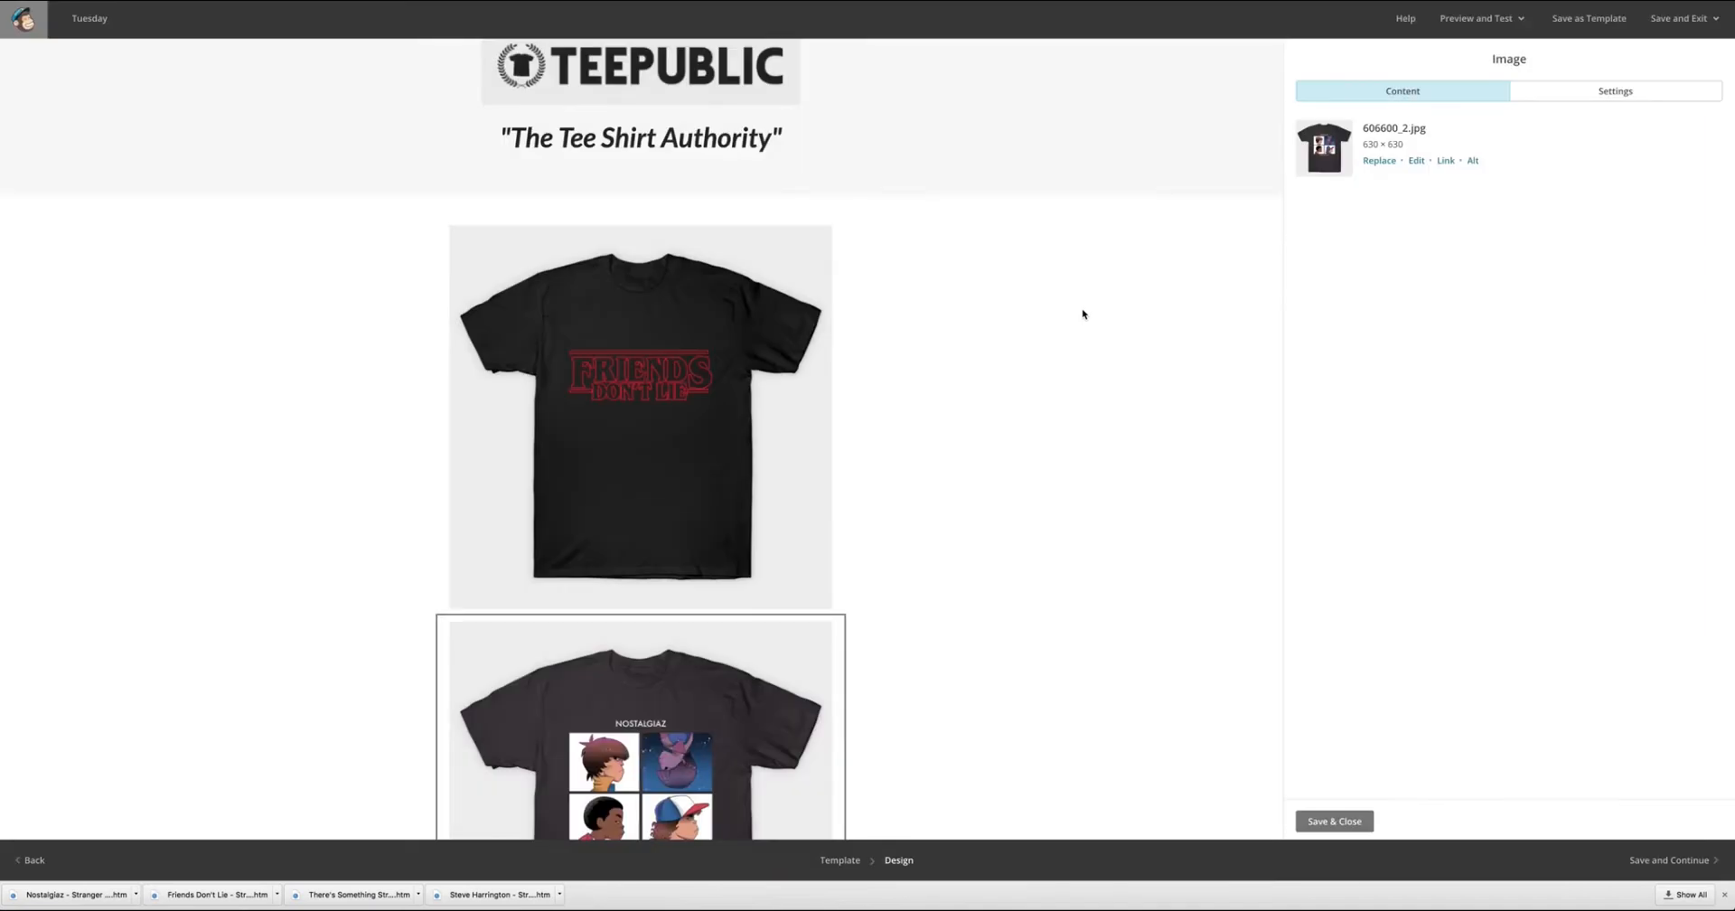
scroll(1224, 464, "down", 6)
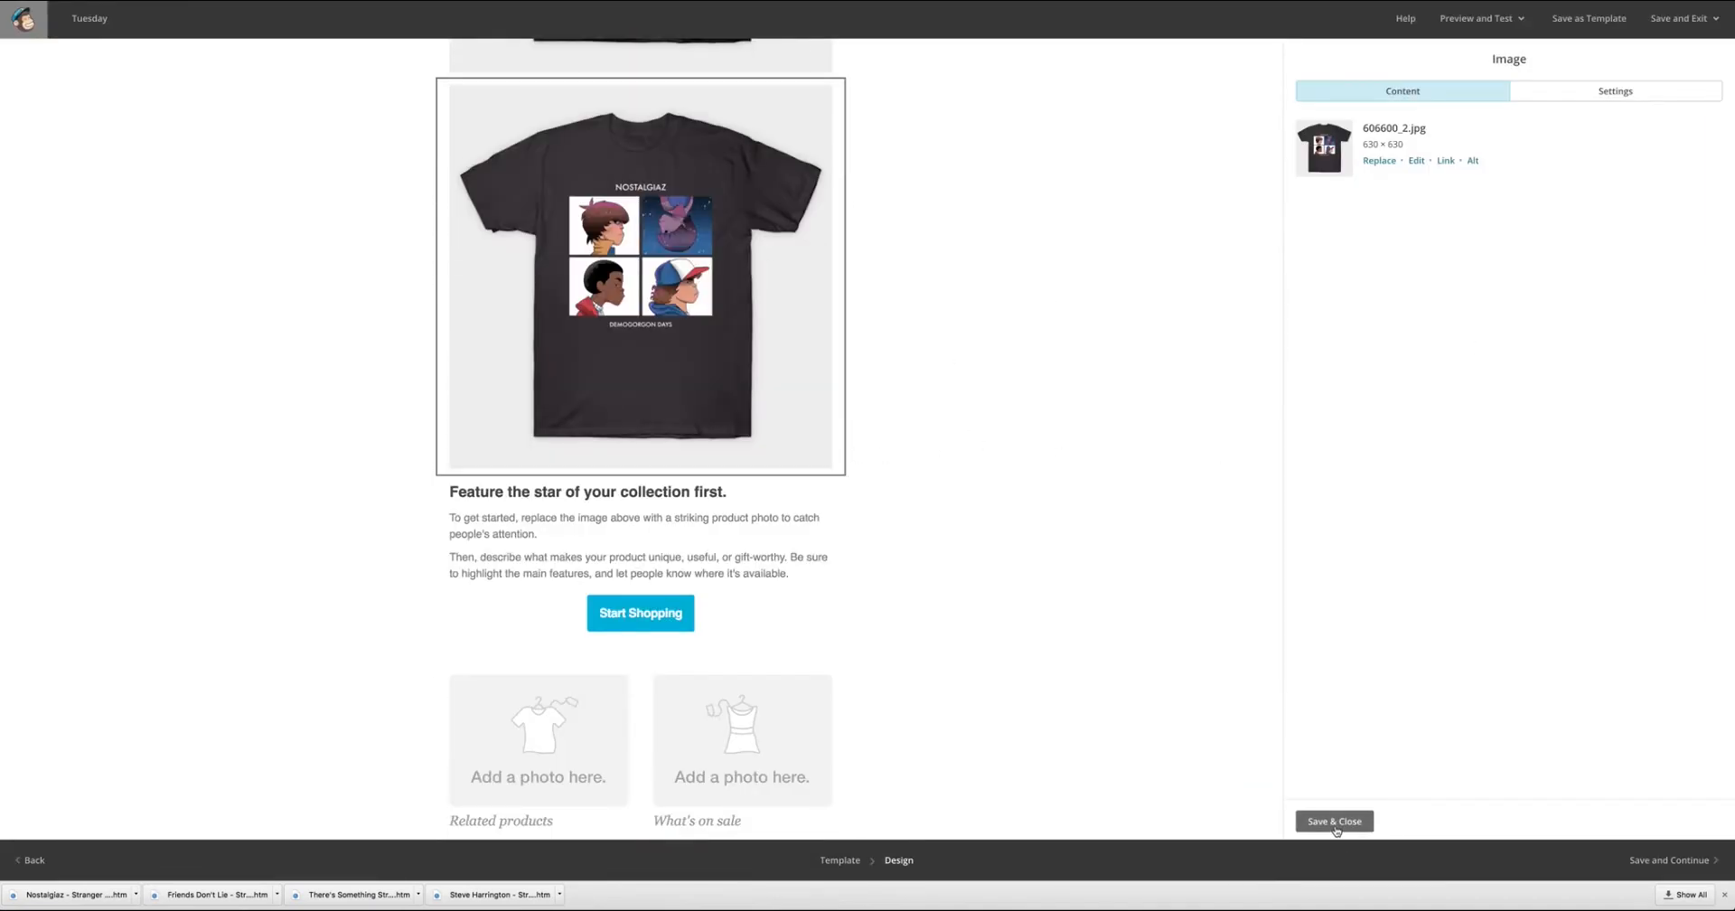
left_click(1335, 822)
Add another image block below the Nostalgiaz shirt photo and start a file upload for it.
scroll(1026, 436, "up", 6)
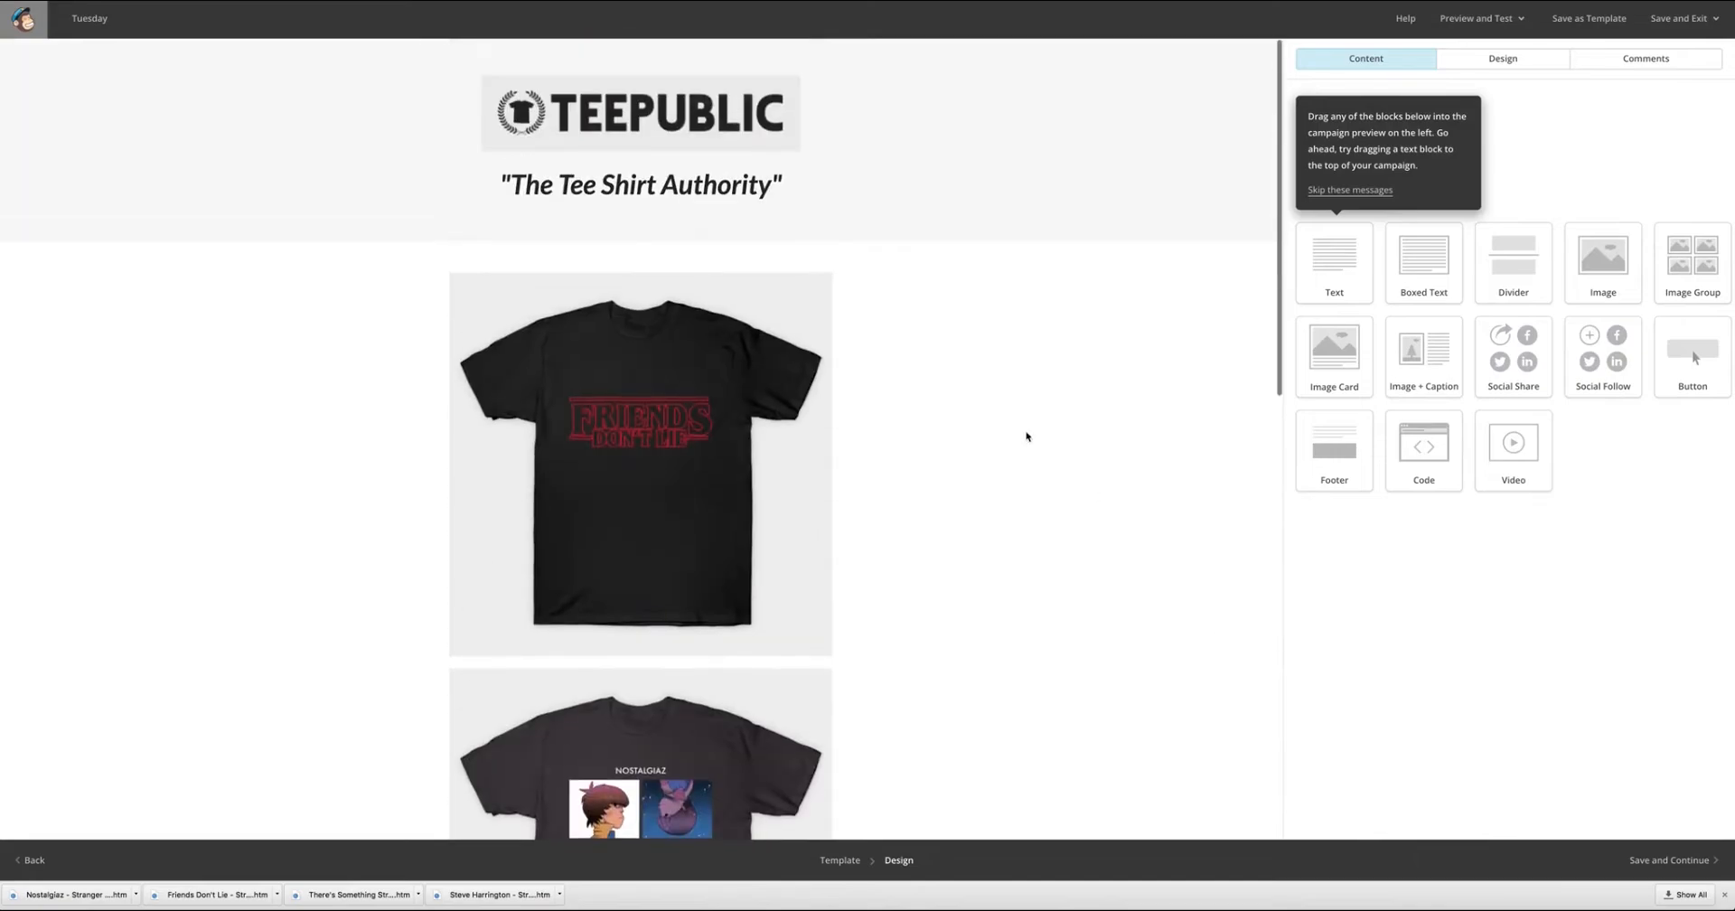
scroll(1026, 437, "down", 7)
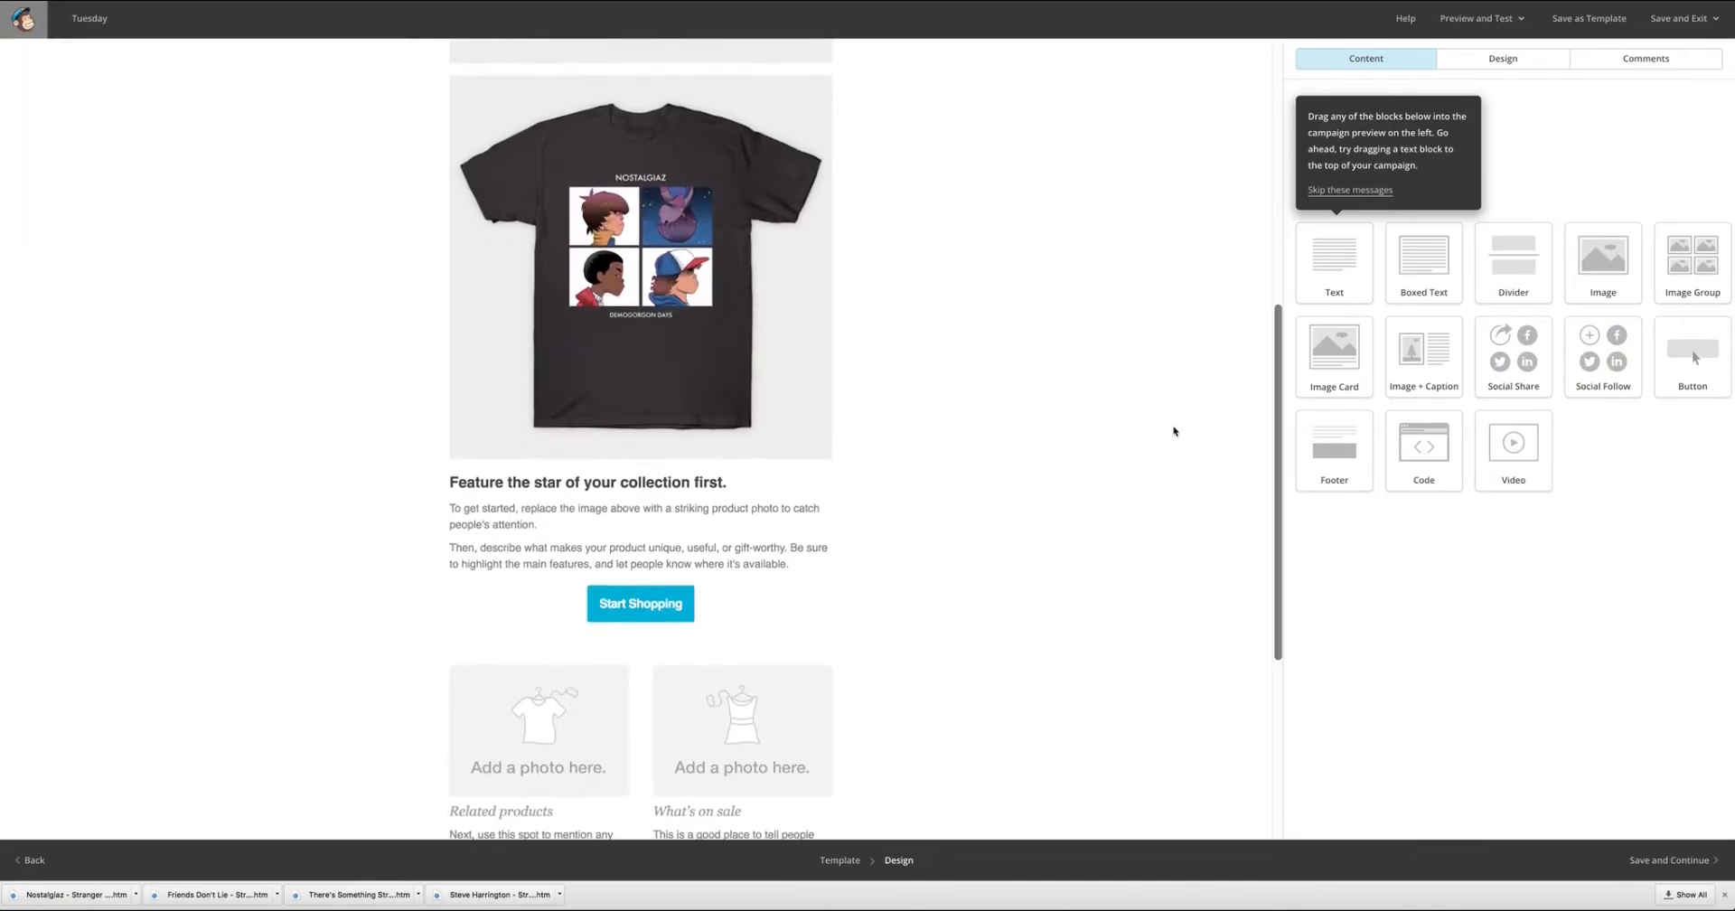
scroll(845, 588, "up", 2)
scroll(844, 583, "down", 2)
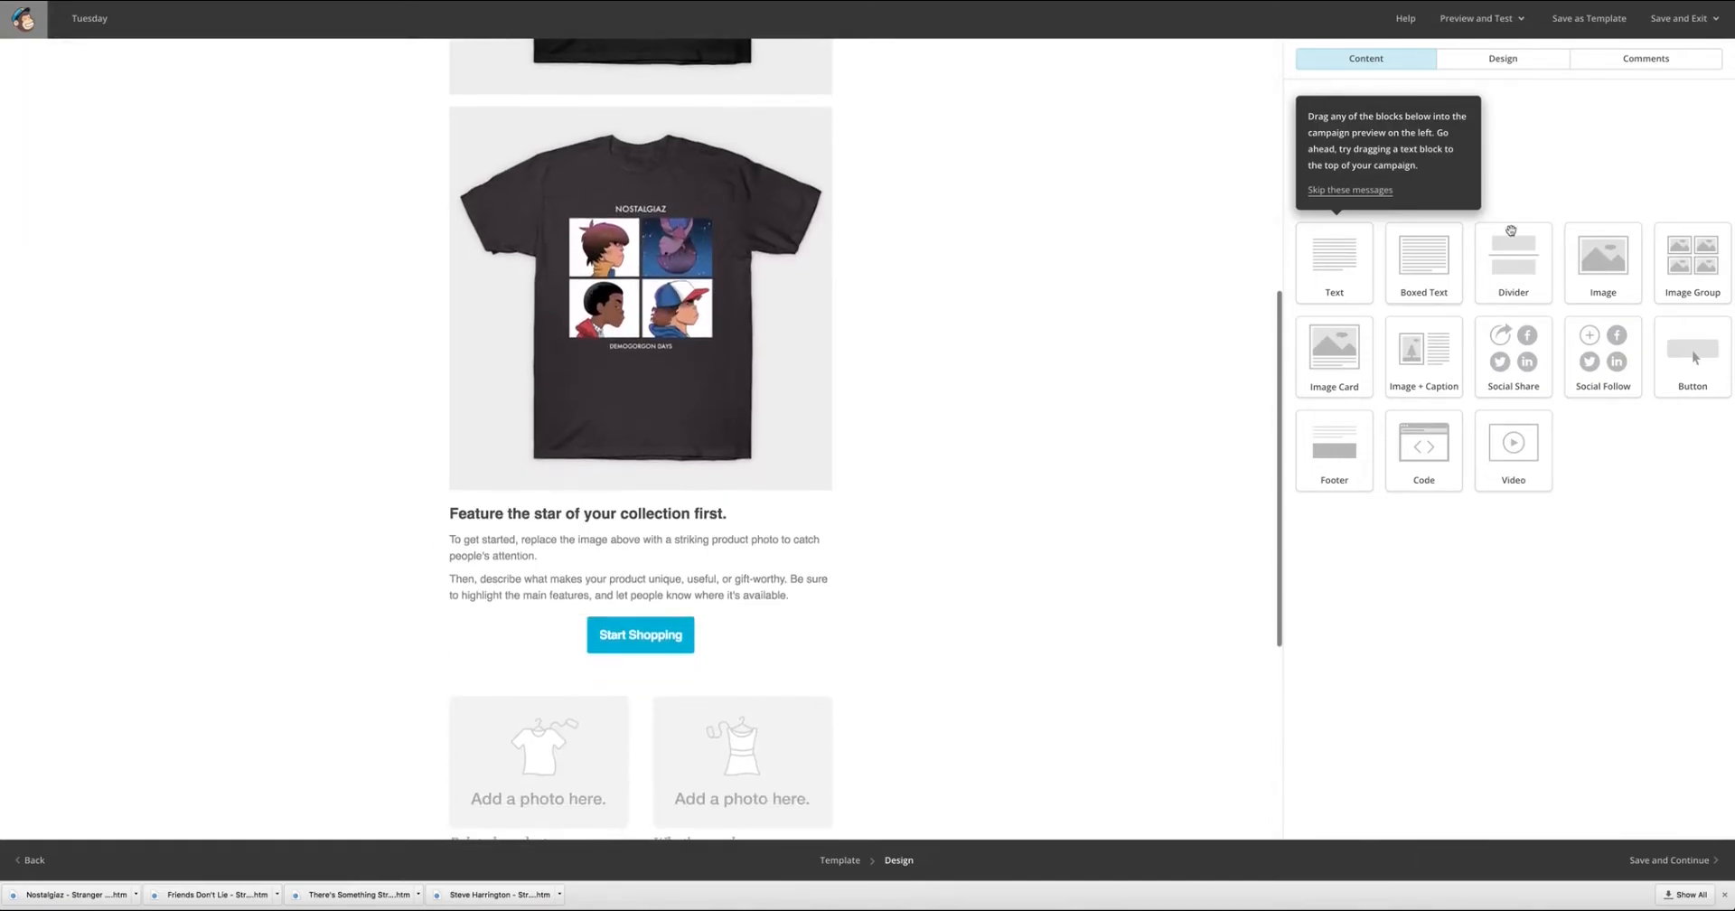
left_click_drag(1603, 263, 624, 561)
left_click(1364, 167)
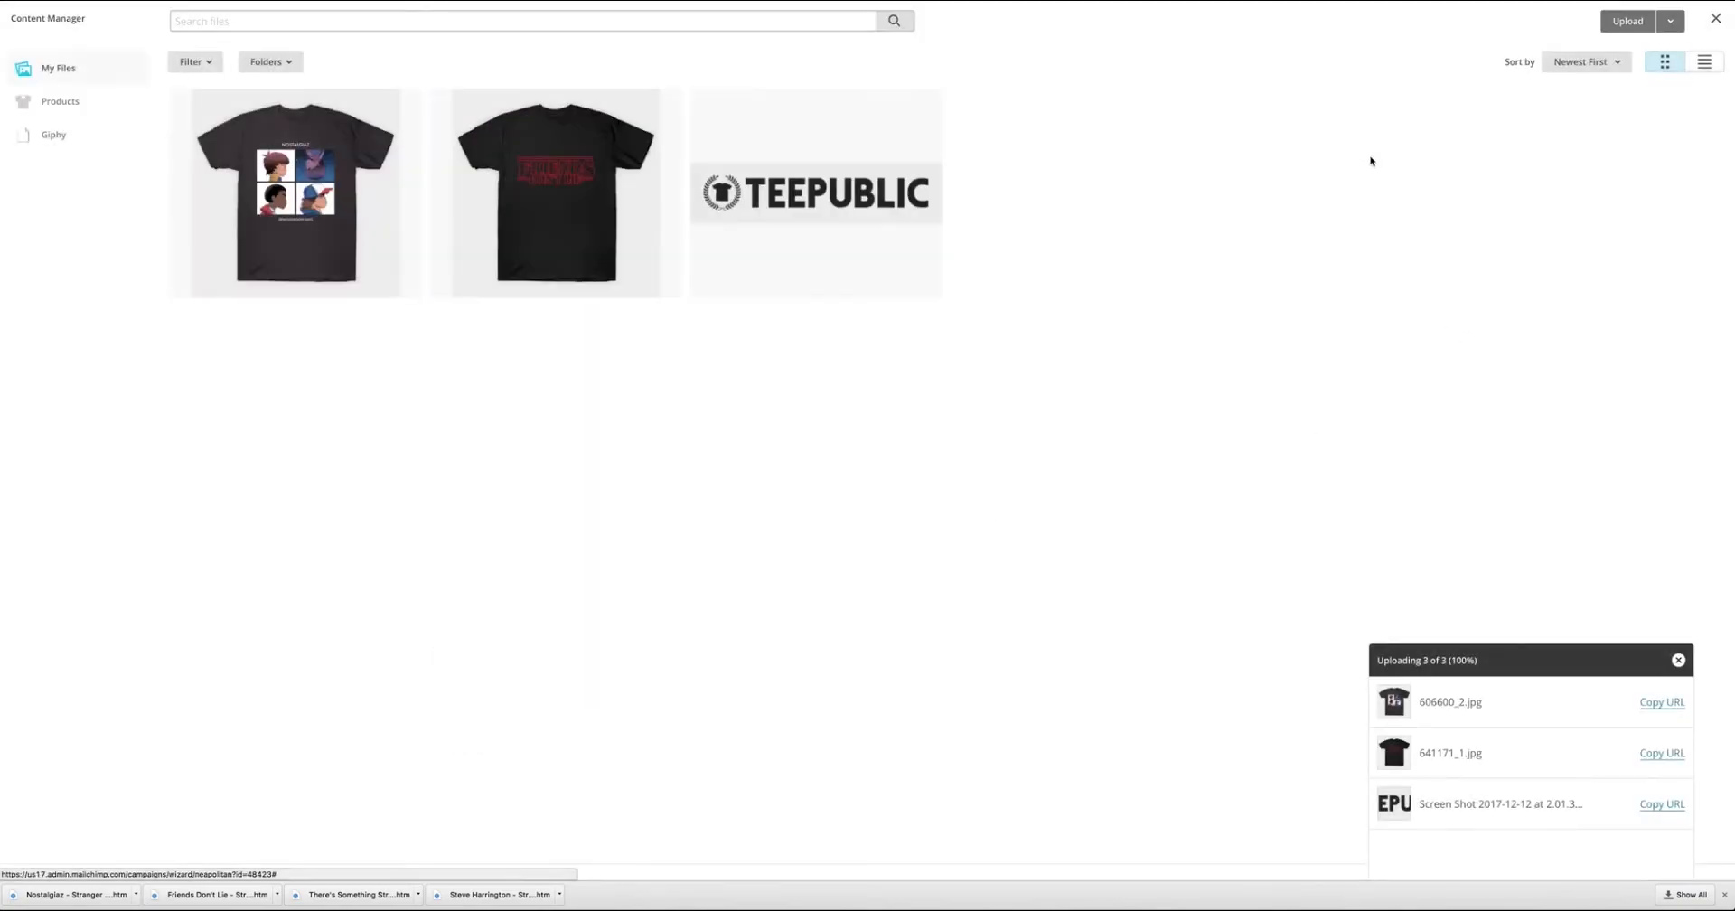
left_click(1640, 27)
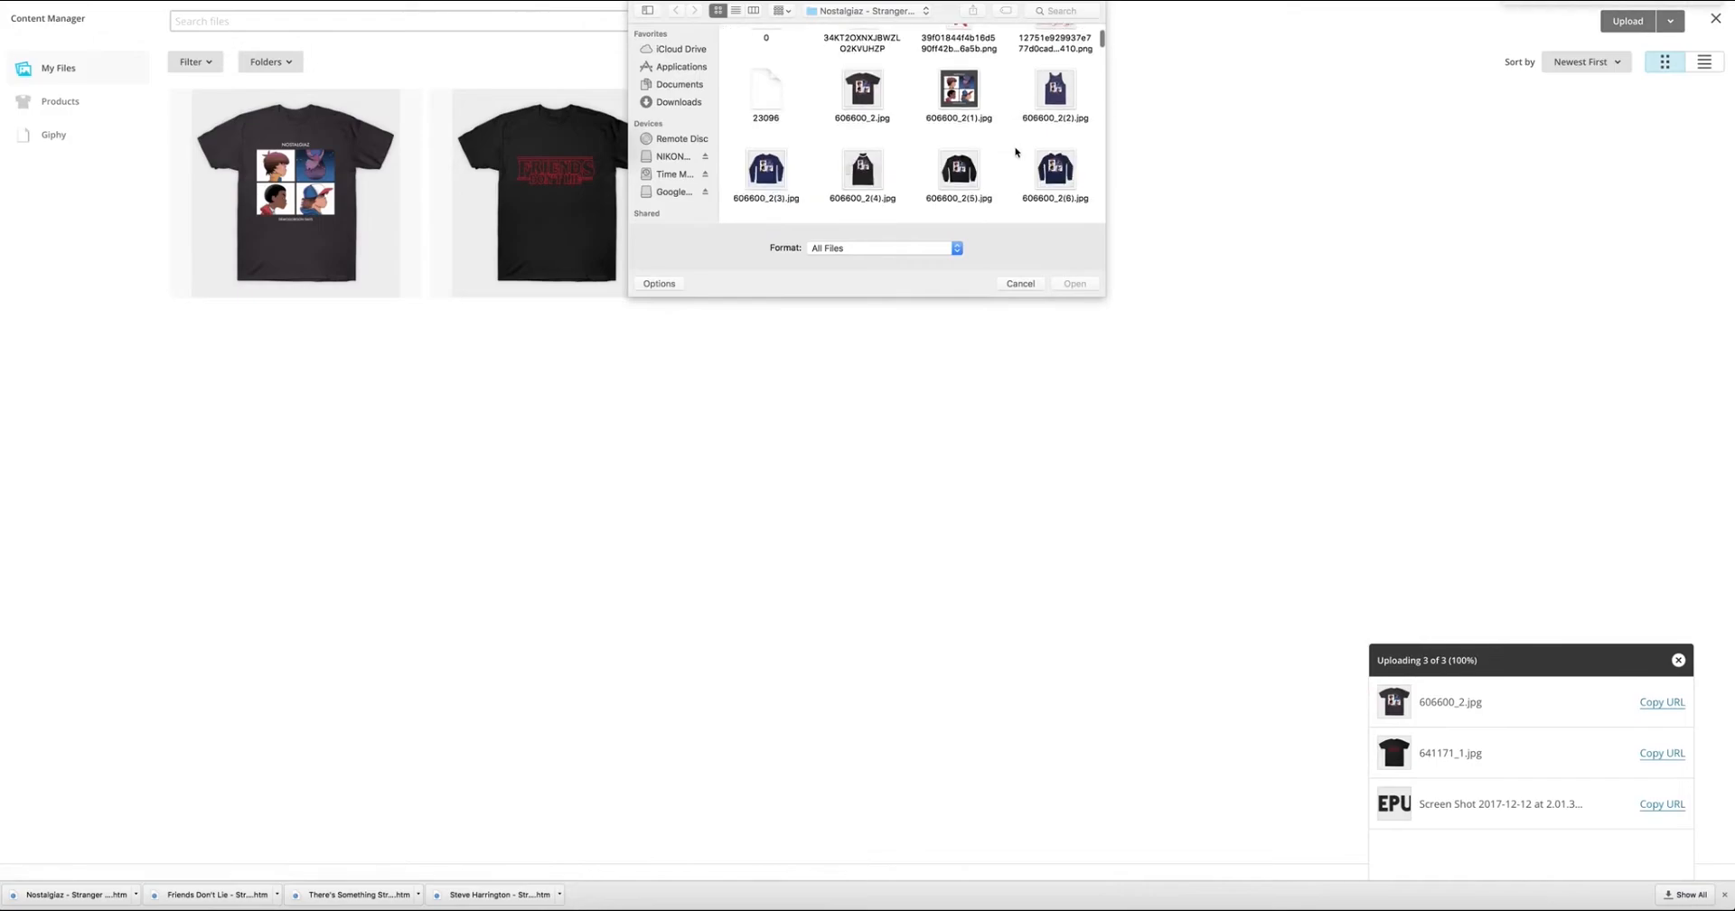
Upload the Steve shirt image 2030870_1.jpg from its files folder in EMAIL COURSE and close the image block.
scroll(994, 108, "up", 1)
left_click(920, 11)
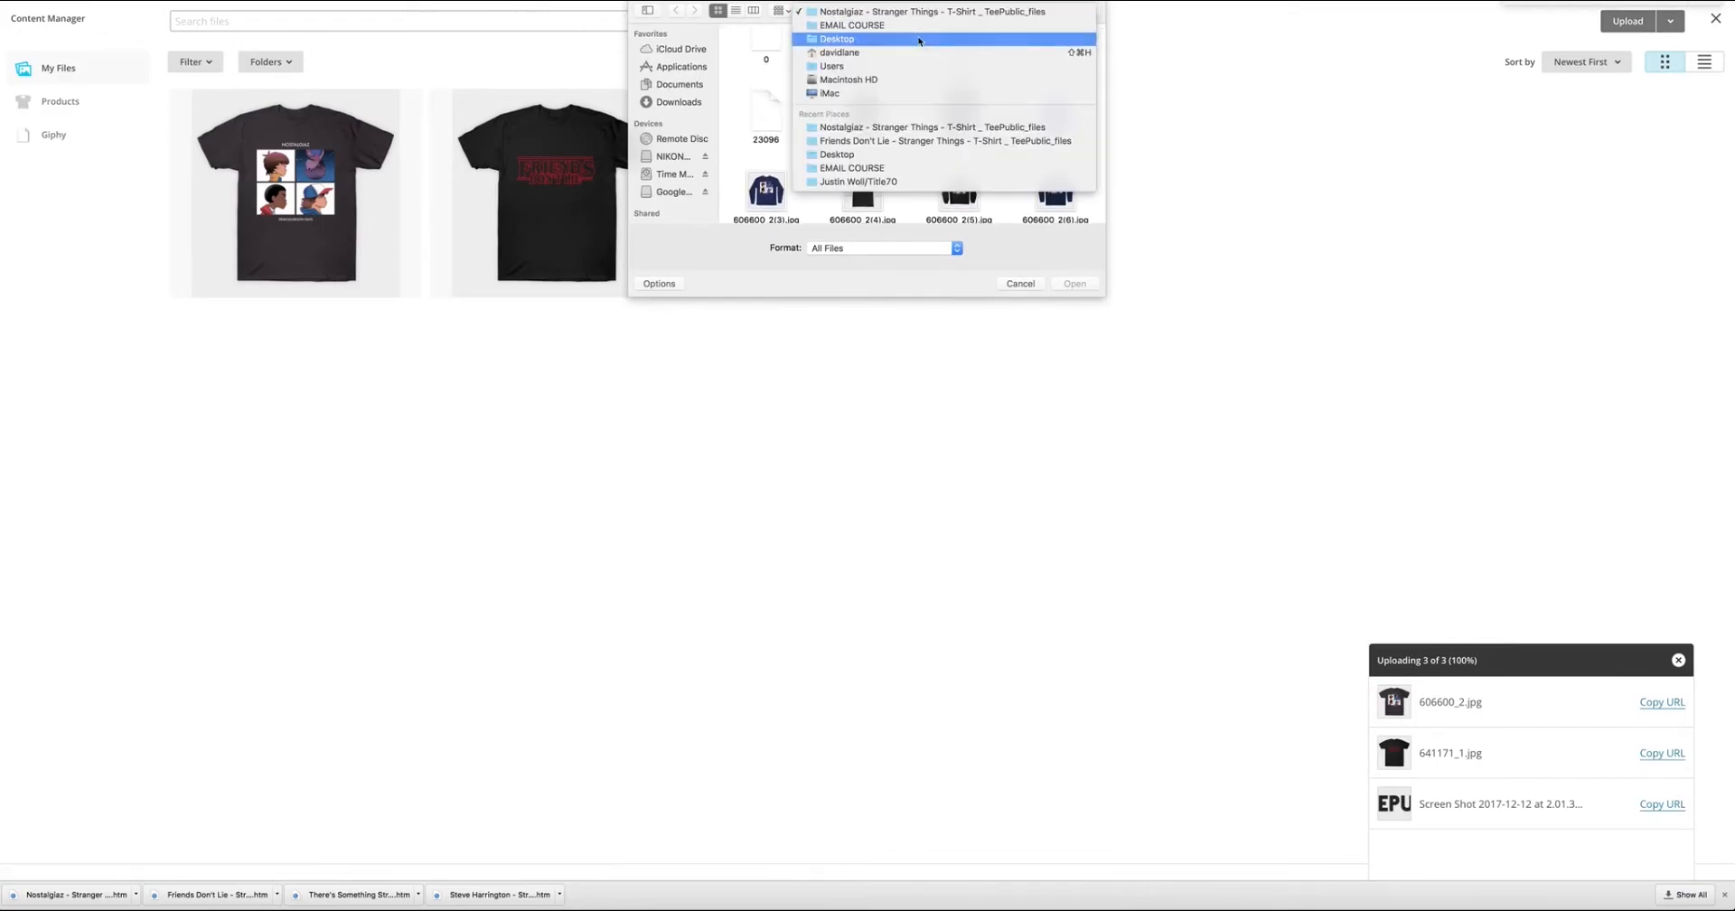
left_click(917, 26)
scroll(860, 132, "down", 5)
double_click(859, 132)
left_click(864, 151)
left_click(1083, 285)
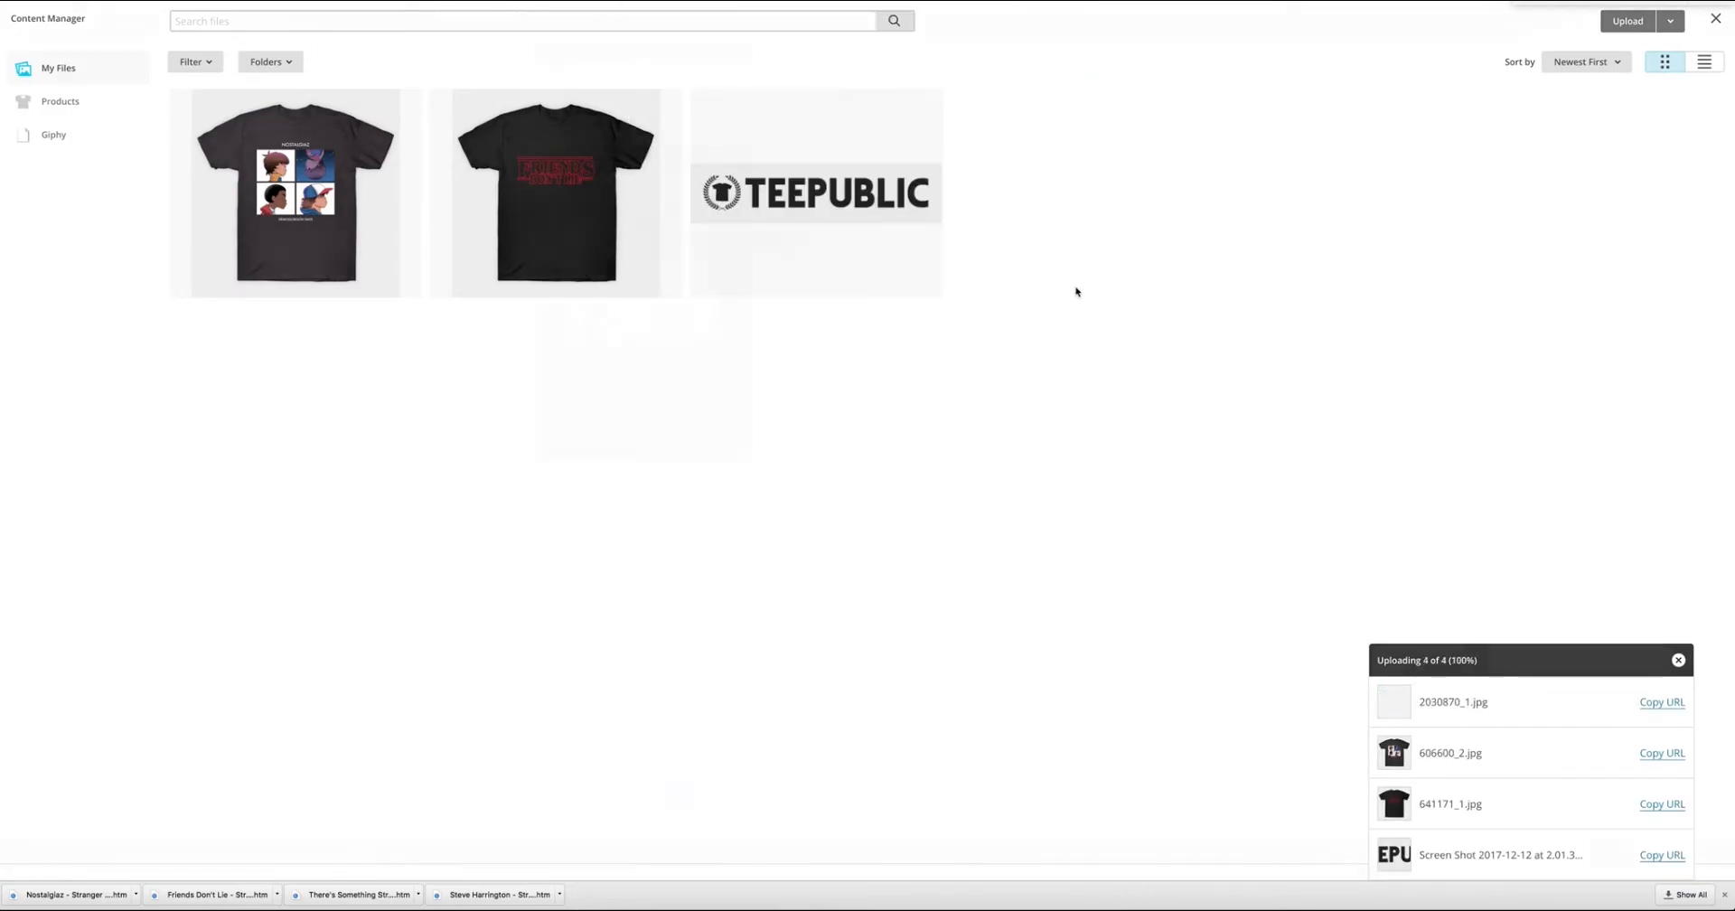
scroll(1039, 398, "up", 10)
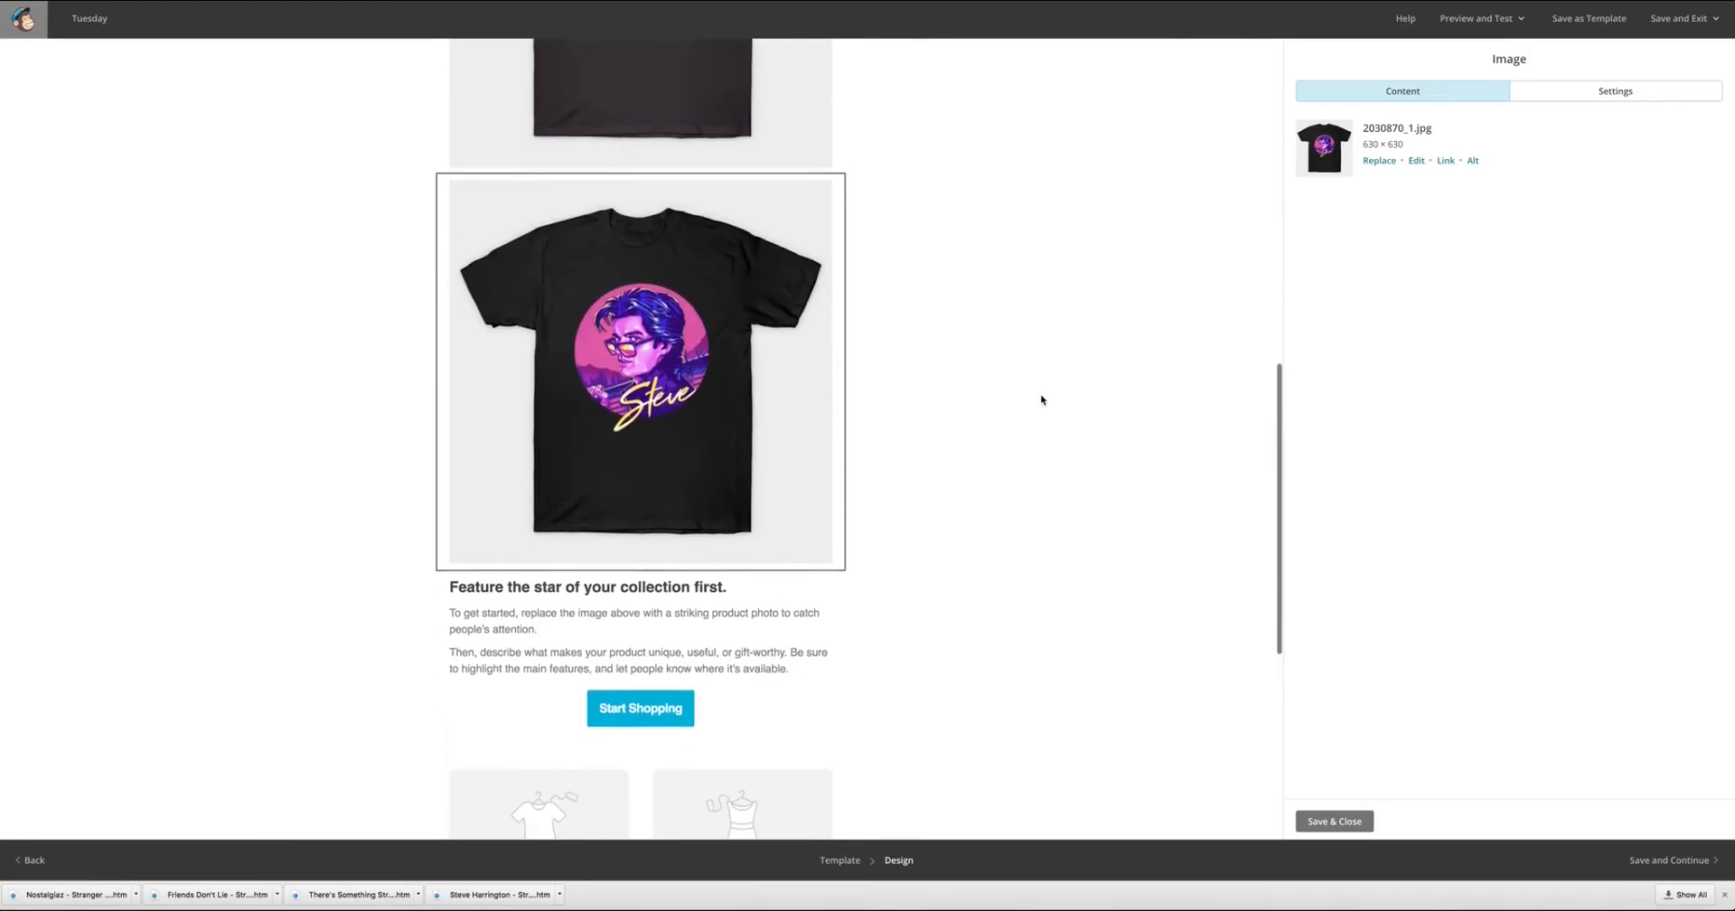
left_click(906, 283)
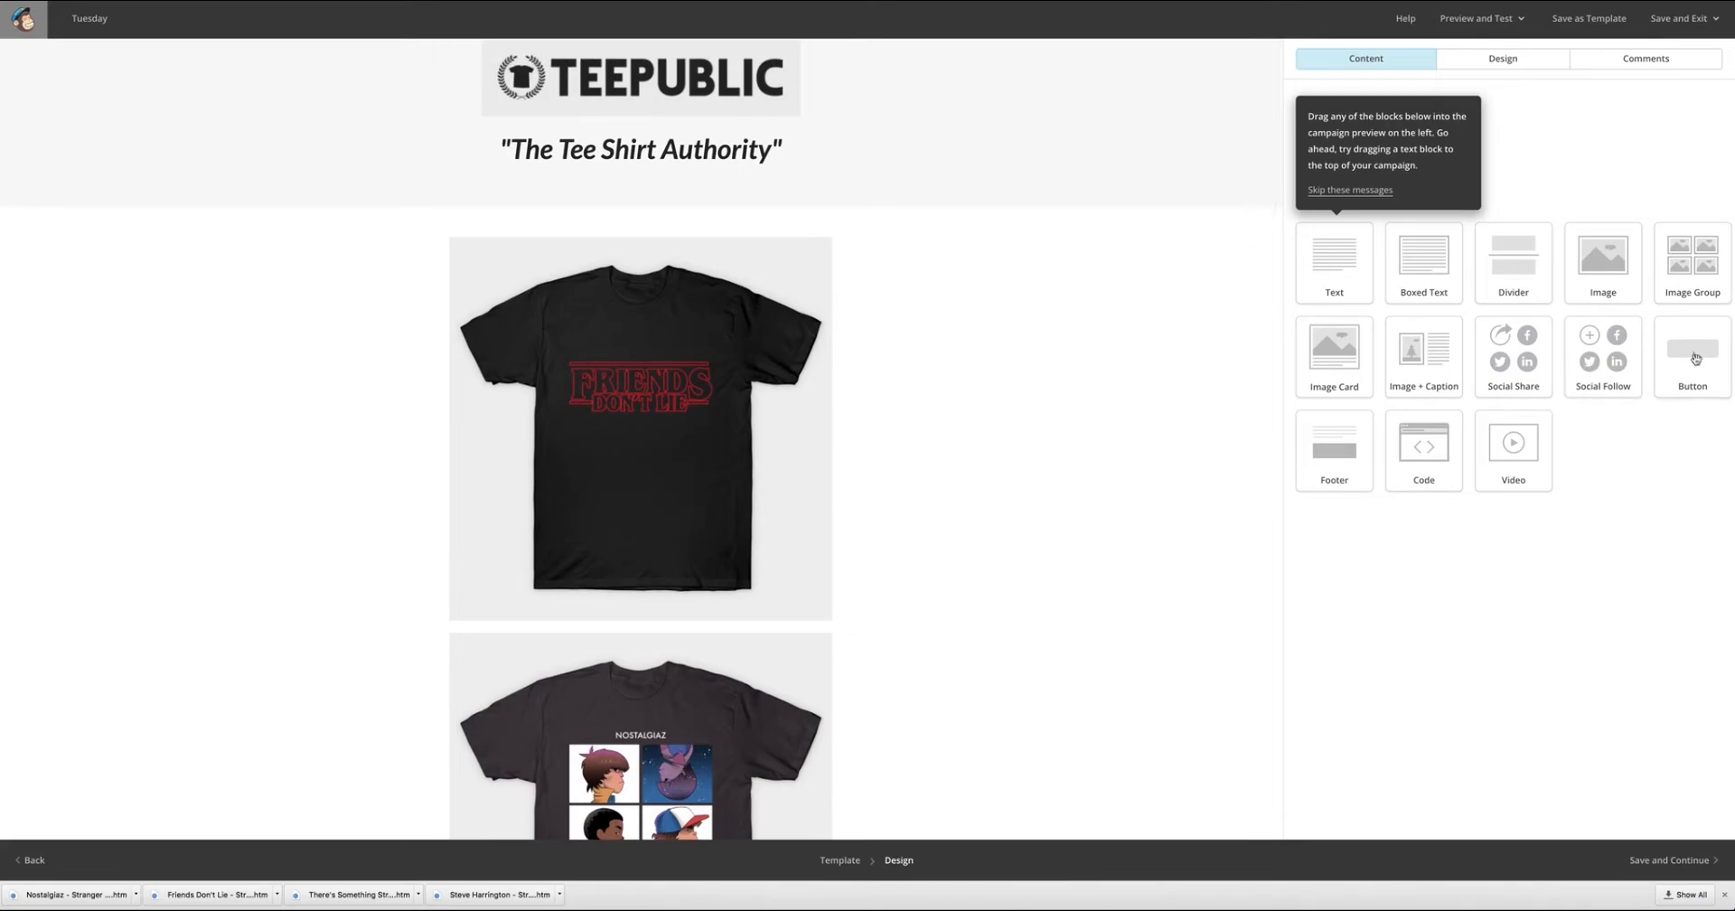
Add a button block above the Friends Don't Lie shirt photo and set its text to Shop Now.
left_click_drag(1697, 355, 598, 242)
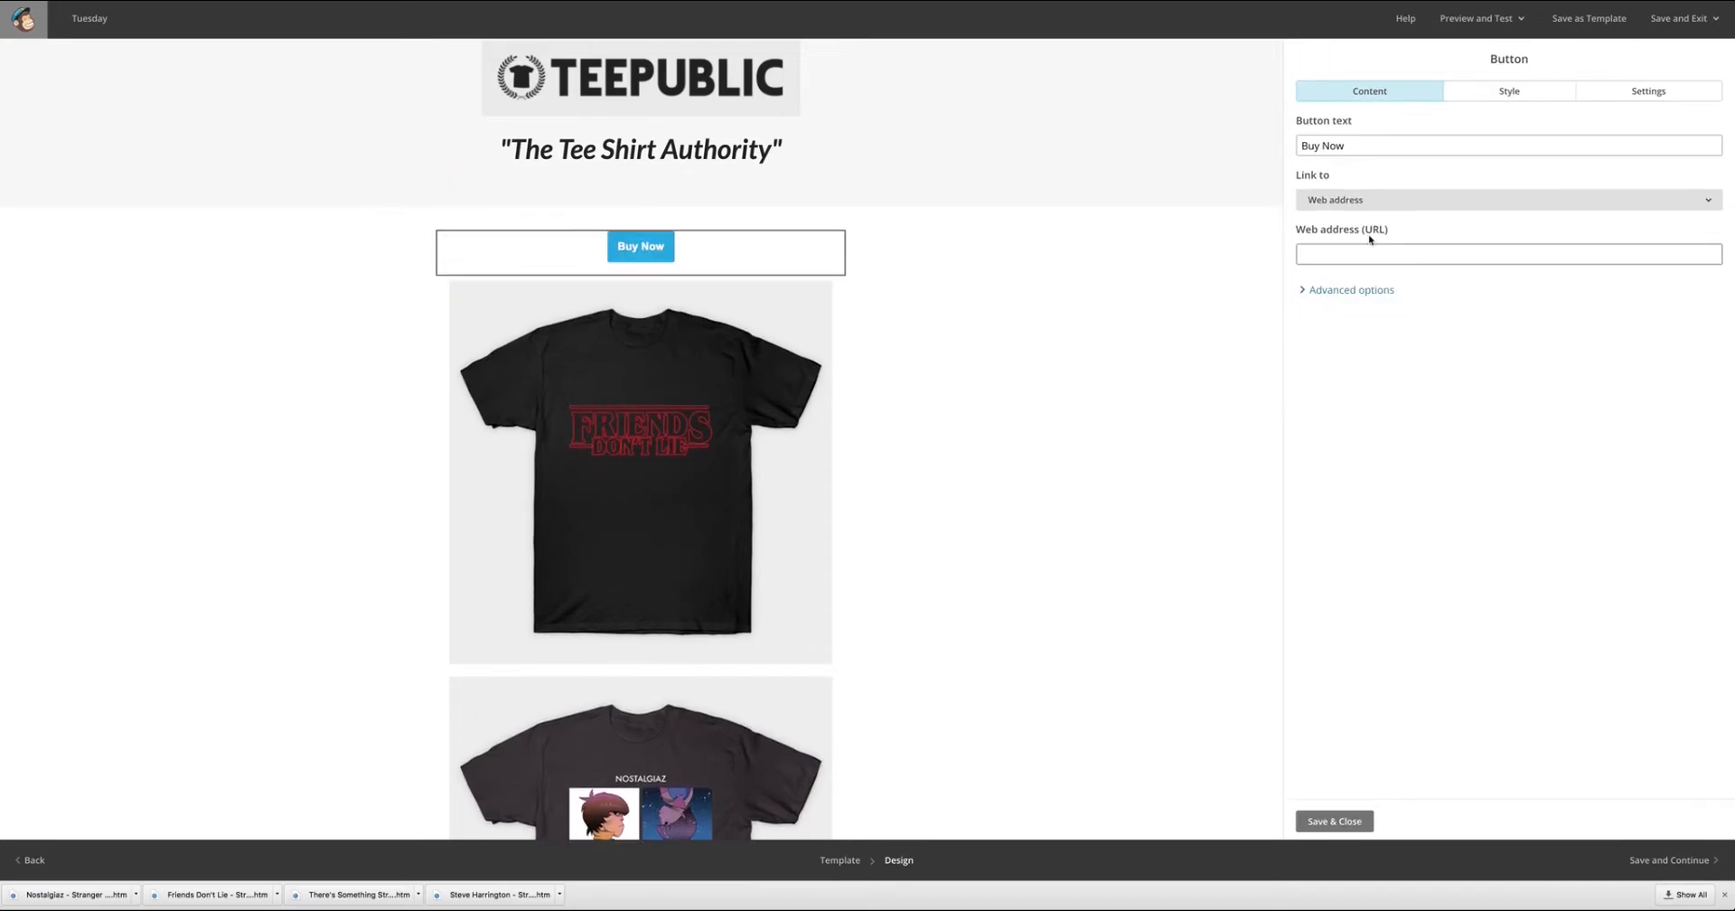
triple_click(1415, 146)
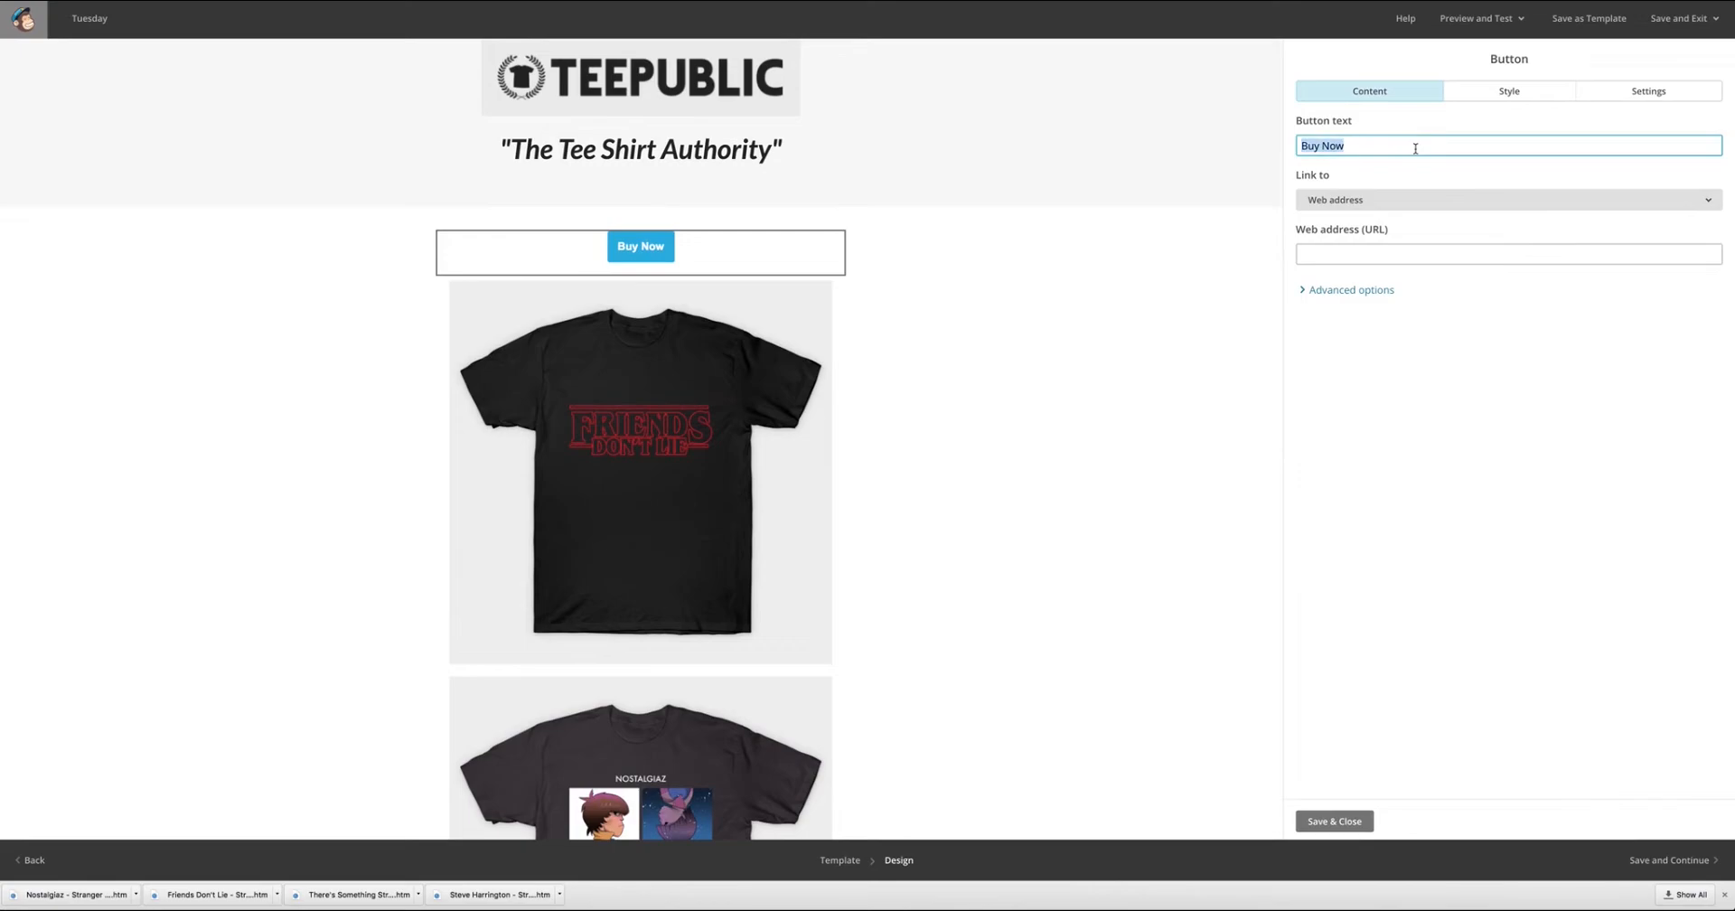
type("Sho")
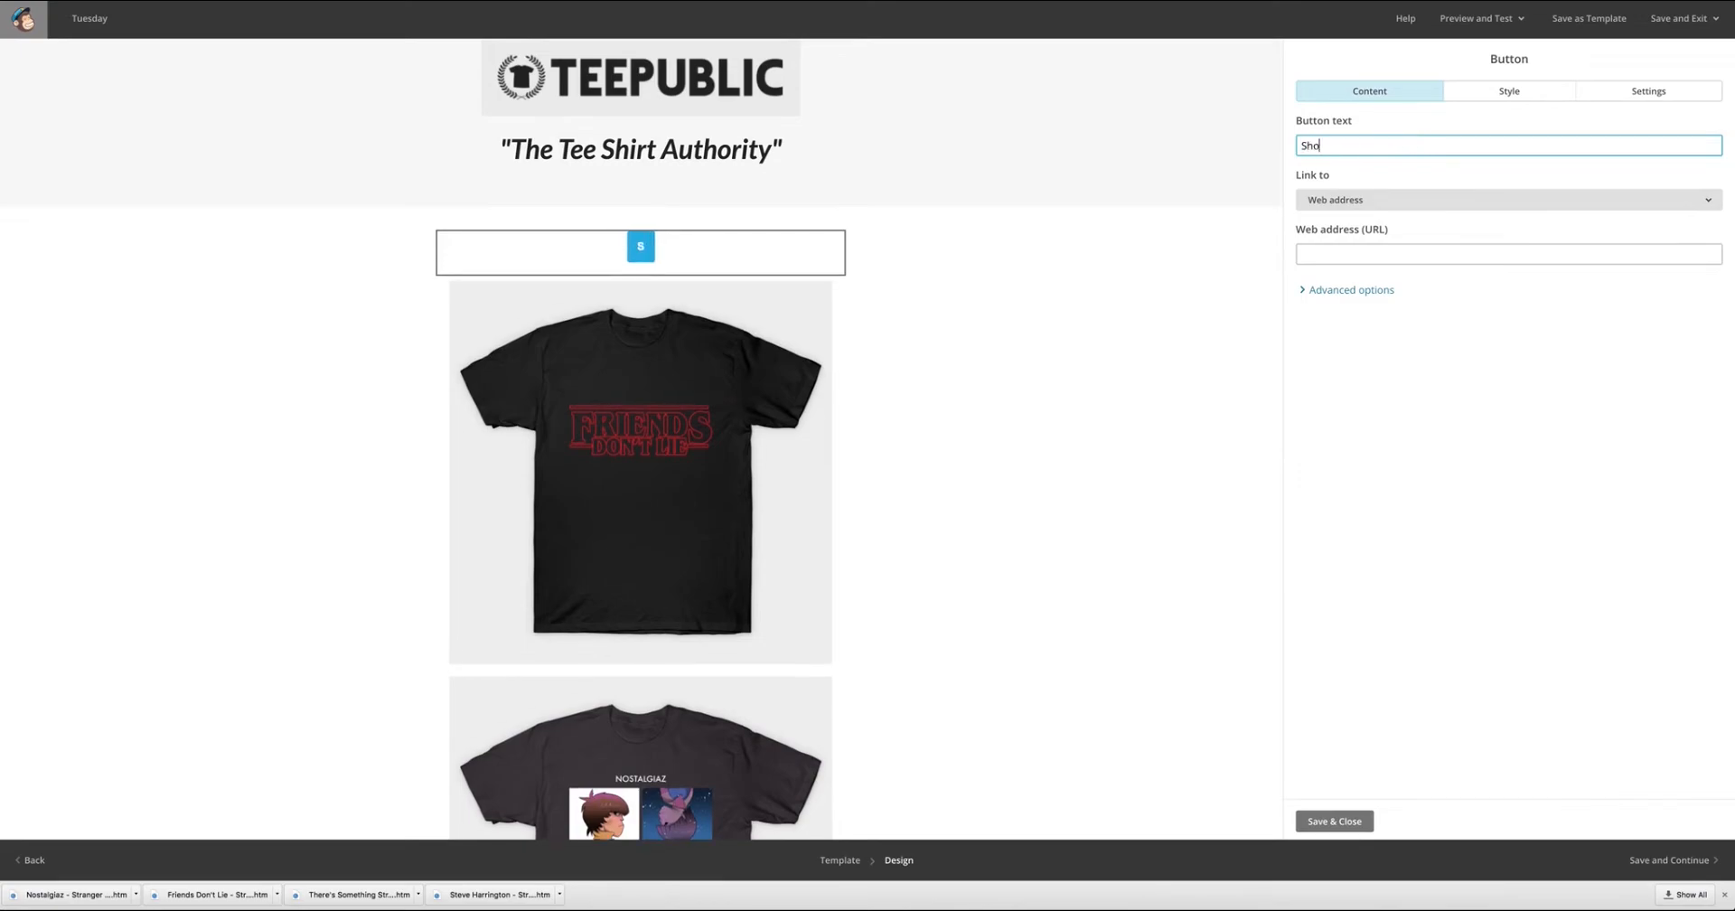
type("w Now")
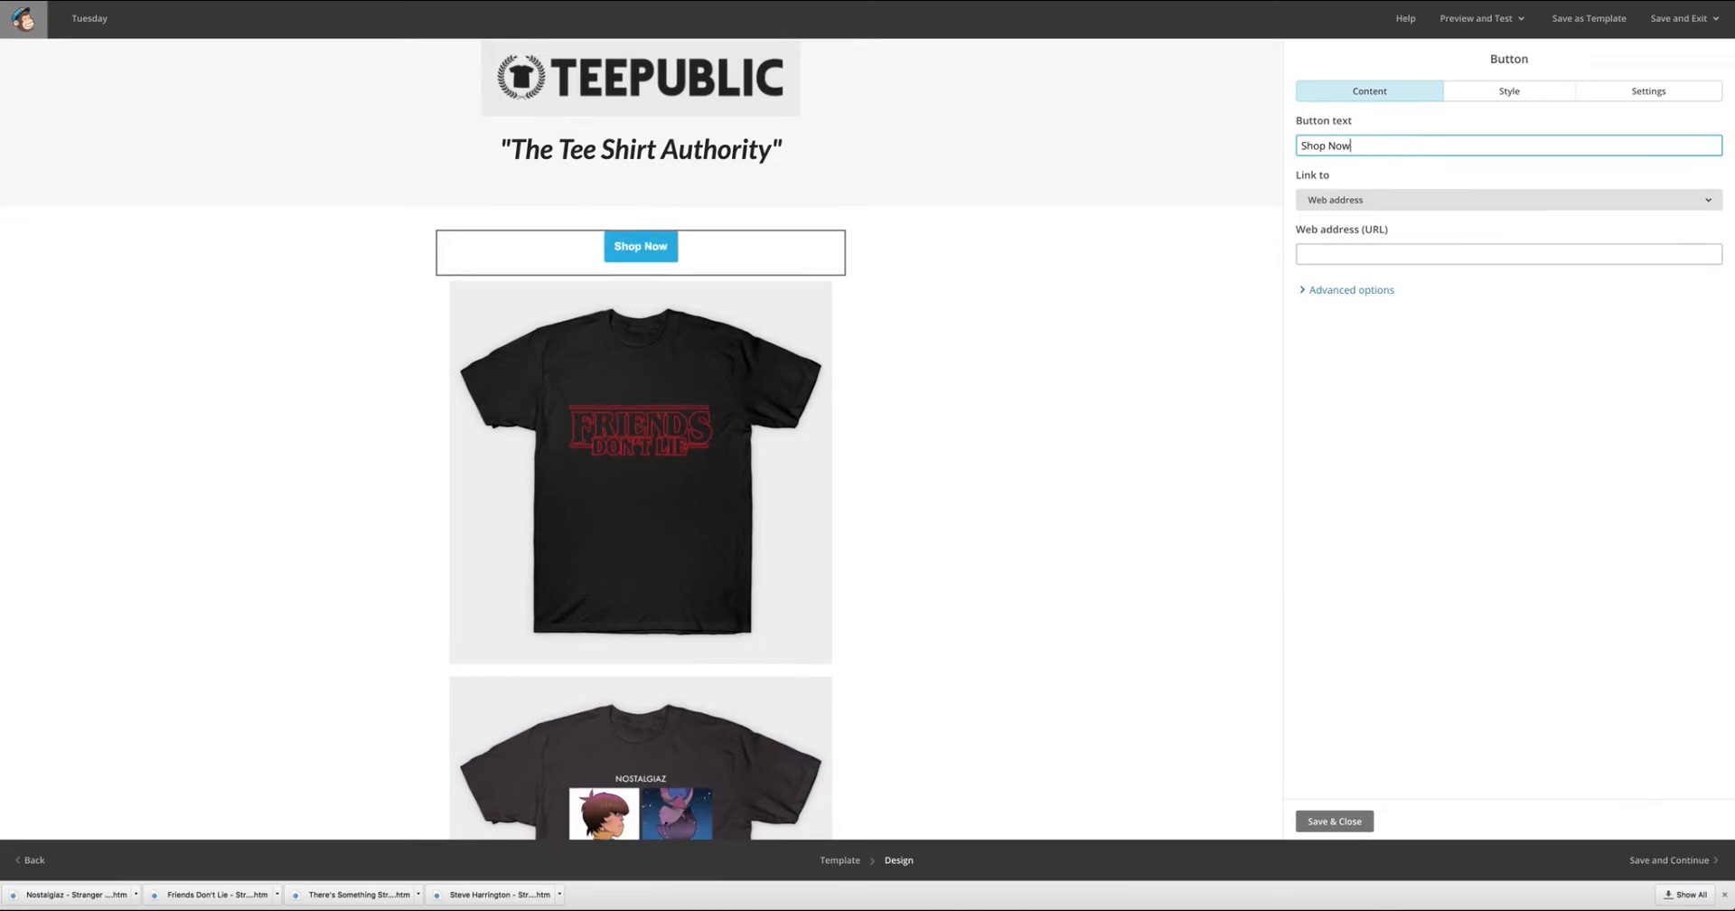
Set the Shop Now button's web address to a placeholder website address and save the button block.
left_click(1425, 258)
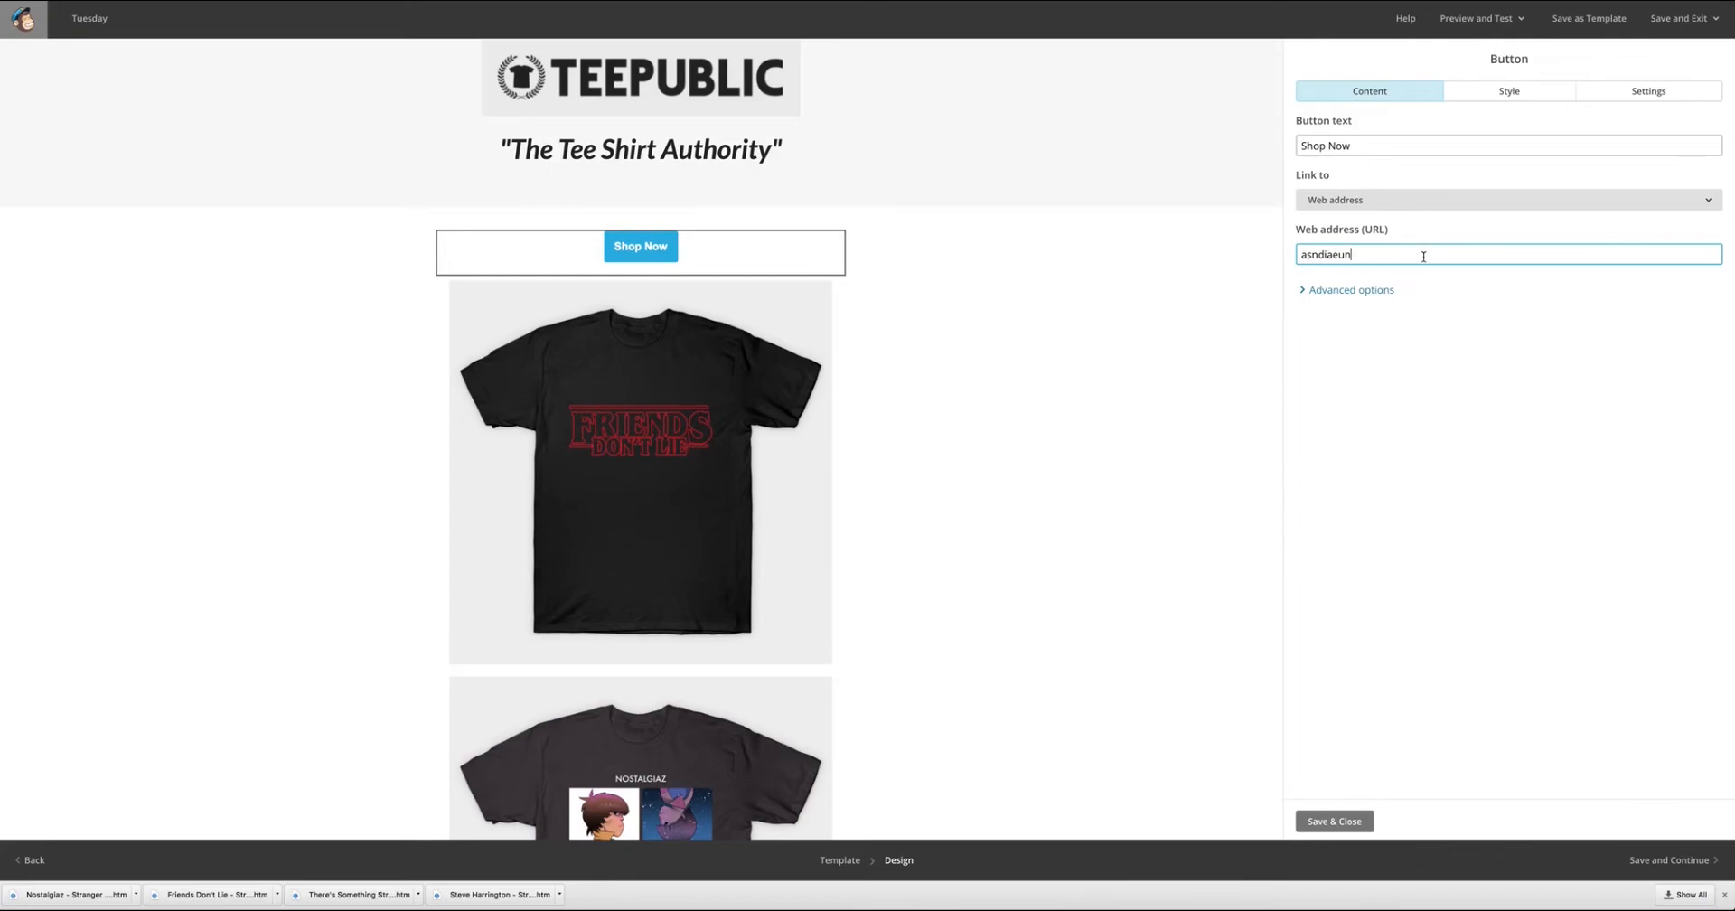
left_click_drag(1424, 256, 1203, 253)
type("website.com")
left_click(1329, 822)
Reopen the Shop Now button block and set its width to Full width.
left_click(641, 247)
left_click(1502, 93)
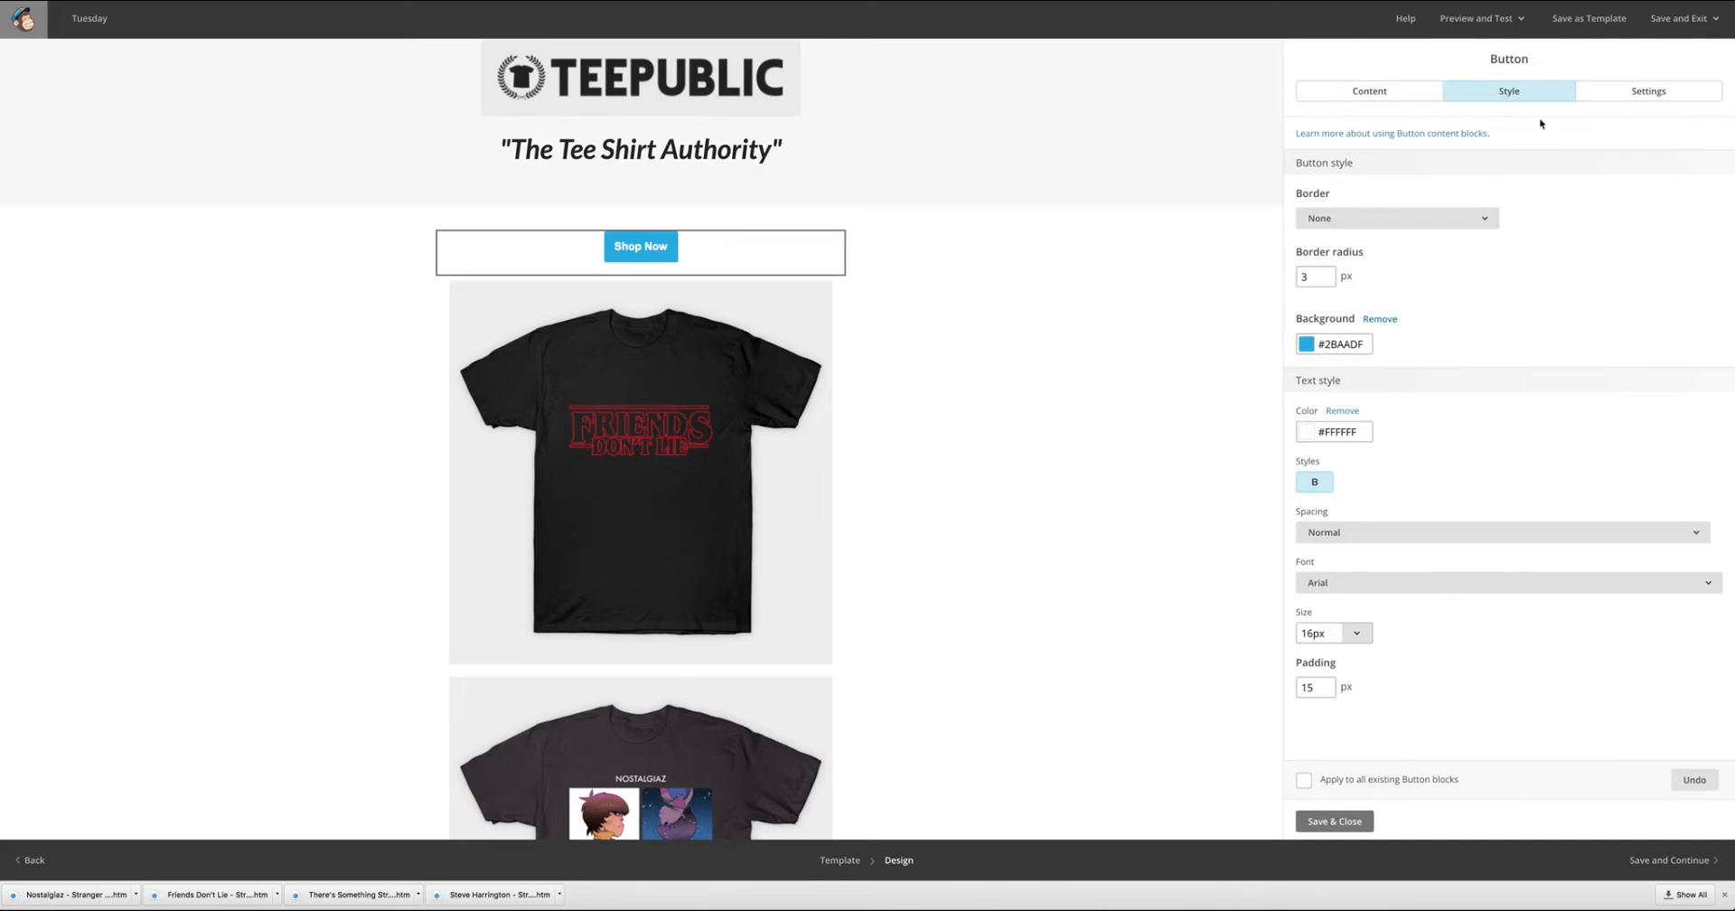
left_click(1647, 92)
left_click(1433, 250)
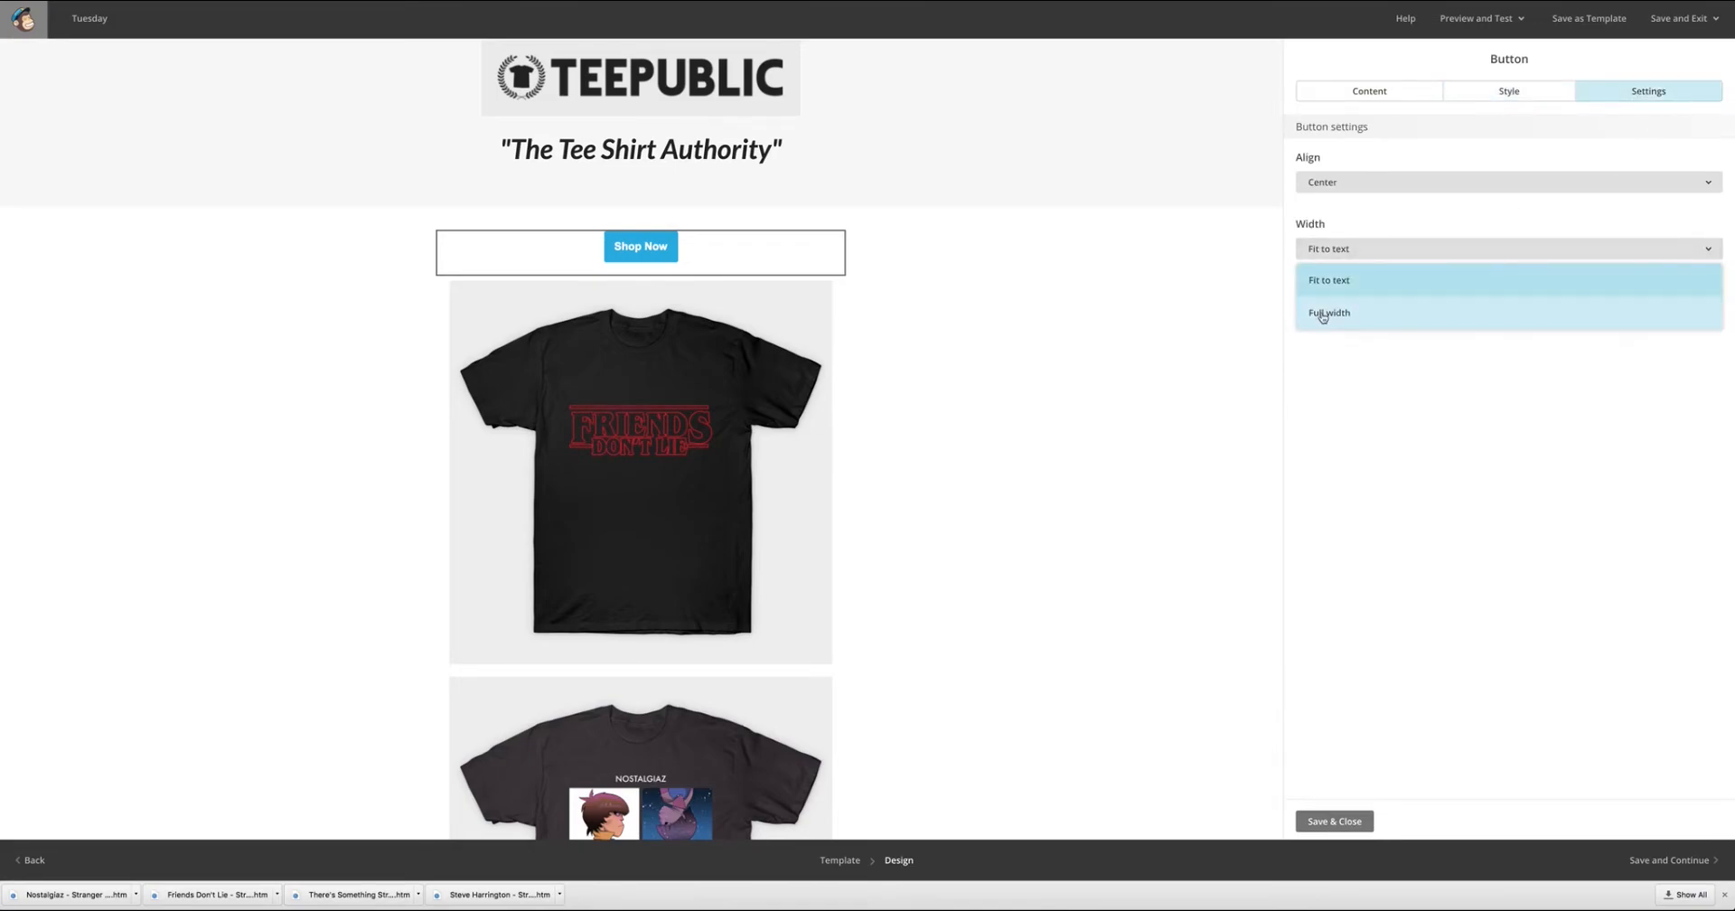
left_click(1323, 314)
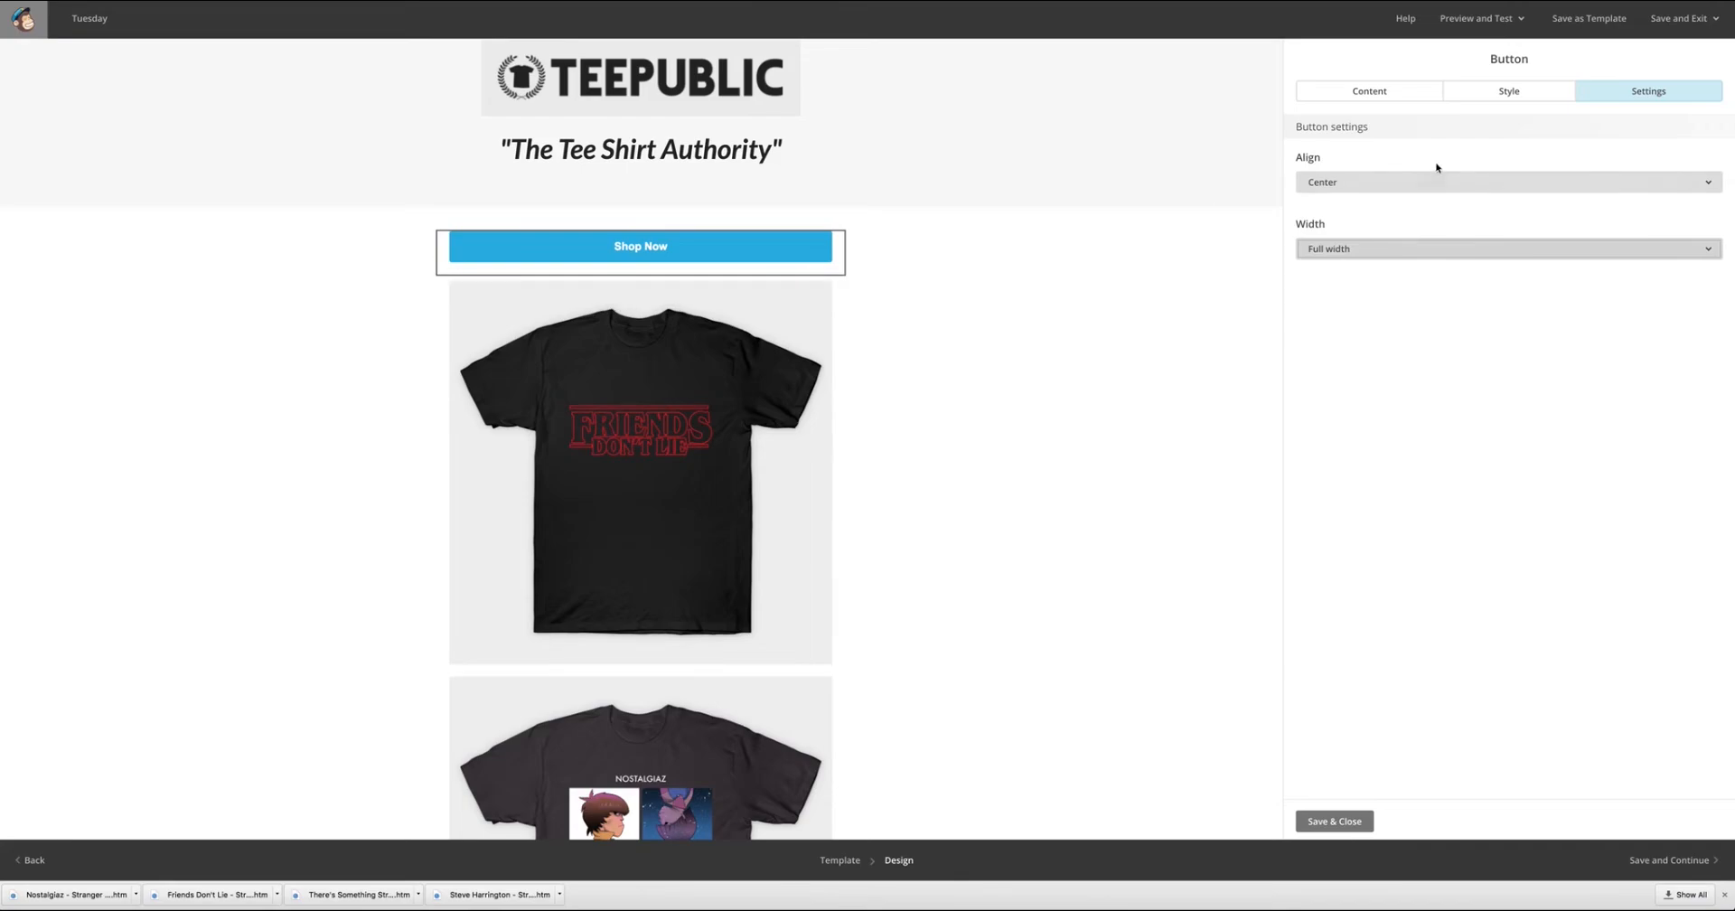
Set the Shop Now button's text size to 30px and save the block.
left_click(1527, 91)
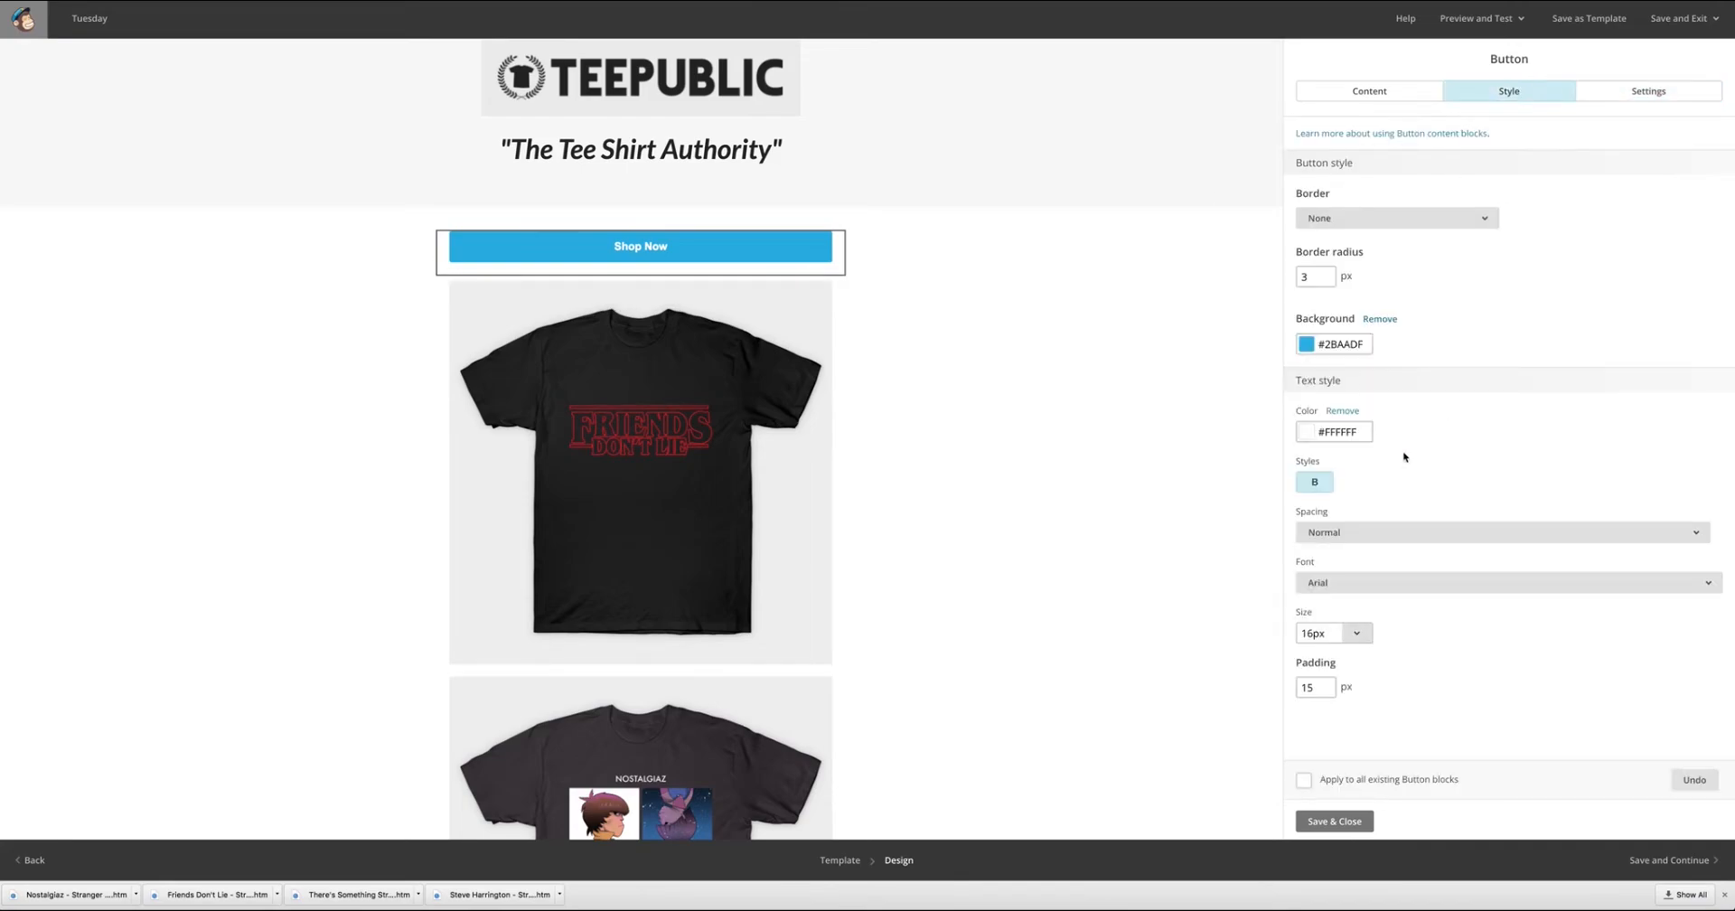
left_click(1351, 634)
left_click(1337, 598)
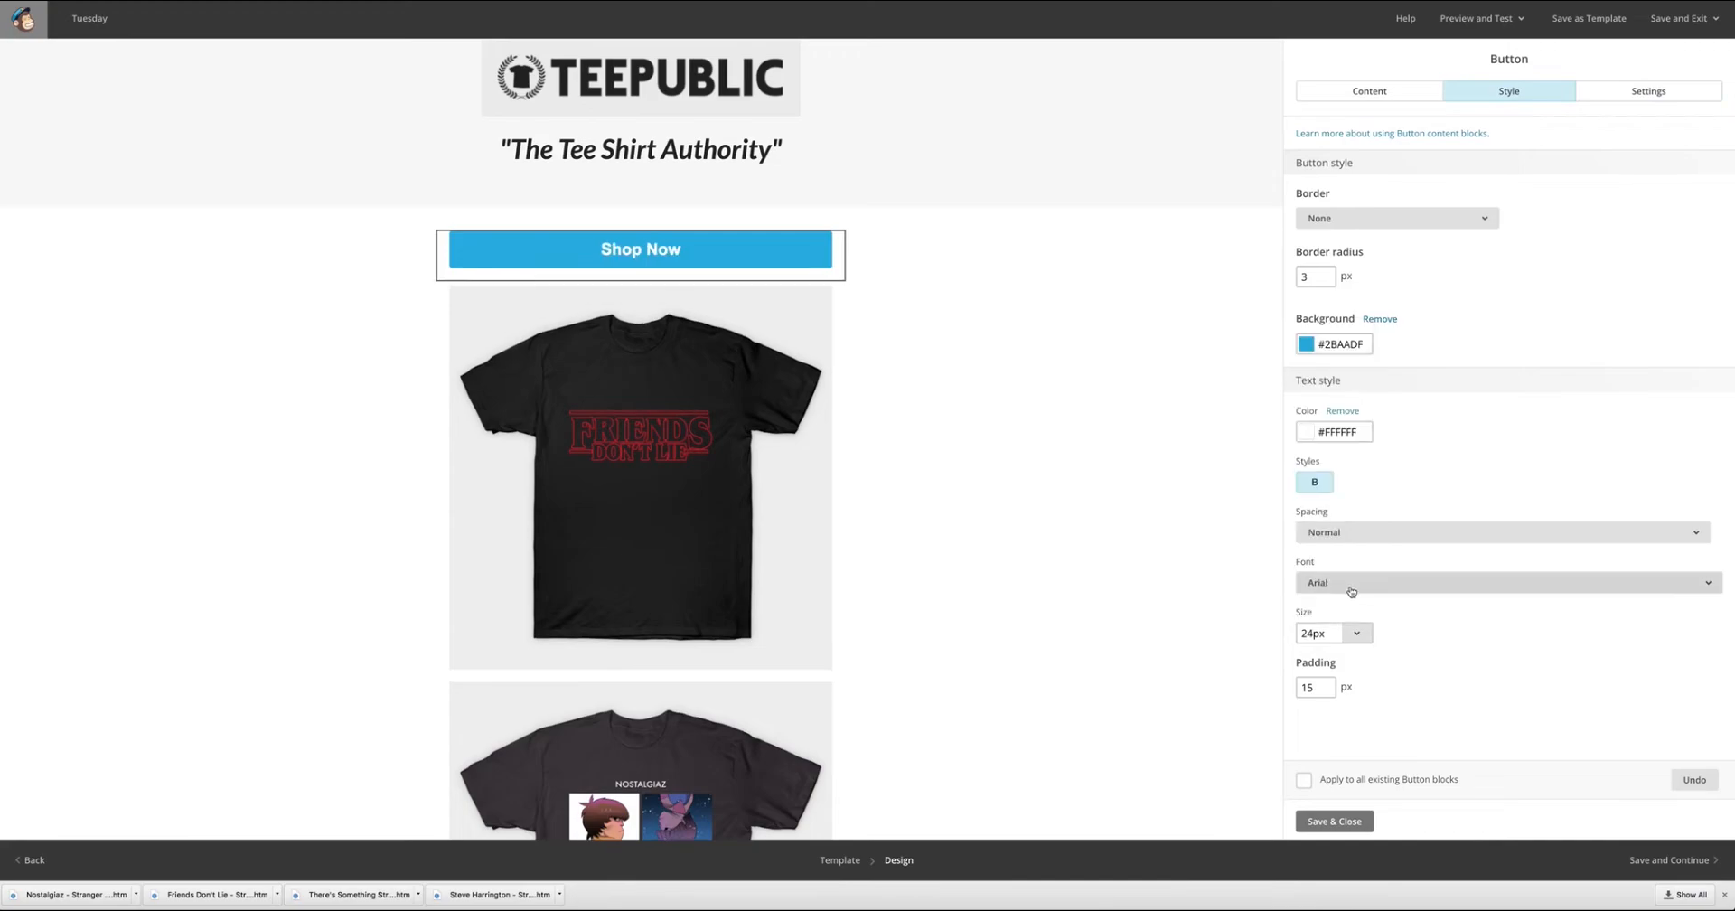
left_click(1349, 632)
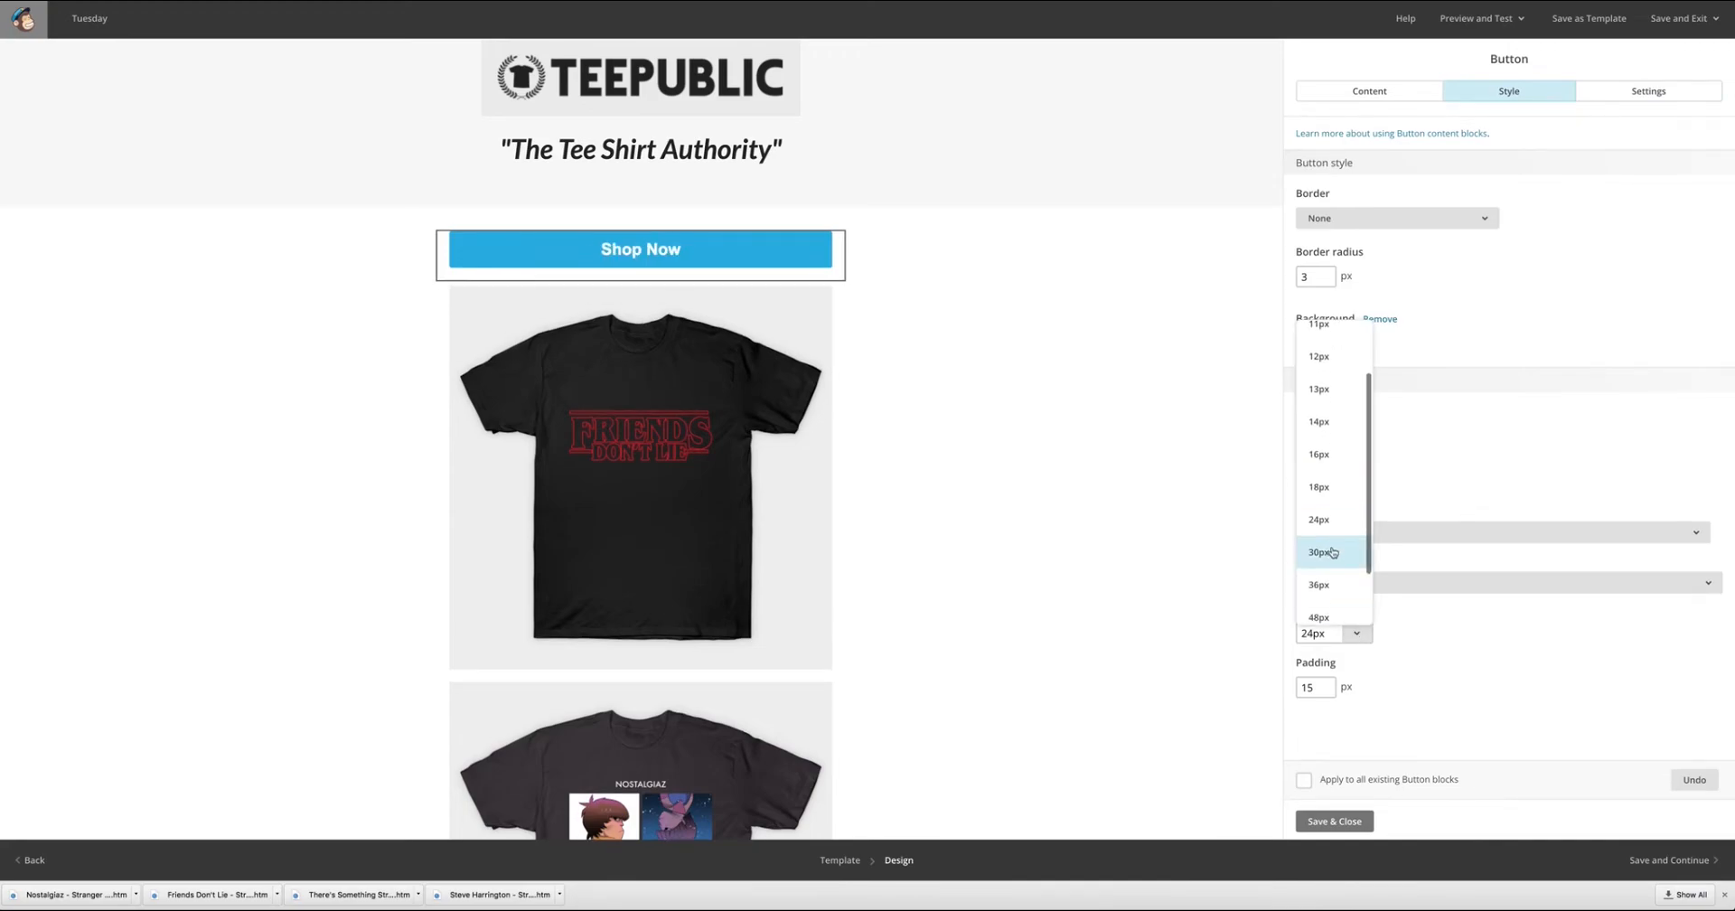
left_click(1333, 552)
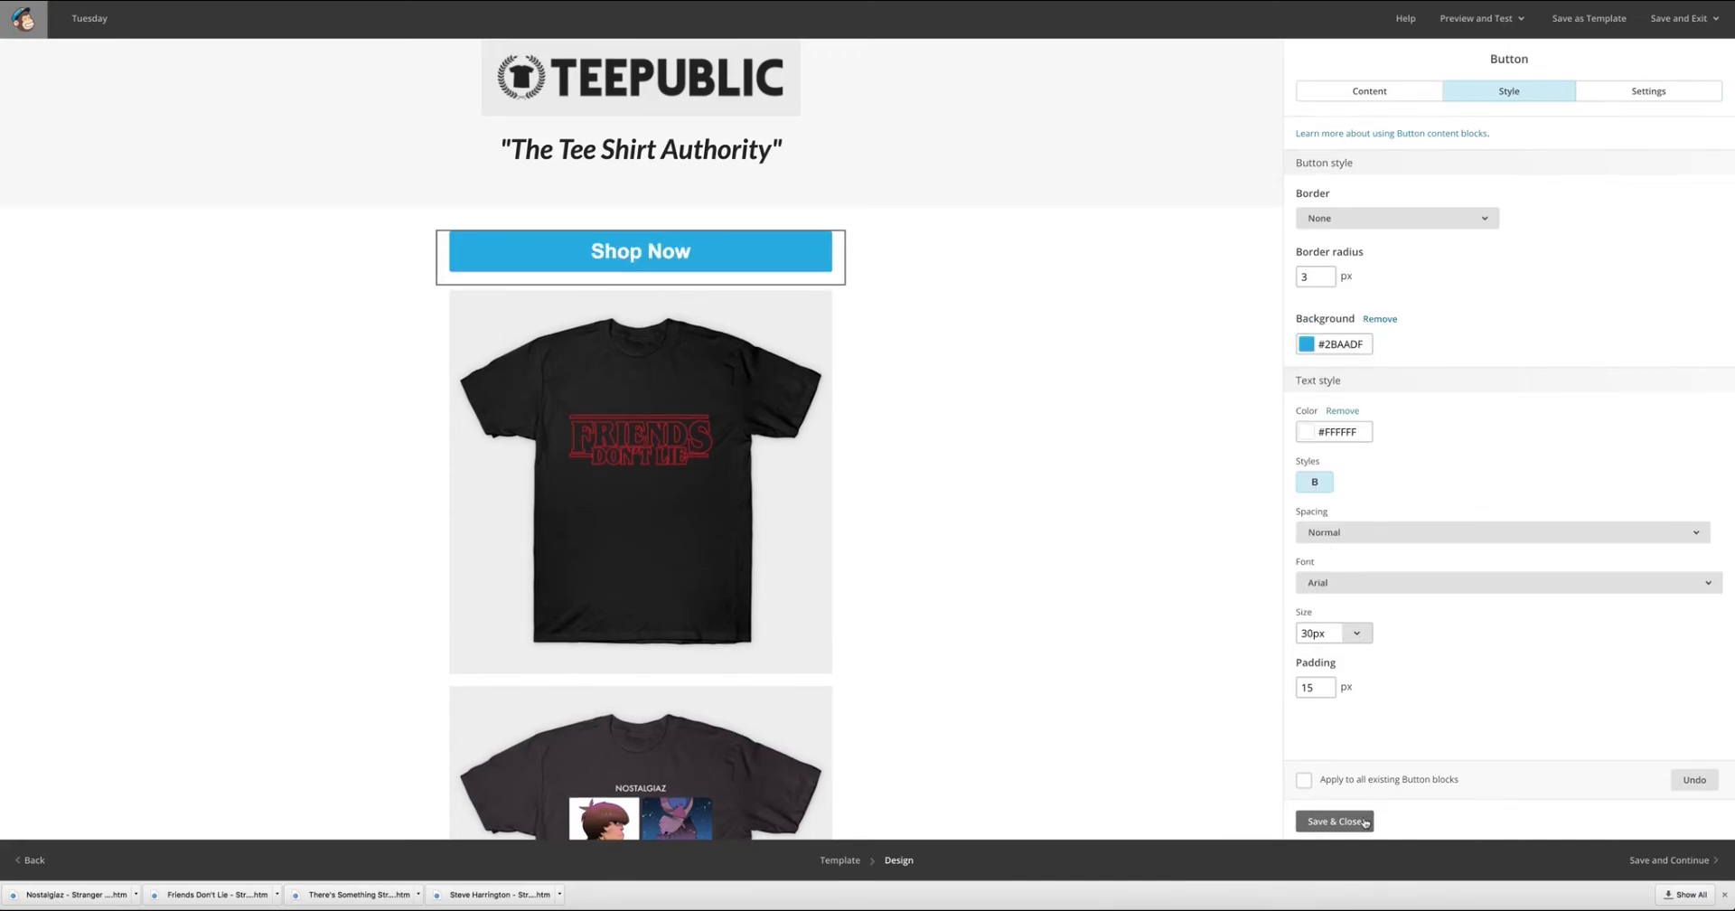
left_click(1335, 820)
Add a text block below the button reading "If you love Stranger Things as much as I do, you are going to love these new tee shirt releases!".
scroll(1046, 596, "down", 1)
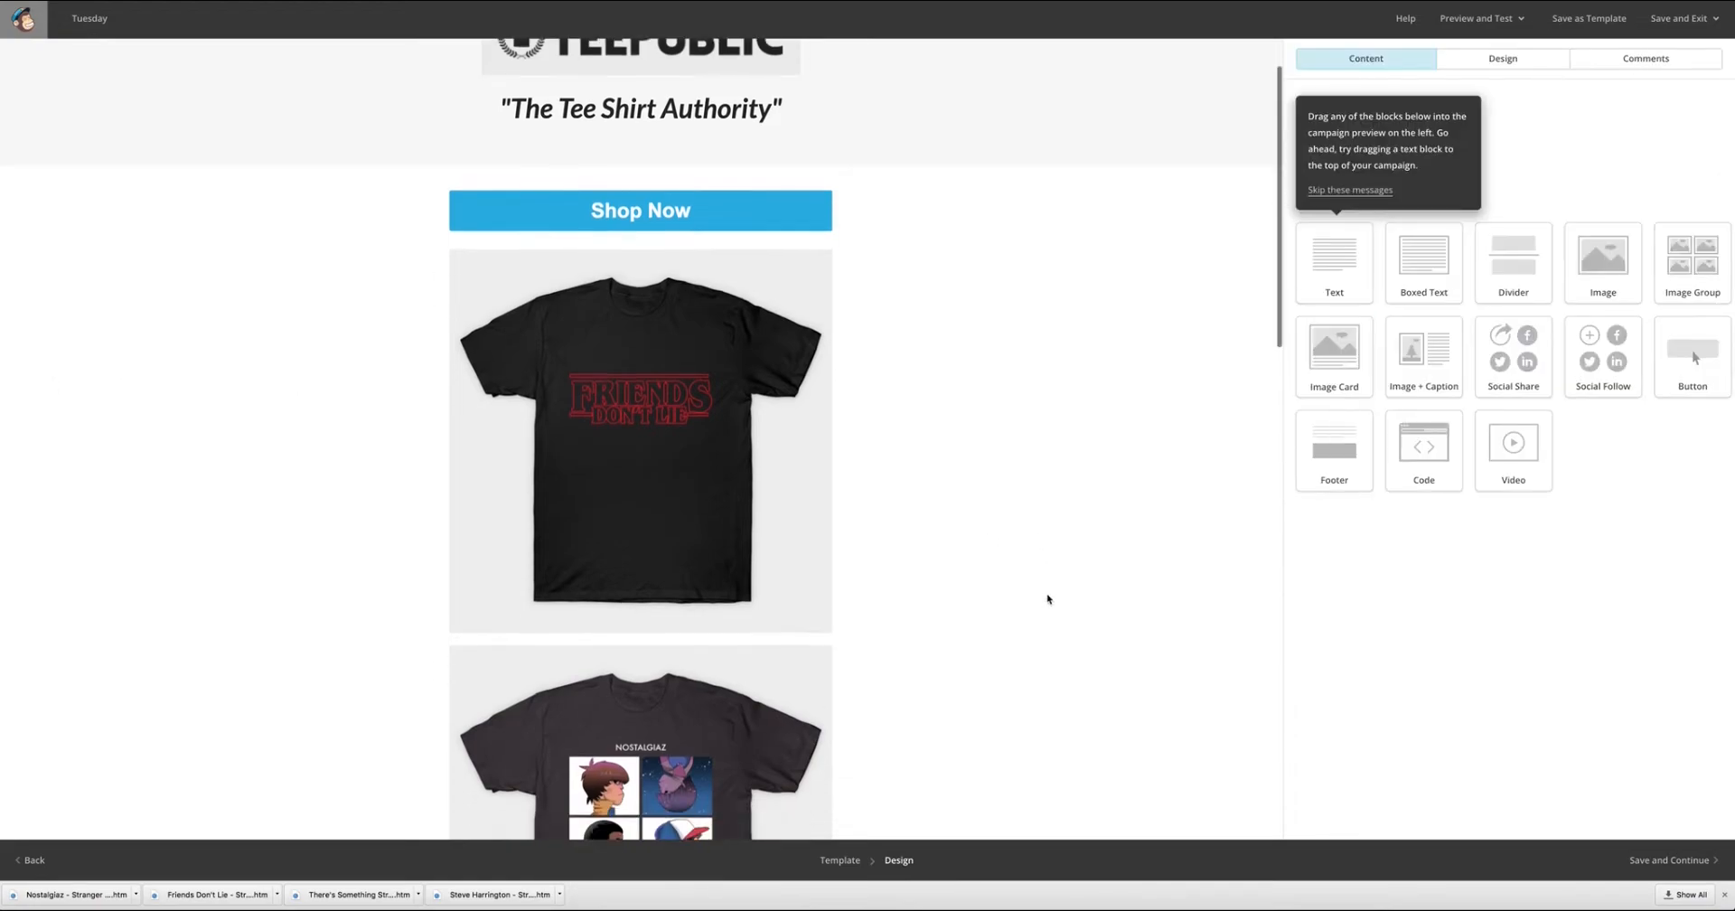
left_click_drag(1334, 262, 667, 271)
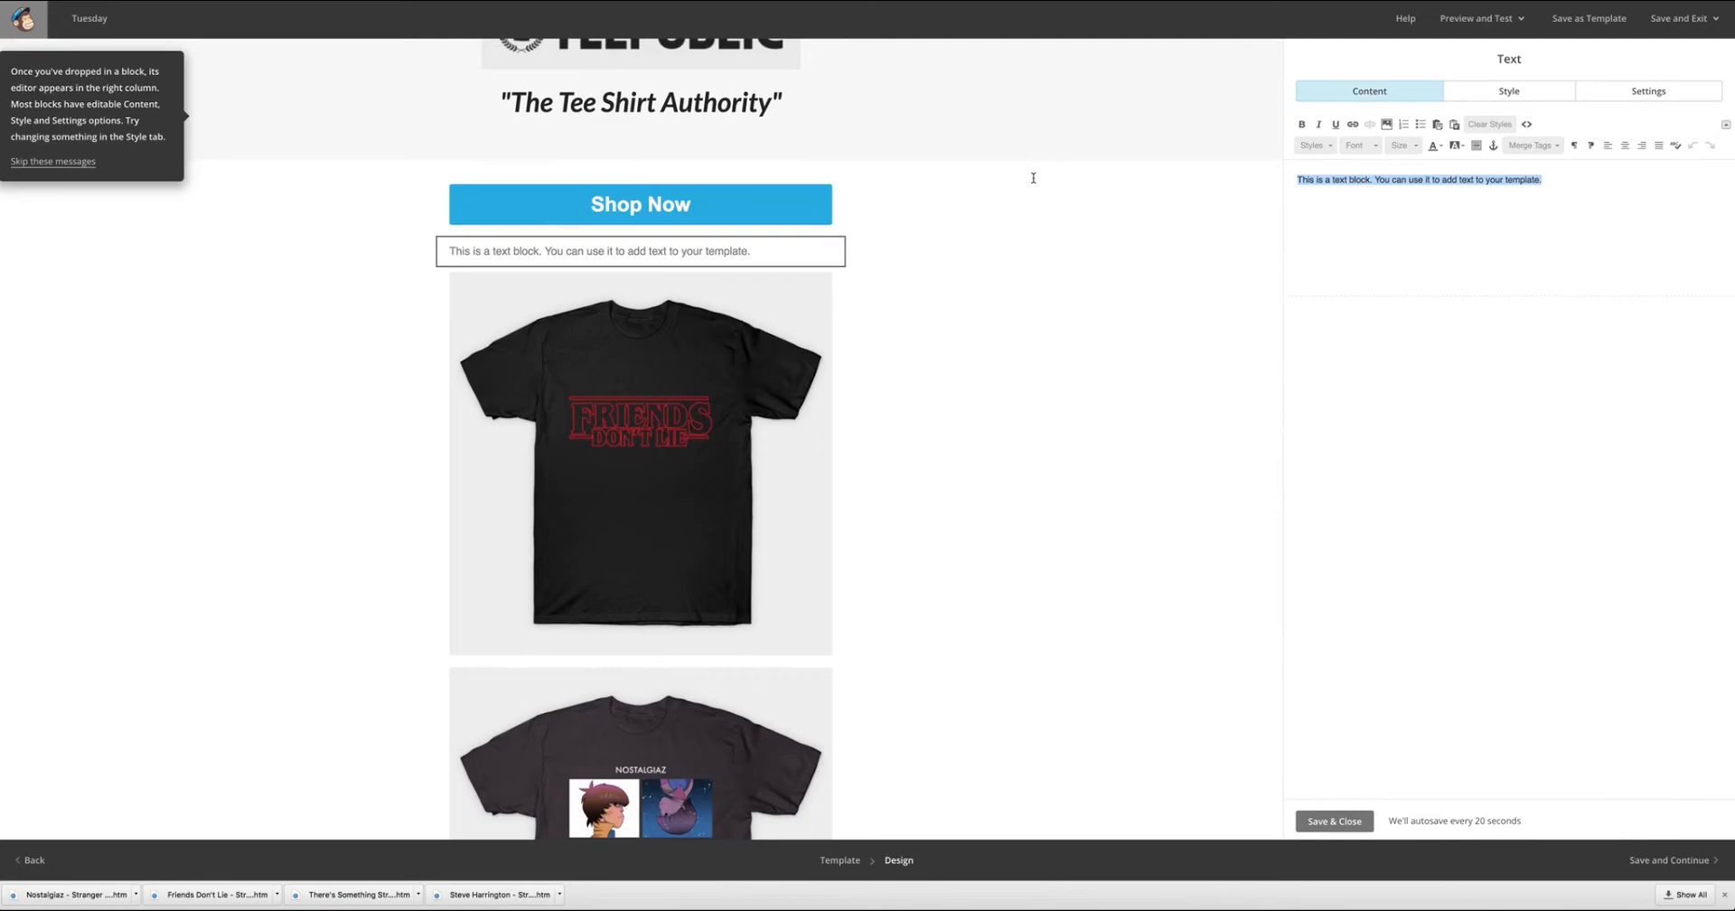
type("If you love")
scroll(1033, 178, "down", 2)
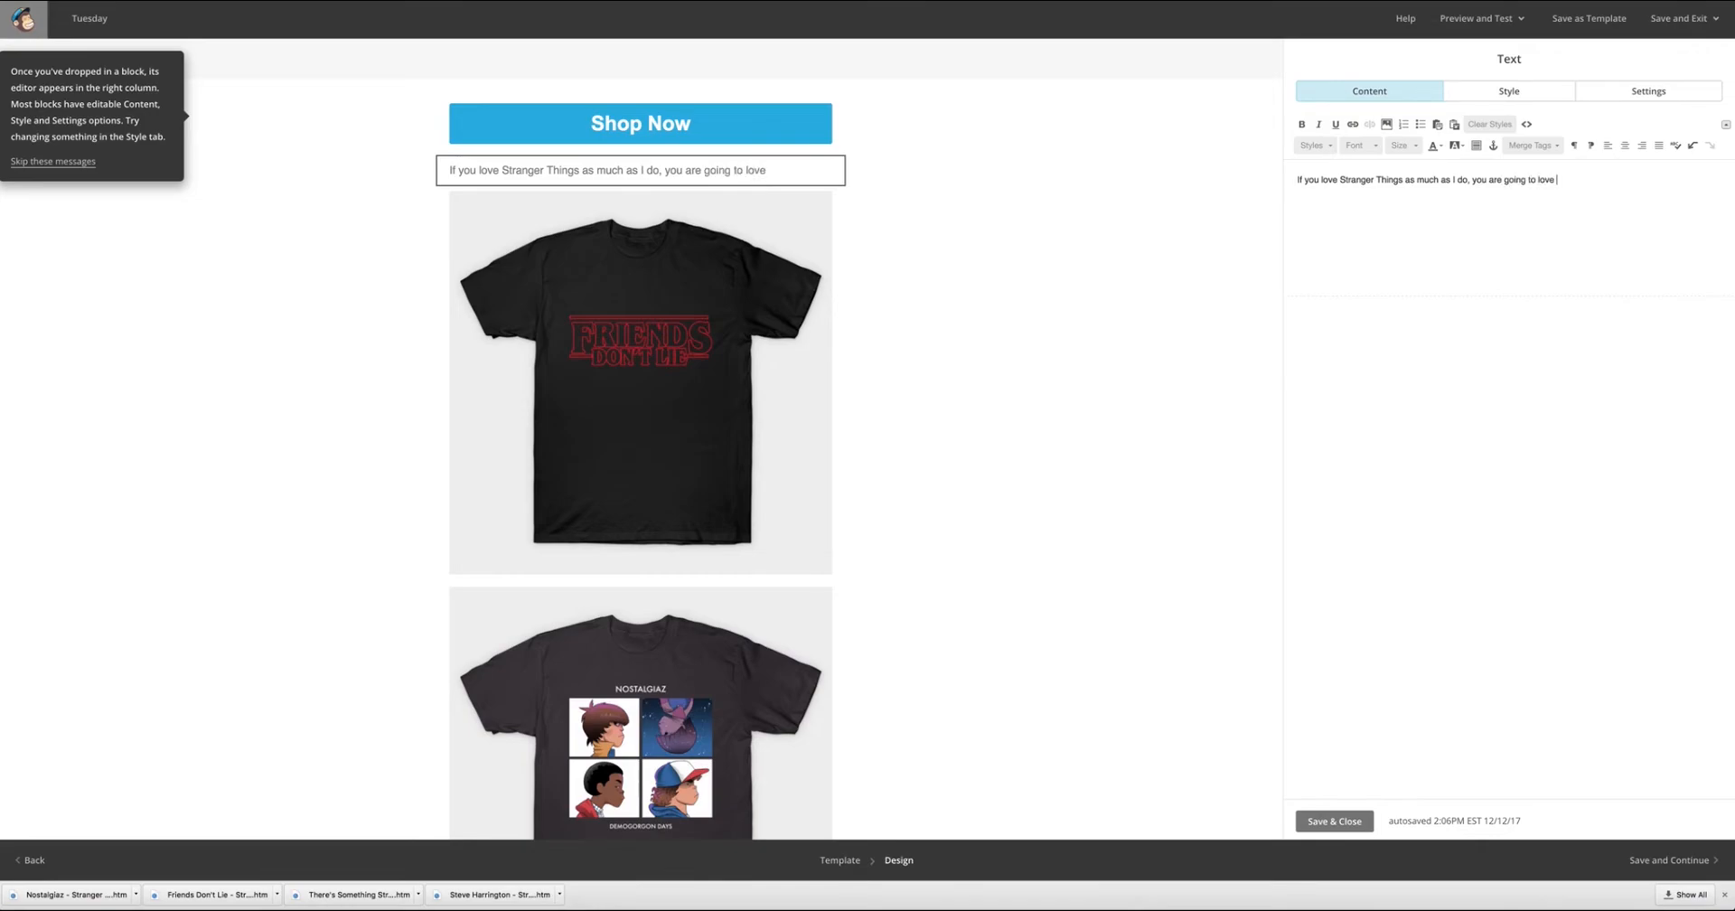
type("ese new tees")
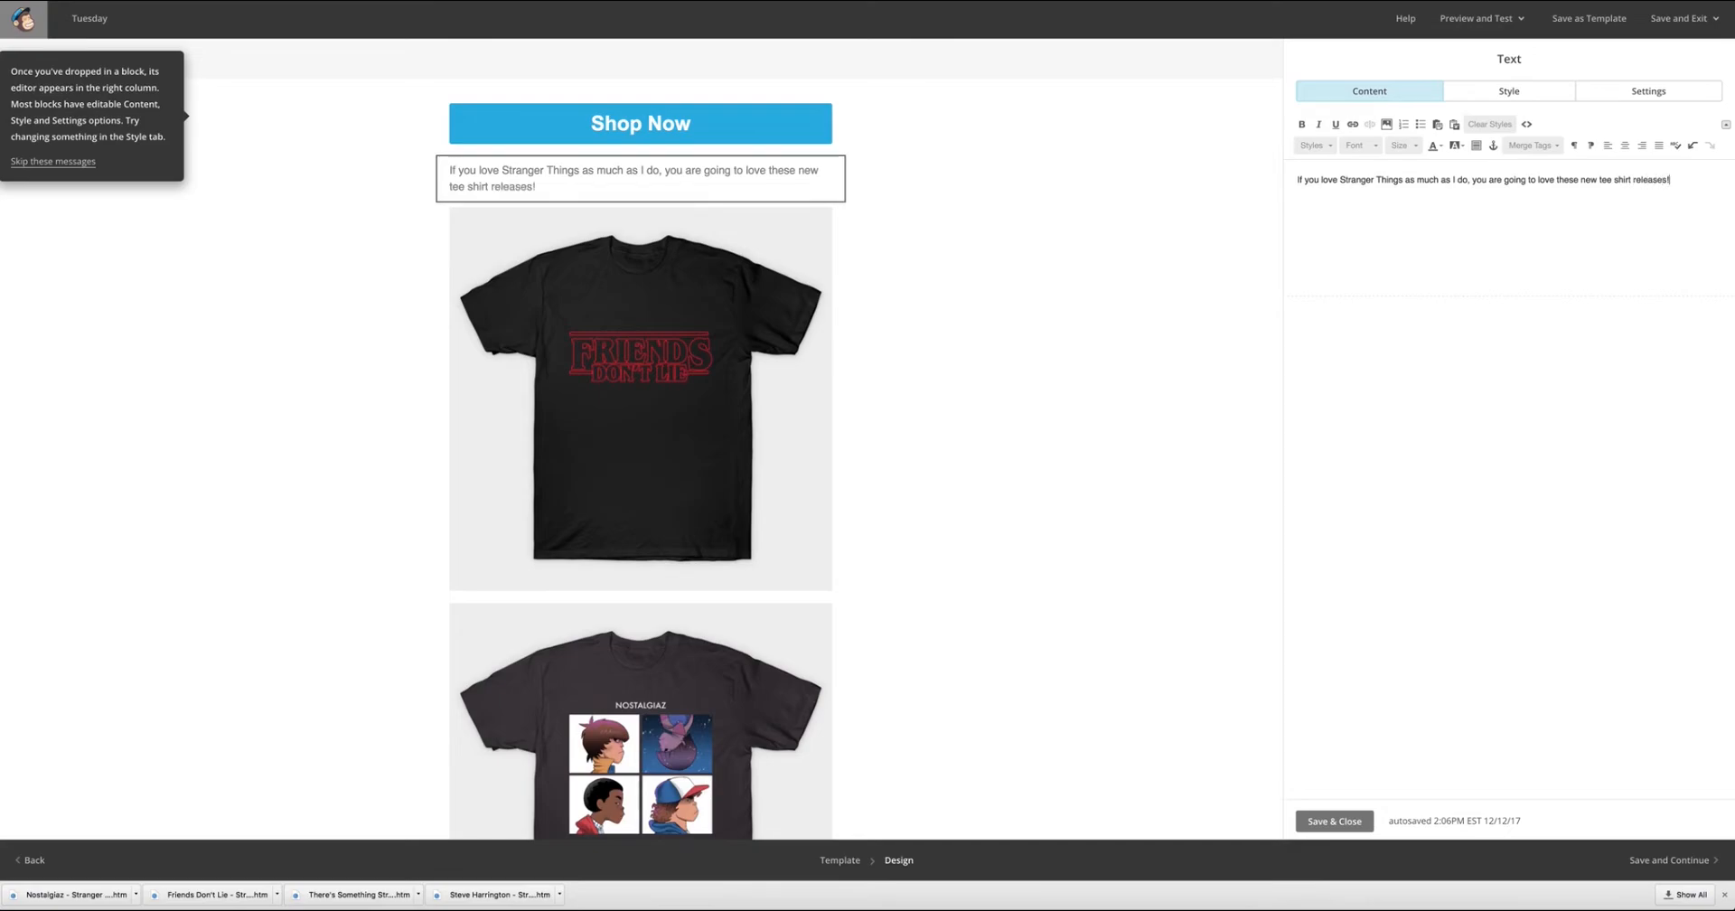
Center the Stranger Things intro sentence and set its font to Lato.
left_click(1363, 146)
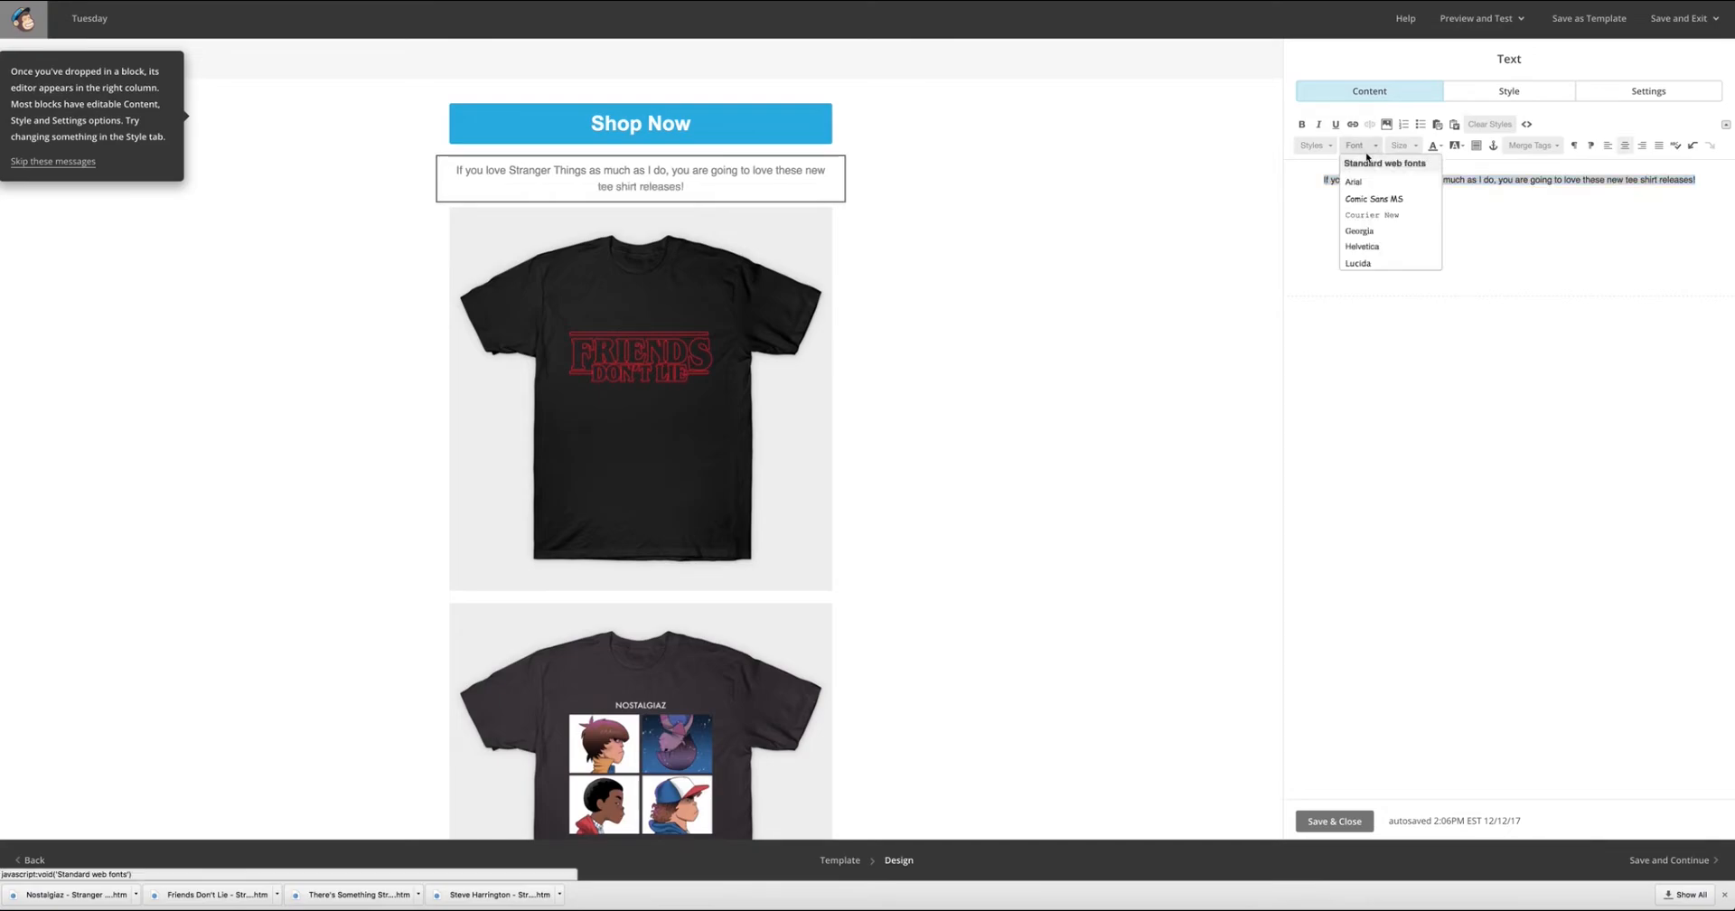
scroll(1379, 217, "down", 5)
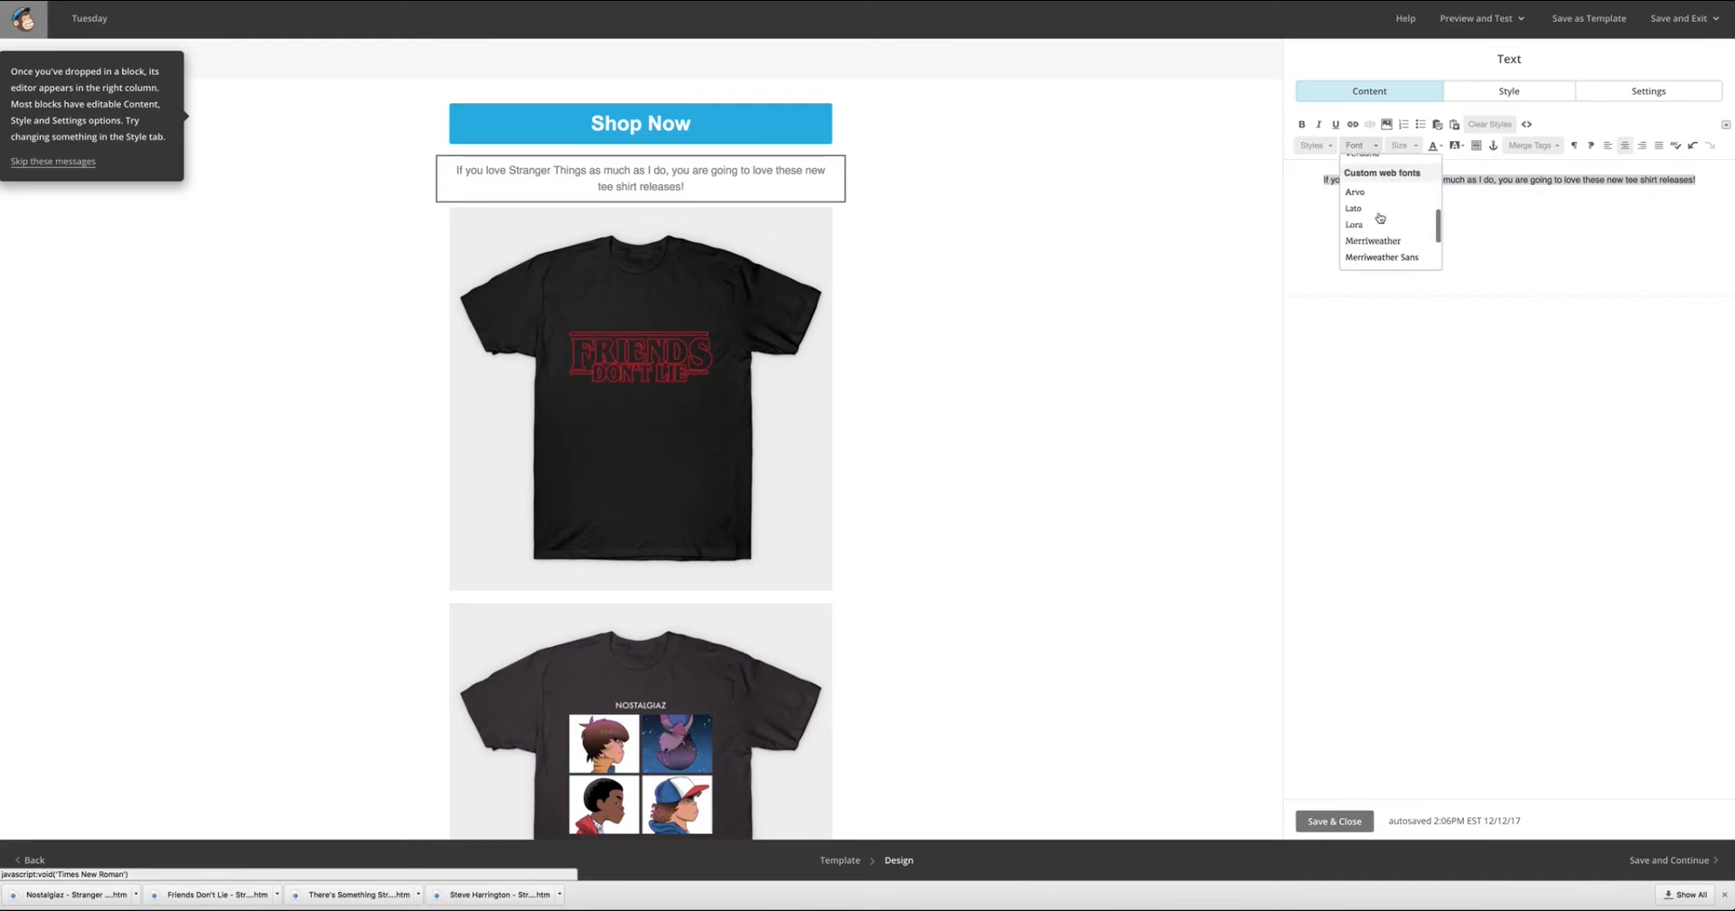
left_click(1380, 223)
left_click(1360, 145)
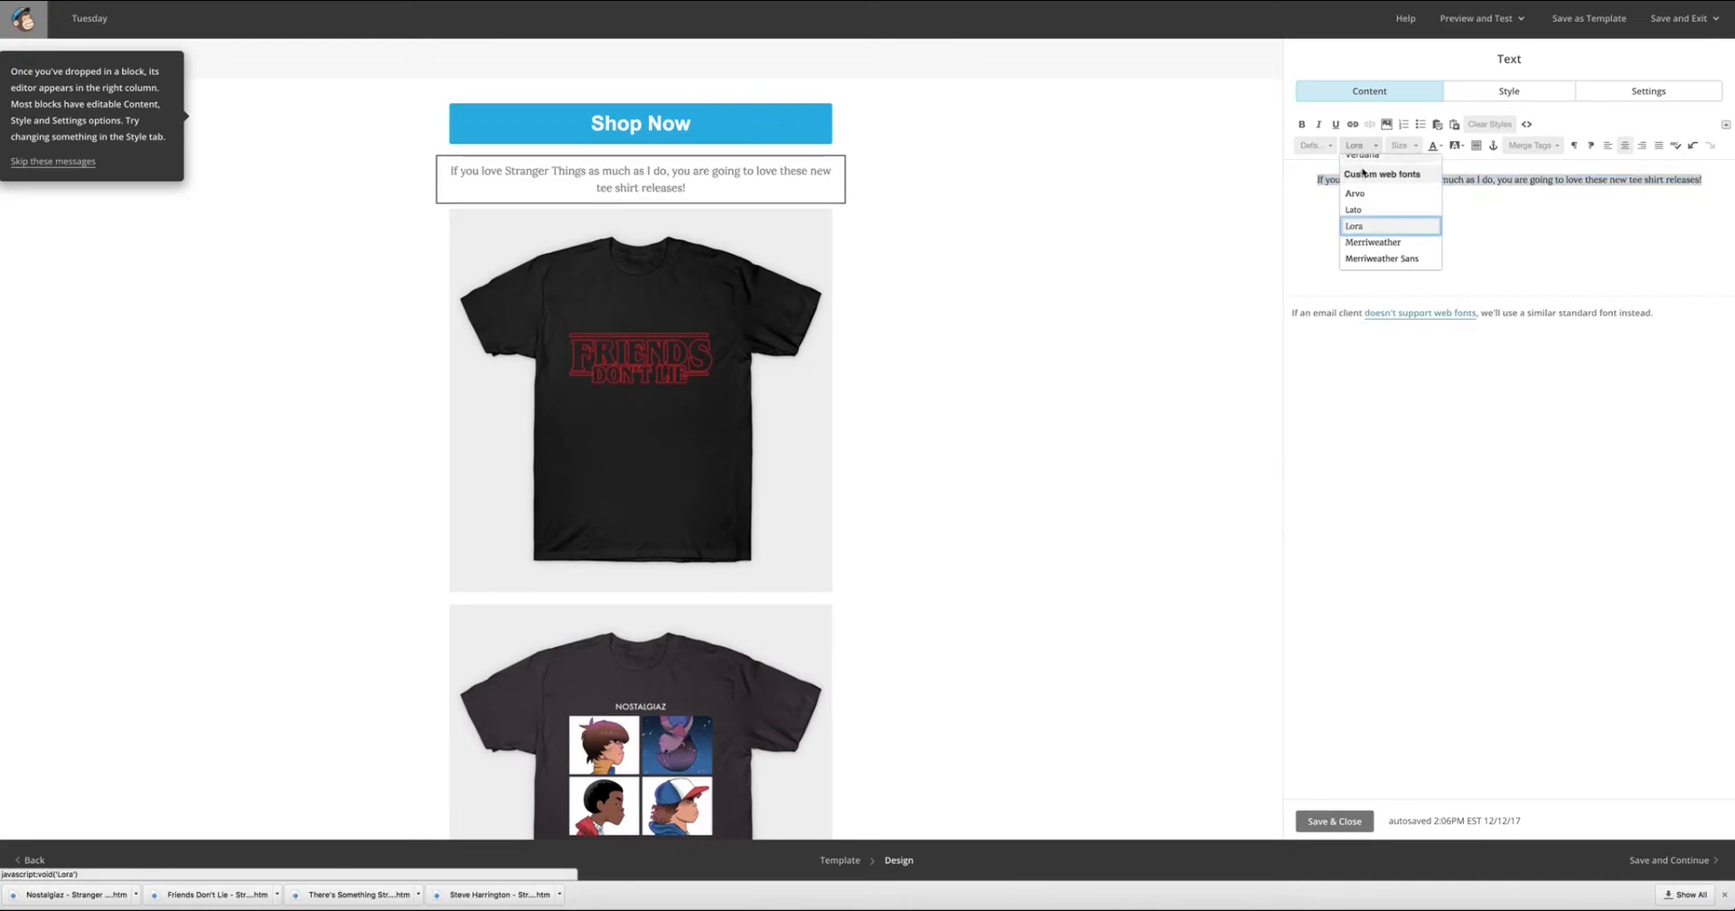
left_click(1354, 210)
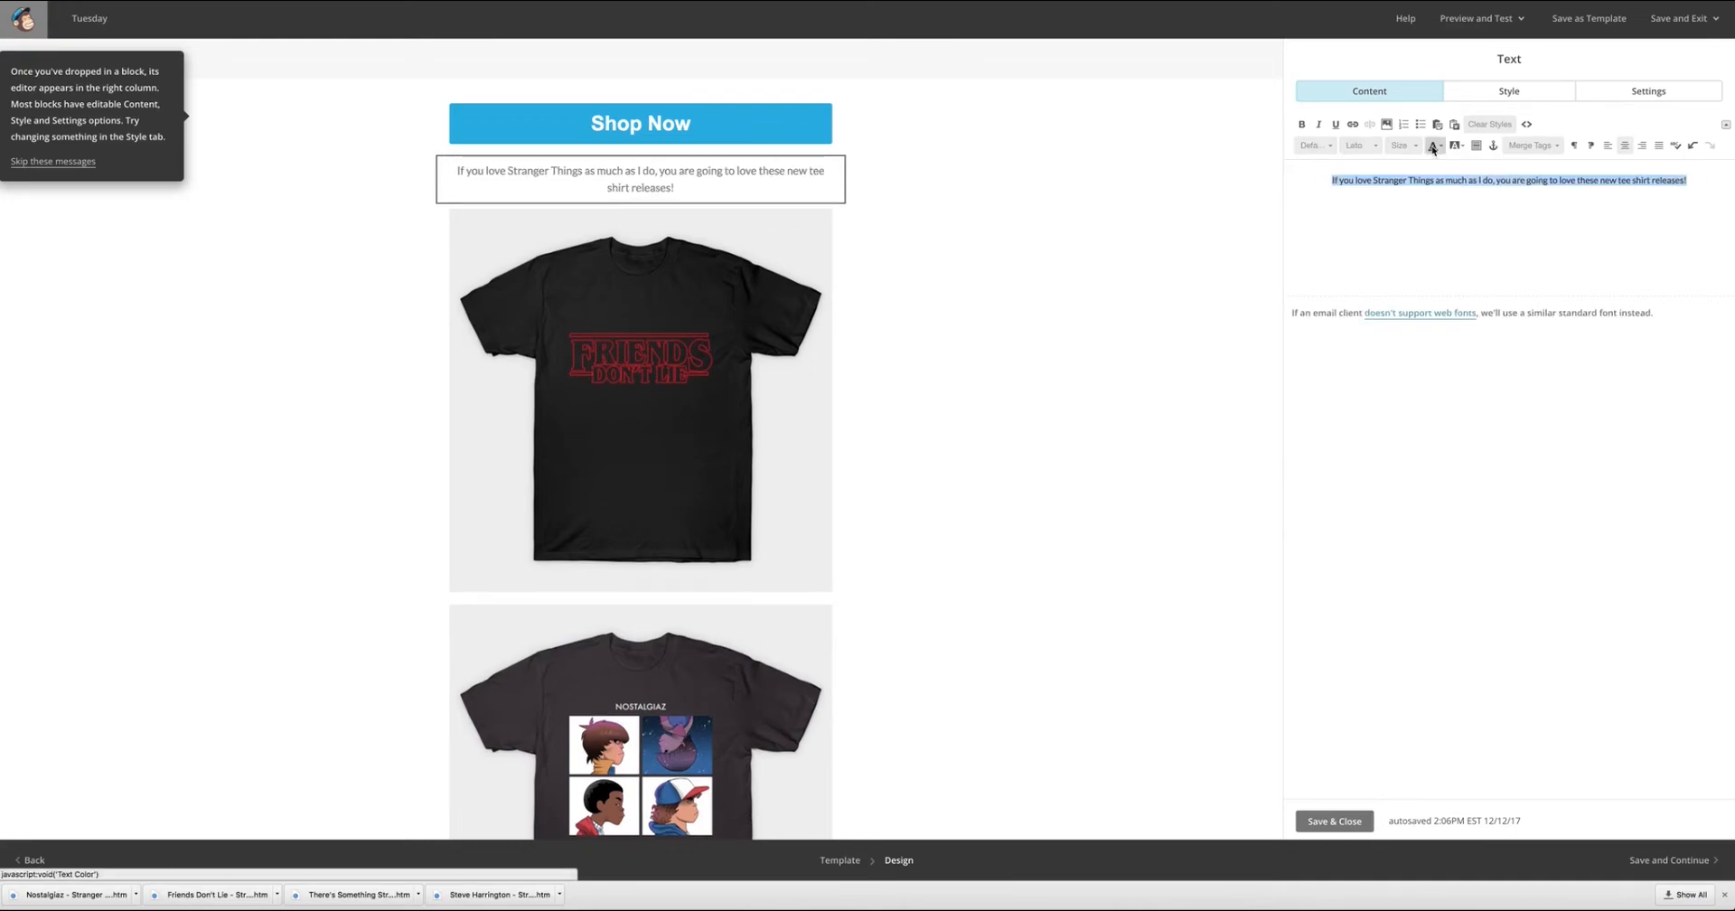
Make the Stranger Things intro sentence black and italic, and close its text block.
left_click(1318, 123)
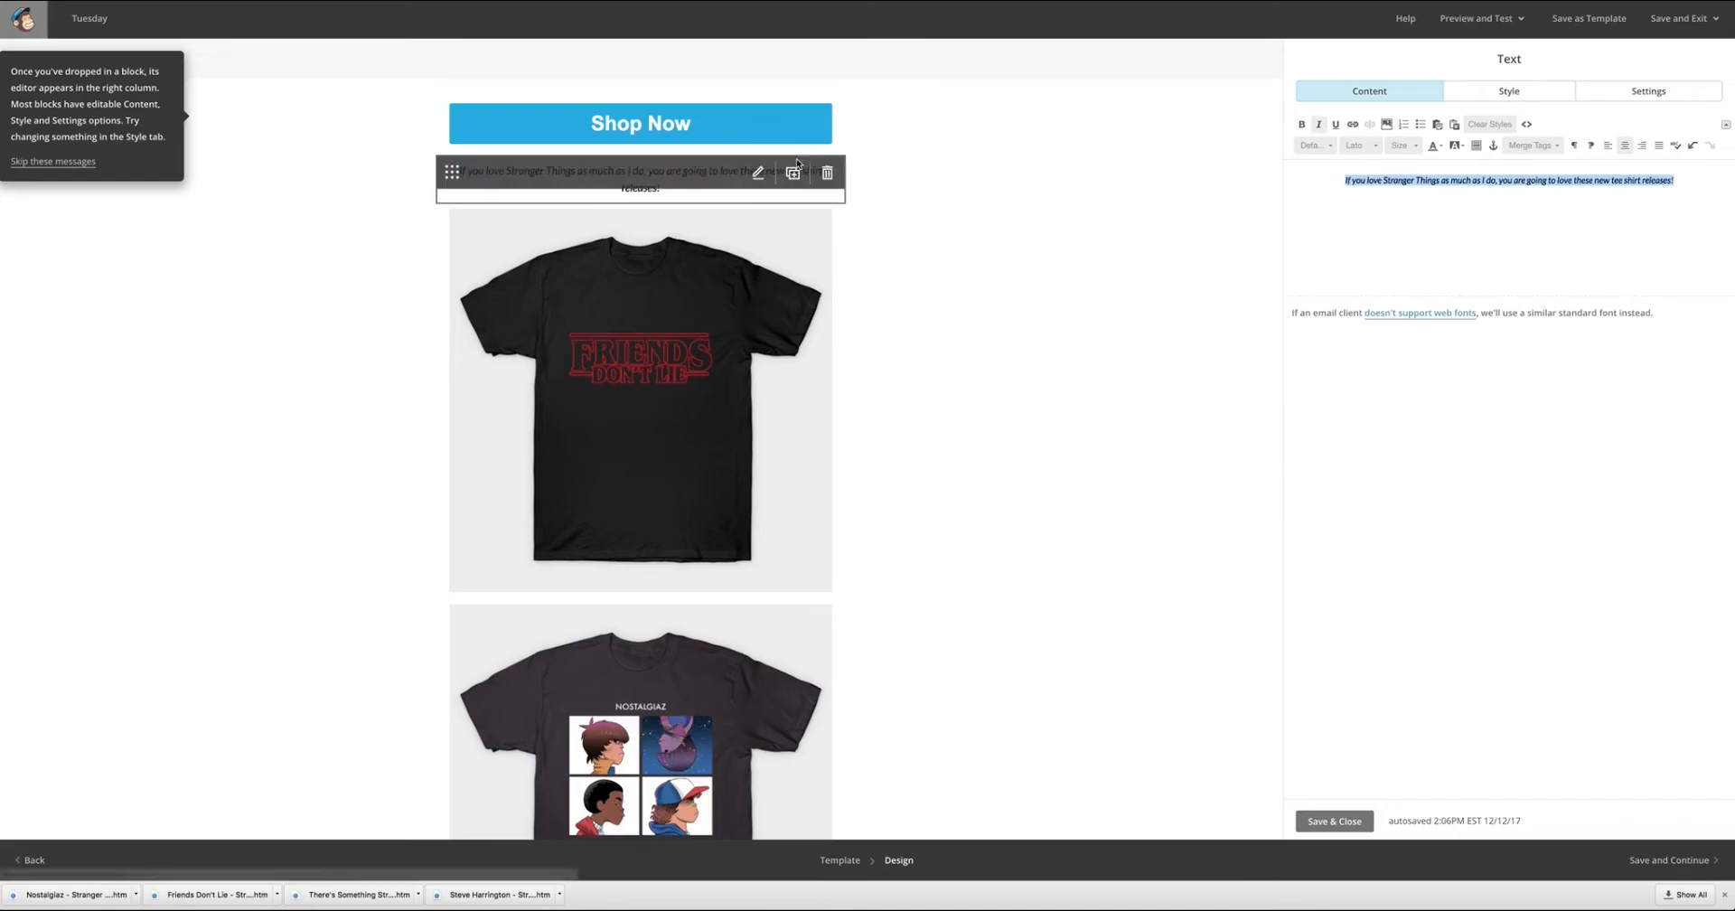
left_click(1385, 234)
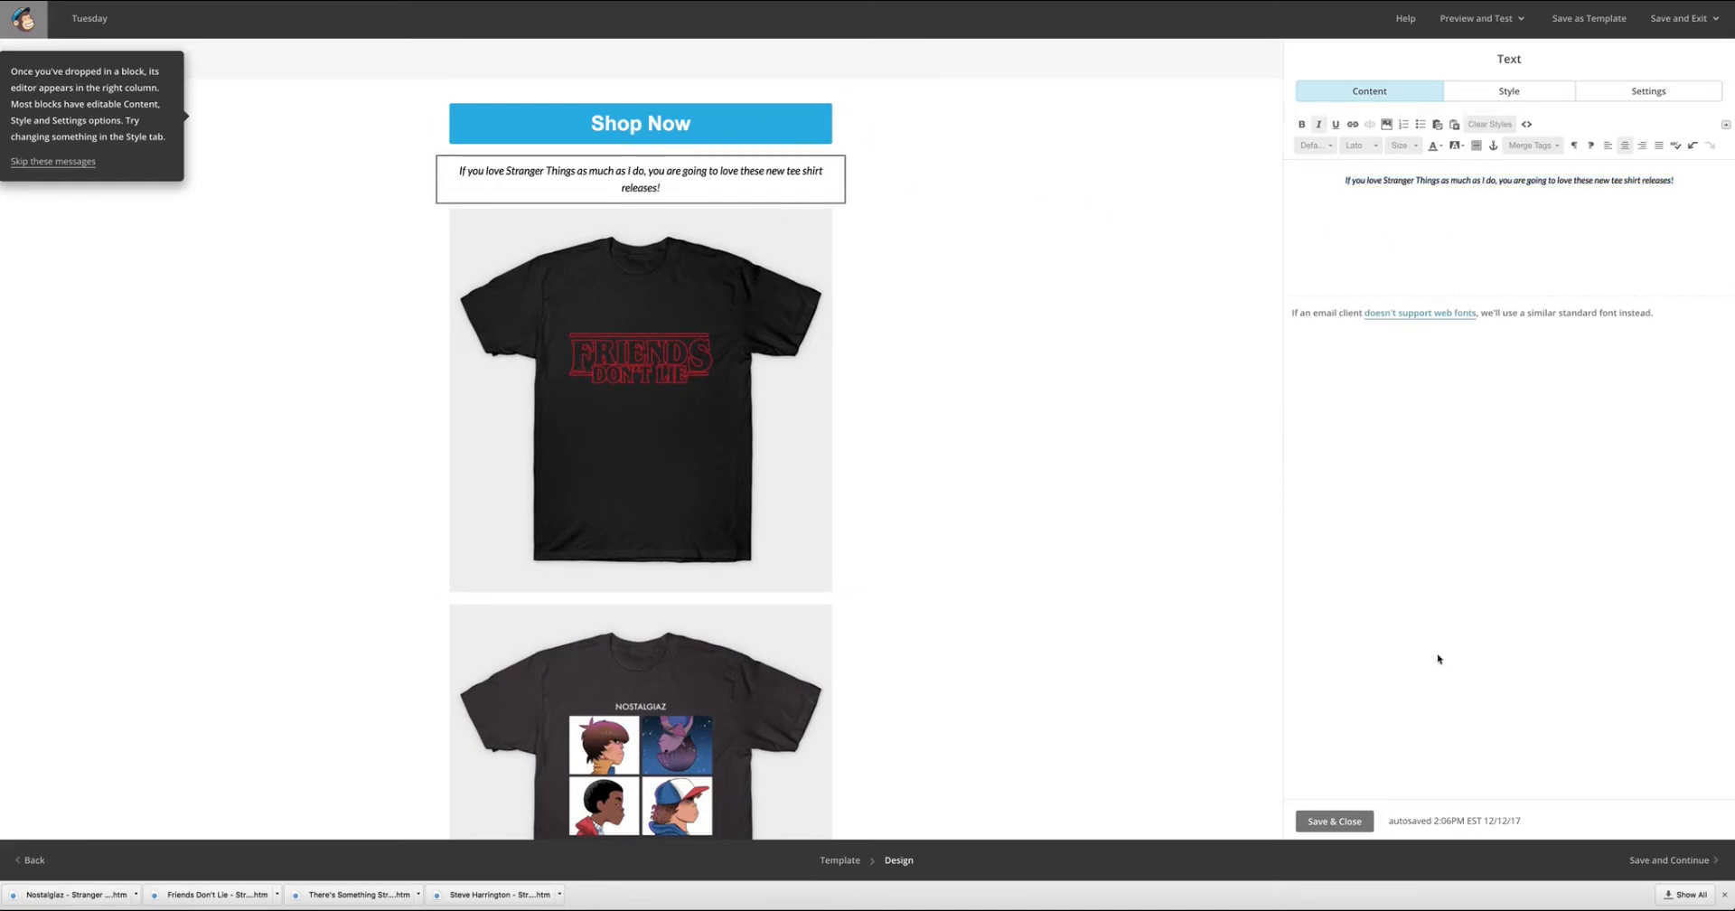
left_click(476, 197)
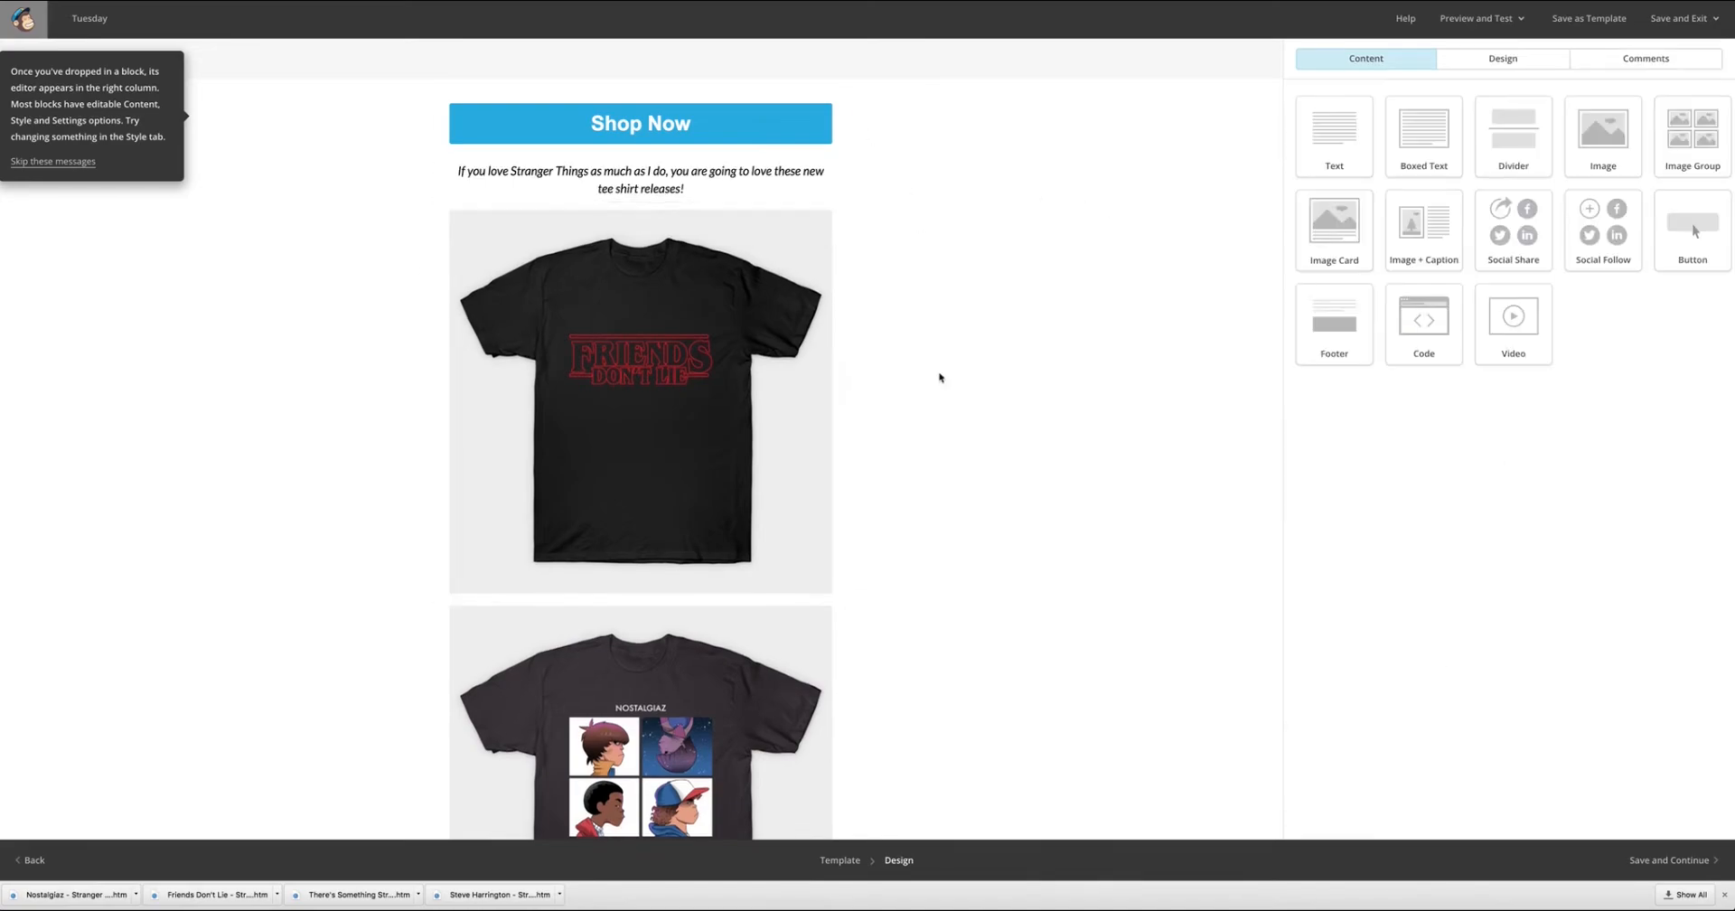
Look over the shirt images and view the link settings of the Friends Don't Lie shirt image without adding a link.
scroll(939, 376, "up", 2)
scroll(947, 379, "down", 5)
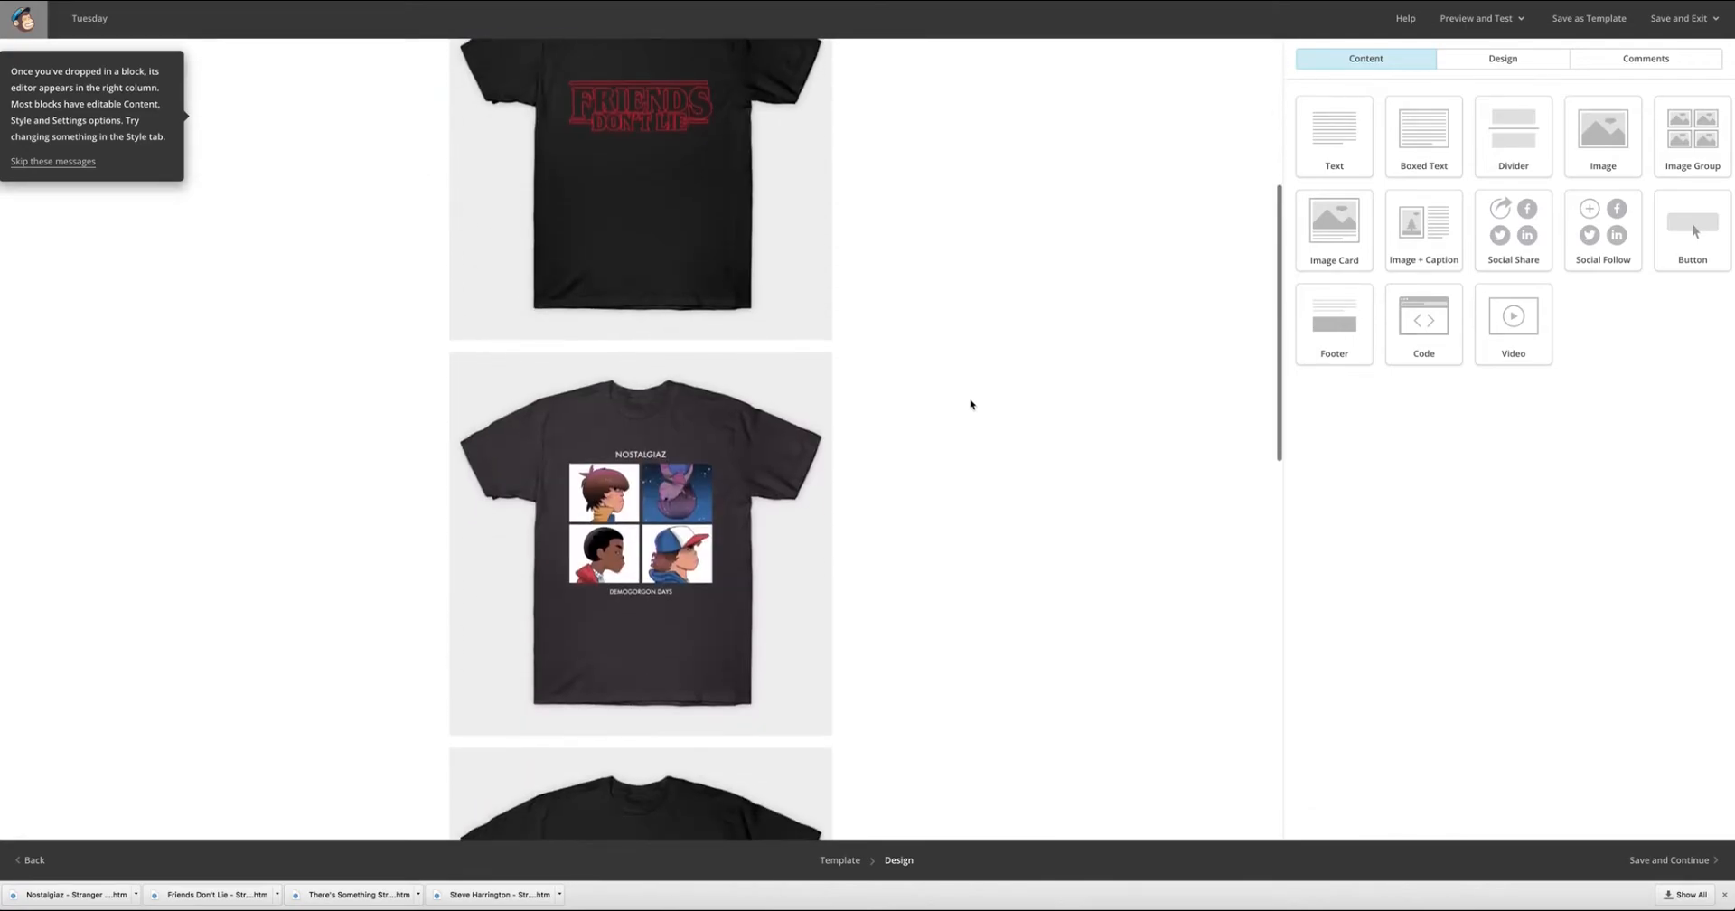
scroll(971, 404, "down", 7)
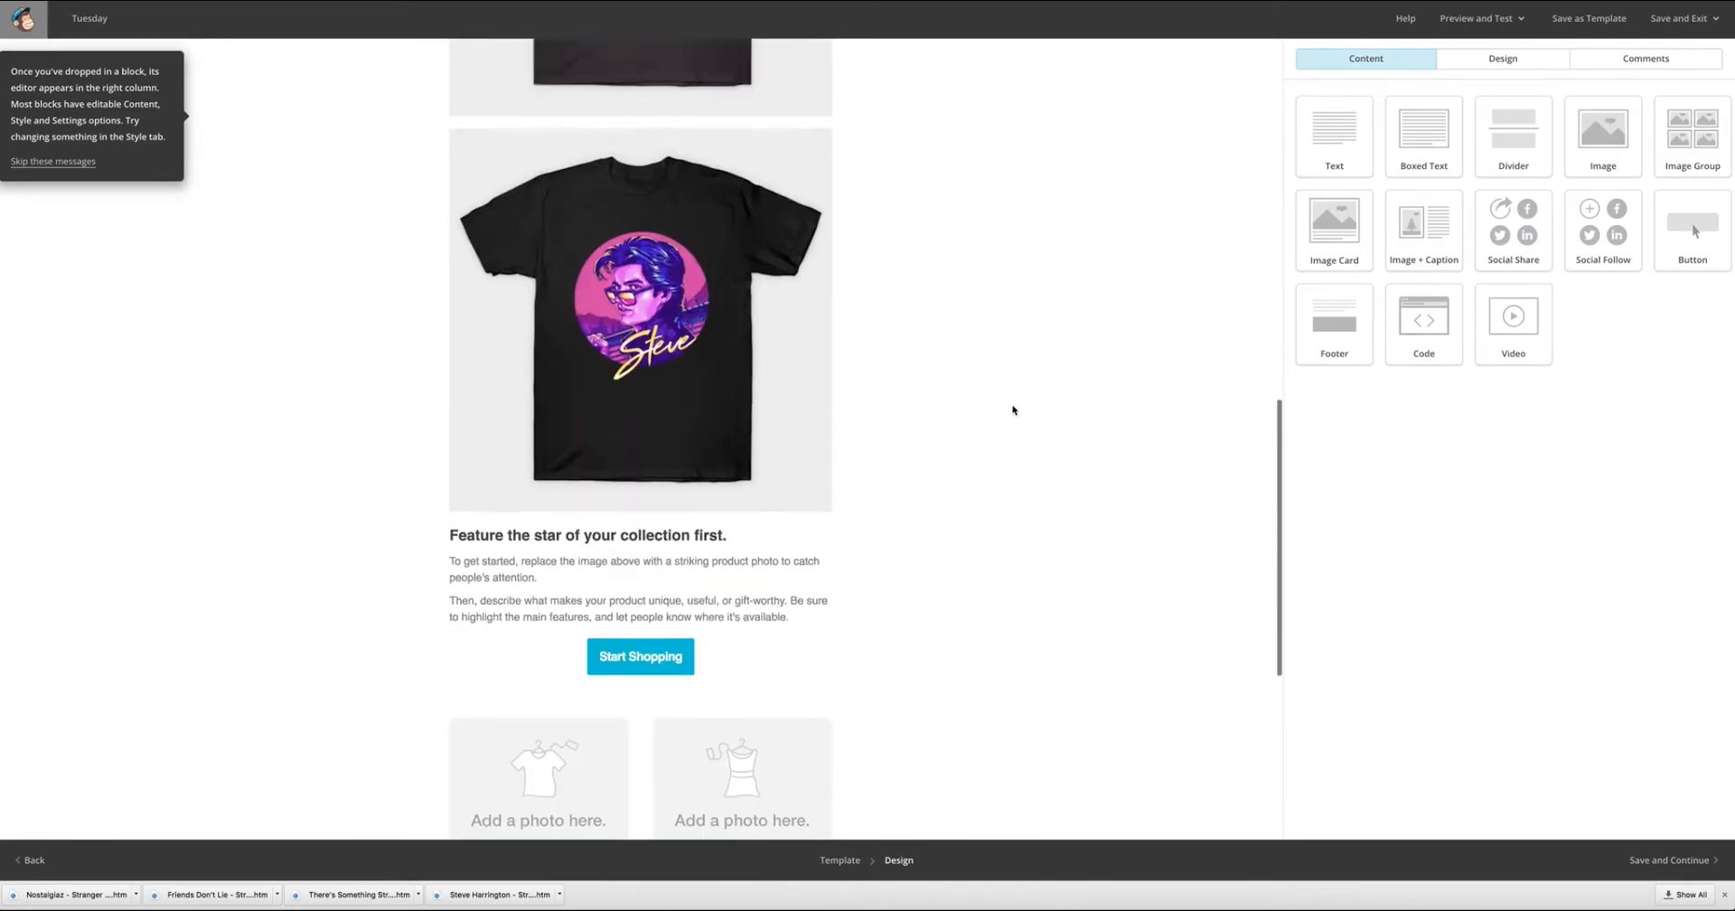
scroll(1014, 409, "up", 2)
scroll(1008, 413, "down", 3)
scroll(864, 236, "up", 10)
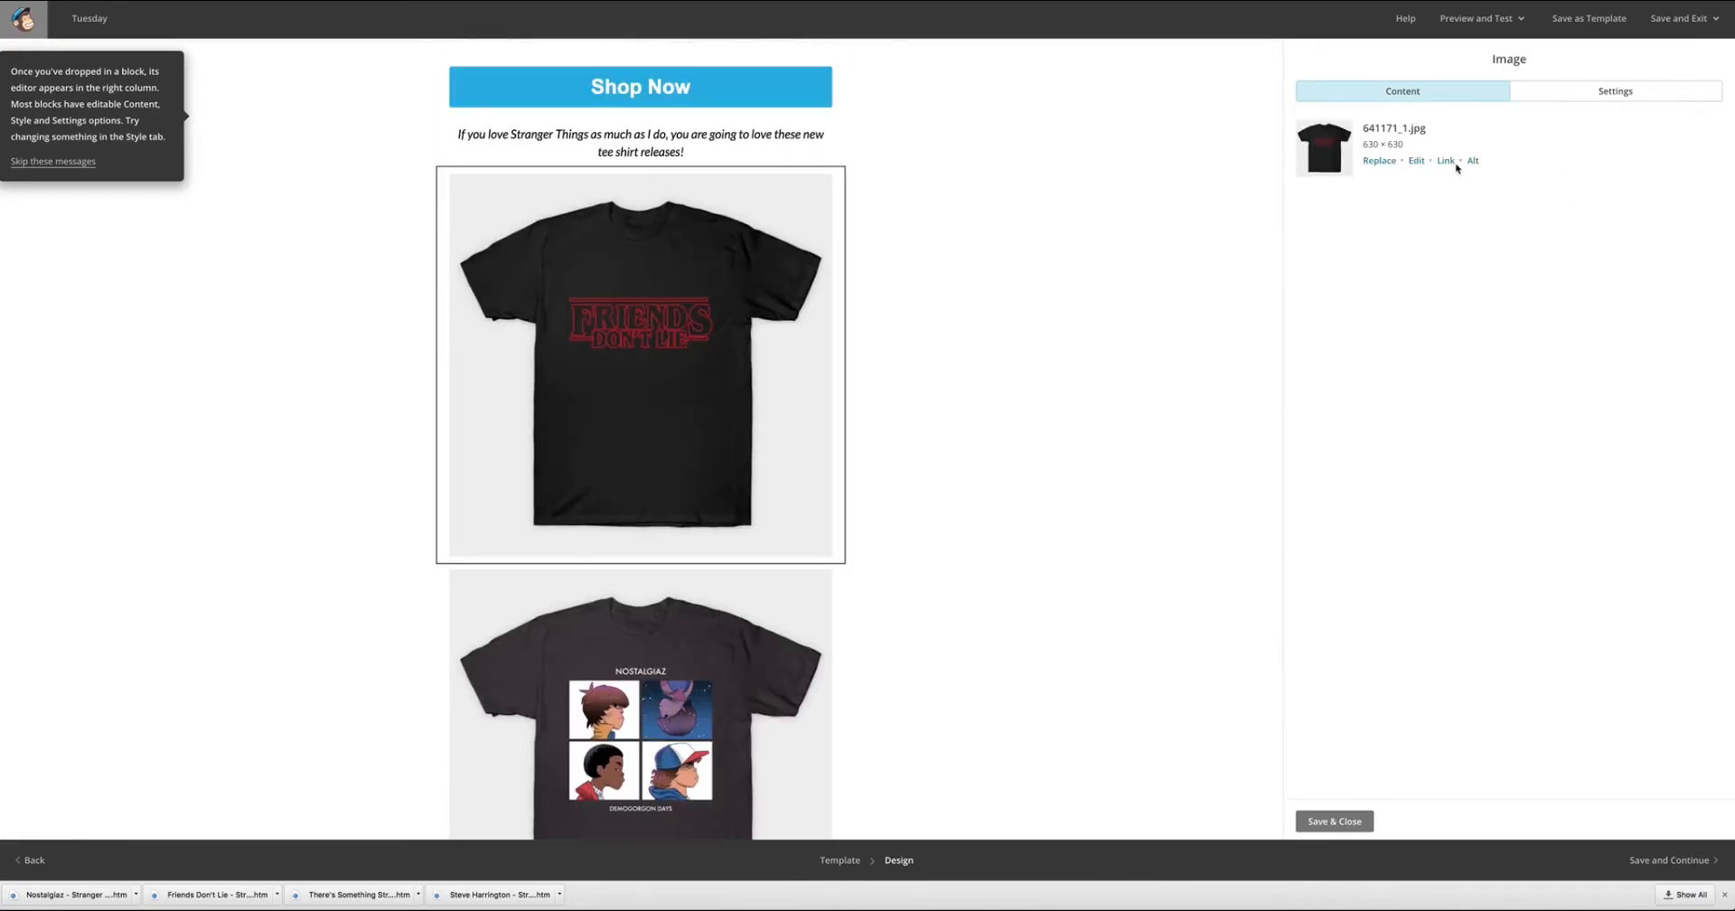
left_click(1447, 163)
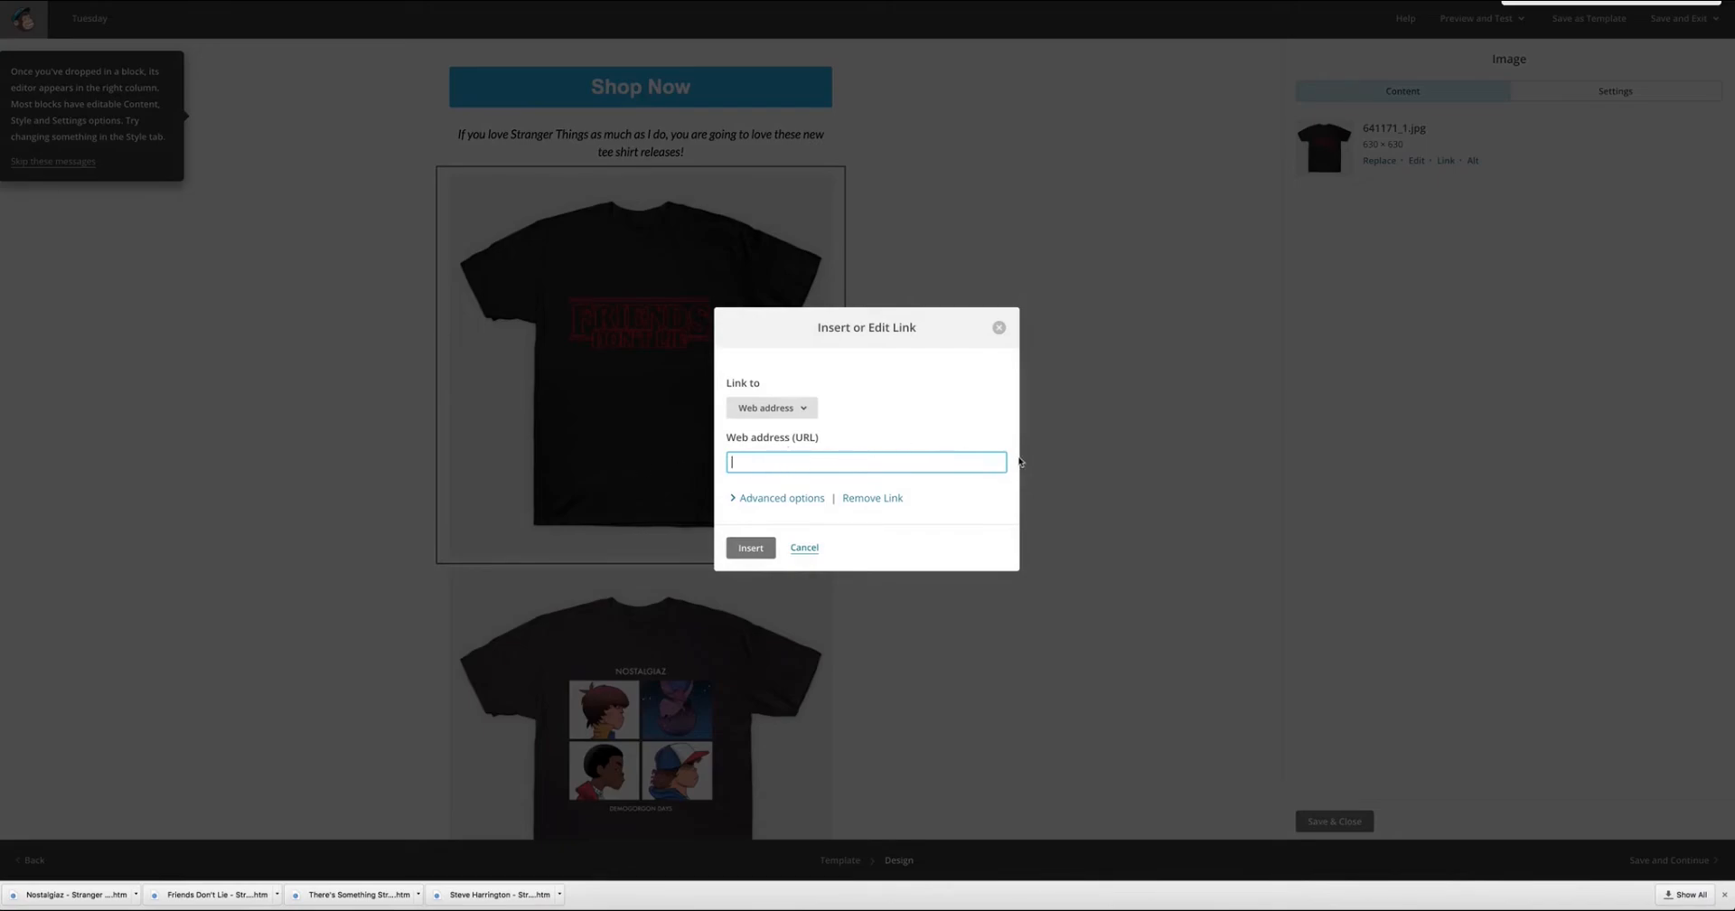
left_click(999, 327)
Replace the placeholder text below the Steve shirt with "Like them all but can't decide which one to get?? Buy the bundle and save 20% on all 3 shirts!".
scroll(924, 548, "down", 10)
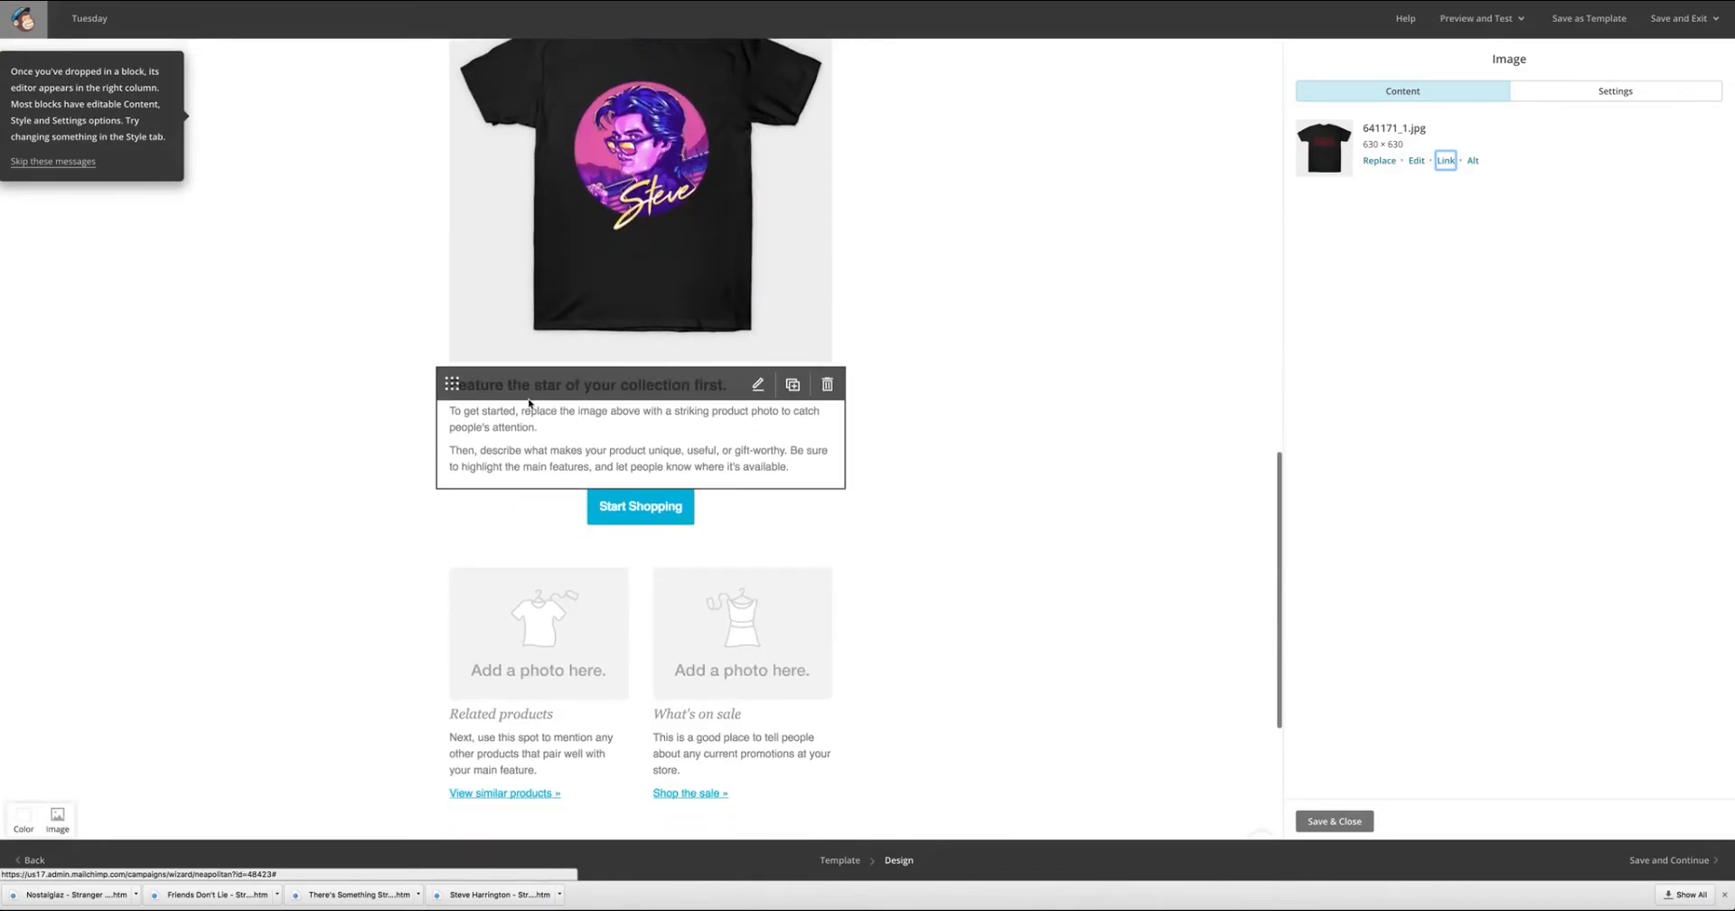
left_click(759, 385)
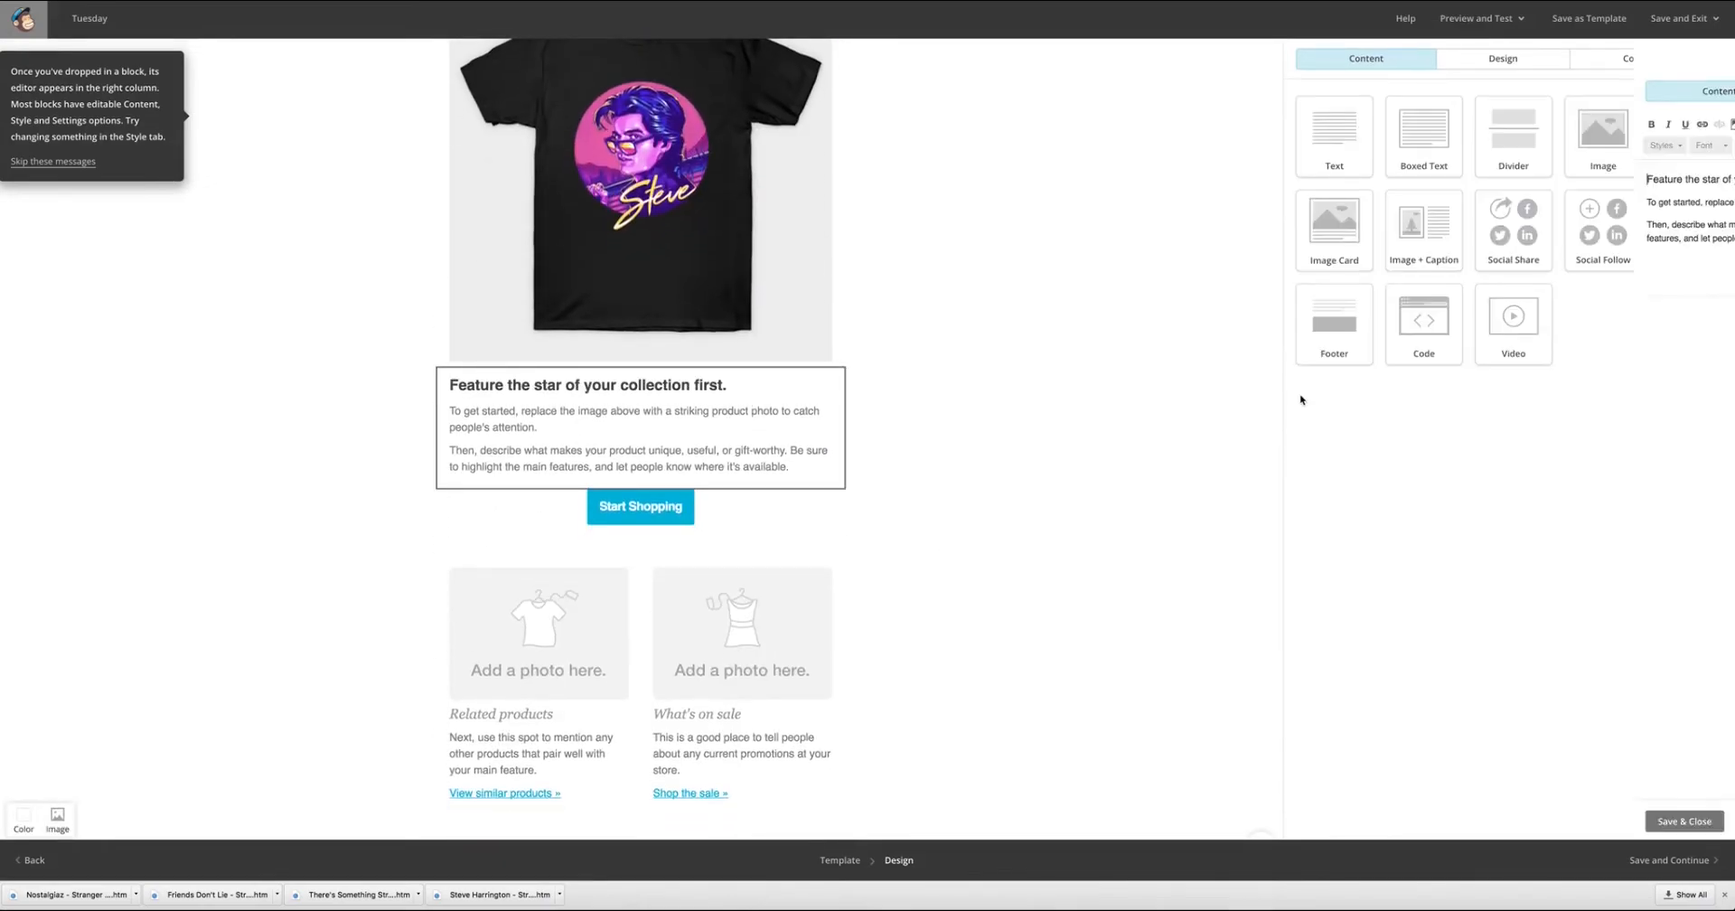
left_click_drag(1568, 248, 1077, 105)
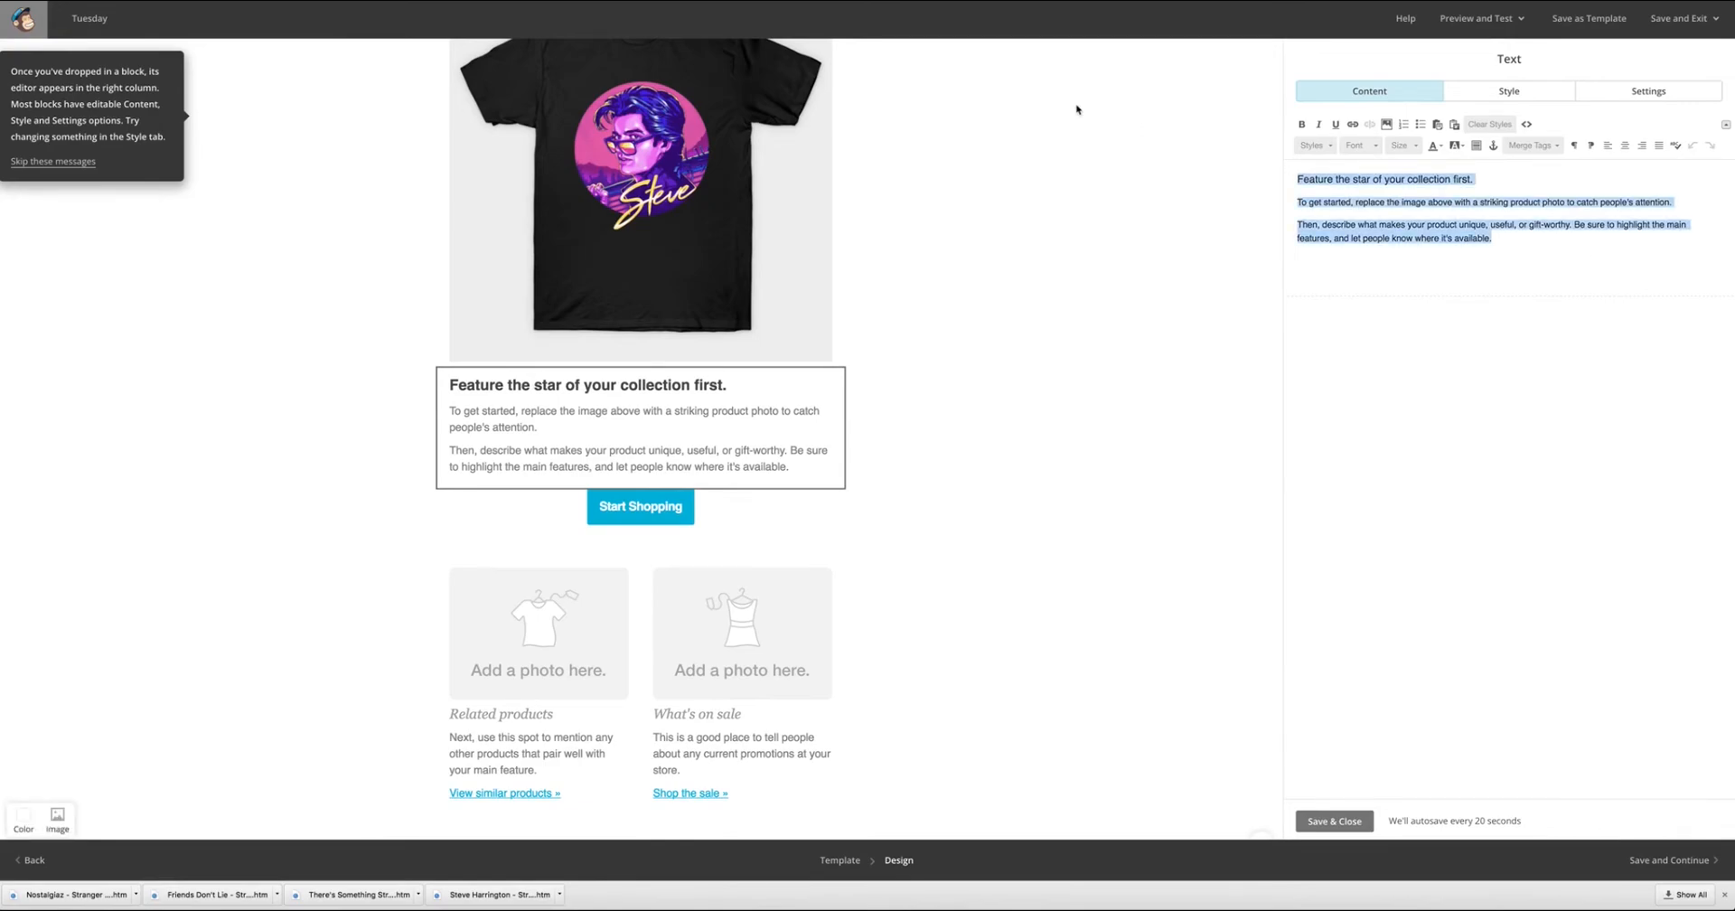
type("Like")
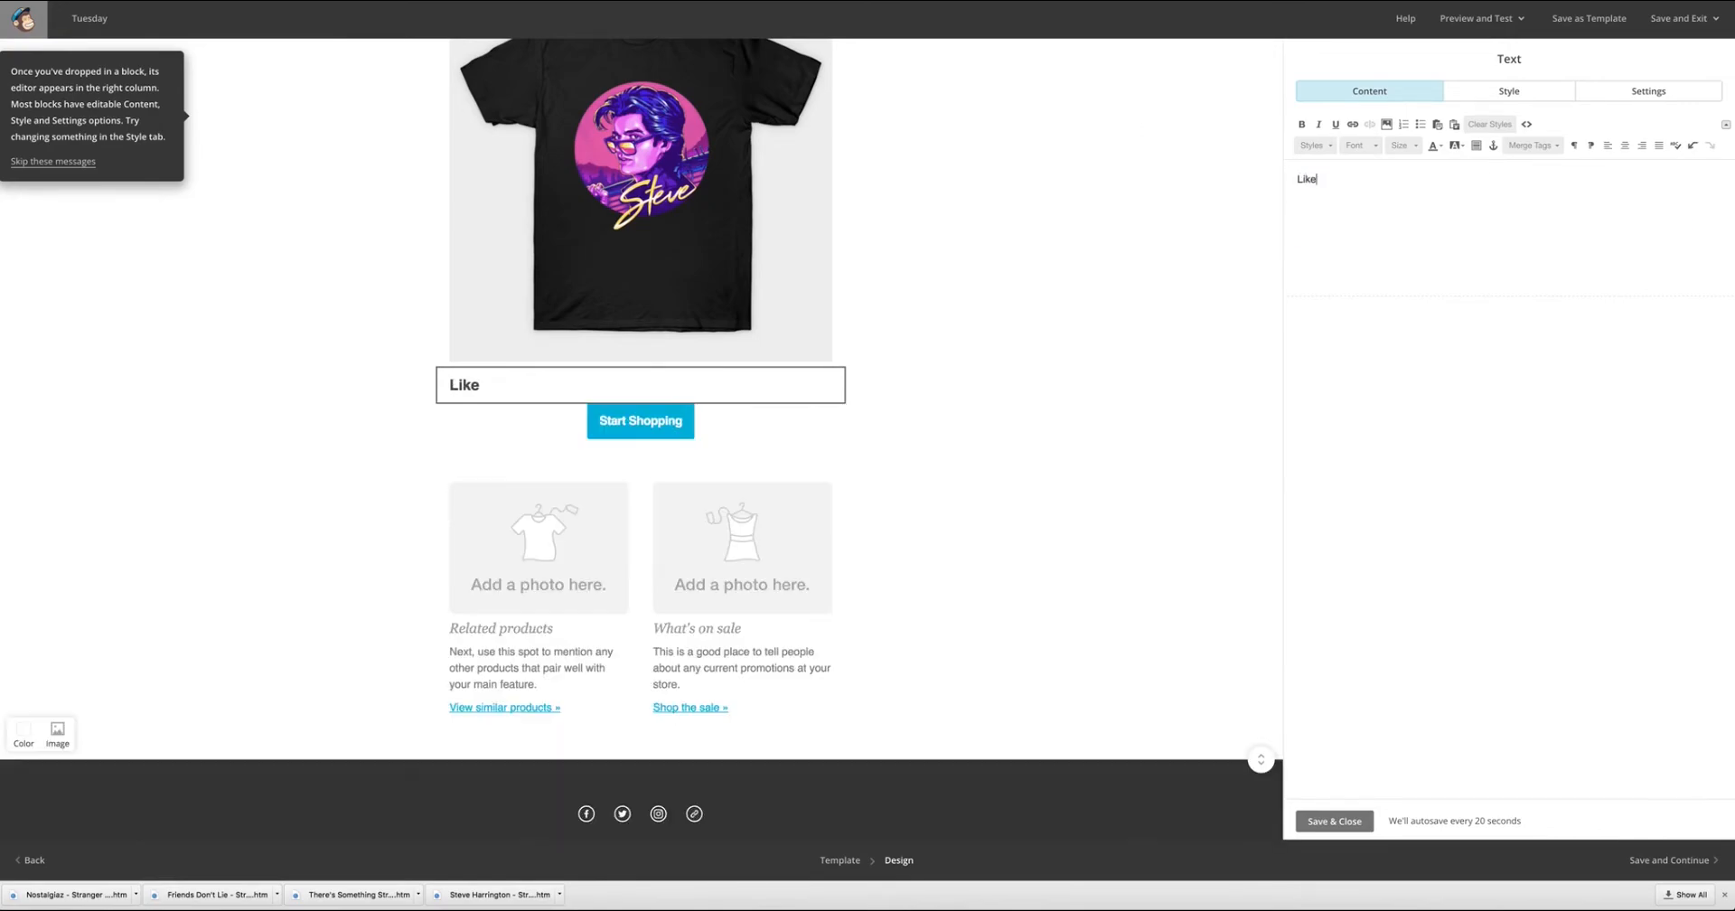
type(" them all but can't decide which one to ")
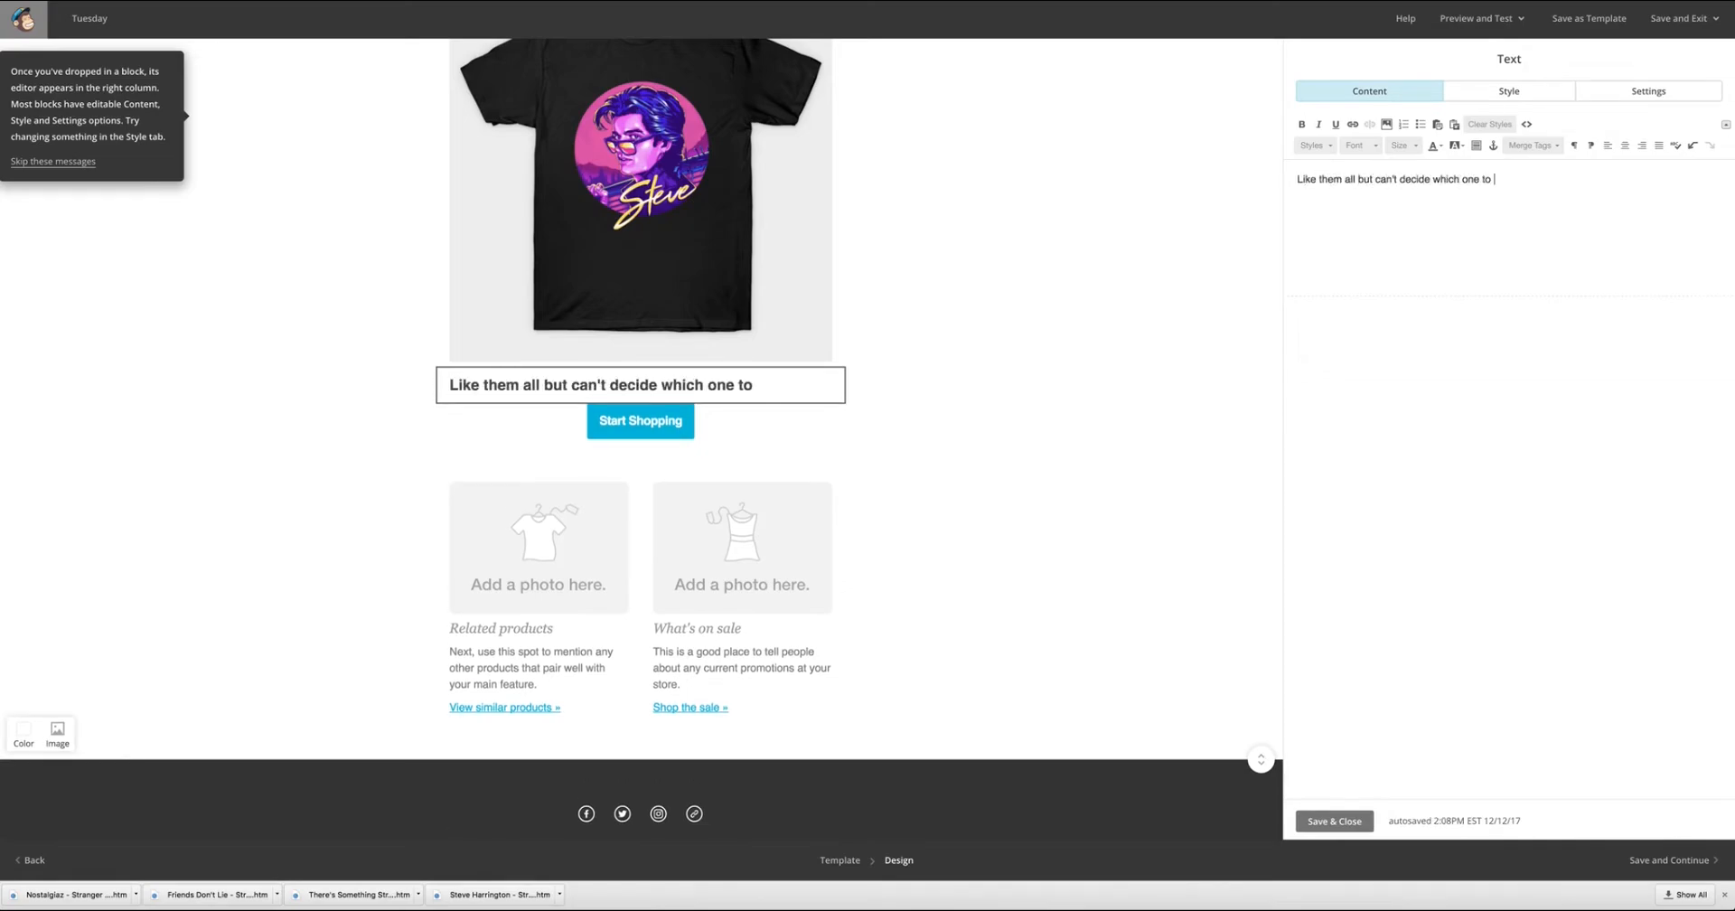
type("get??  Buy the bundle and save")
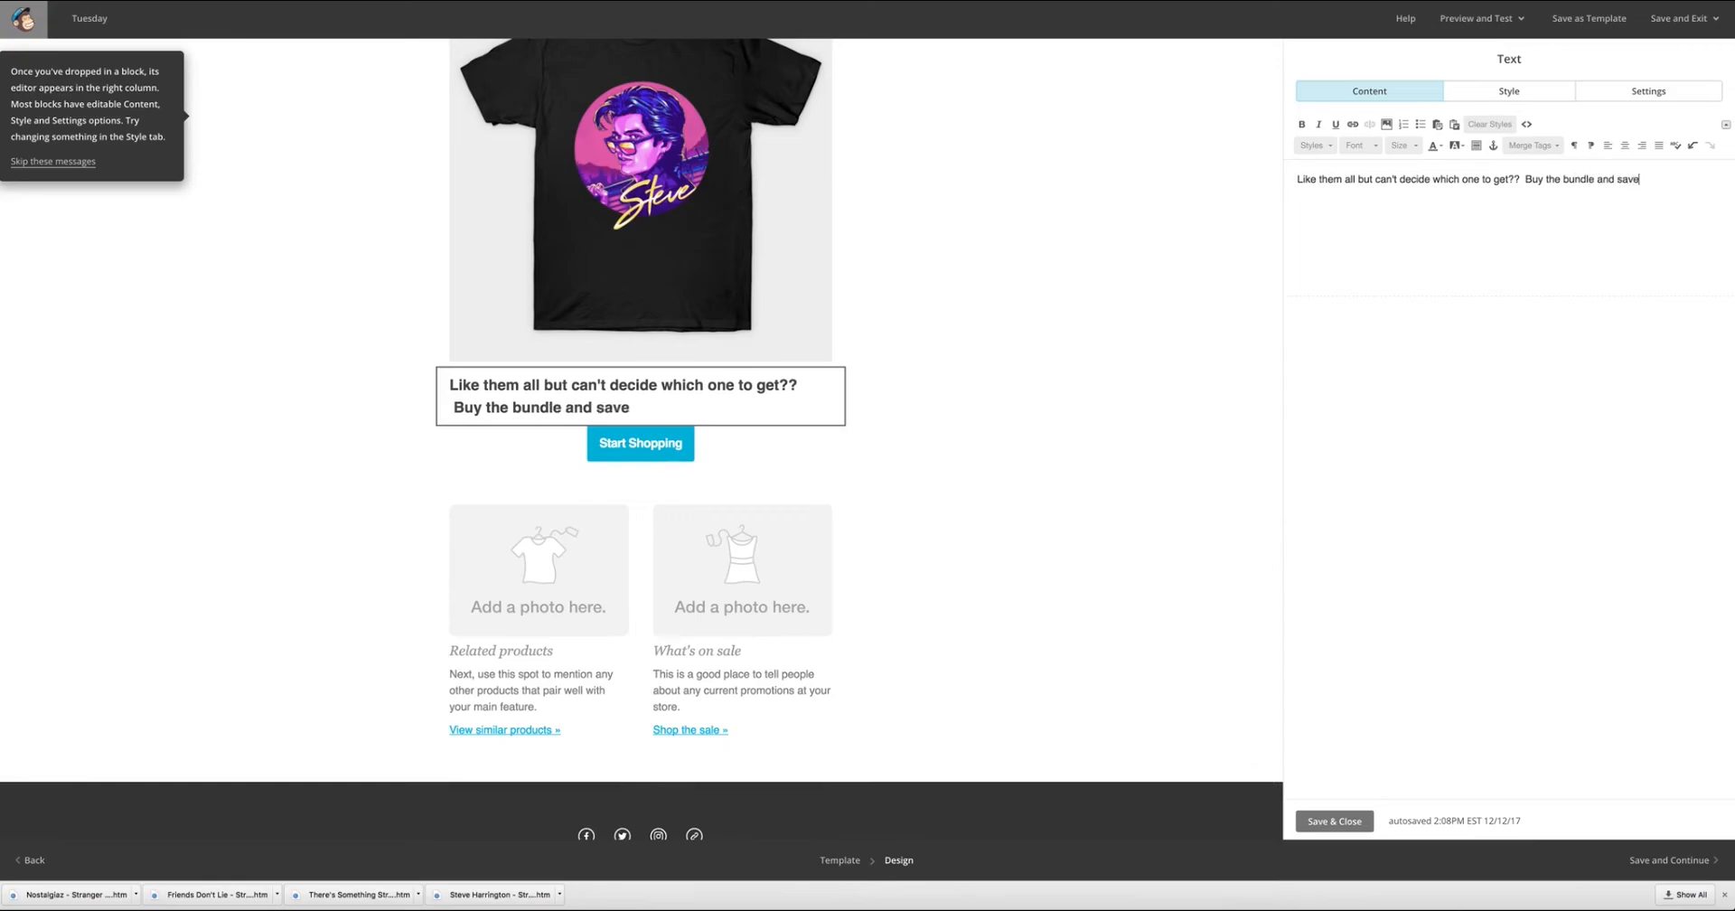
type(" 20% on all 3 shirts!")
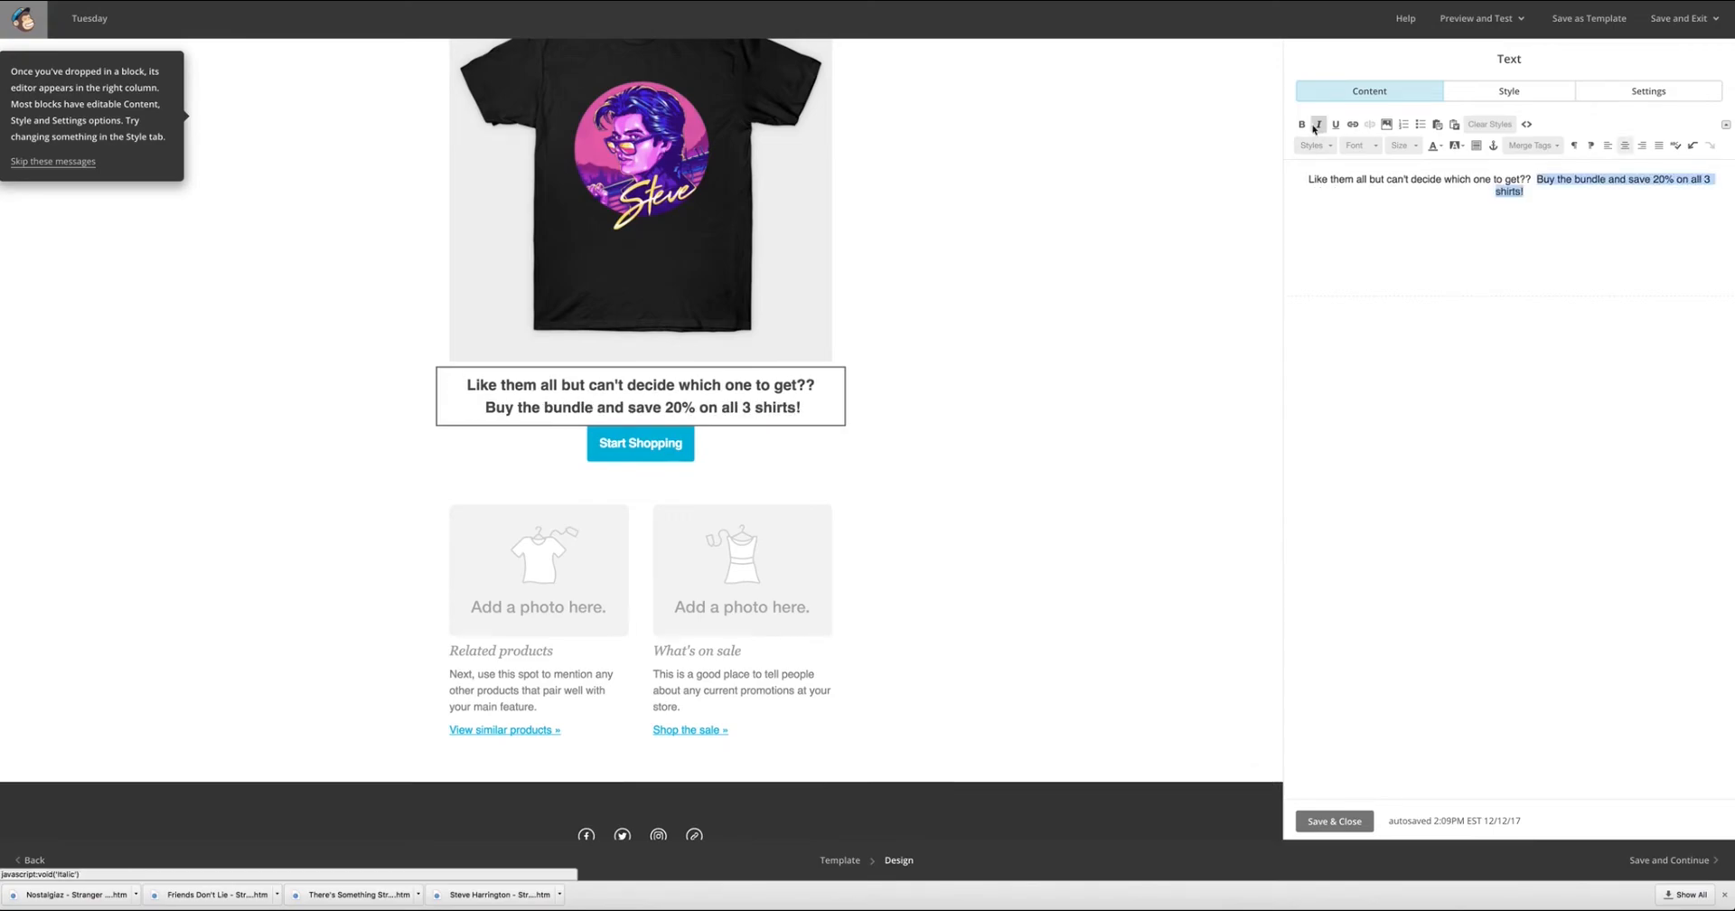
Center and bold the bundle text, make "Buy the bundle and save 20% on all 3 shirts!" italic and red, and save the block.
left_click(1302, 126)
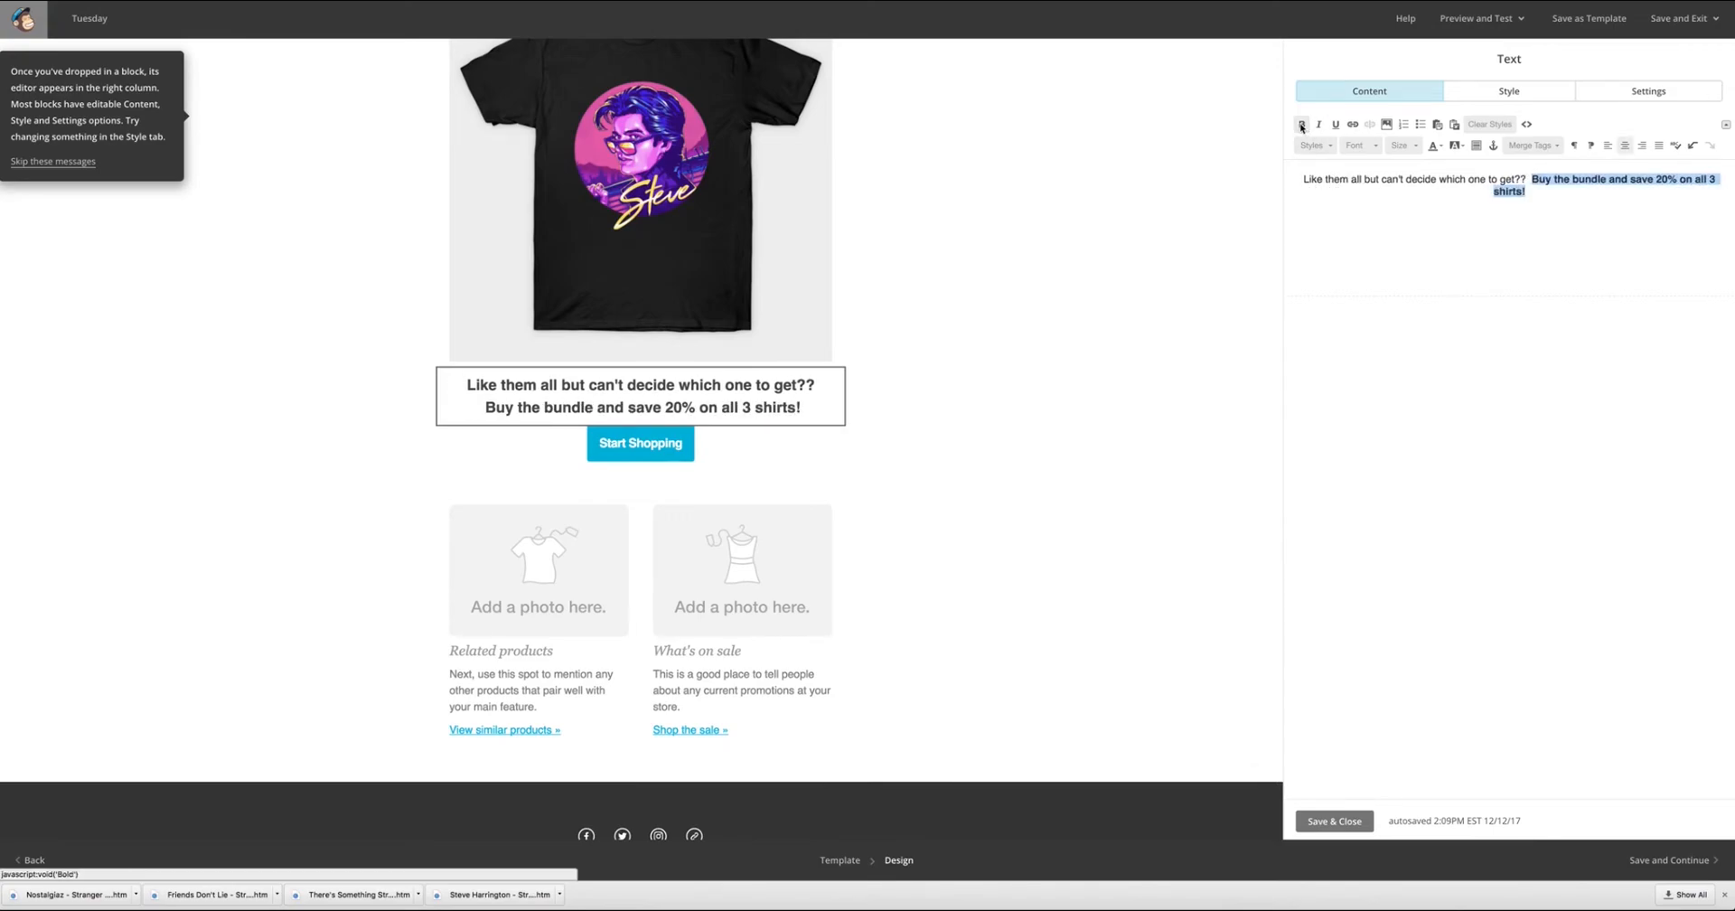
left_click(1320, 124)
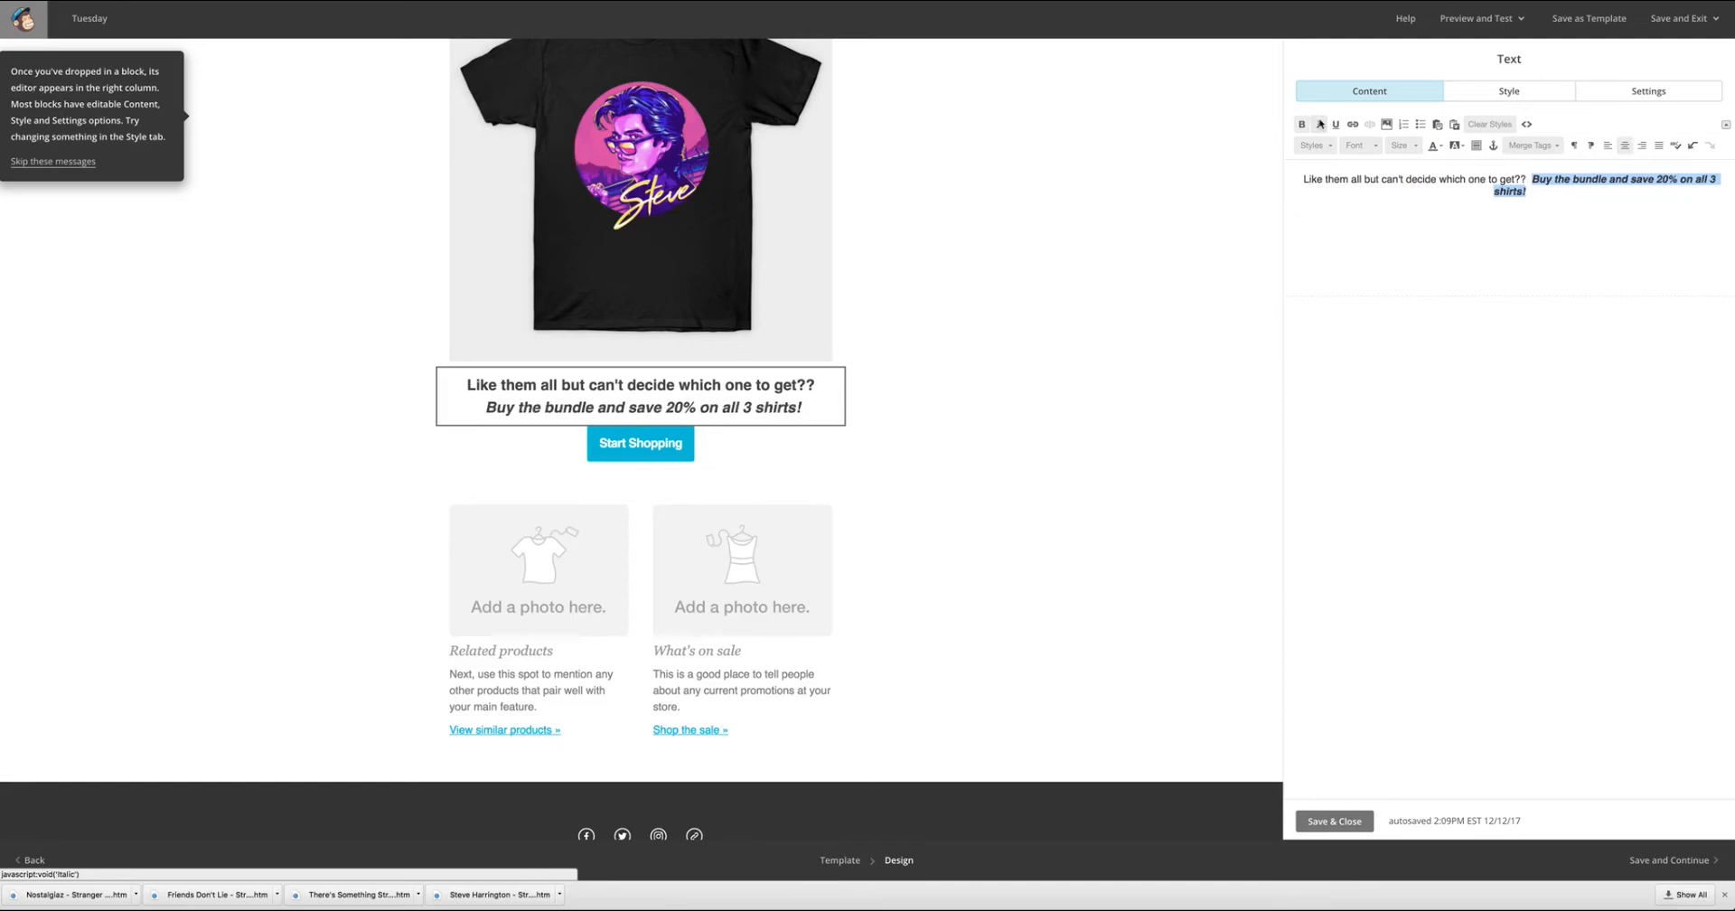
left_click(1378, 148)
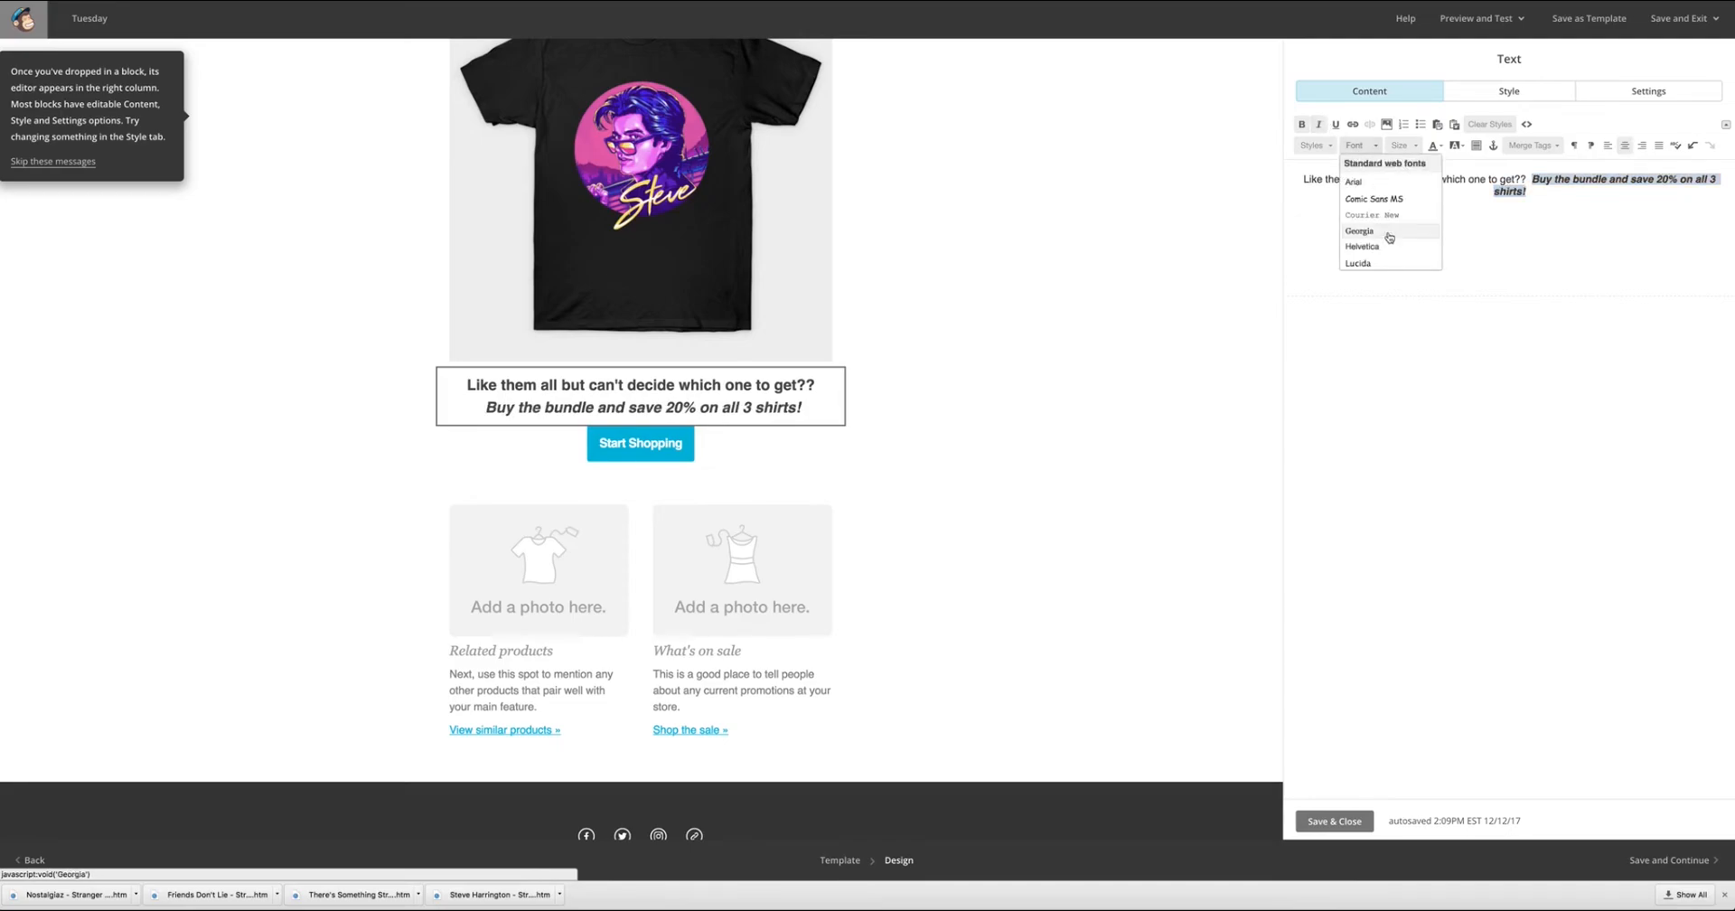
left_click(1436, 146)
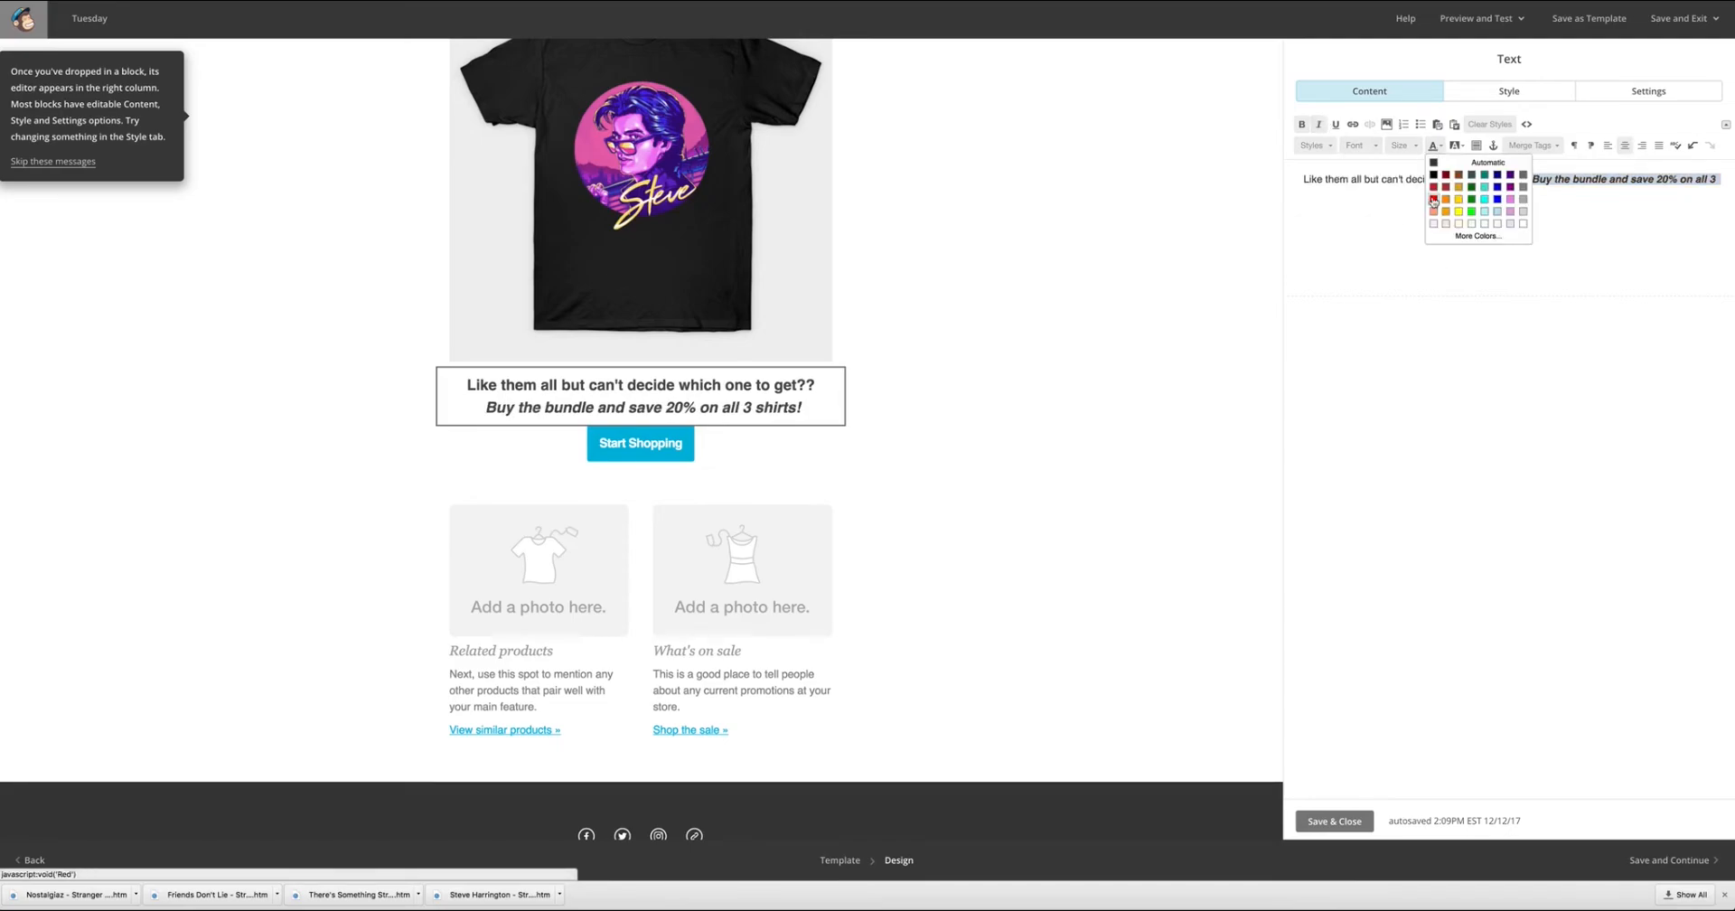
left_click(1437, 203)
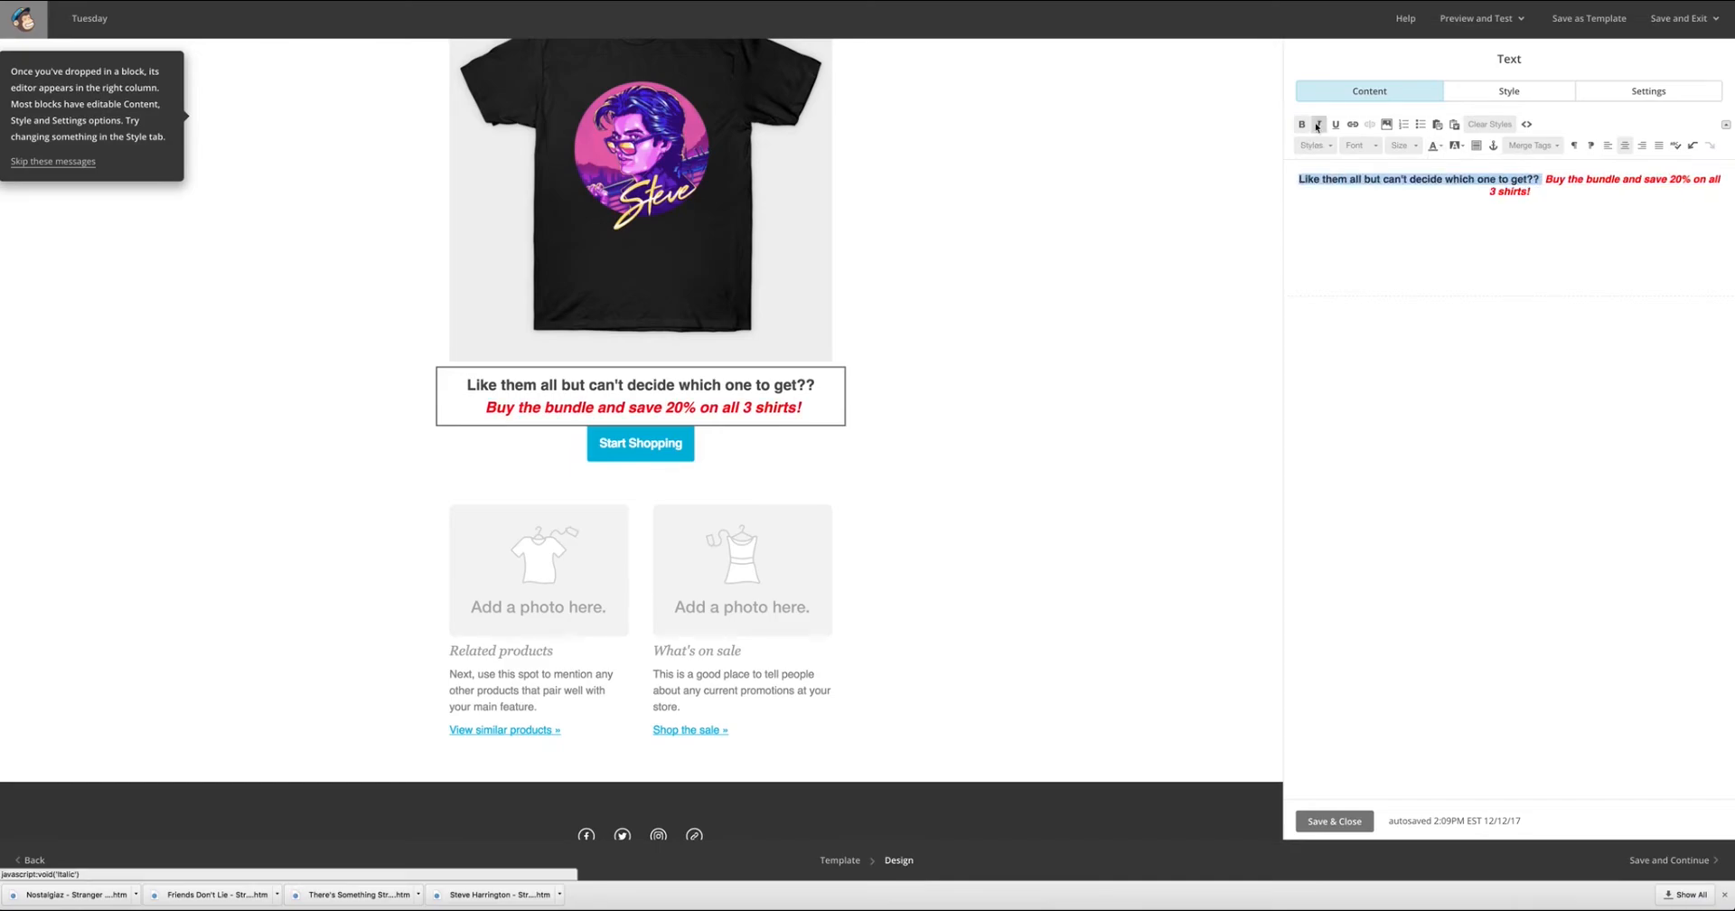
left_click(1335, 820)
scroll(1068, 373, "down", 1)
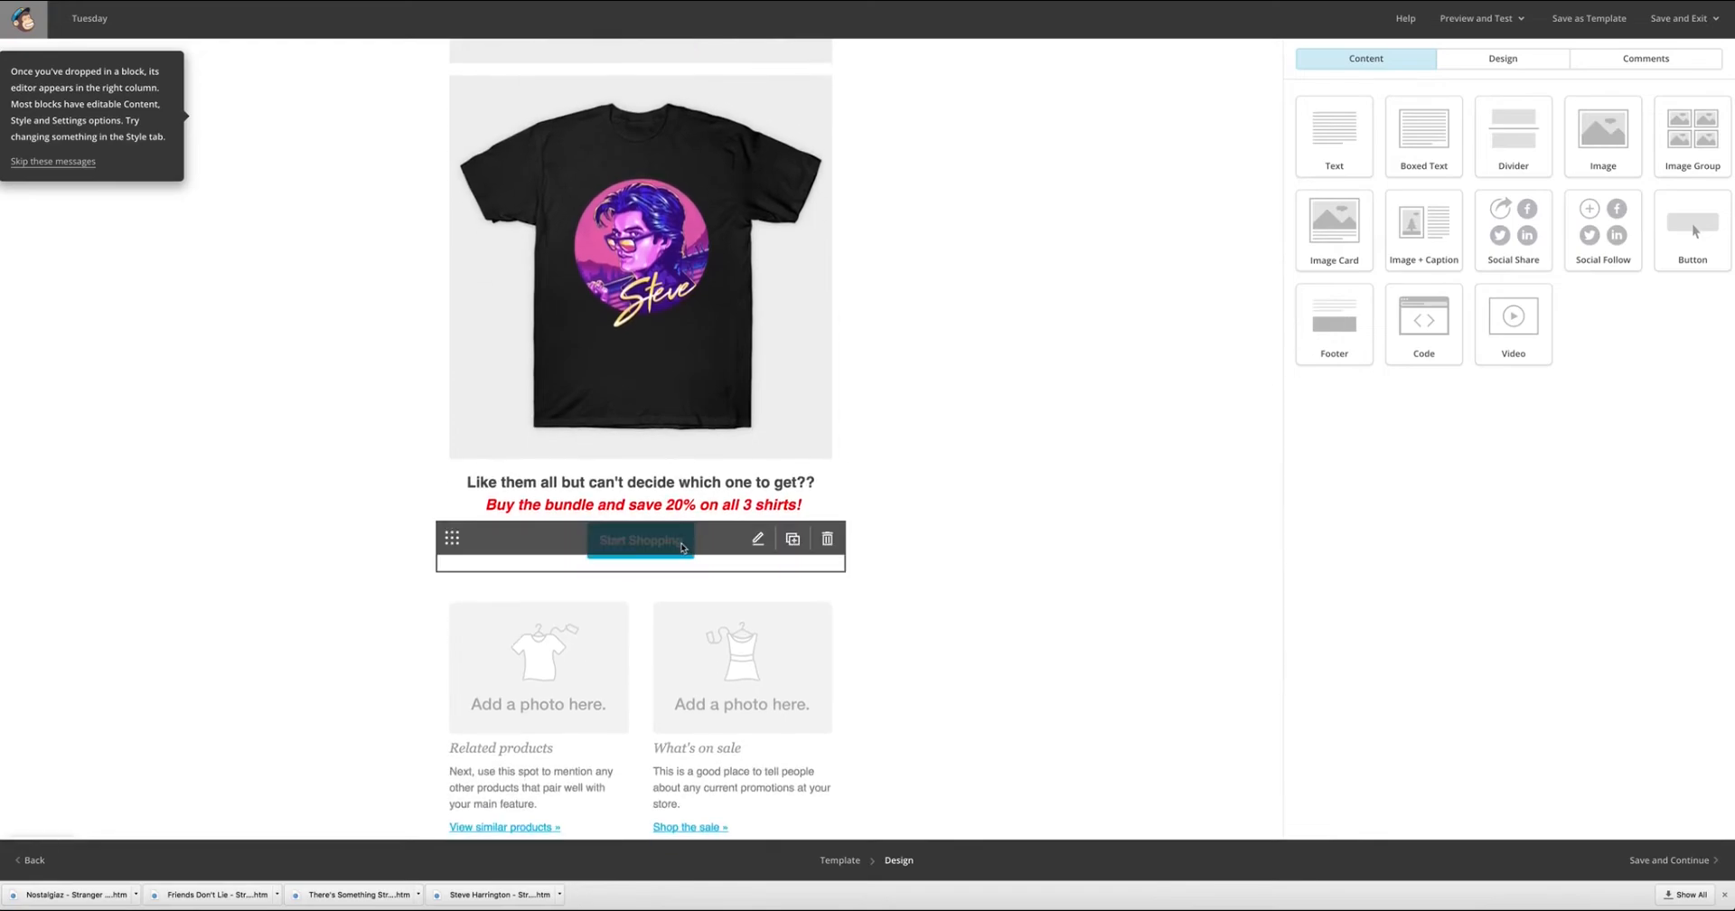
left_click(676, 542)
left_click(1389, 254)
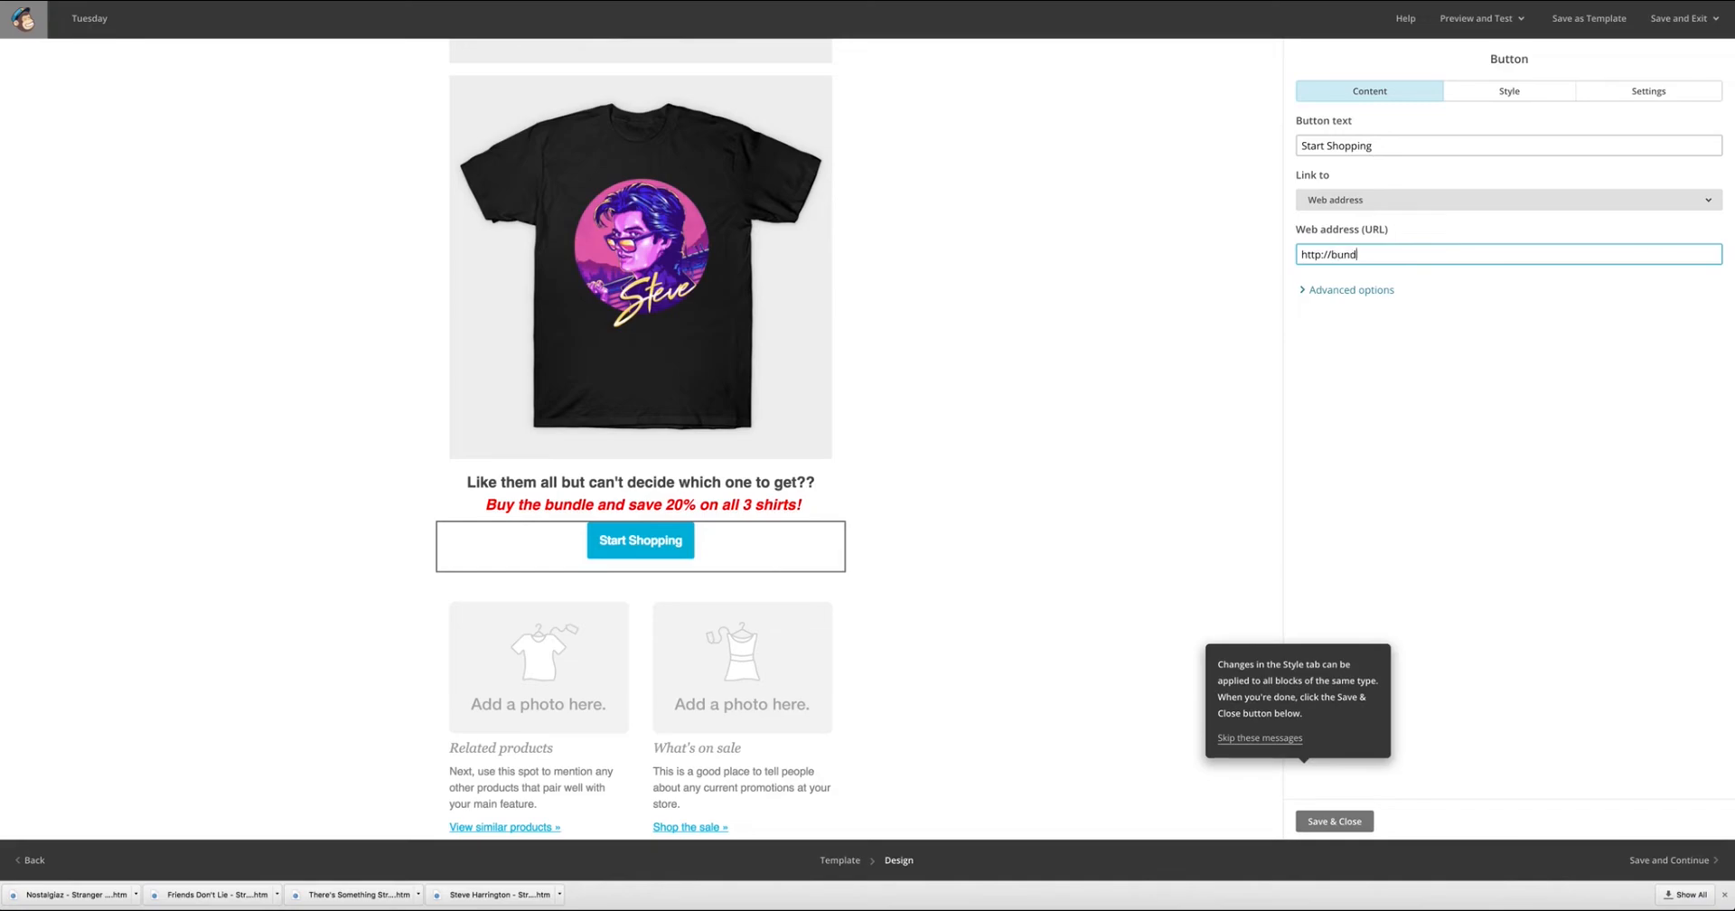
type("nk.com")
Change the Start Shopping button's text to "Buy Bundle" and save the block.
left_click_drag(1385, 146, 1187, 144)
type("Buy By")
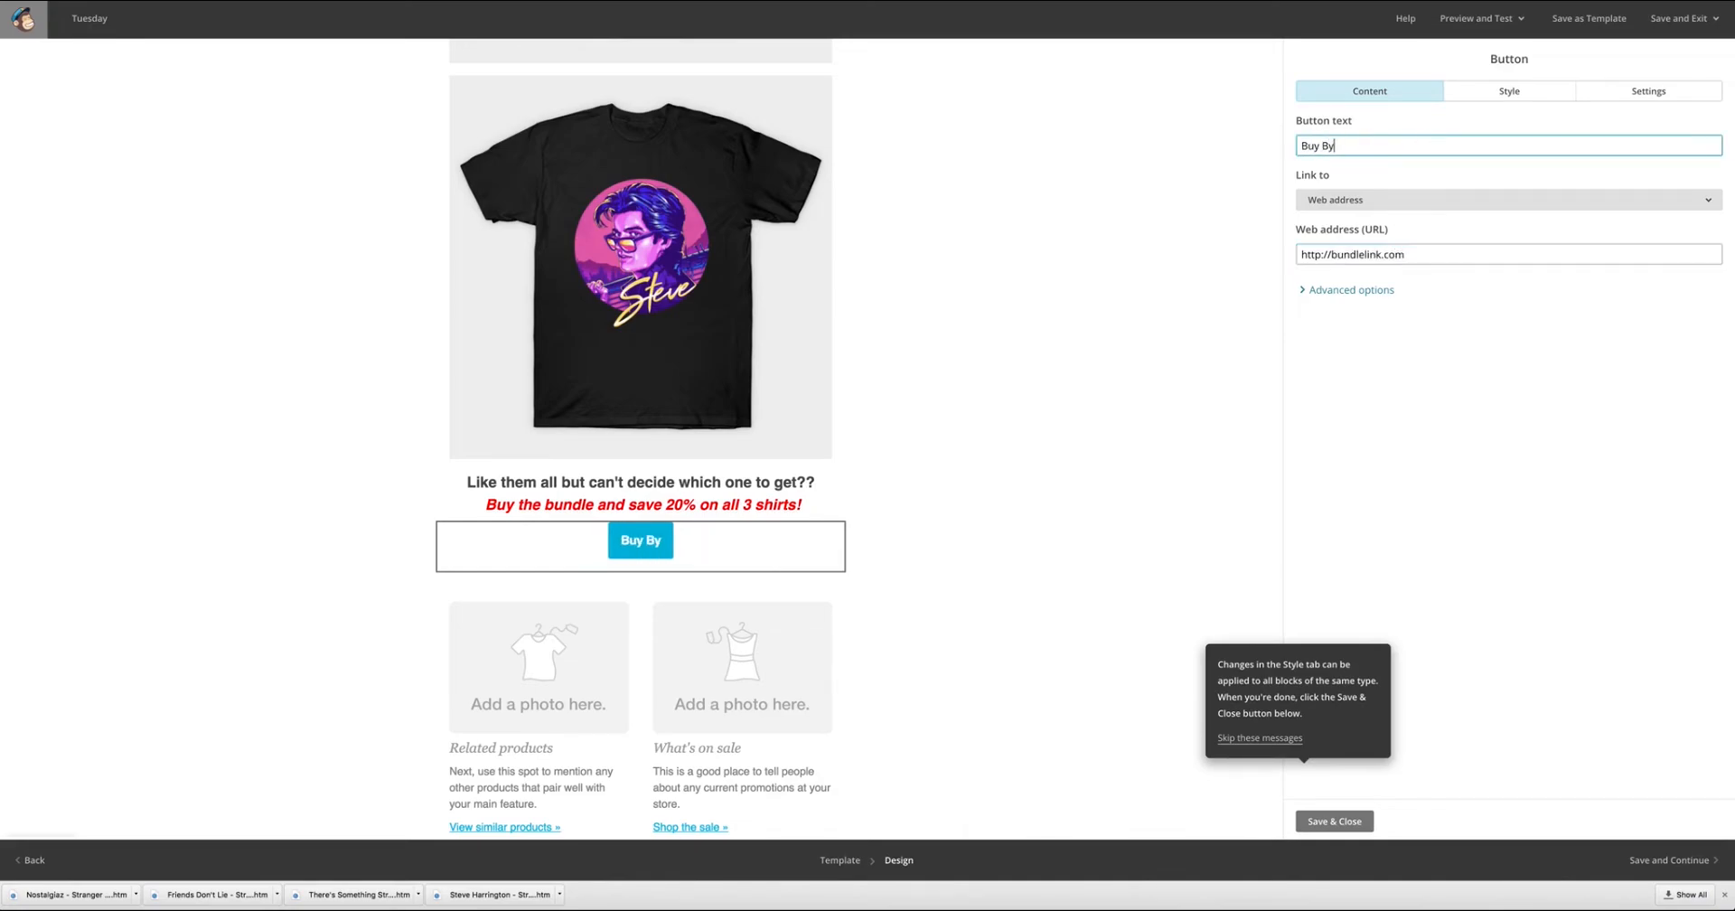
key("BackSpace")
type("uN")
key("BackSpace")
type("ndle")
left_click(1404, 160)
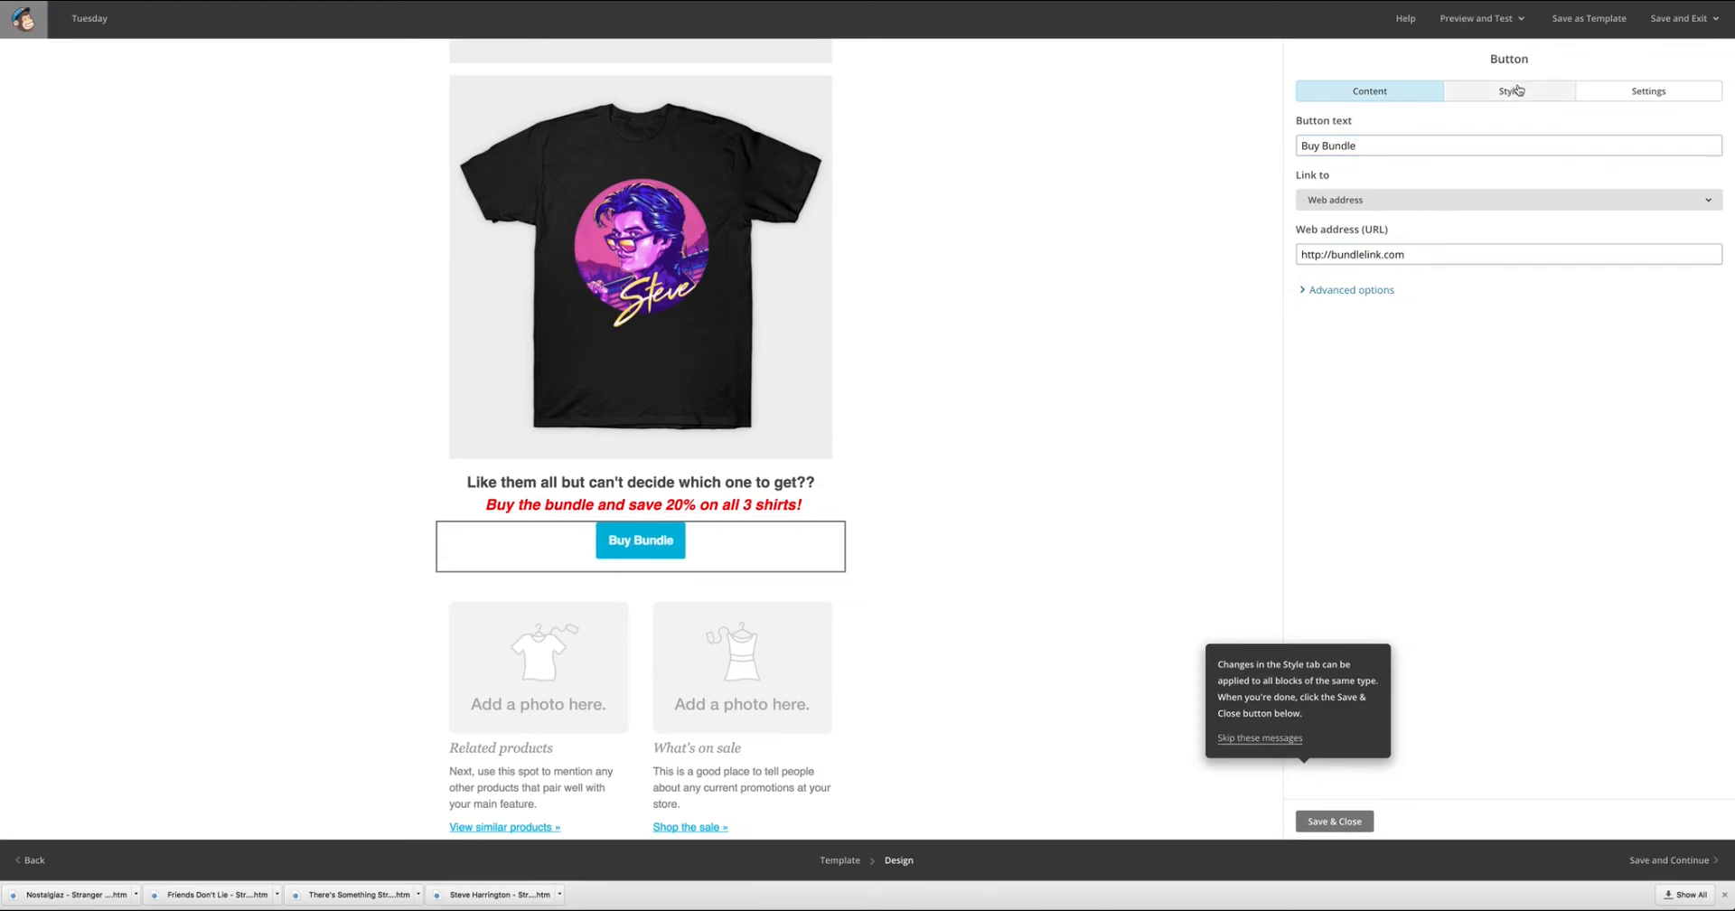
left_click(1334, 821)
Apply the Shop Now button's style to all existing Button blocks and save it.
scroll(1030, 495, "up", 5)
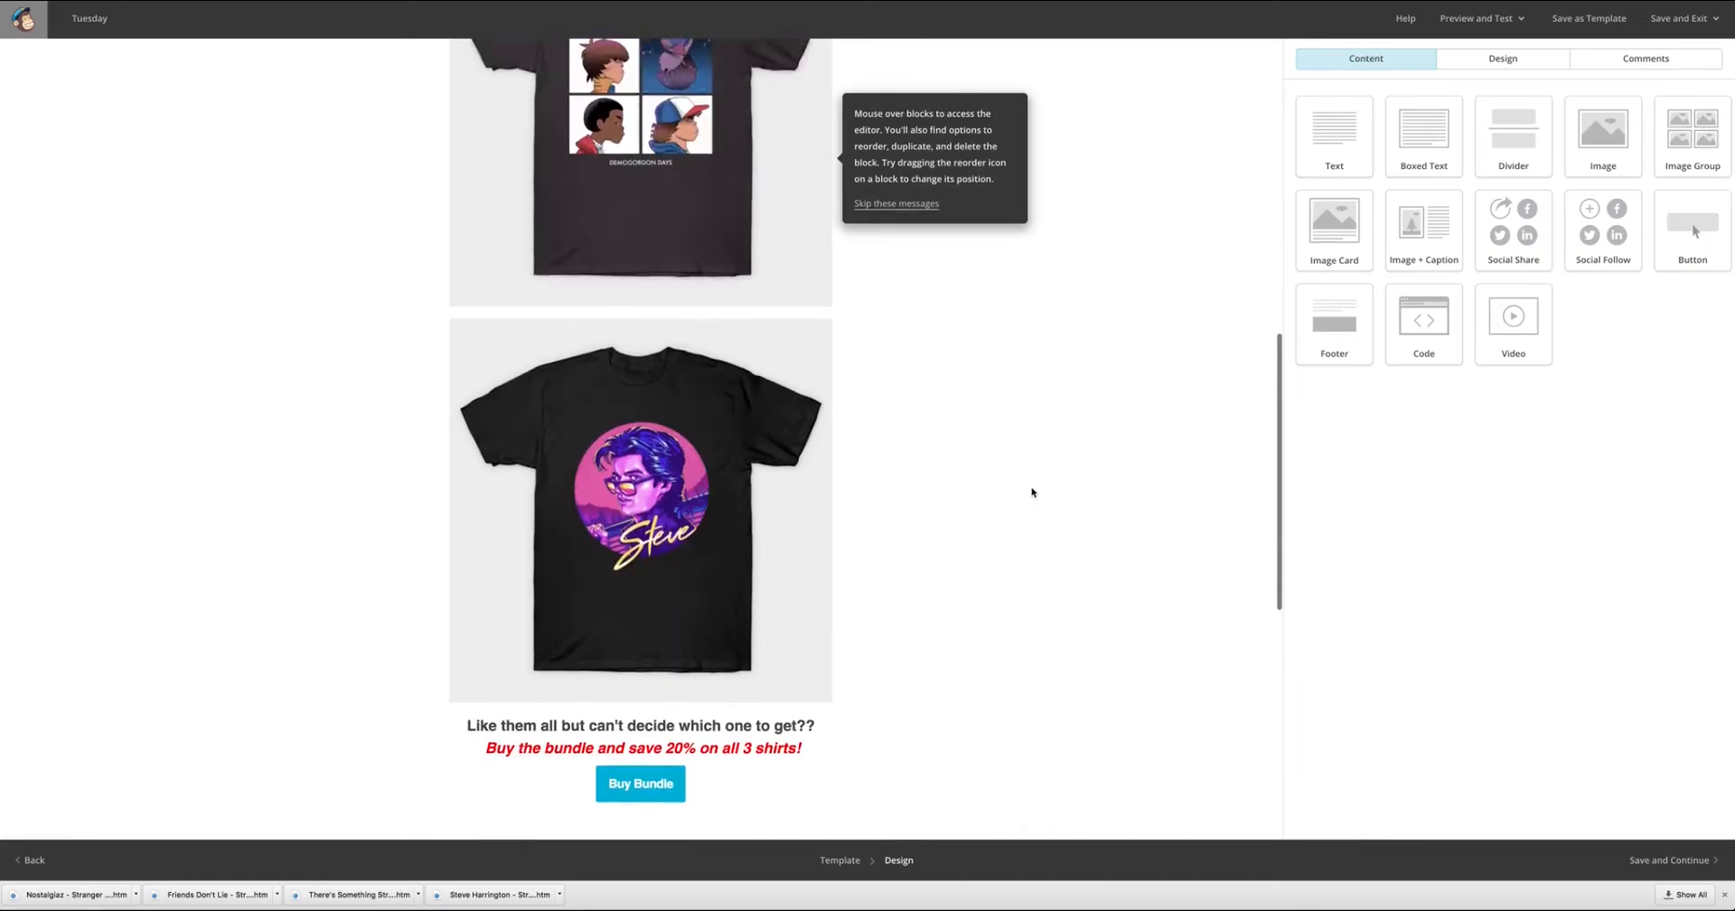
scroll(1032, 492, "up", 10)
mouse_move(701, 290)
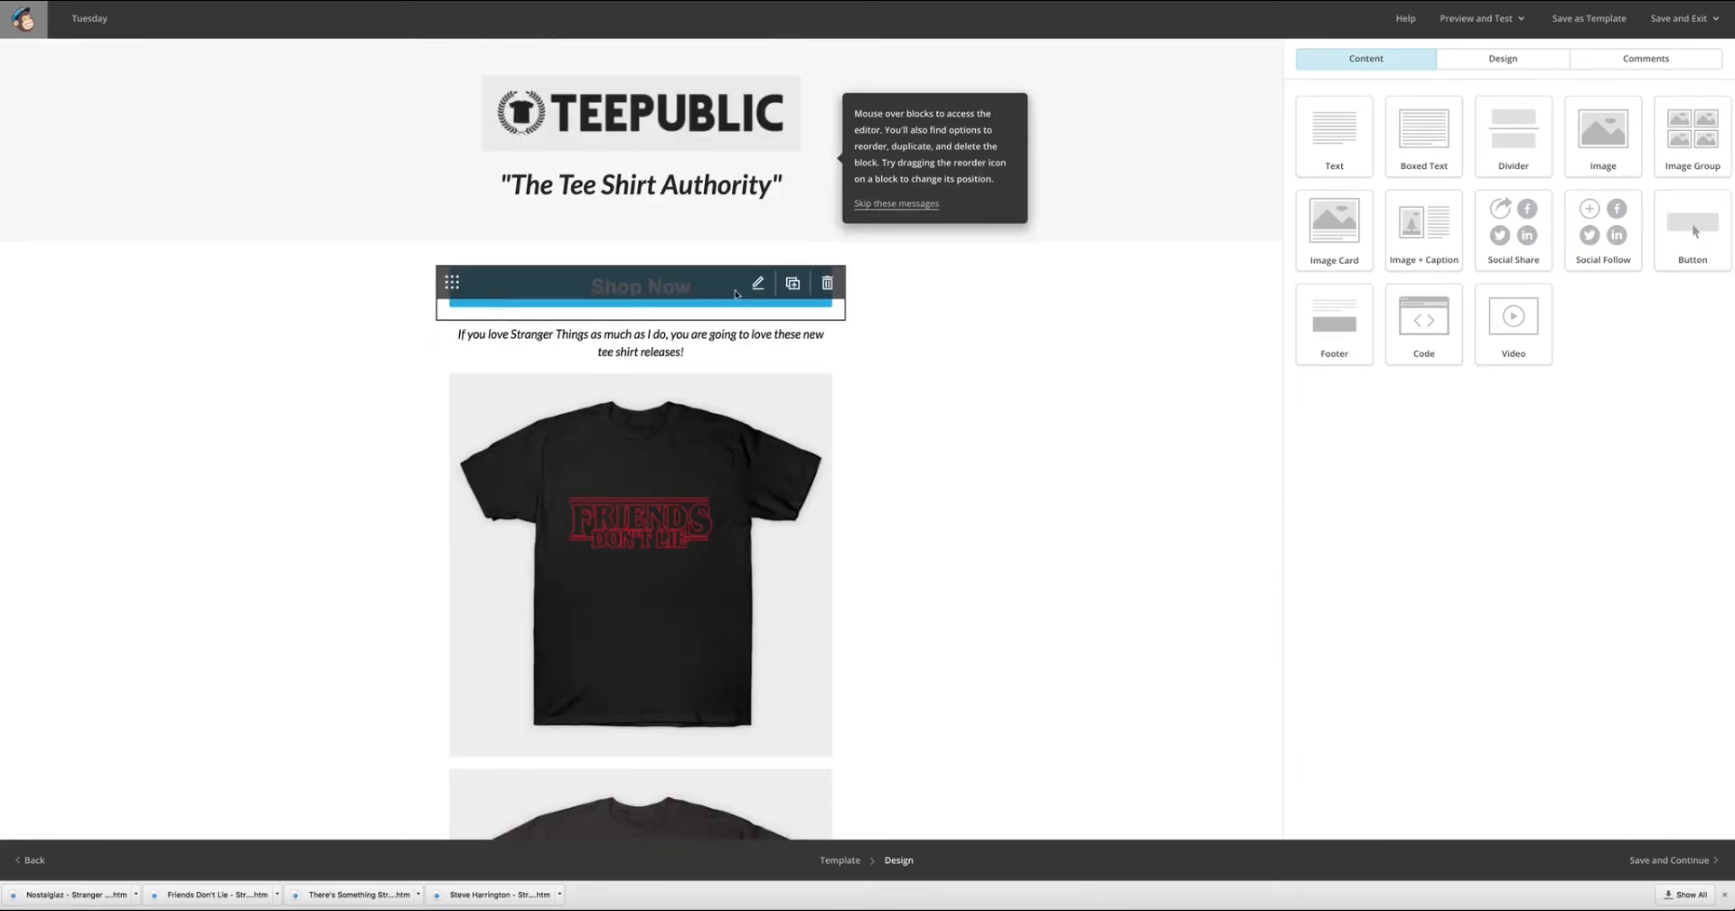
left_click(700, 291)
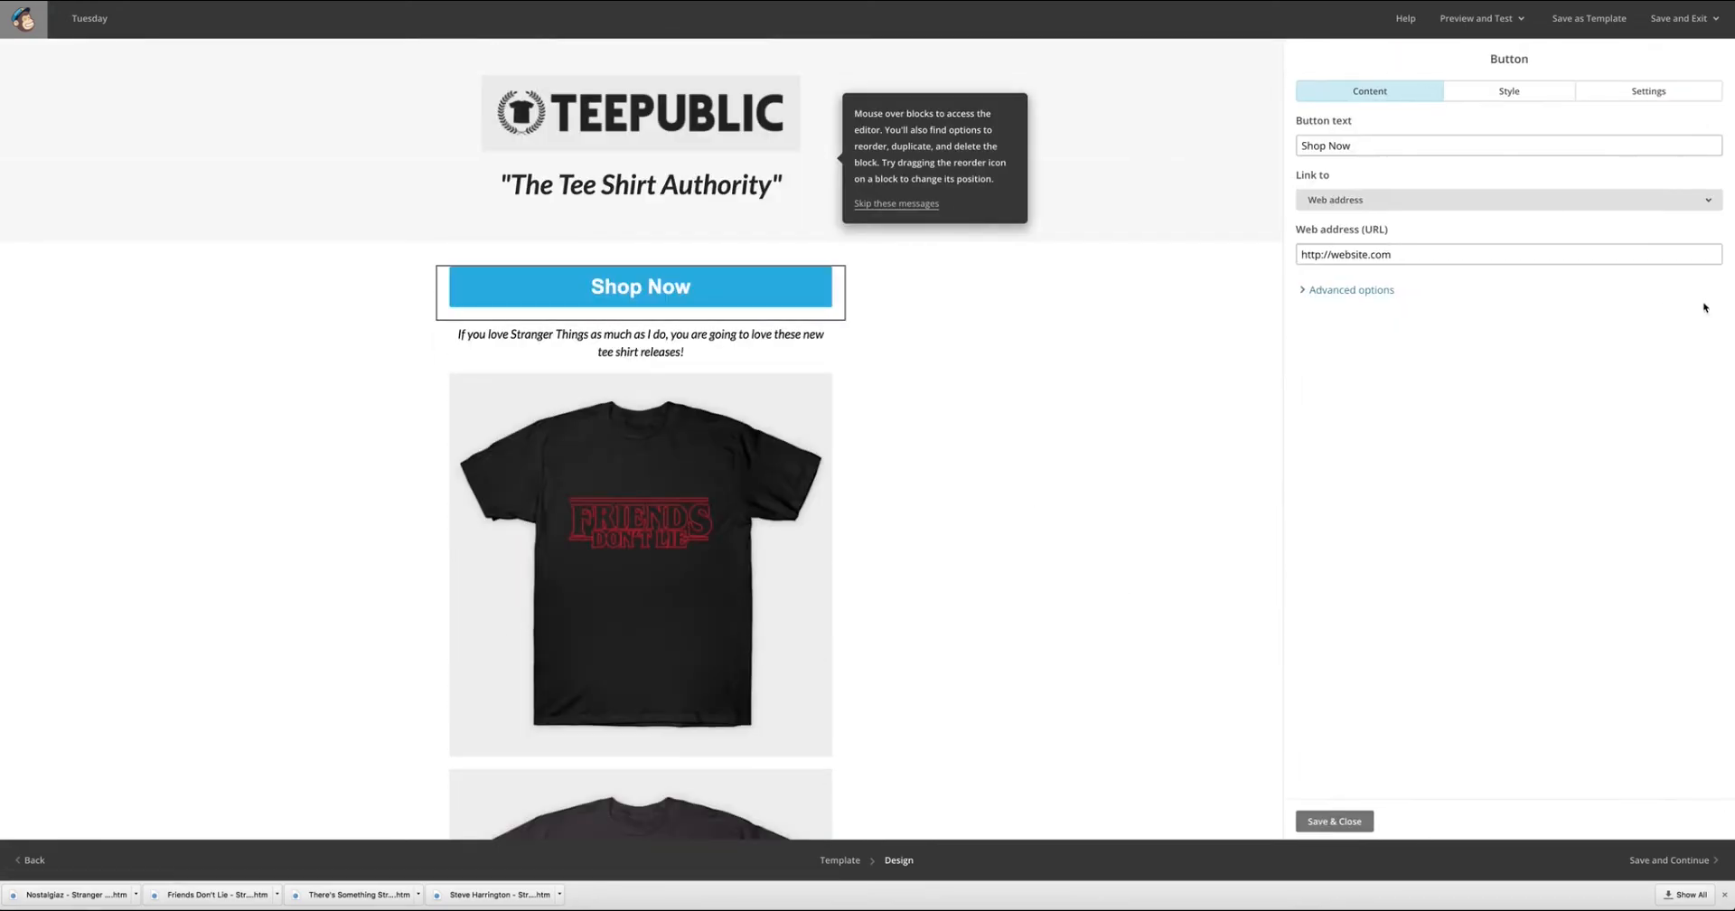
left_click(1628, 94)
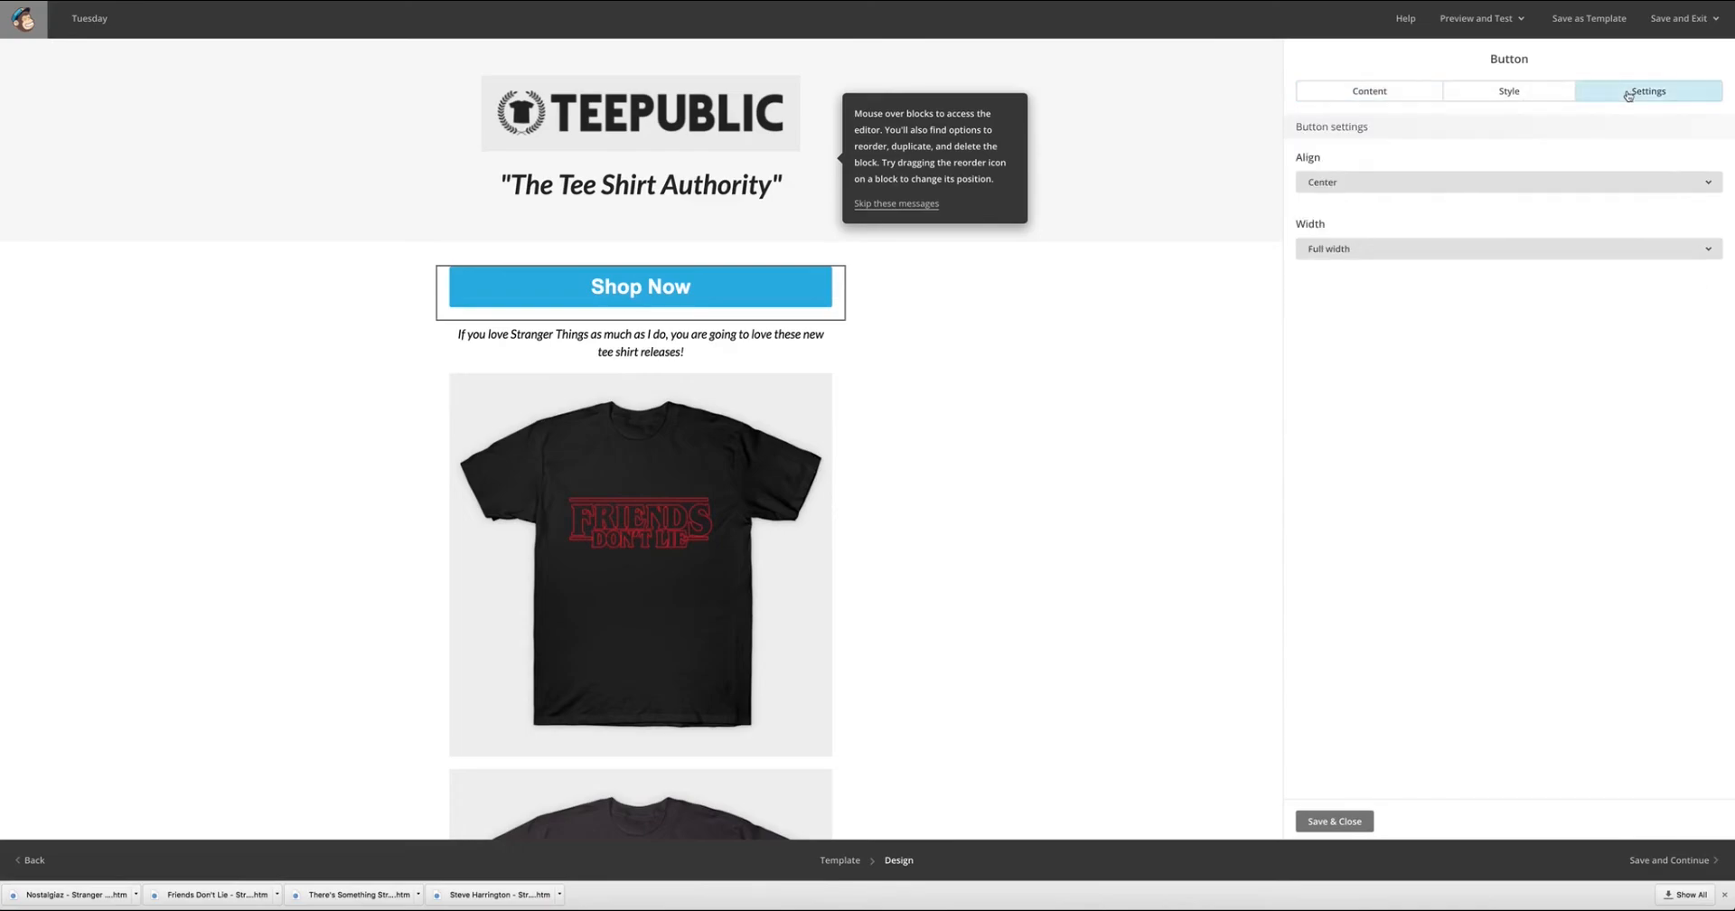
left_click(1543, 93)
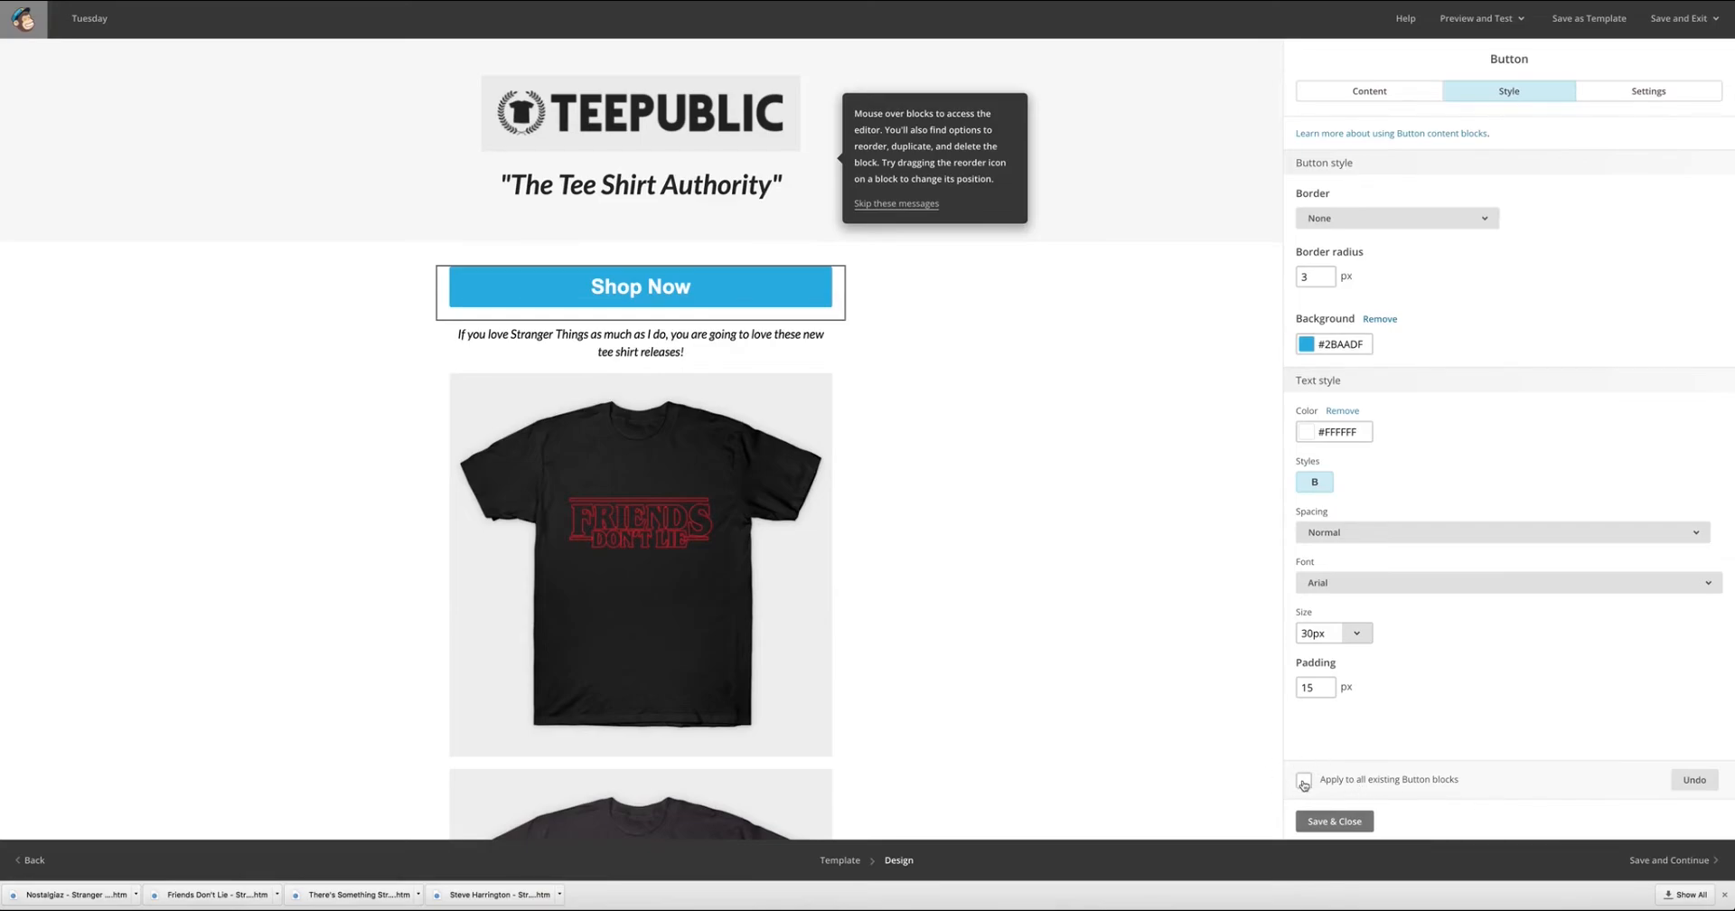
left_click(1326, 820)
Set the Buy Bundle button's width to Full width.
scroll(1015, 609, "down", 10)
left_click(757, 476)
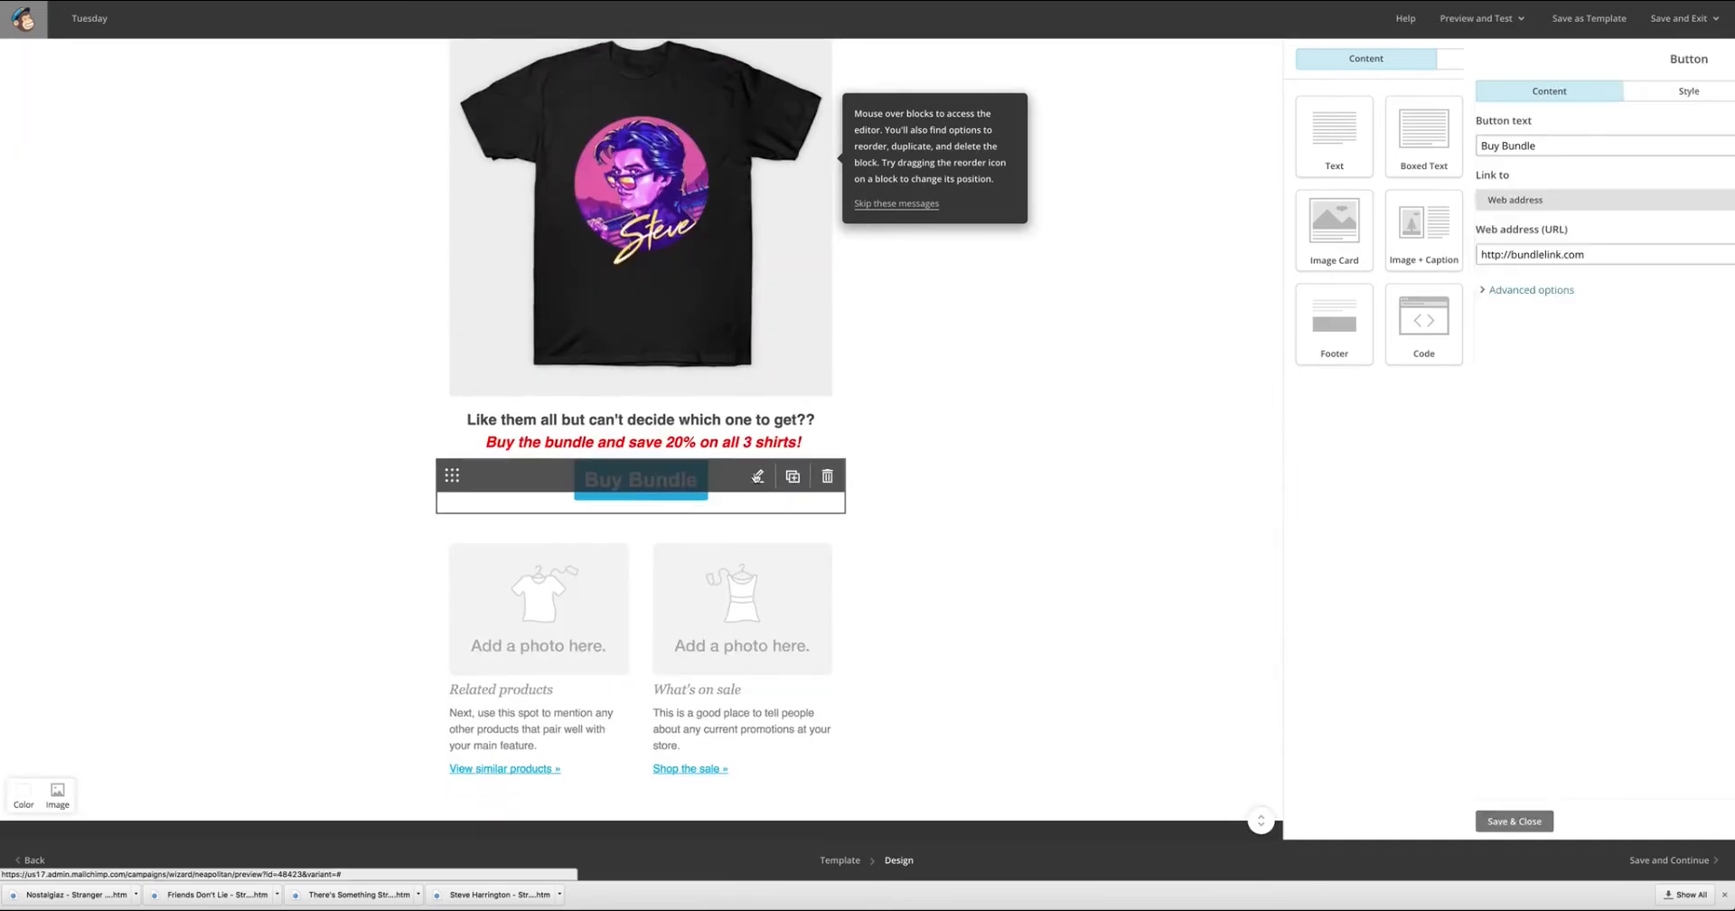
left_click(1509, 90)
left_click(1649, 90)
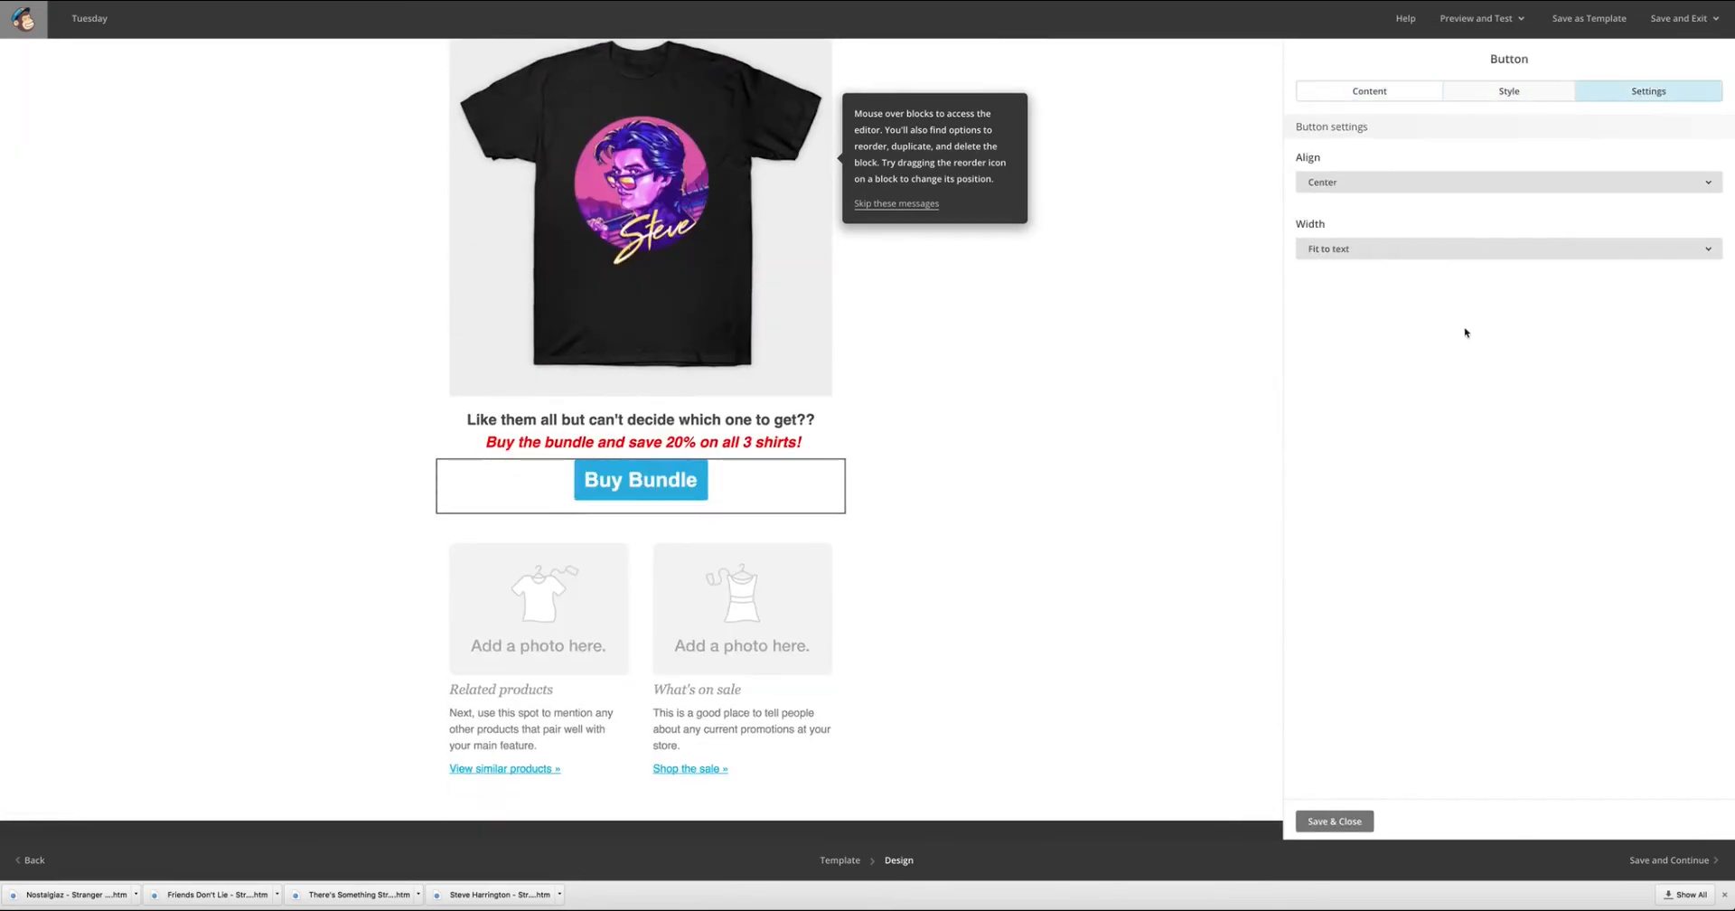
left_click(1424, 259)
left_click(1392, 313)
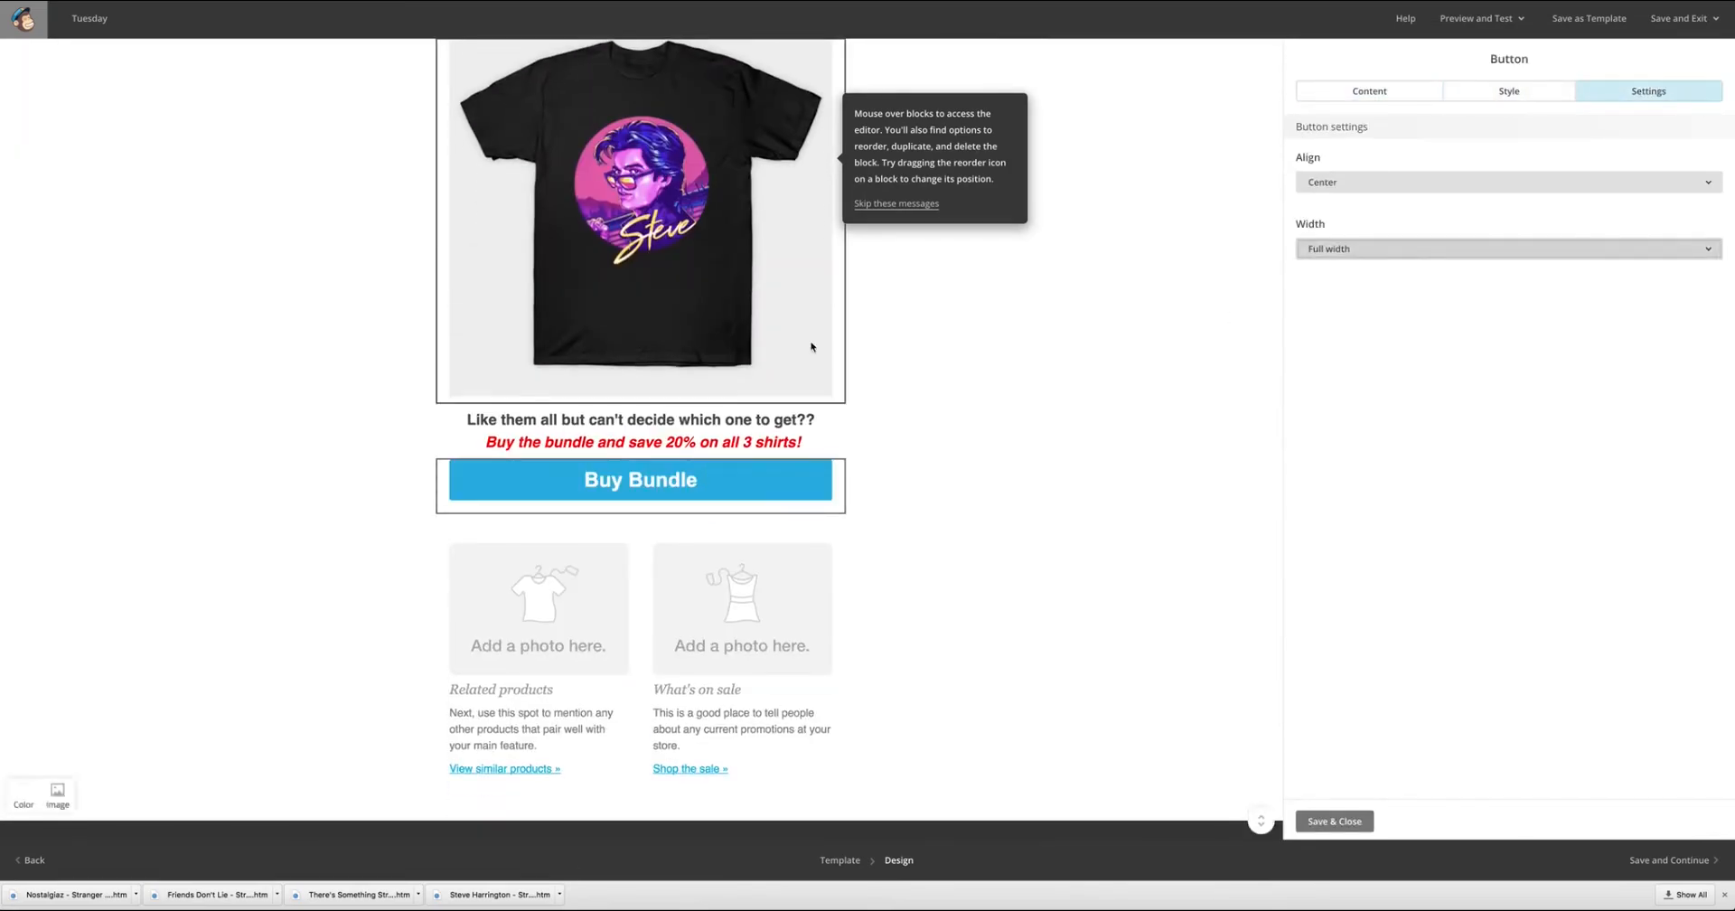
scroll(810, 346, "up", 10)
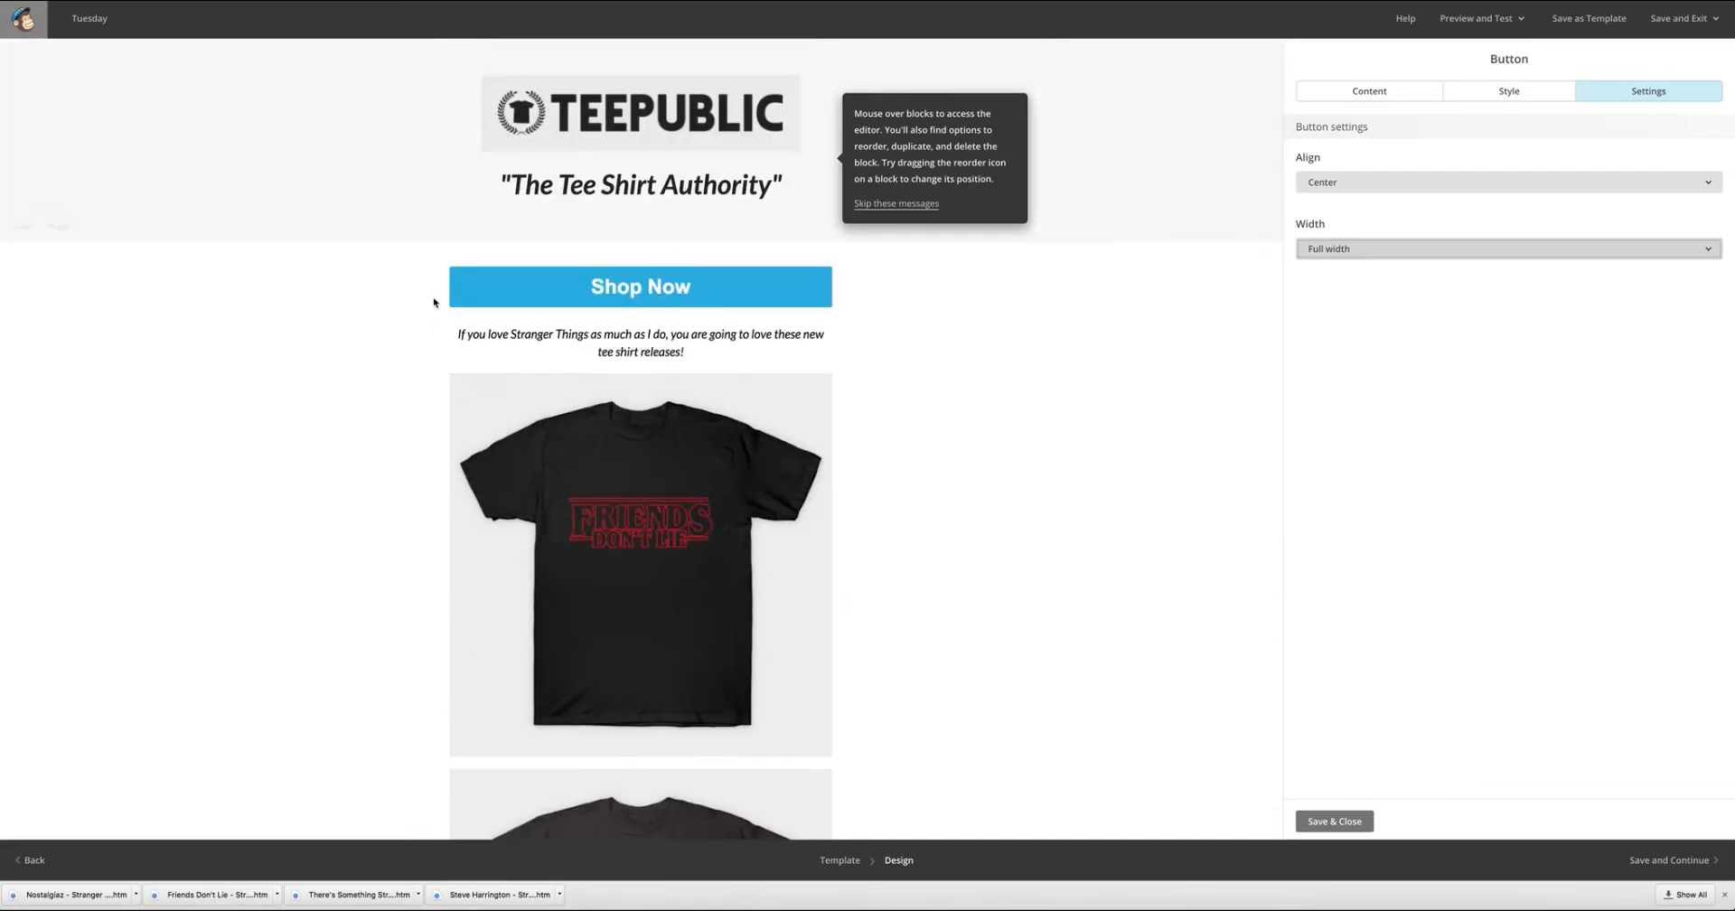
scroll(1011, 470, "down", 10)
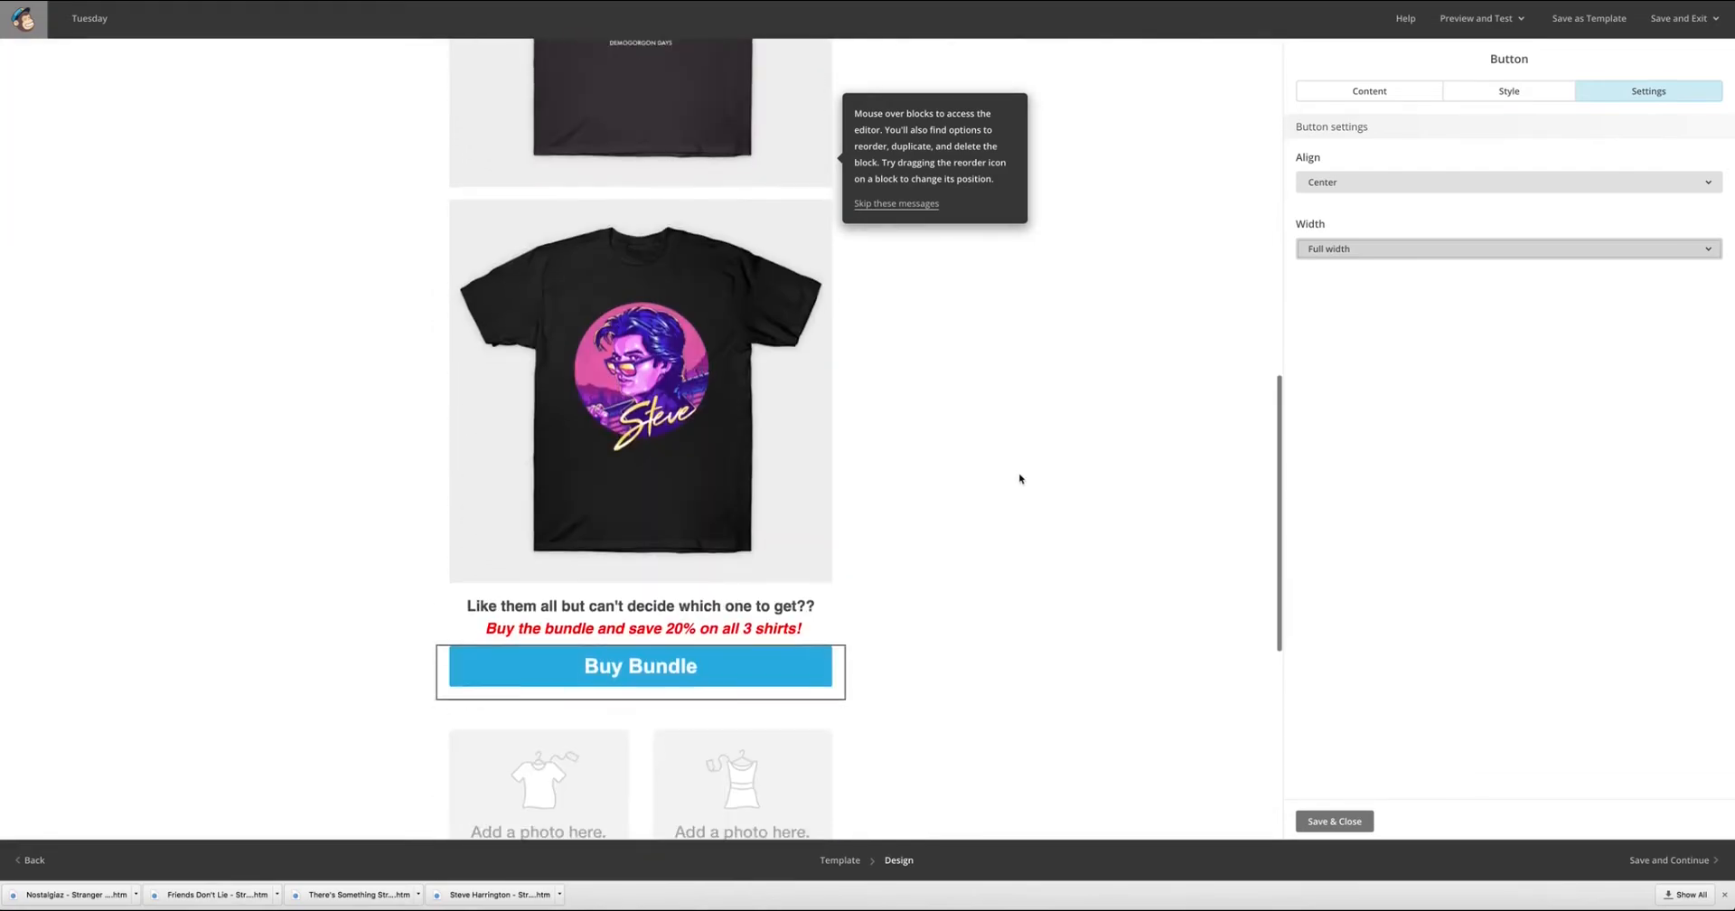
scroll(1021, 404, "up", 10)
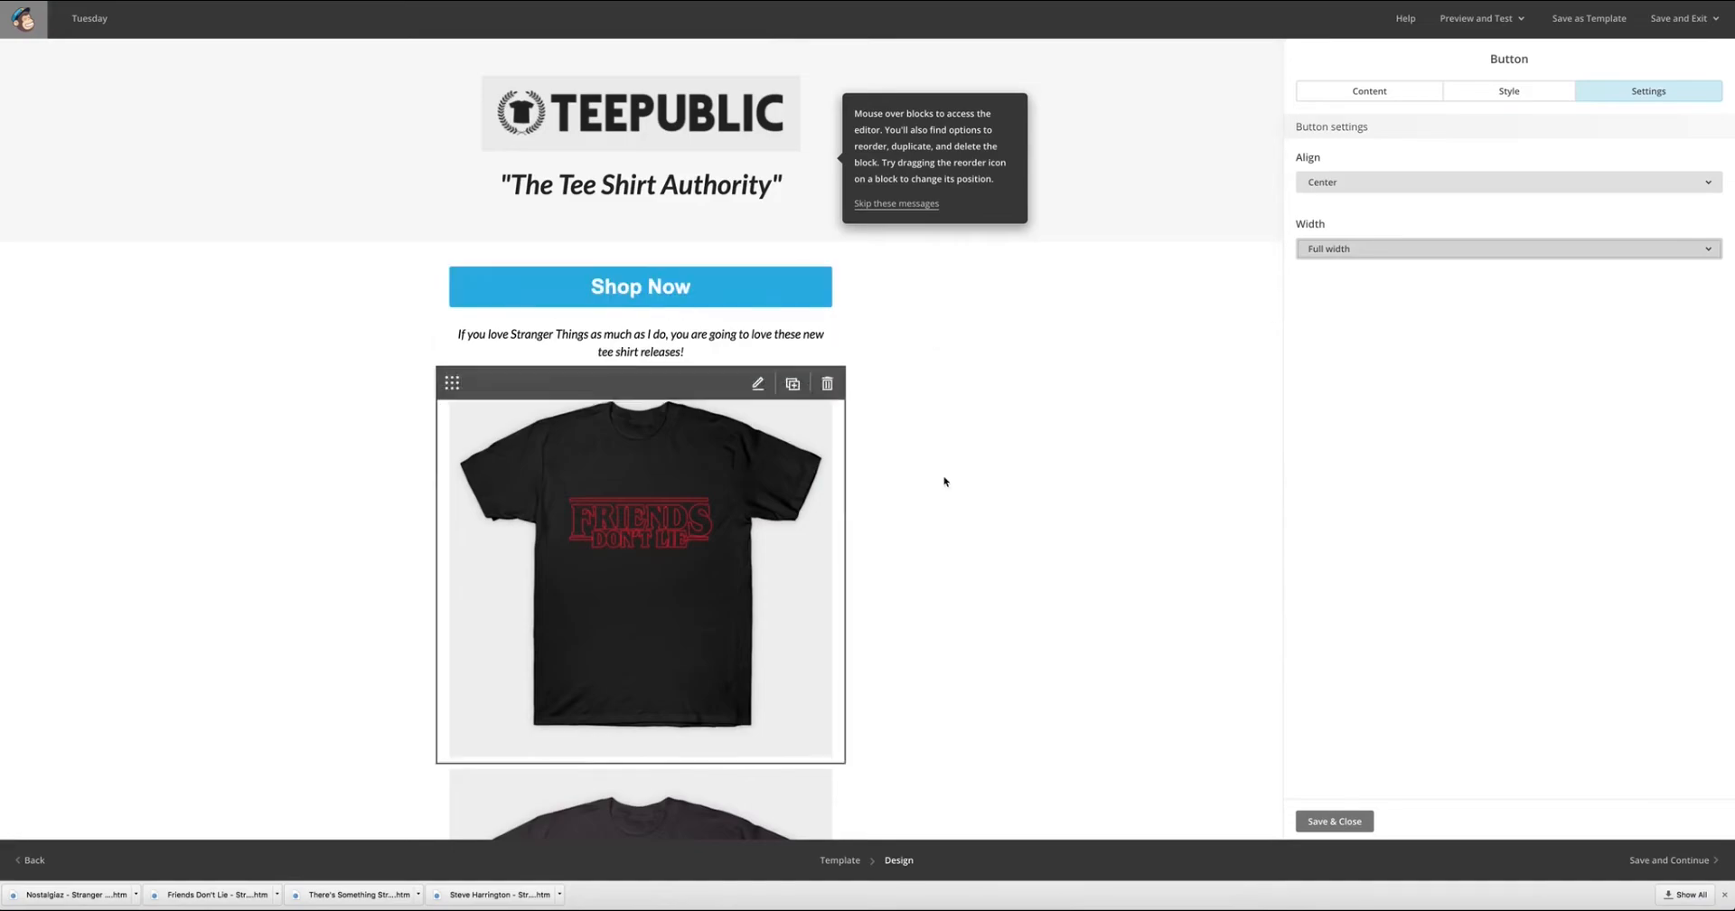
Delete the two-column block with the Related products and What's on sale placeholders below the Buy Bundle button.
scroll(945, 480, "down", 5)
scroll(1050, 485, "down", 7)
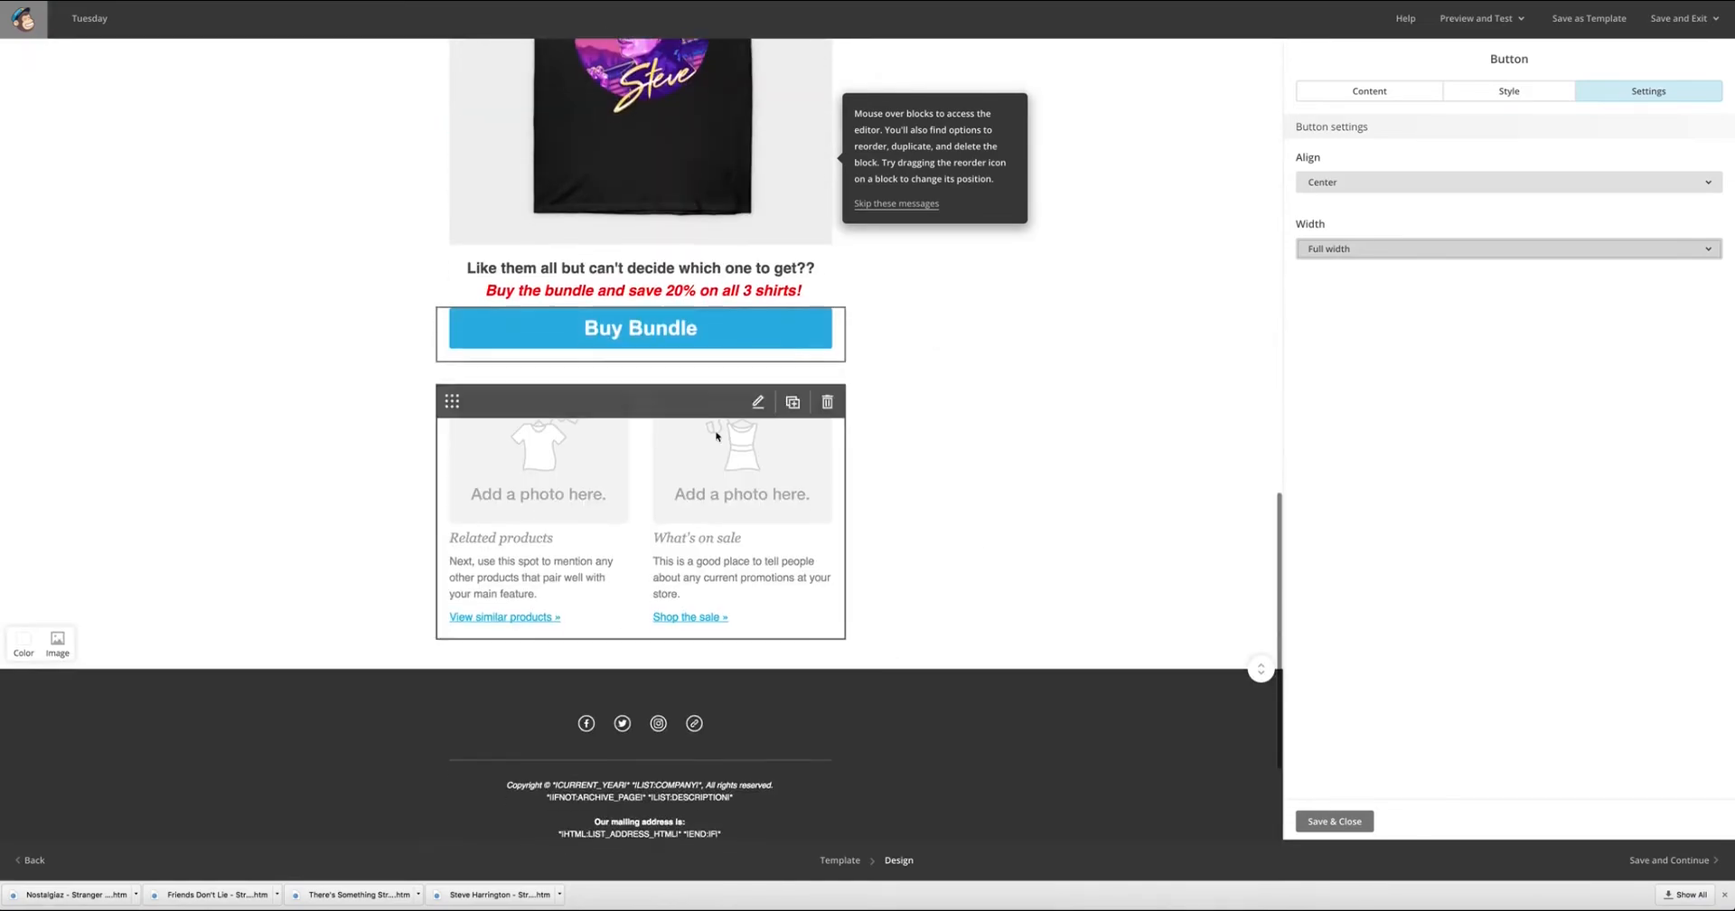
mouse_move(540, 329)
scroll(1013, 415, "up", 10)
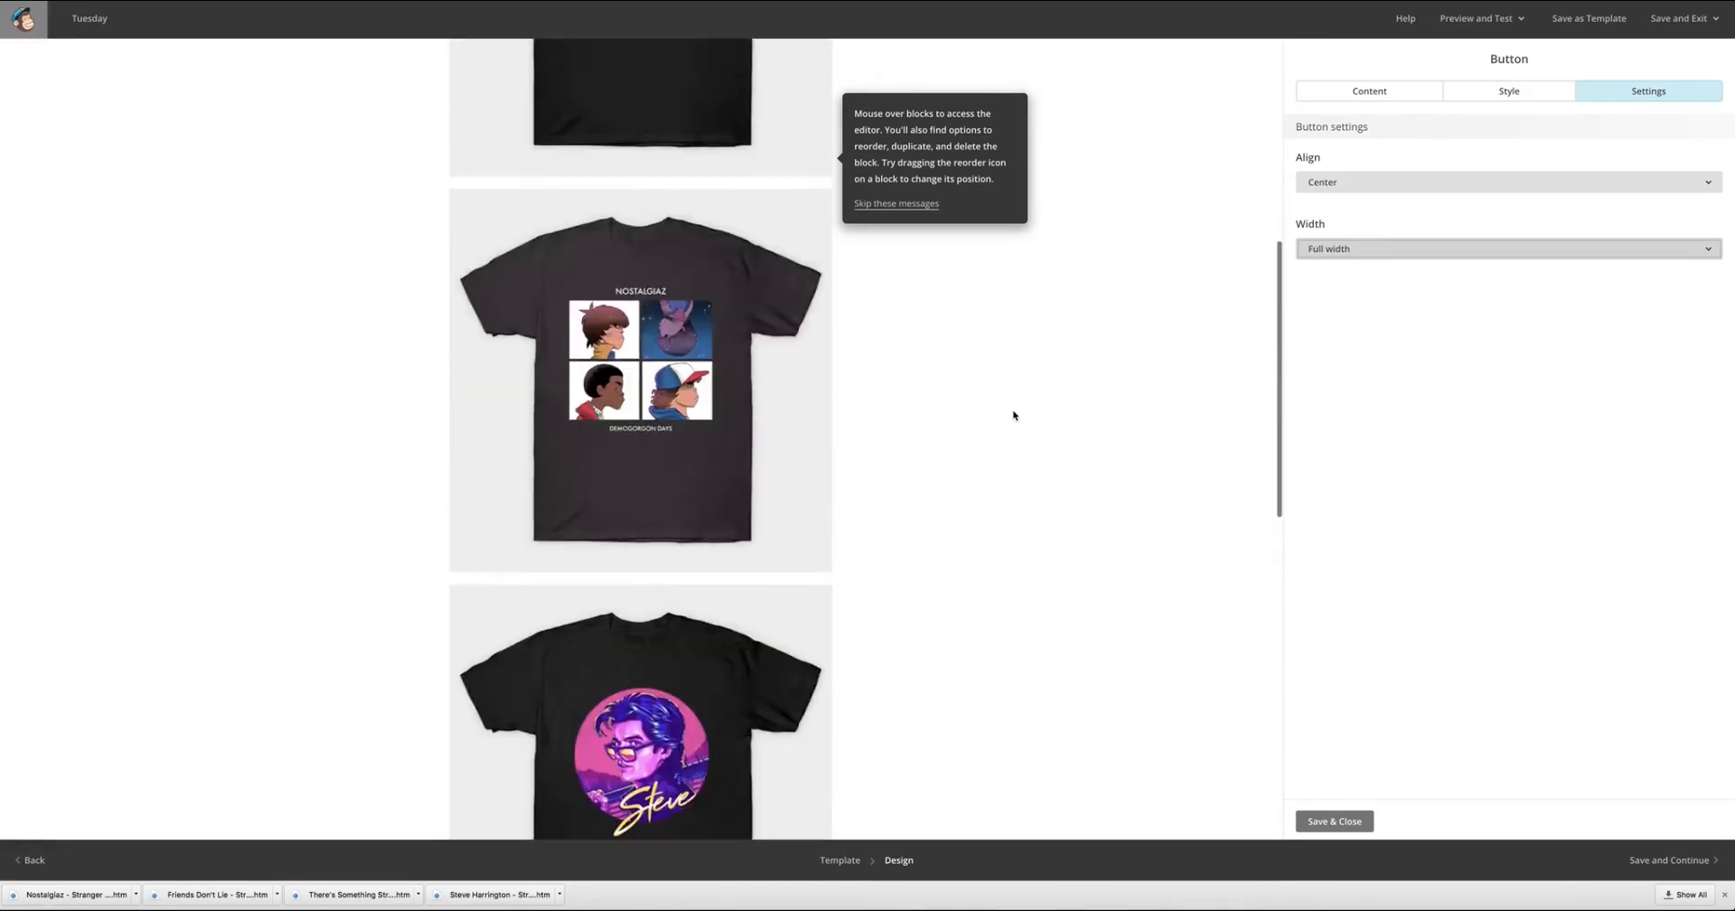
scroll(1014, 412, "down", 8)
scroll(1013, 418, "up", 10)
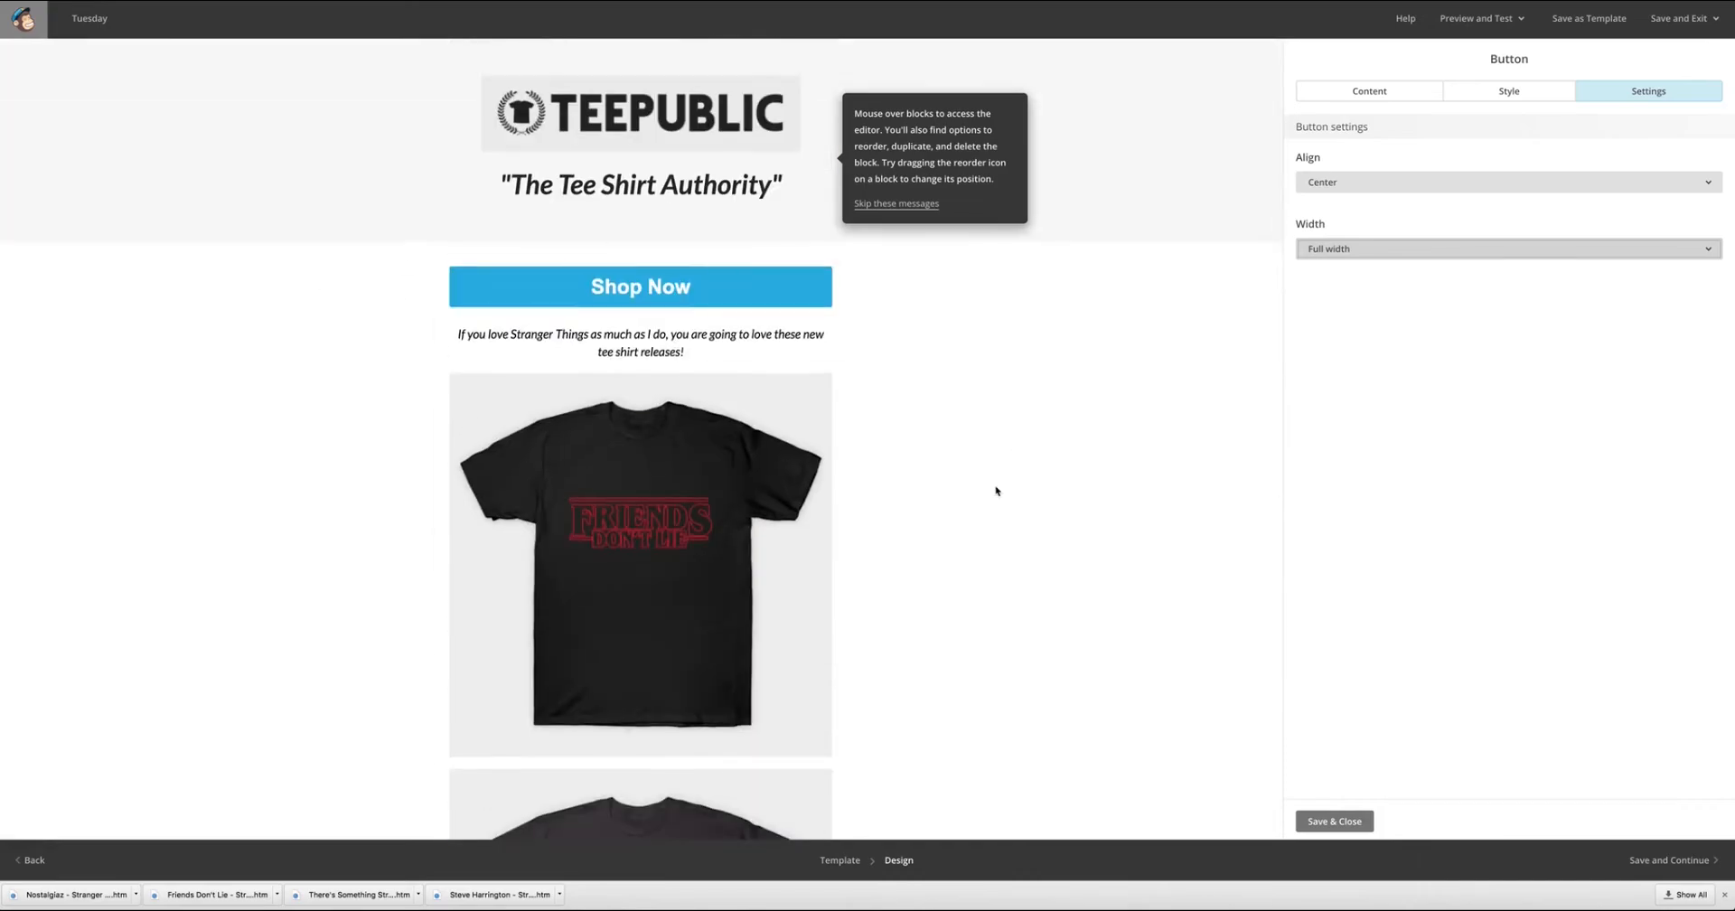
scroll(1000, 488, "down", 12)
mouse_move(775, 537)
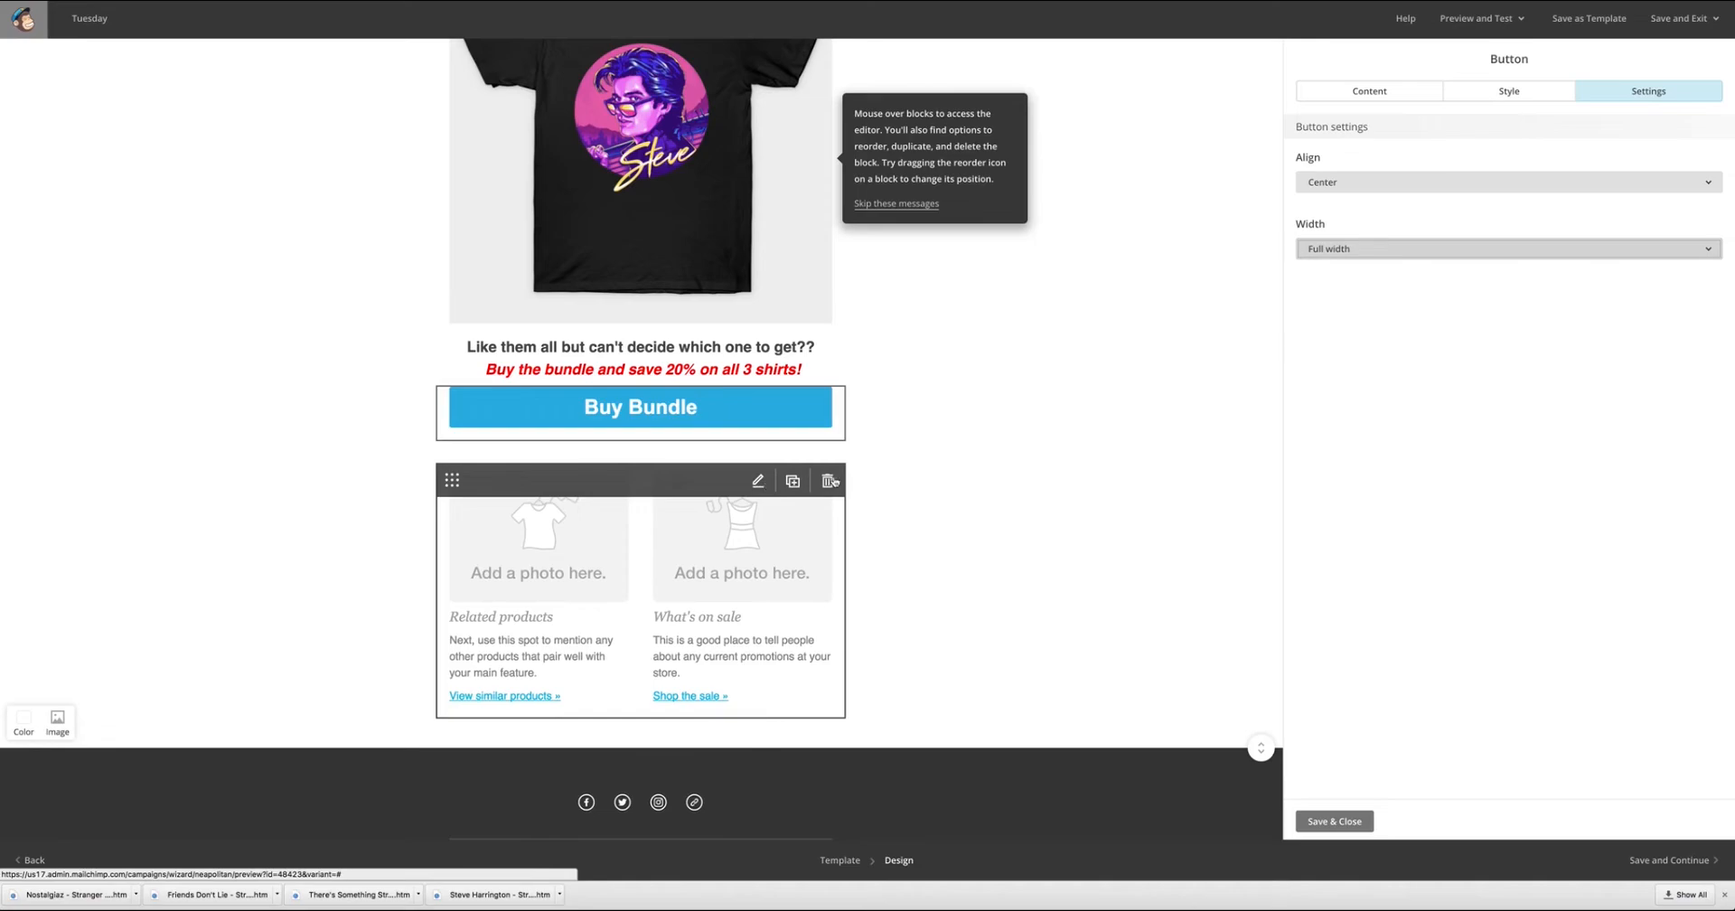
left_click(830, 481)
left_click(720, 497)
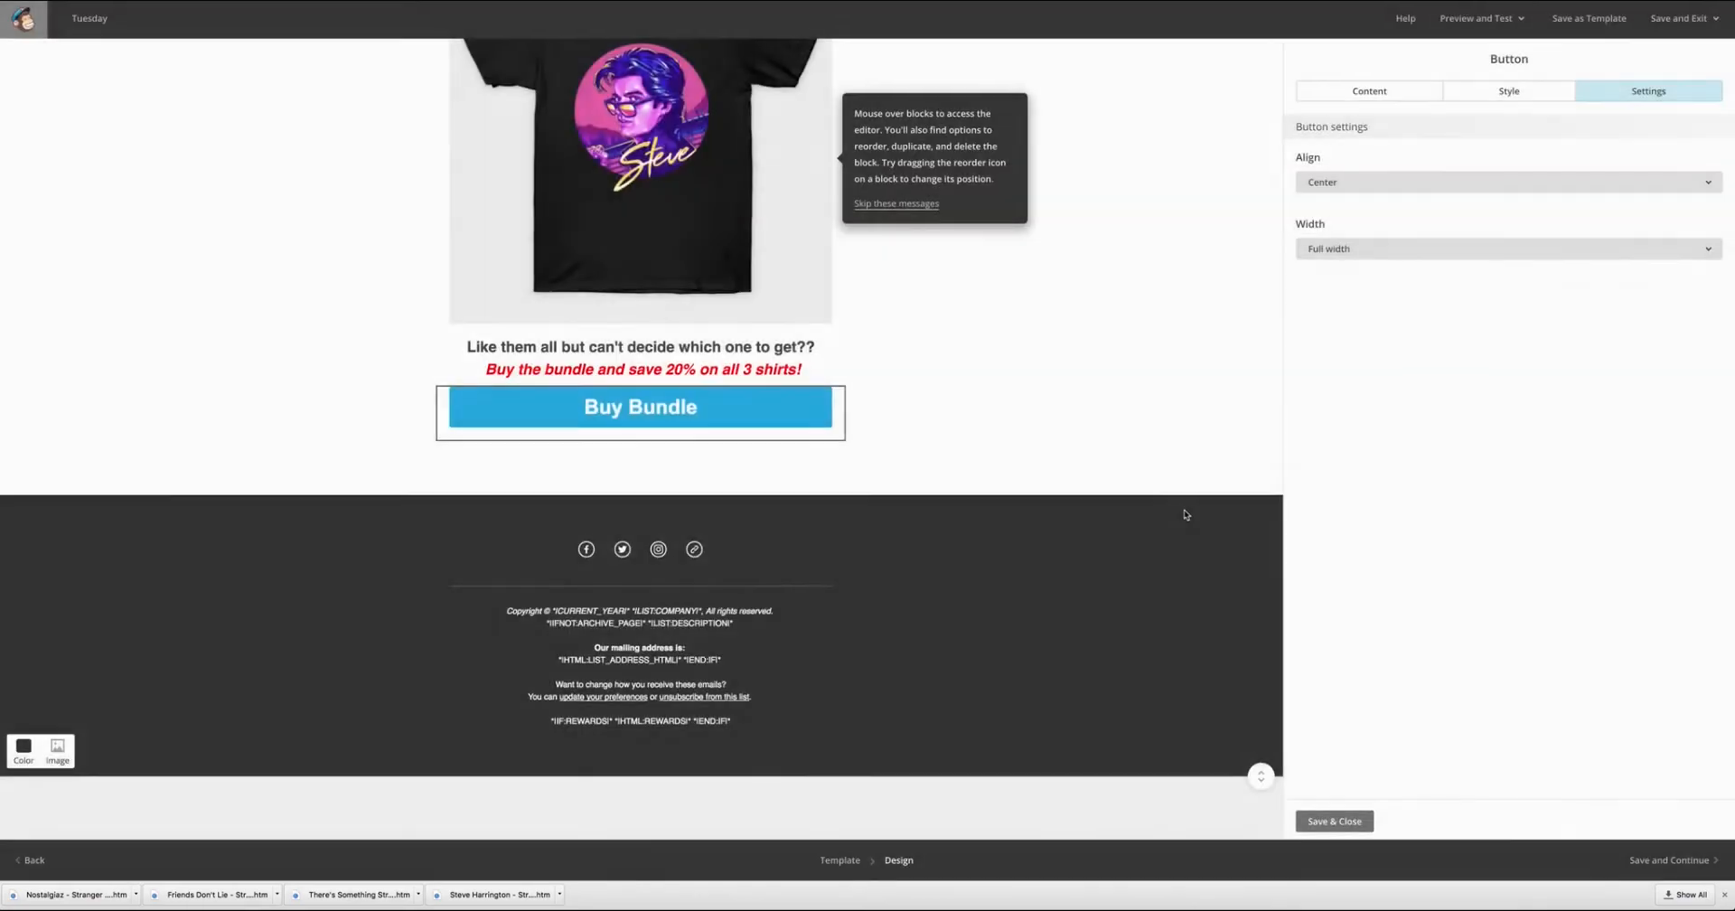
Save the Buy Bundle button and insert an image group with three image slots below it.
left_click(1347, 820)
left_click_drag(1704, 149, 606, 610)
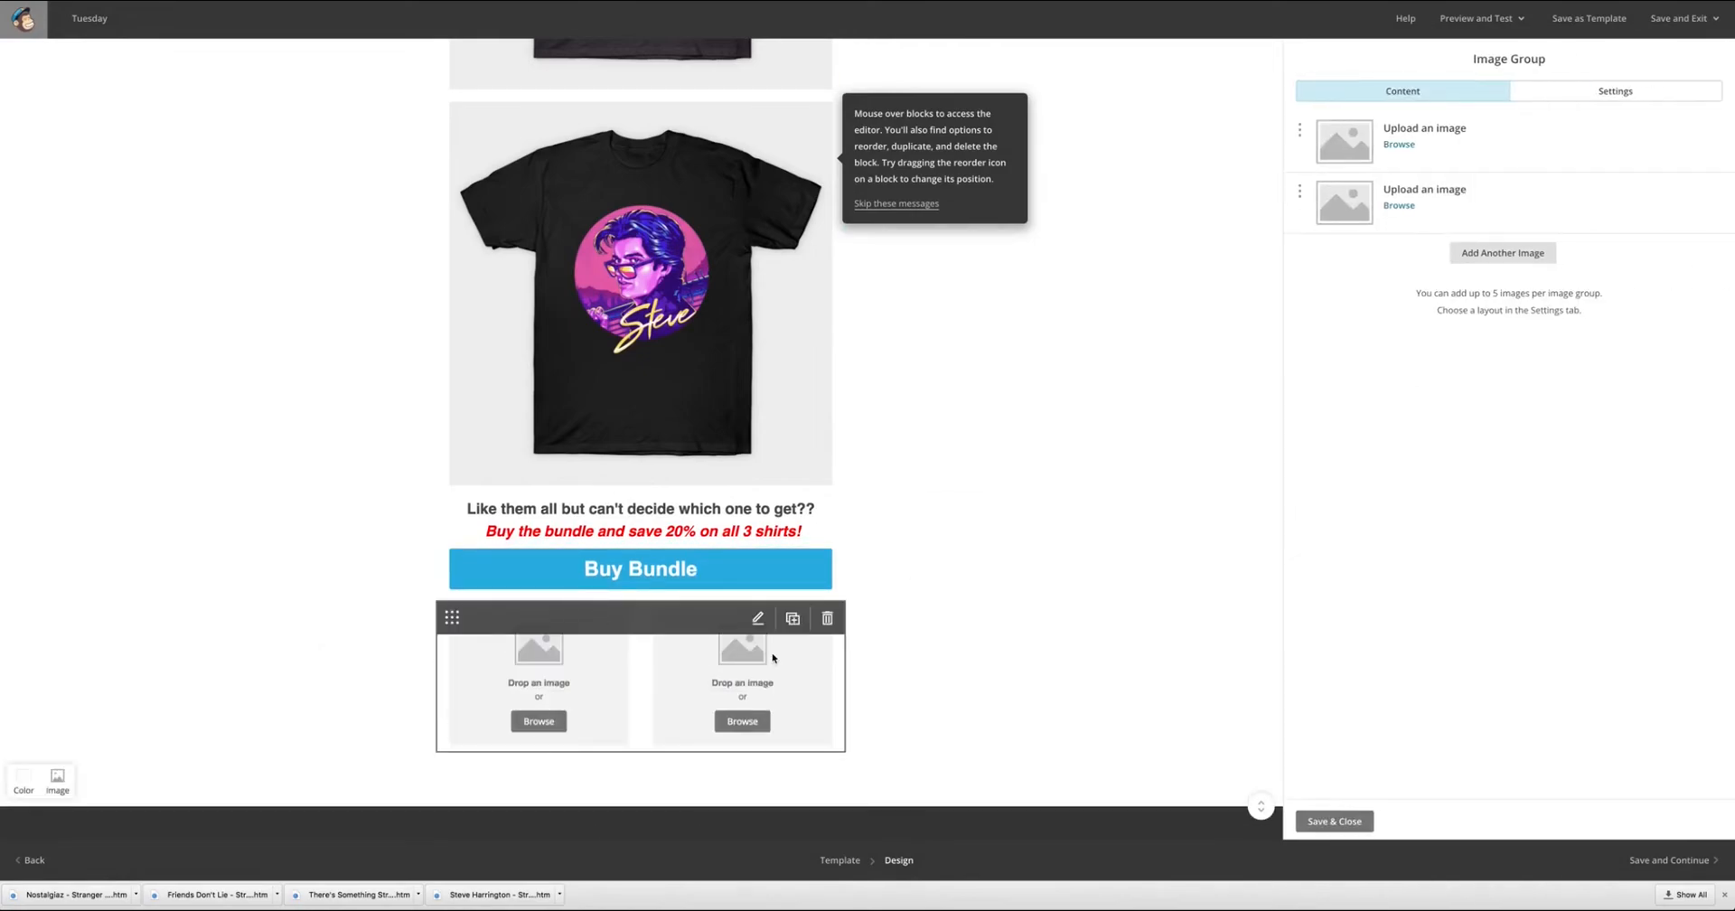
left_click(1482, 254)
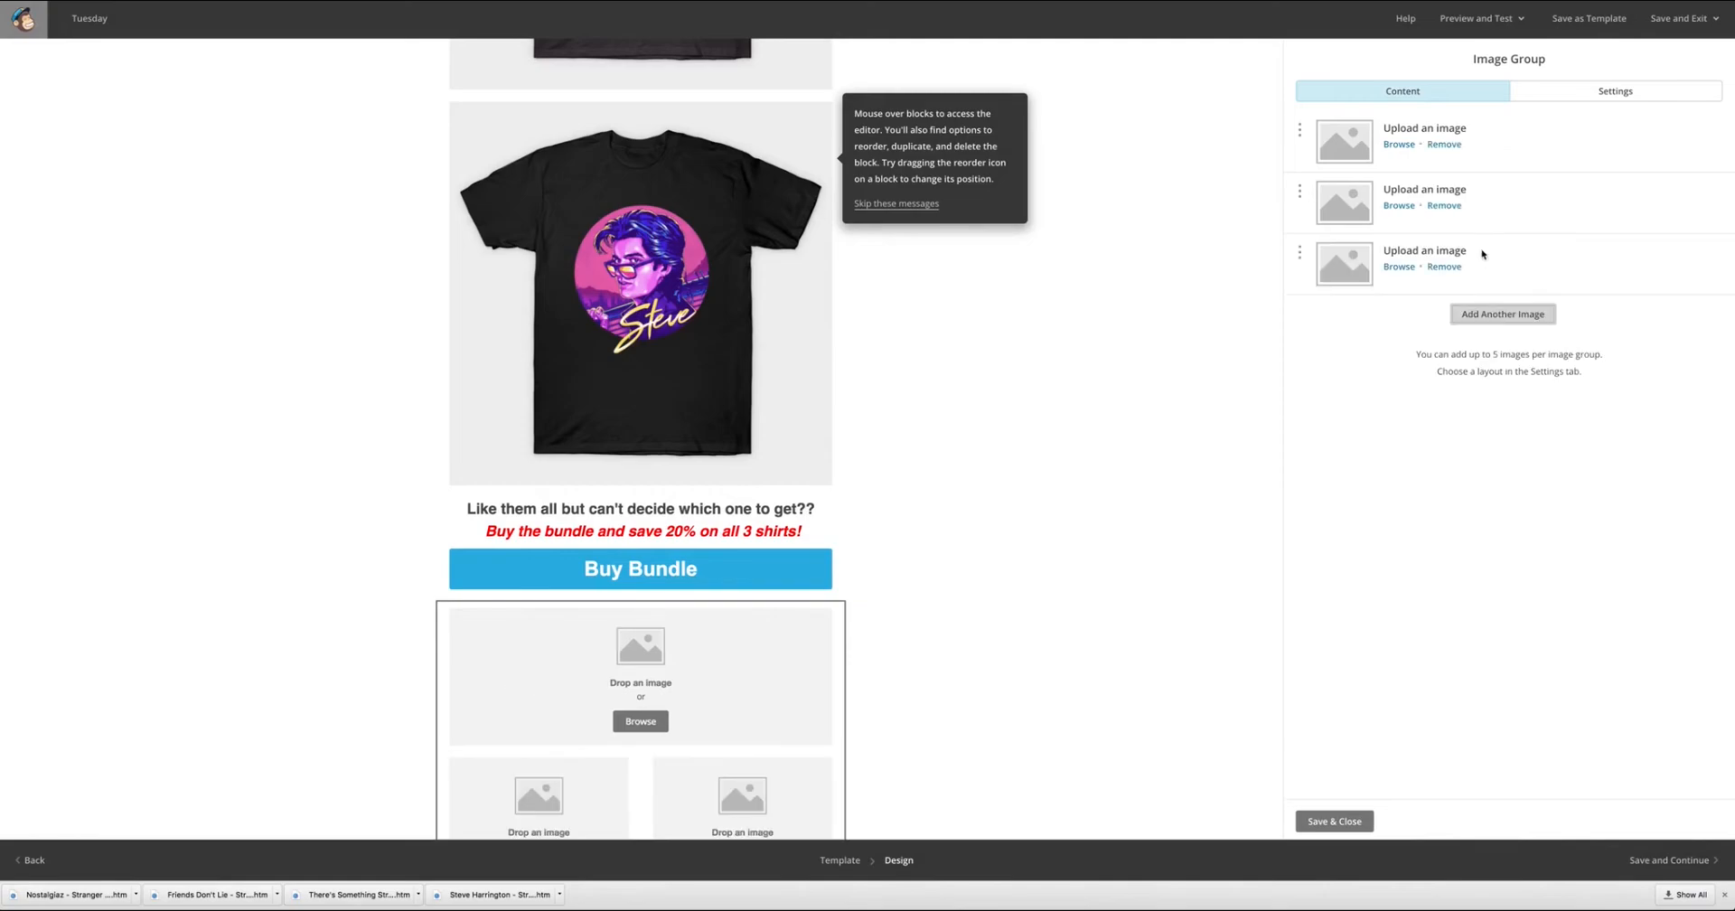
Fill the image group's slots with 2030870_1.jpg, 606600_2.jpg and 641171_1.jpg from the uploaded files, in that order.
left_click(1397, 147)
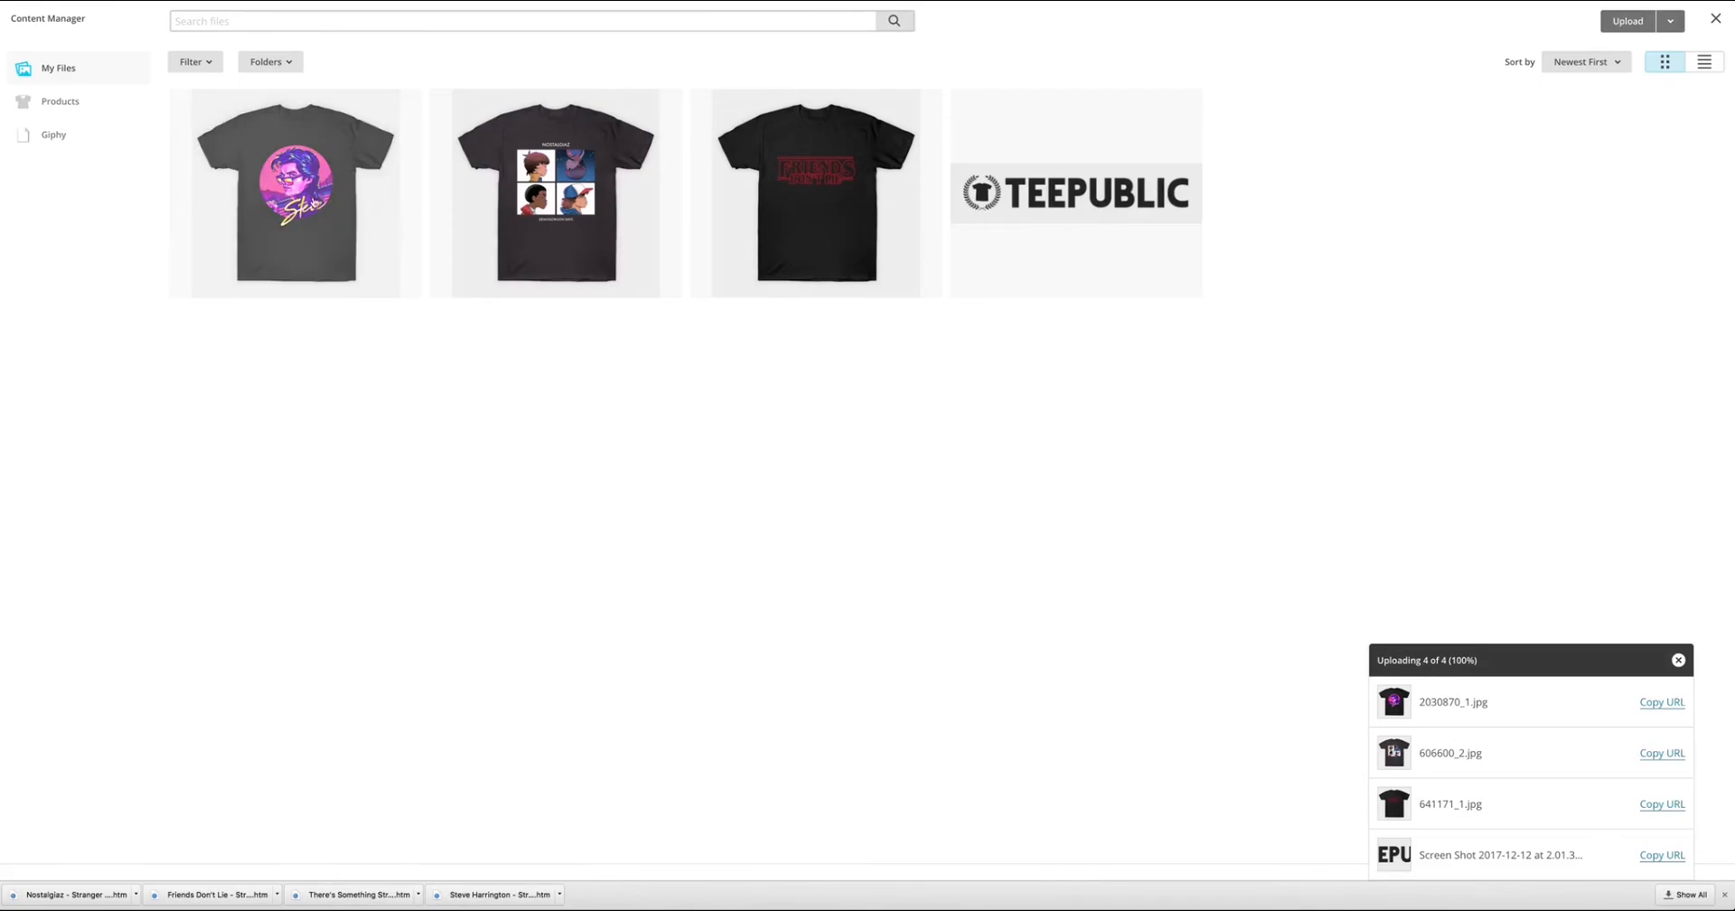
left_click(285, 195)
left_click(1400, 219)
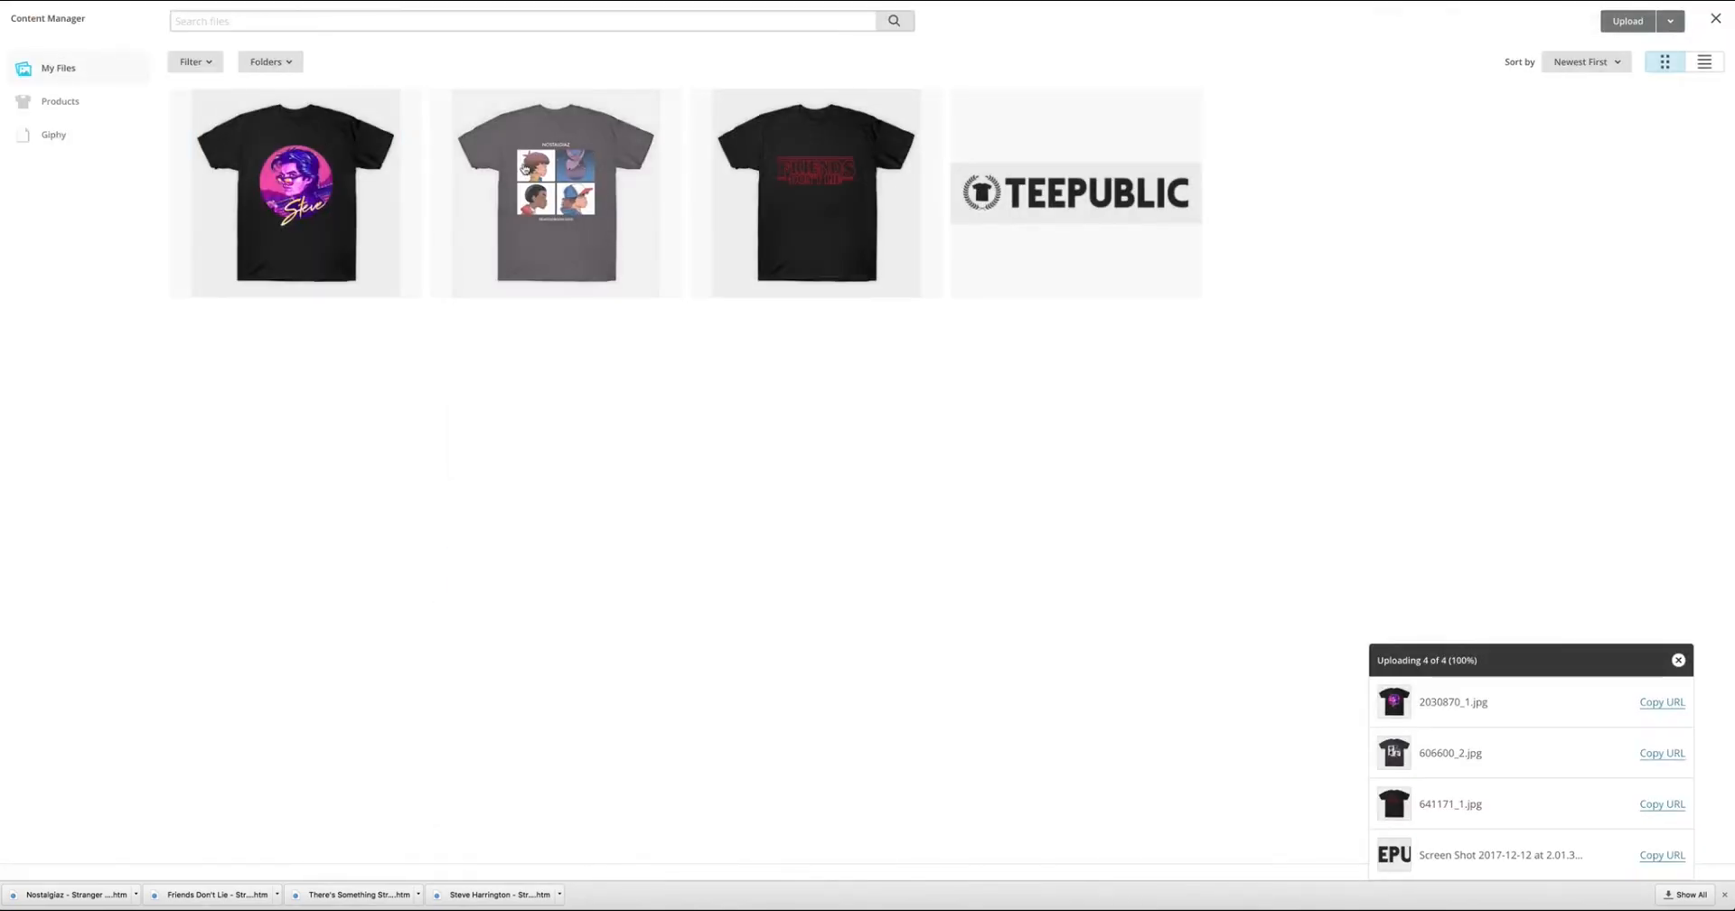
left_click(630, 153)
left_click(1658, 21)
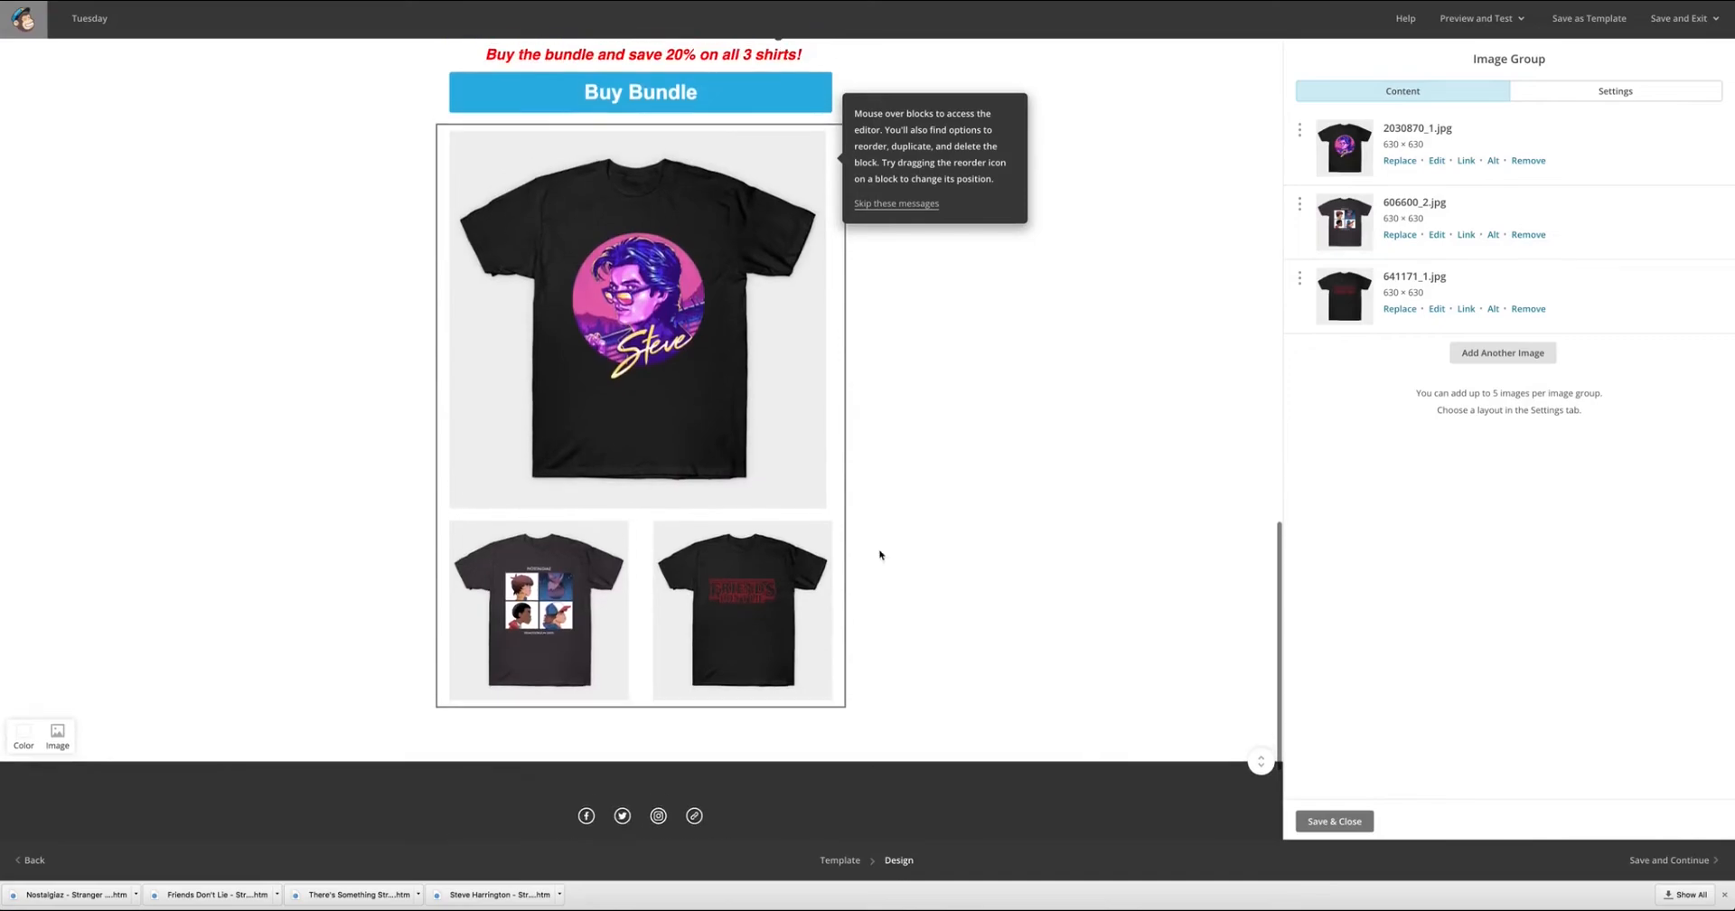
Try the image group layout with two small images above a large one and return to the large-image-first layout.
left_click(1627, 92)
left_click(1382, 199)
left_click(1321, 199)
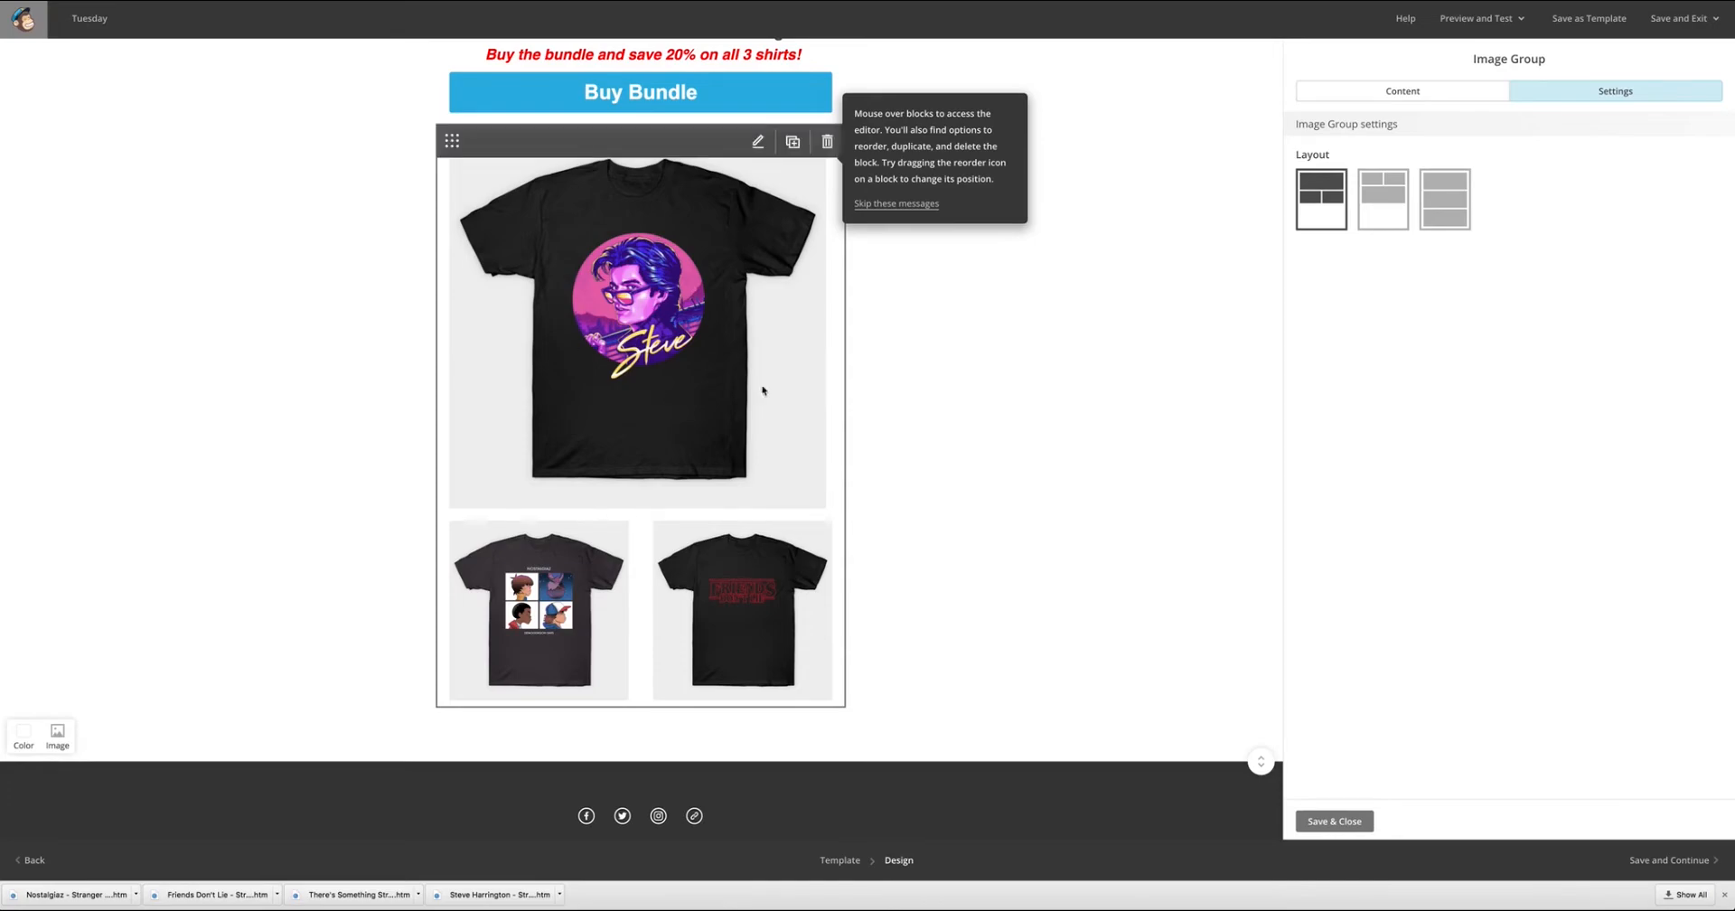
Review the email from the header through the shirt images to the new image group and footer.
scroll(1017, 398, "up", 10)
scroll(1018, 395, "down", 4)
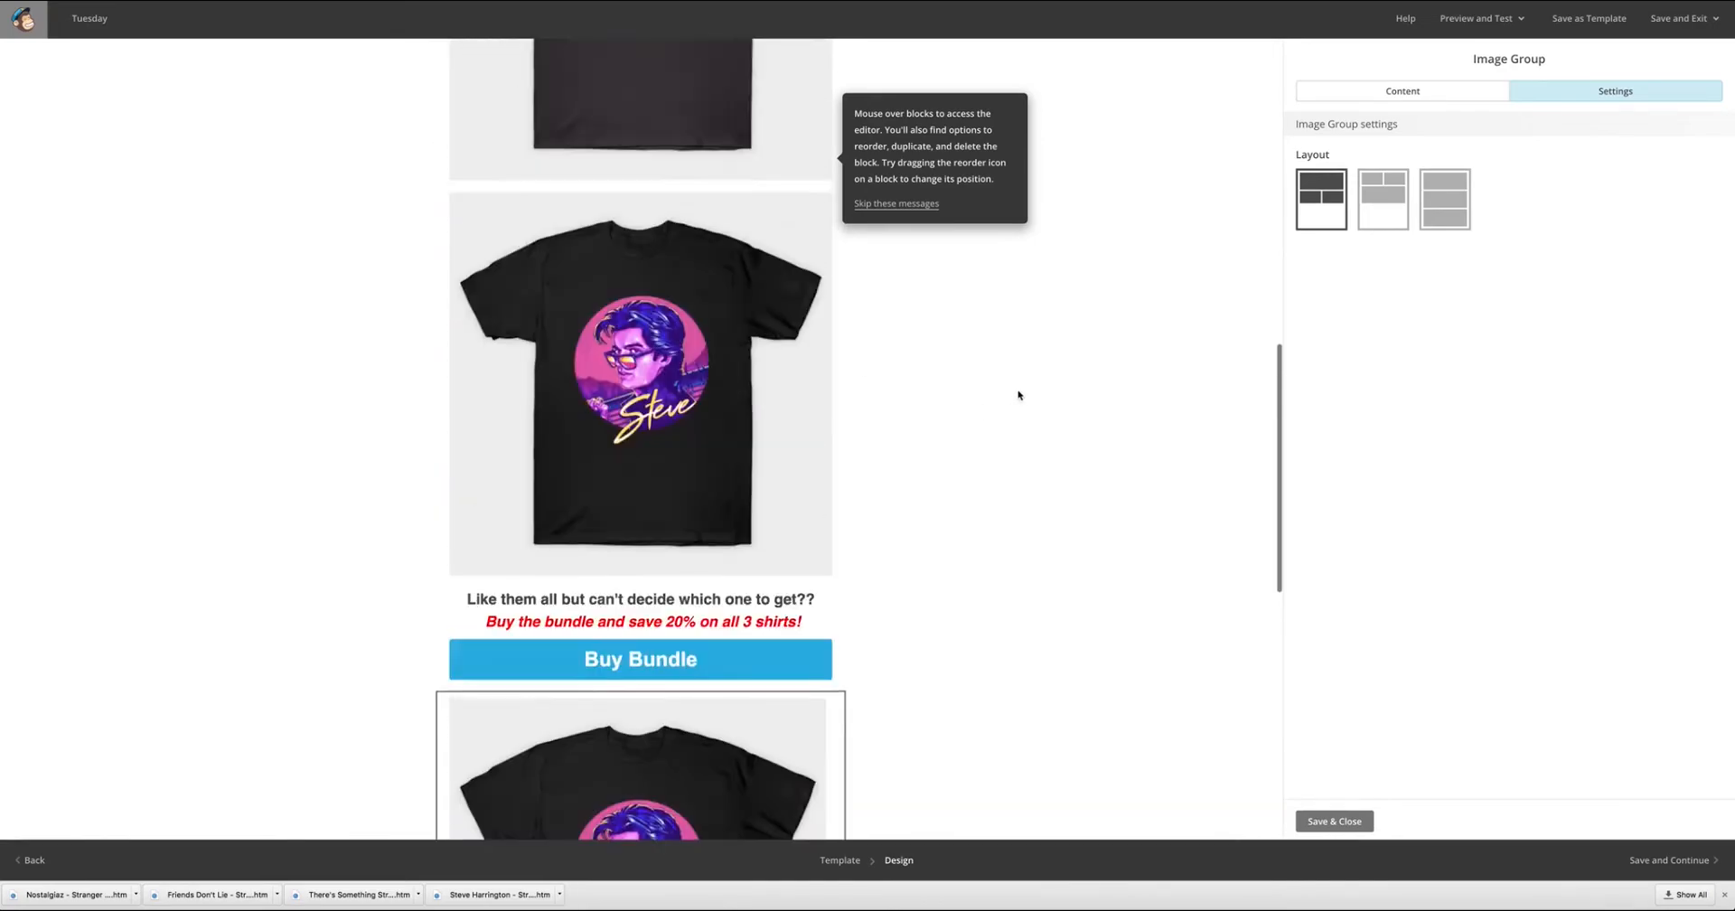
scroll(1018, 395, "down", 5)
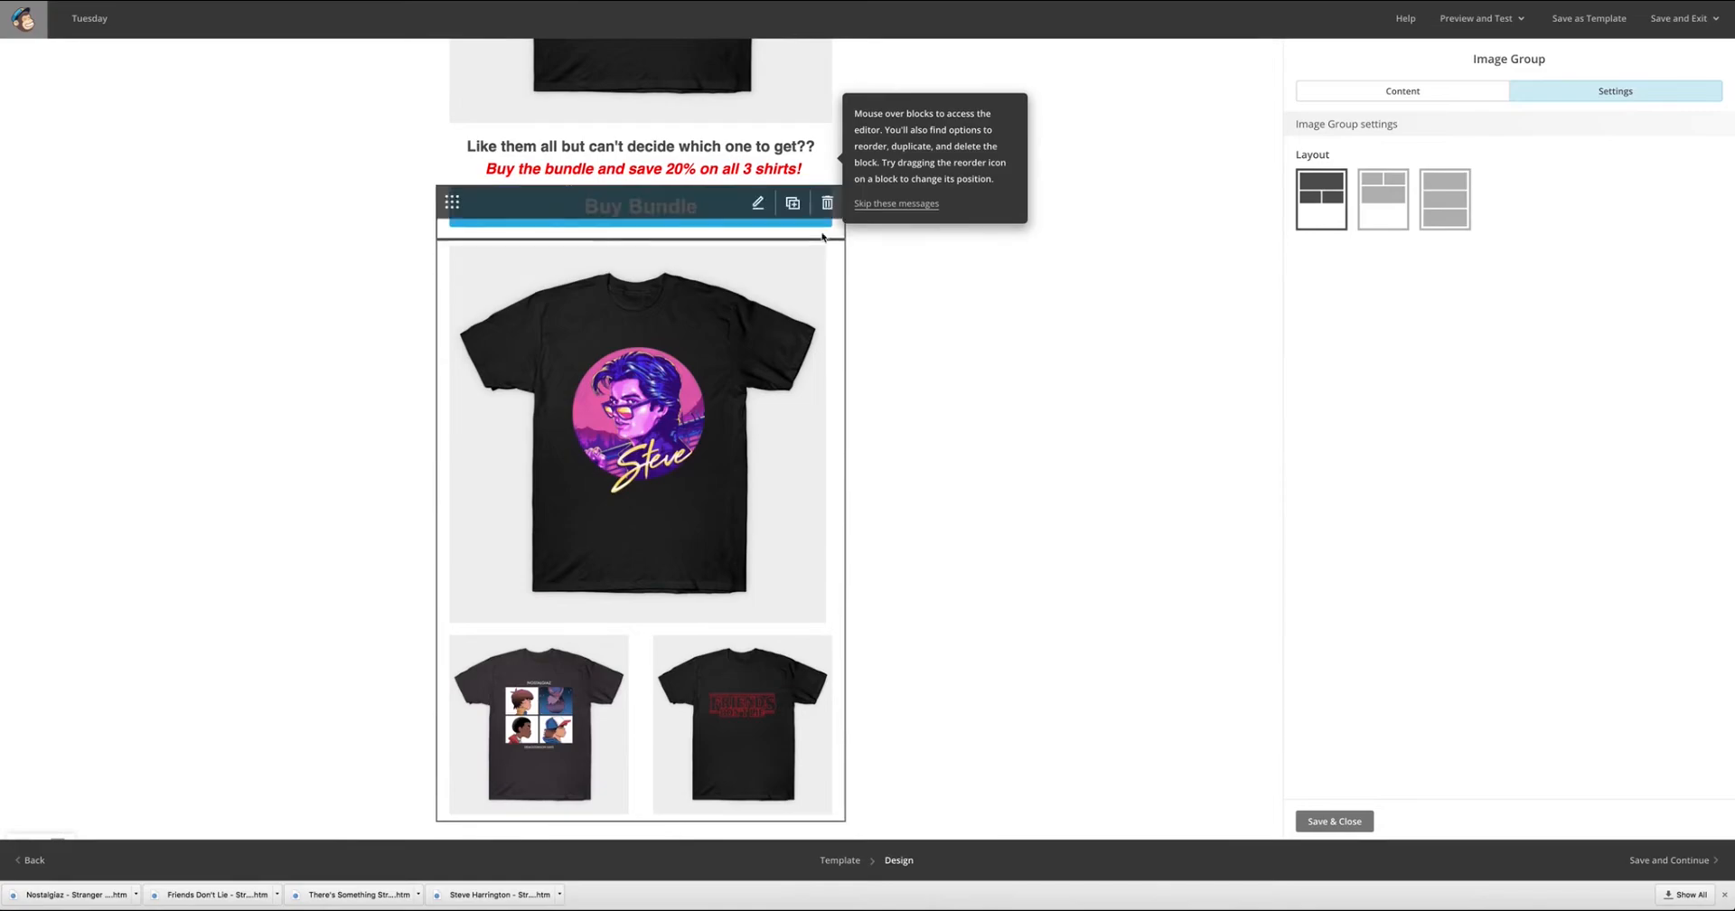
scroll(1007, 334, "down", 4)
scroll(1026, 426, "up", 15)
scroll(1056, 445, "down", 6)
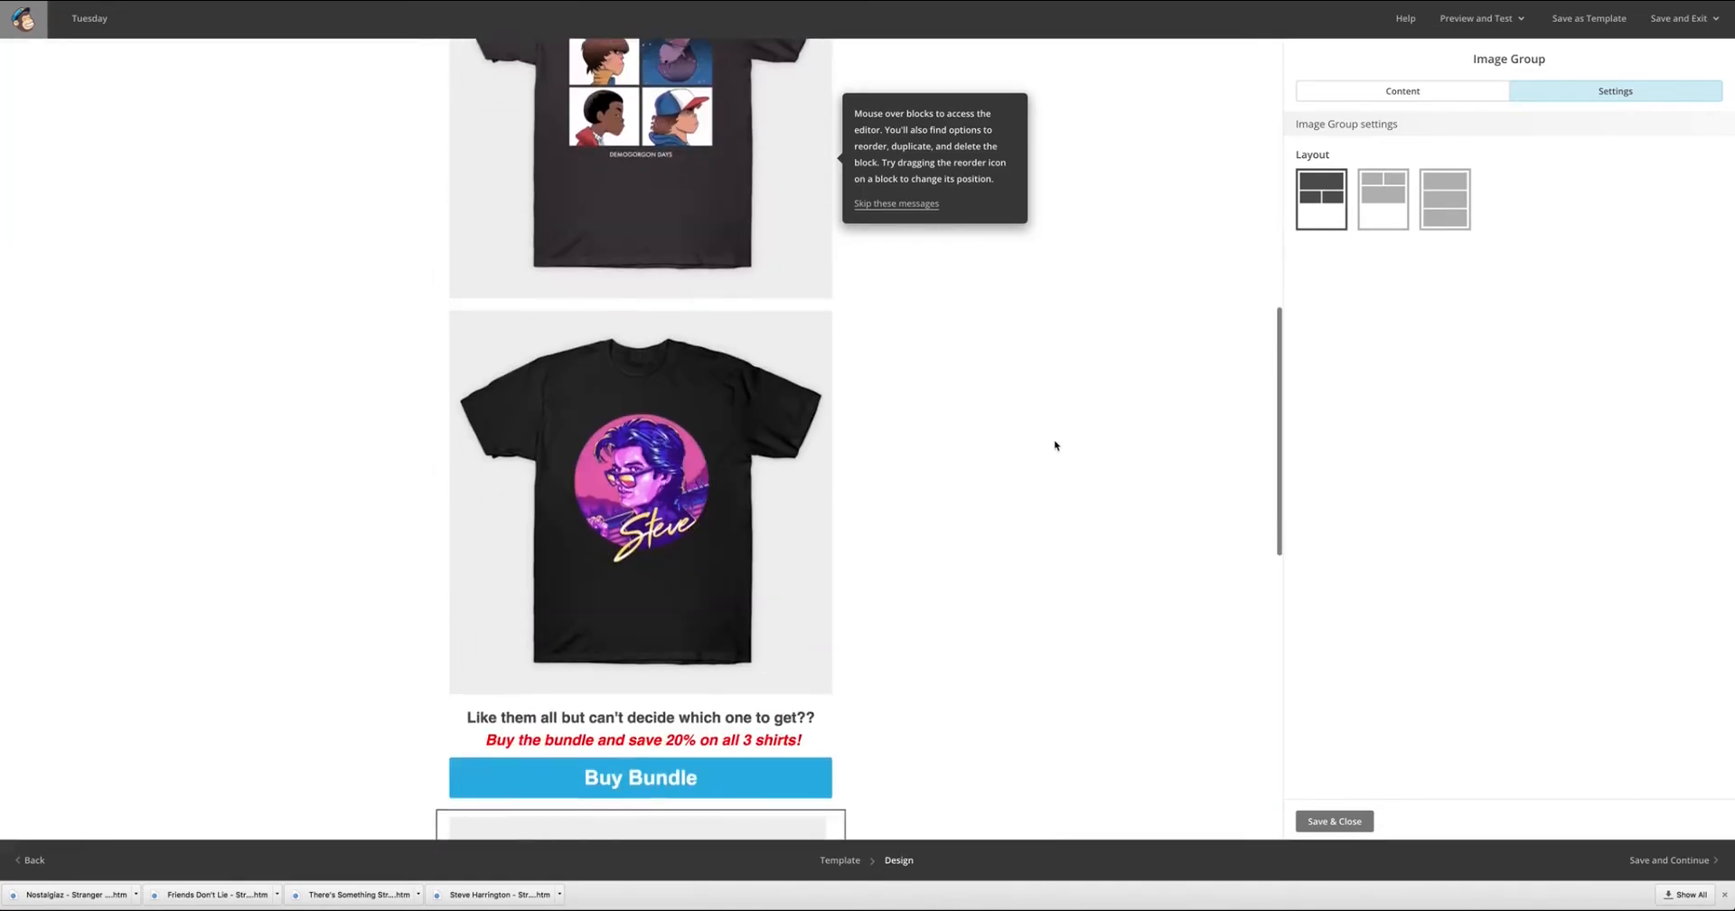
scroll(1055, 445, "down", 8)
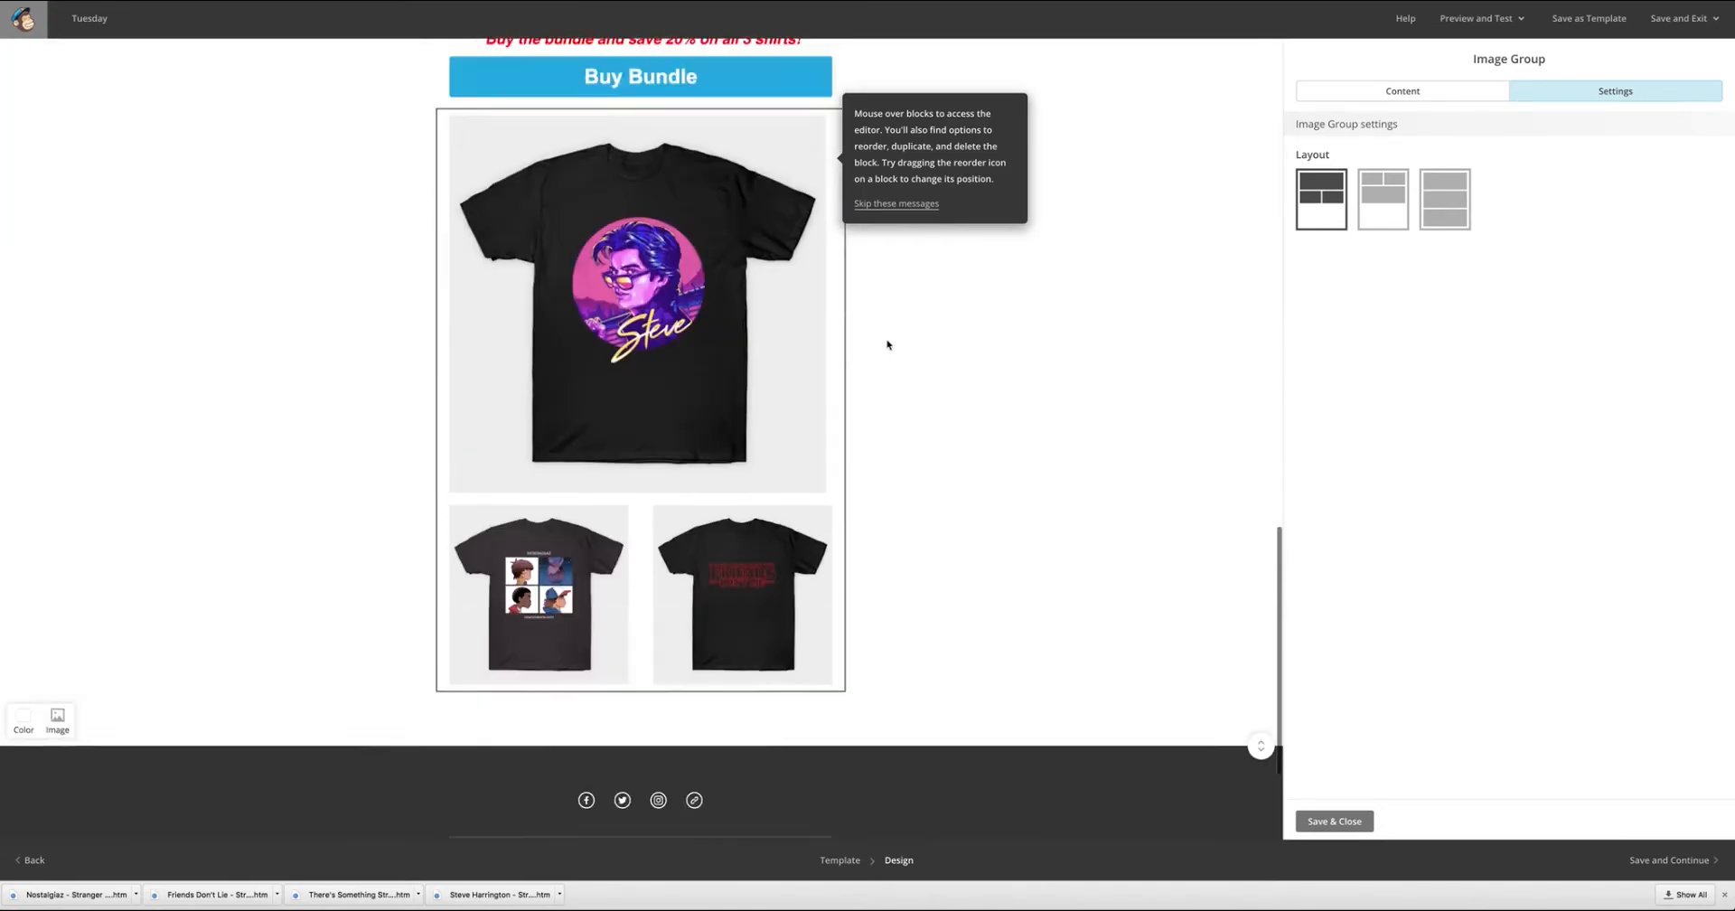
scroll(886, 344, "up", 15)
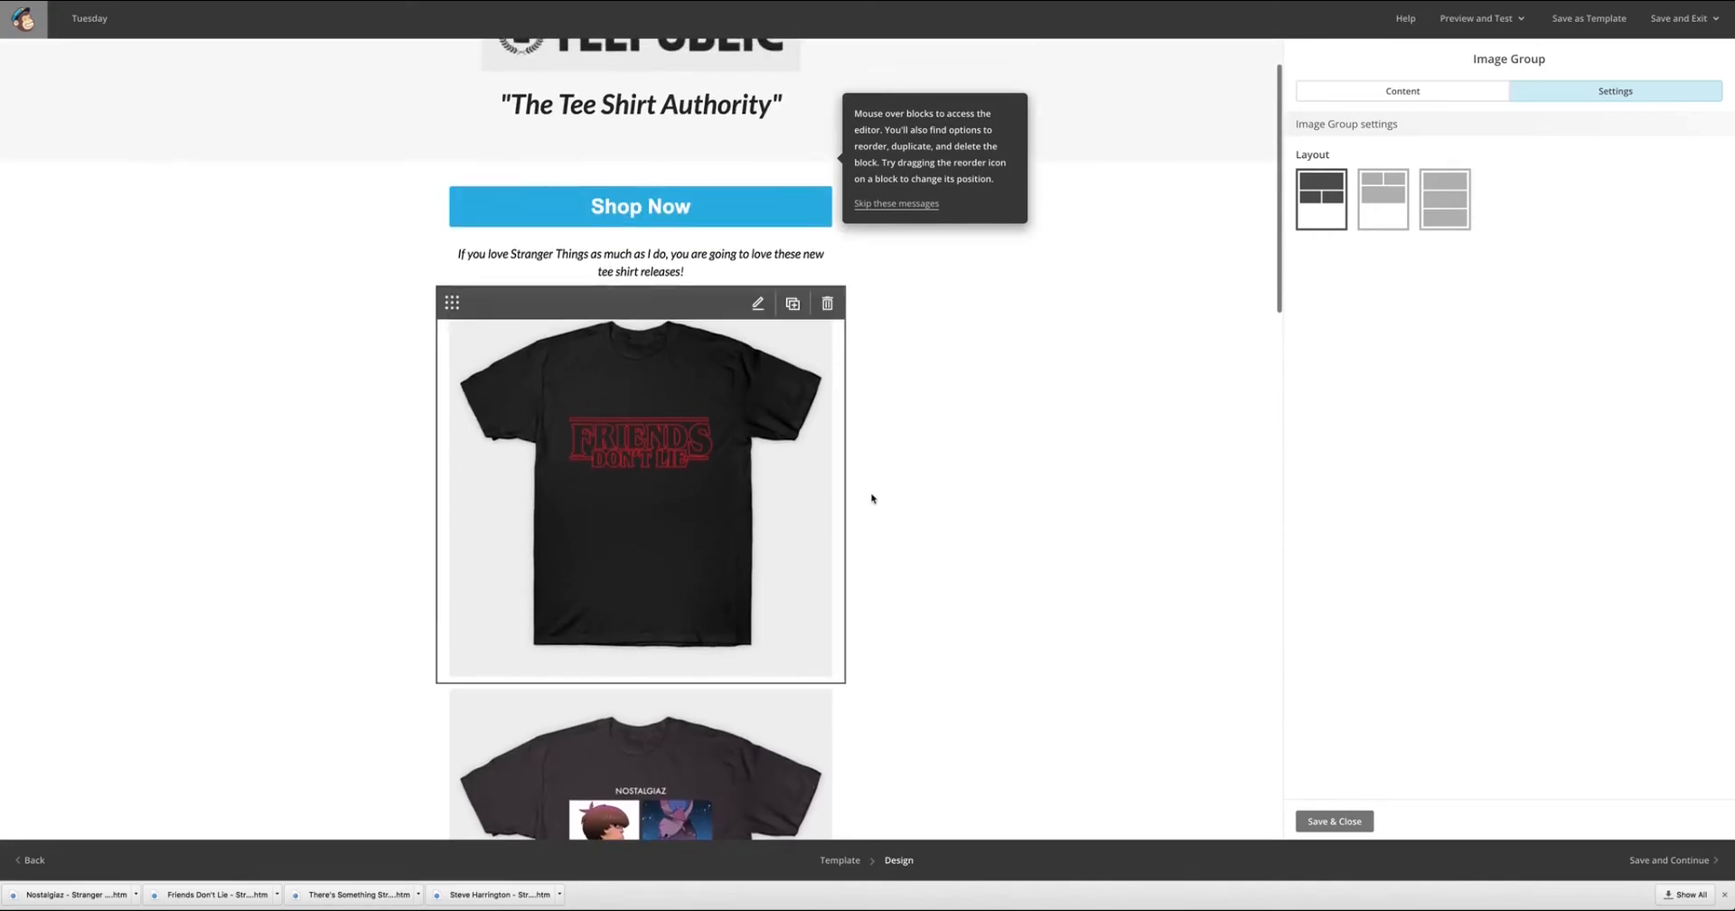
scroll(872, 498, "down", 15)
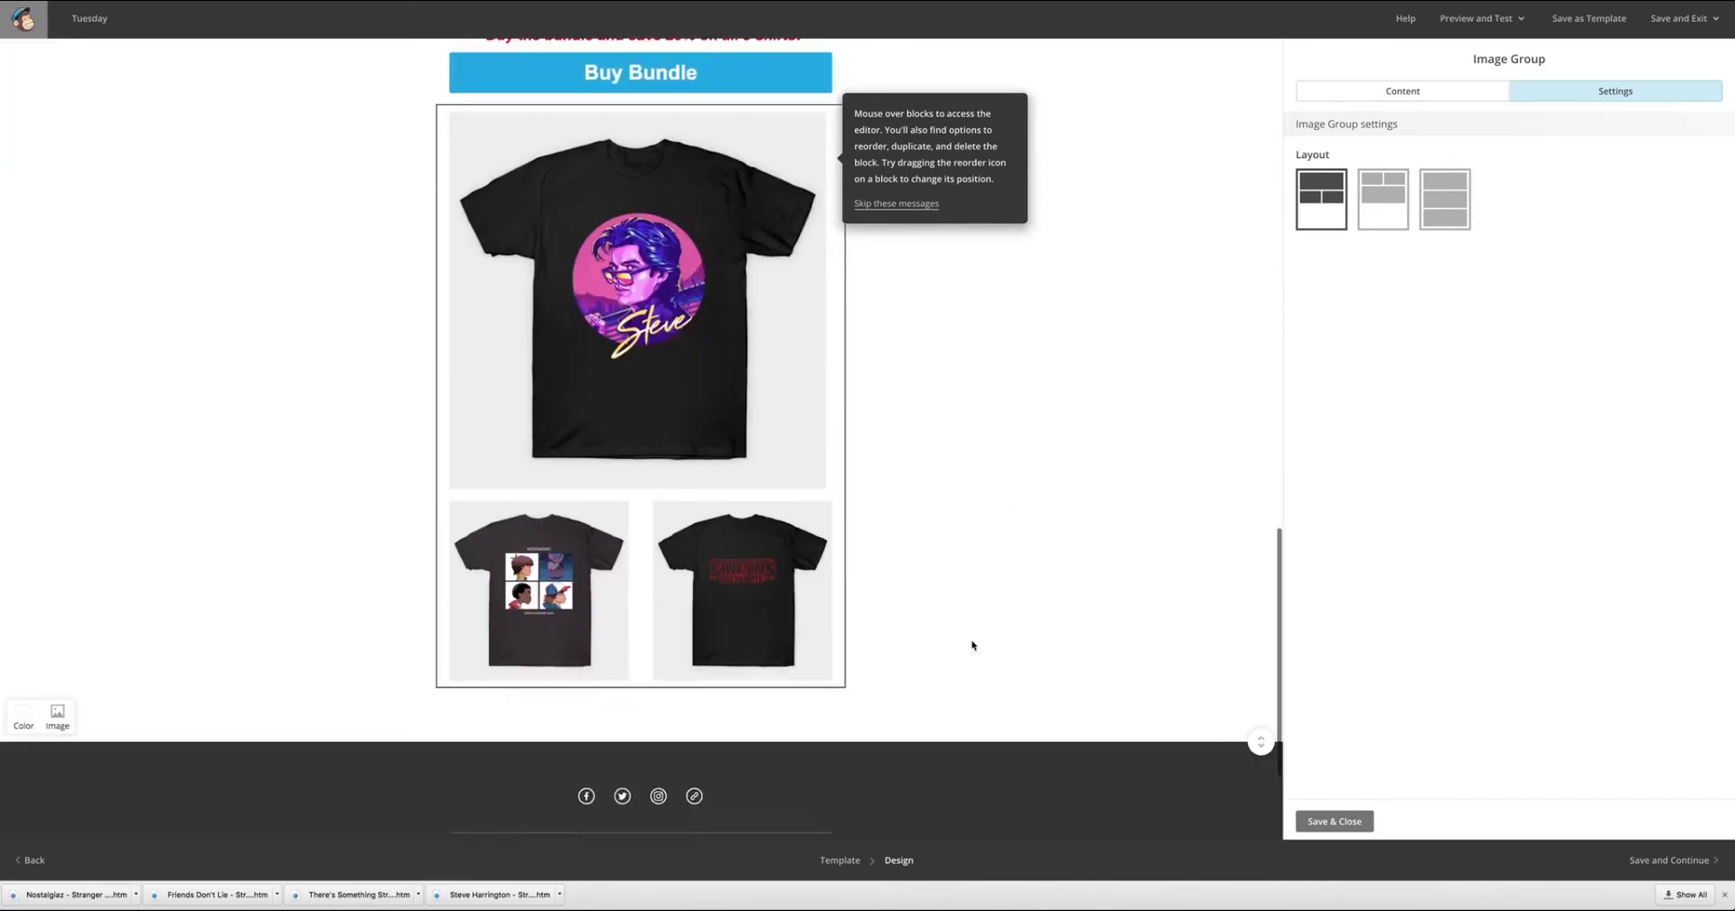
scroll(904, 650, "down", 3)
Save the image group and add a button below it with the text "Visit Store".
left_click(1335, 821)
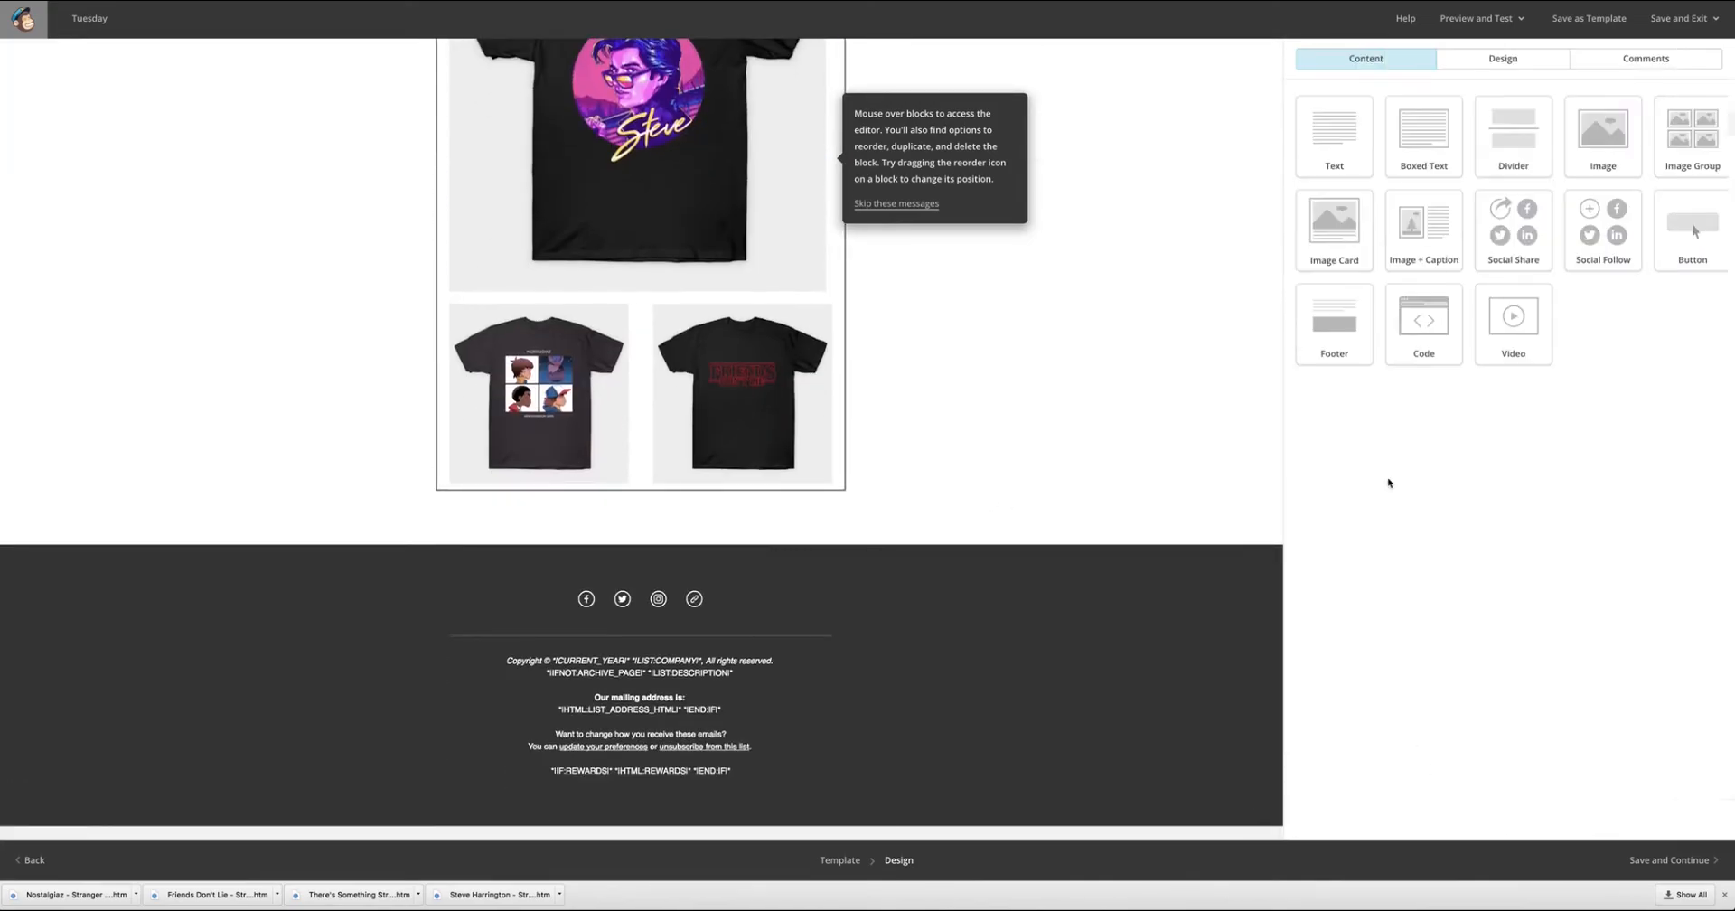
left_click_drag(1693, 231, 578, 543)
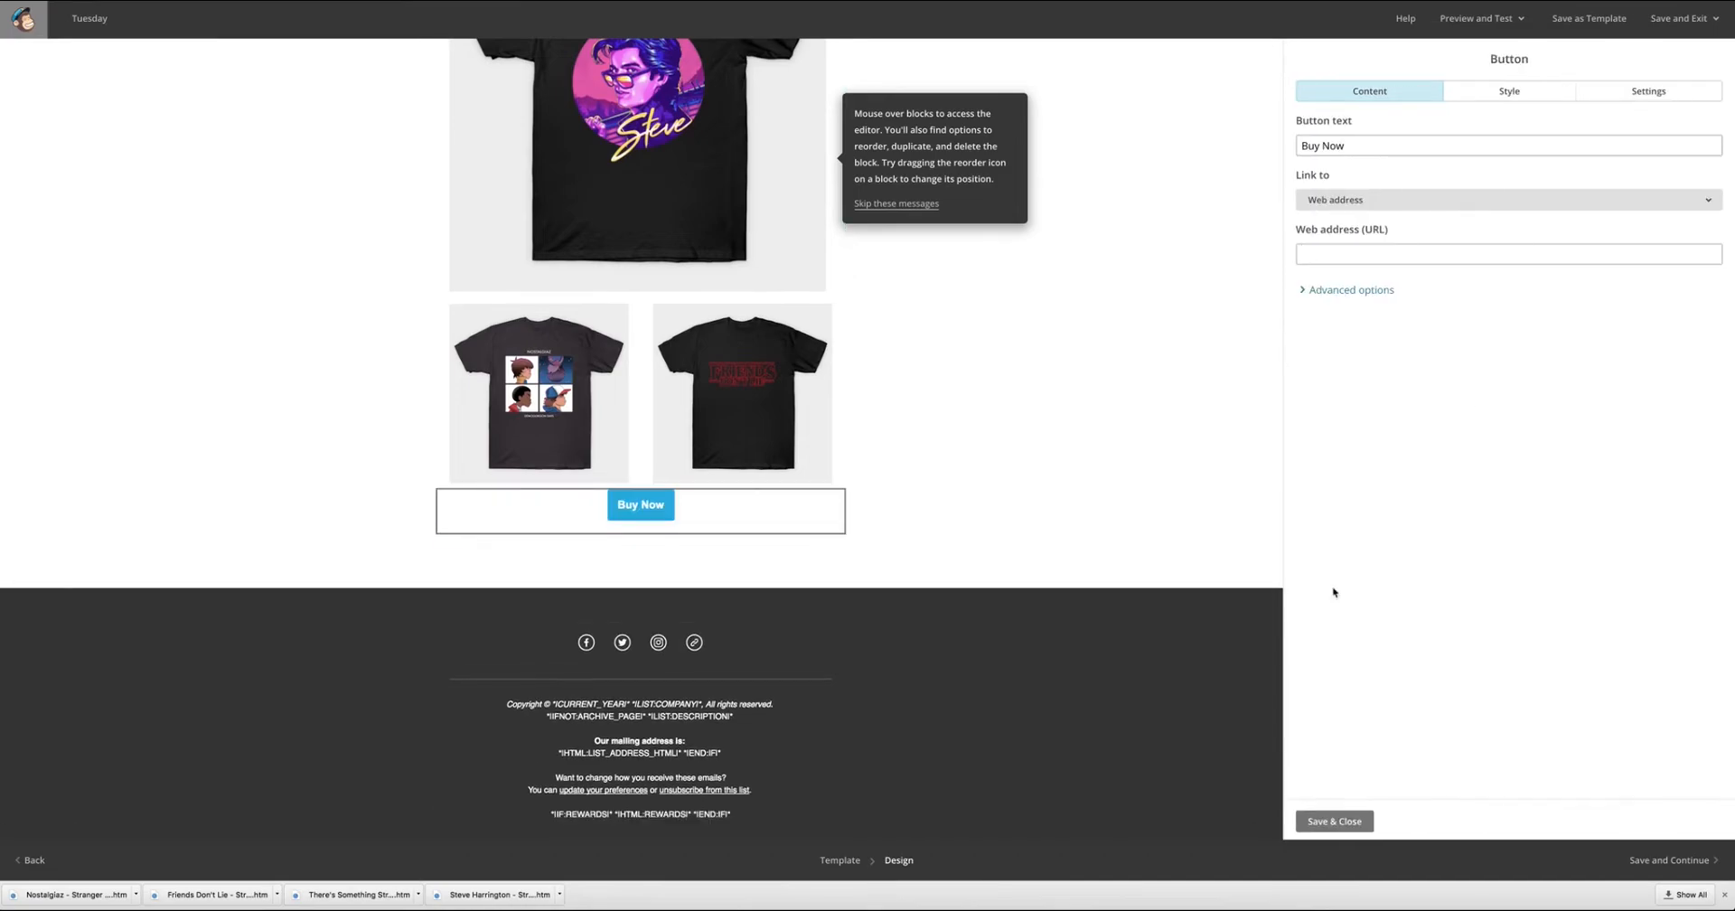
key("BackSpace")
key("BackSpace")
key("BackSpace")
key("BackSpace")
key("BackSpace")
key("BackSpace")
key("BackSpace")
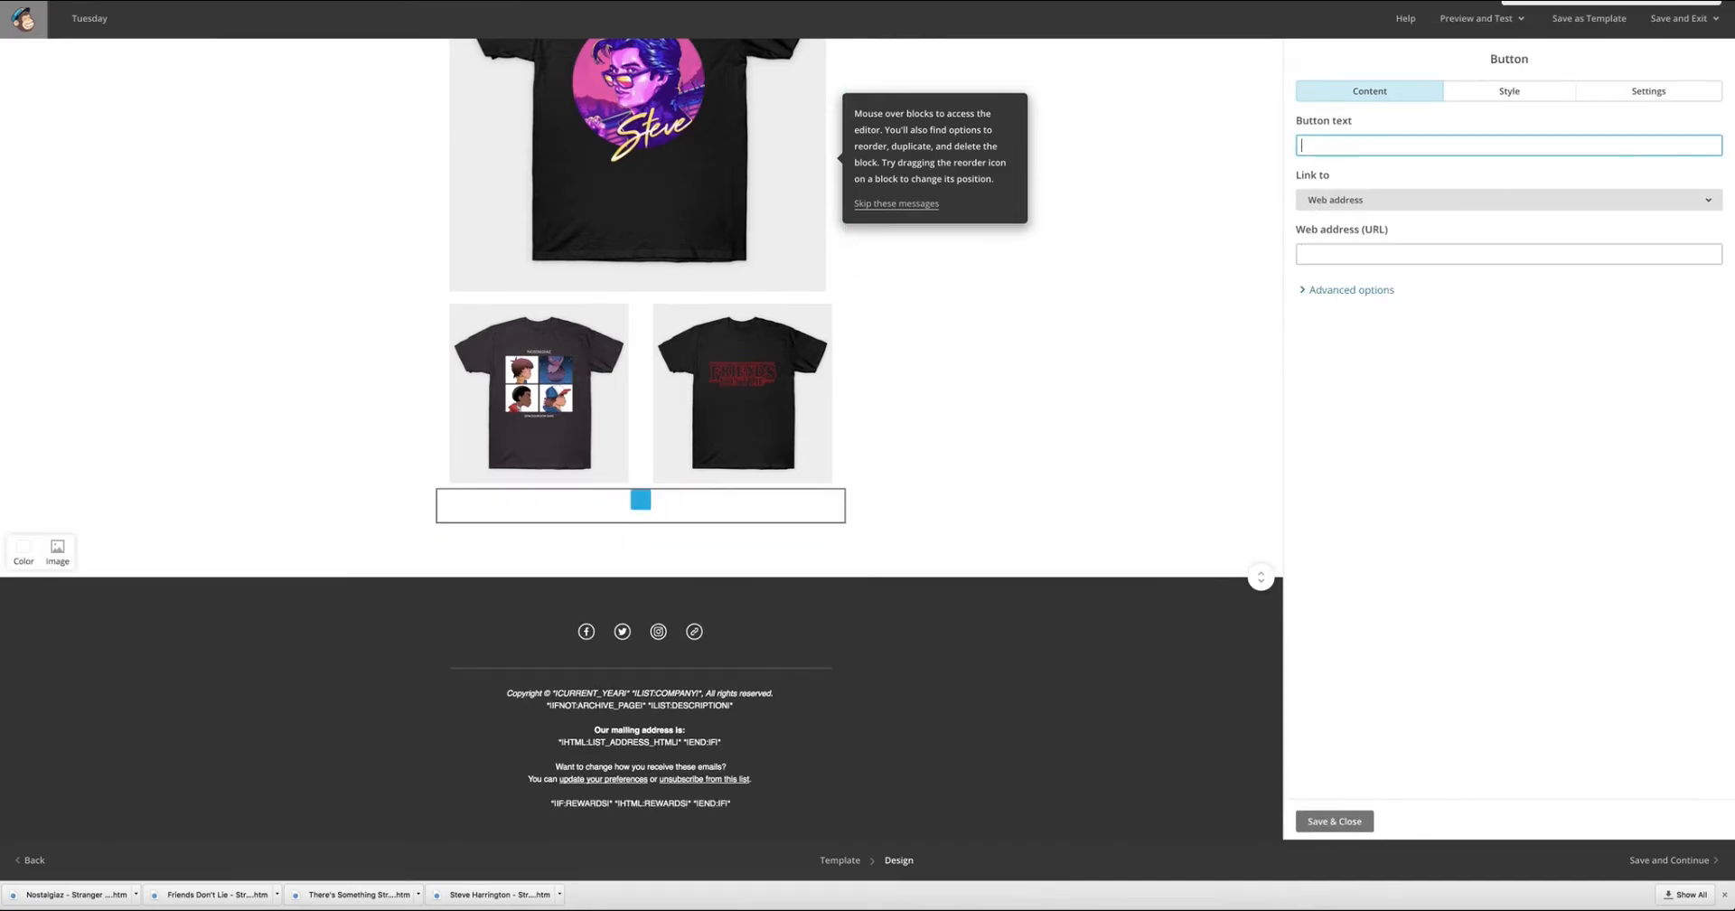
type("V")
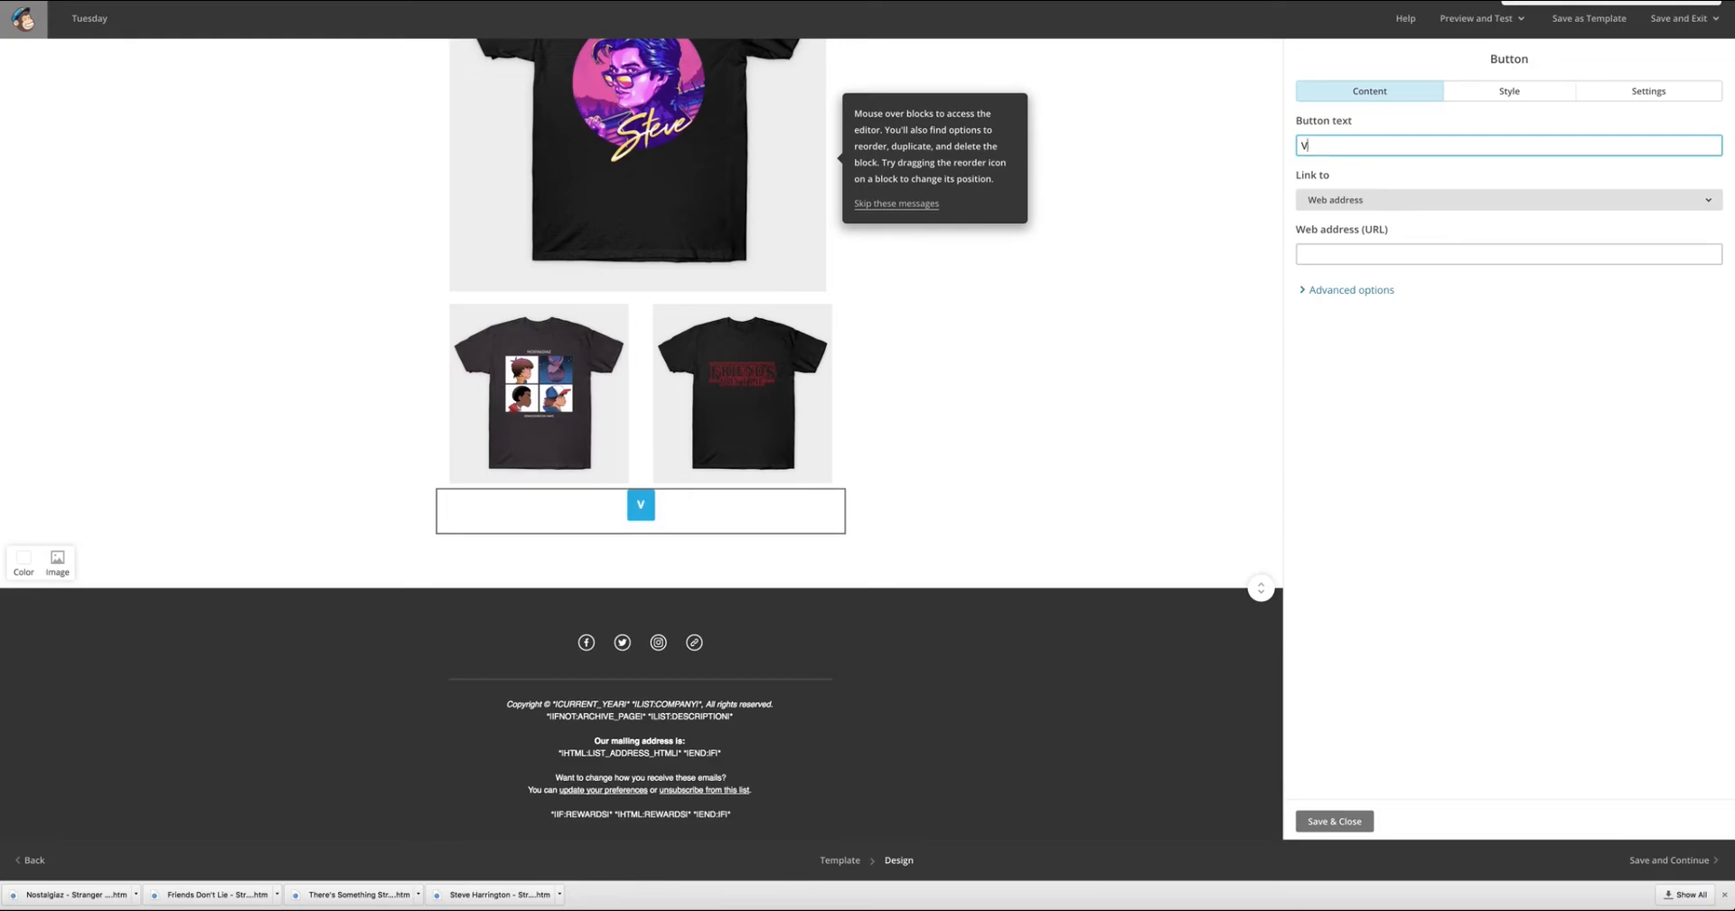
type("isit ")
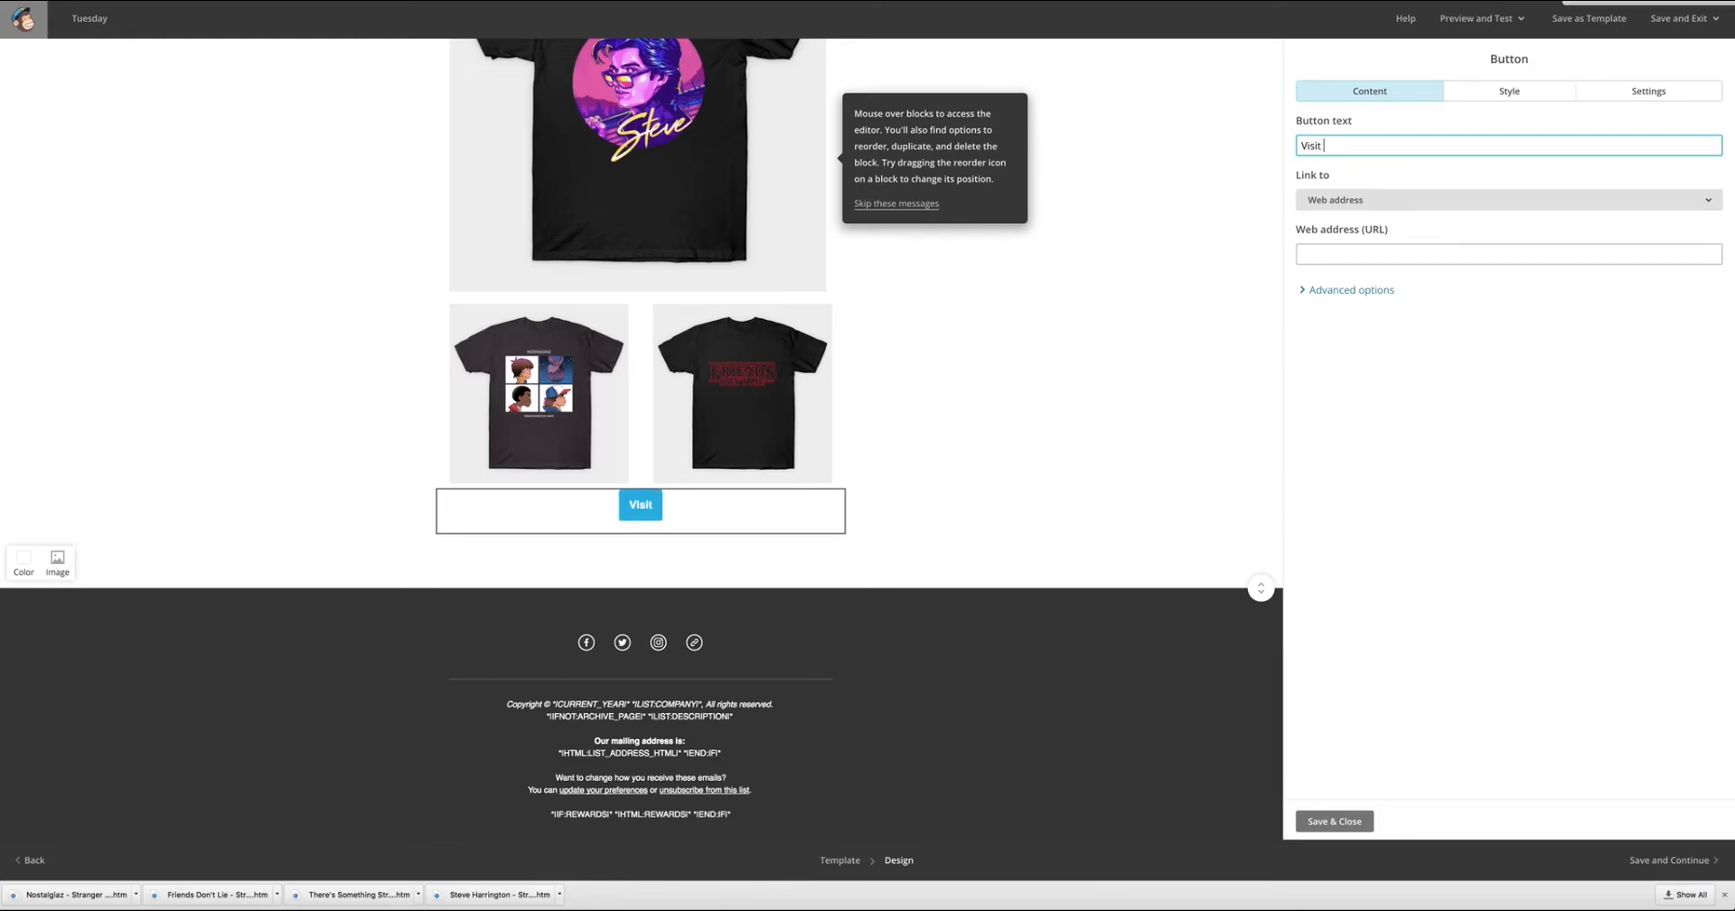
type("Store")
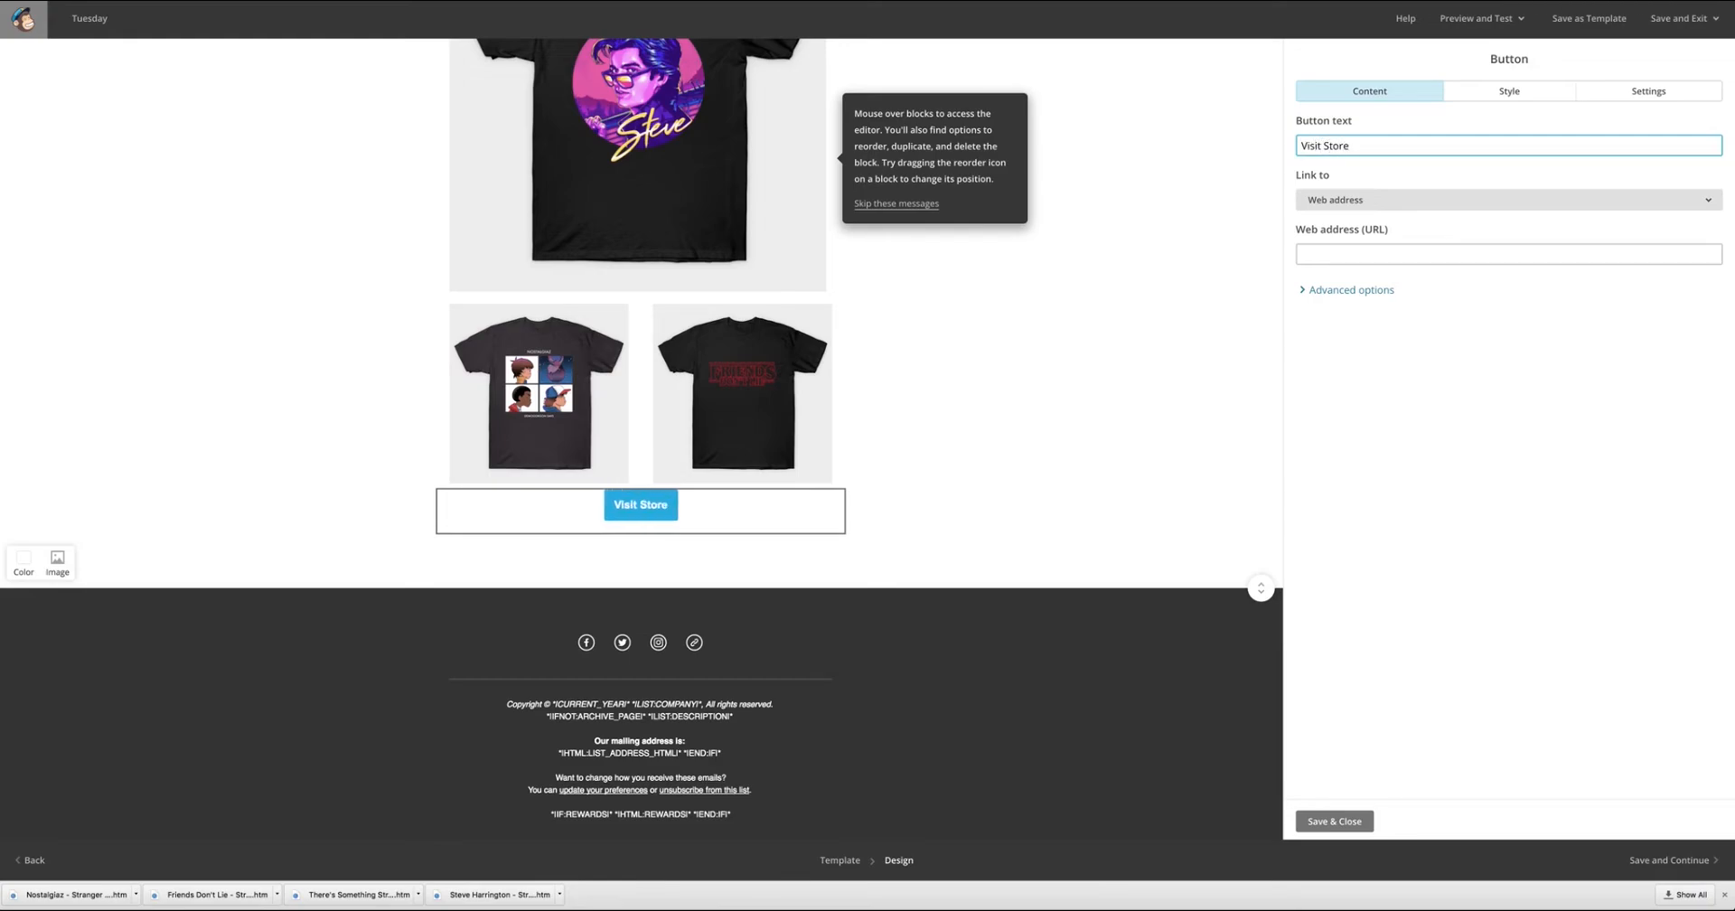
Set the Visit Store button's width to Full width and save the block.
left_click(1508, 90)
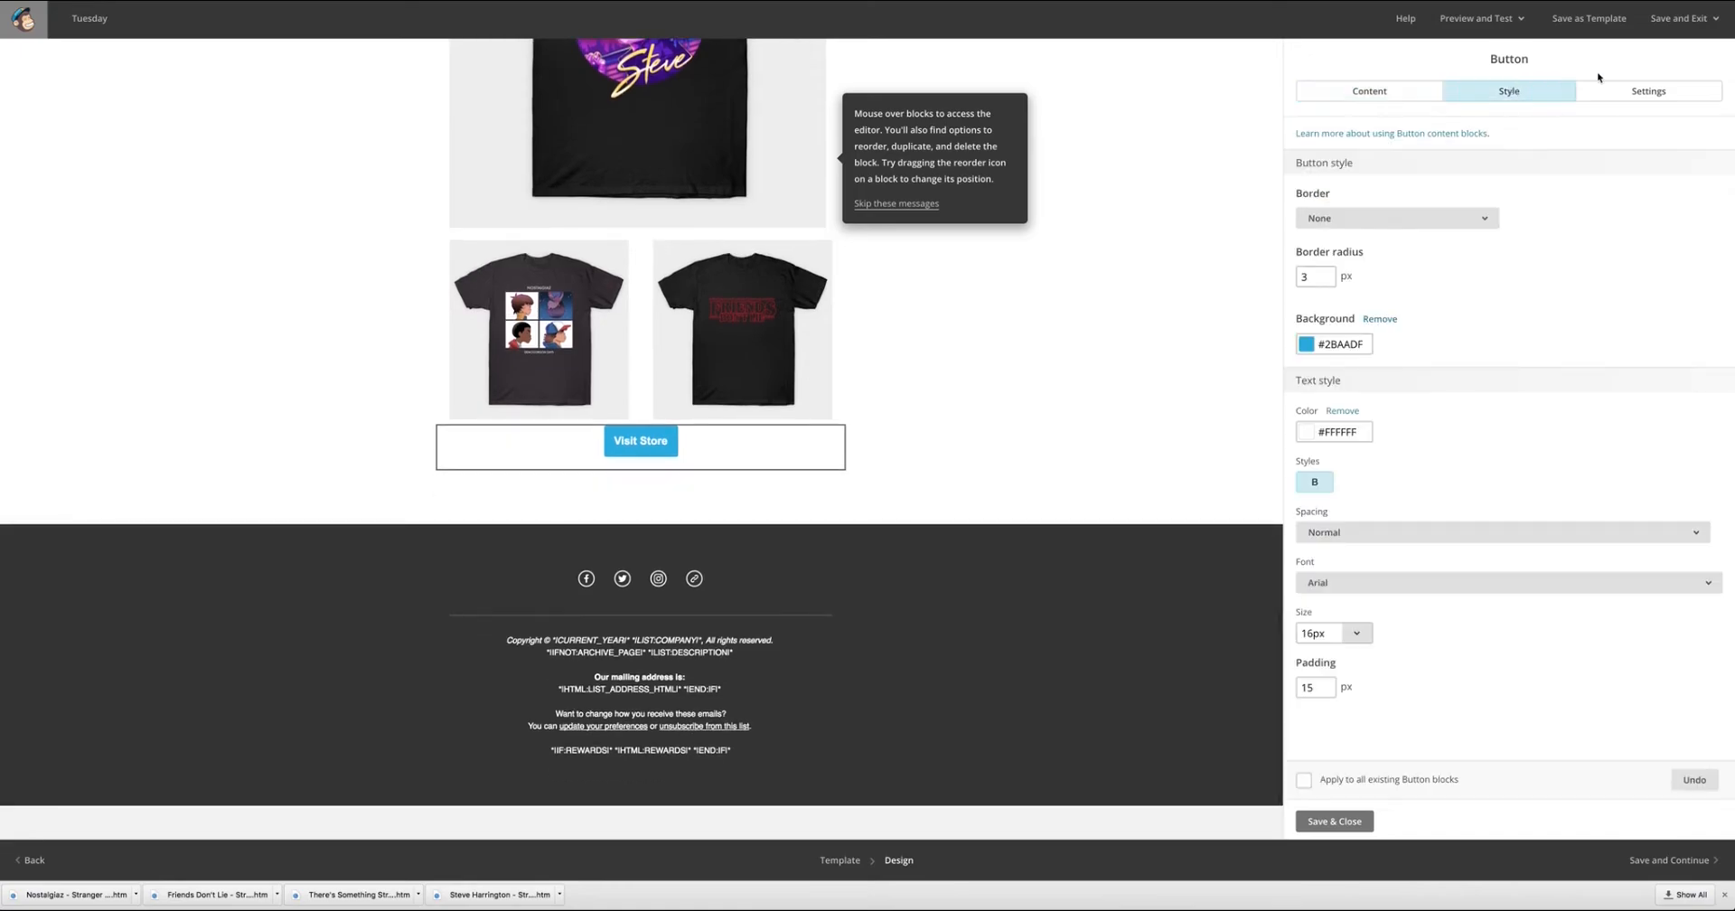
left_click(1649, 91)
left_click(1402, 251)
left_click(1402, 310)
left_click(1335, 821)
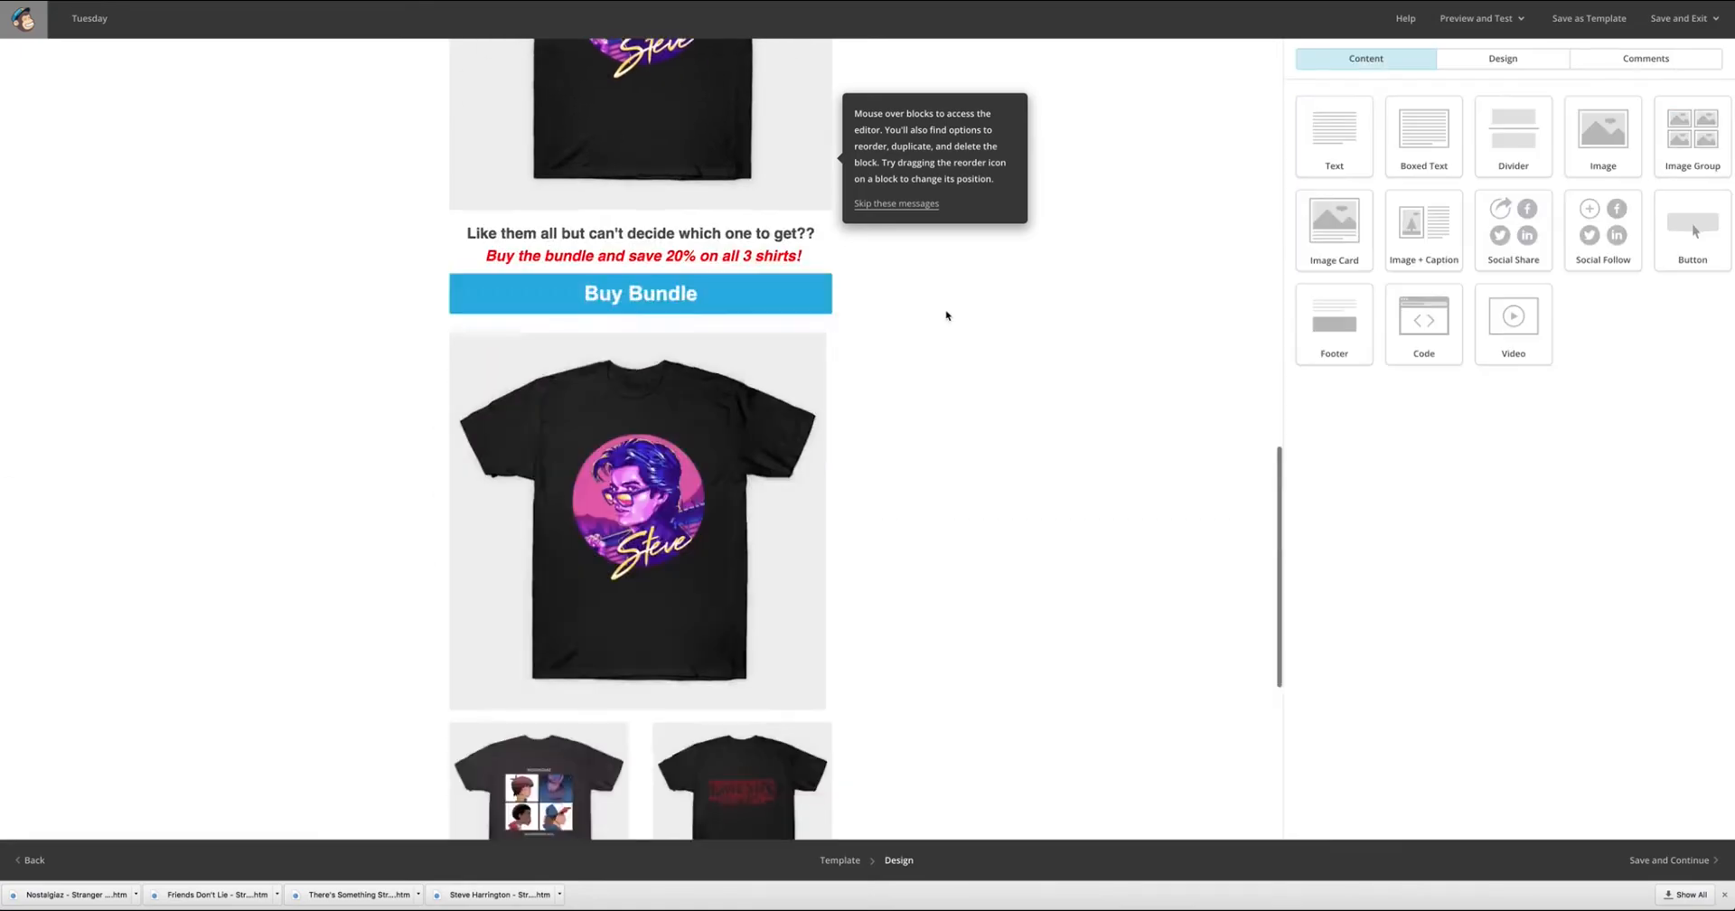
Apply the Buy Bundle button's style to all existing Button blocks and save it.
left_click(757, 381)
left_click(1508, 90)
left_click(1305, 779)
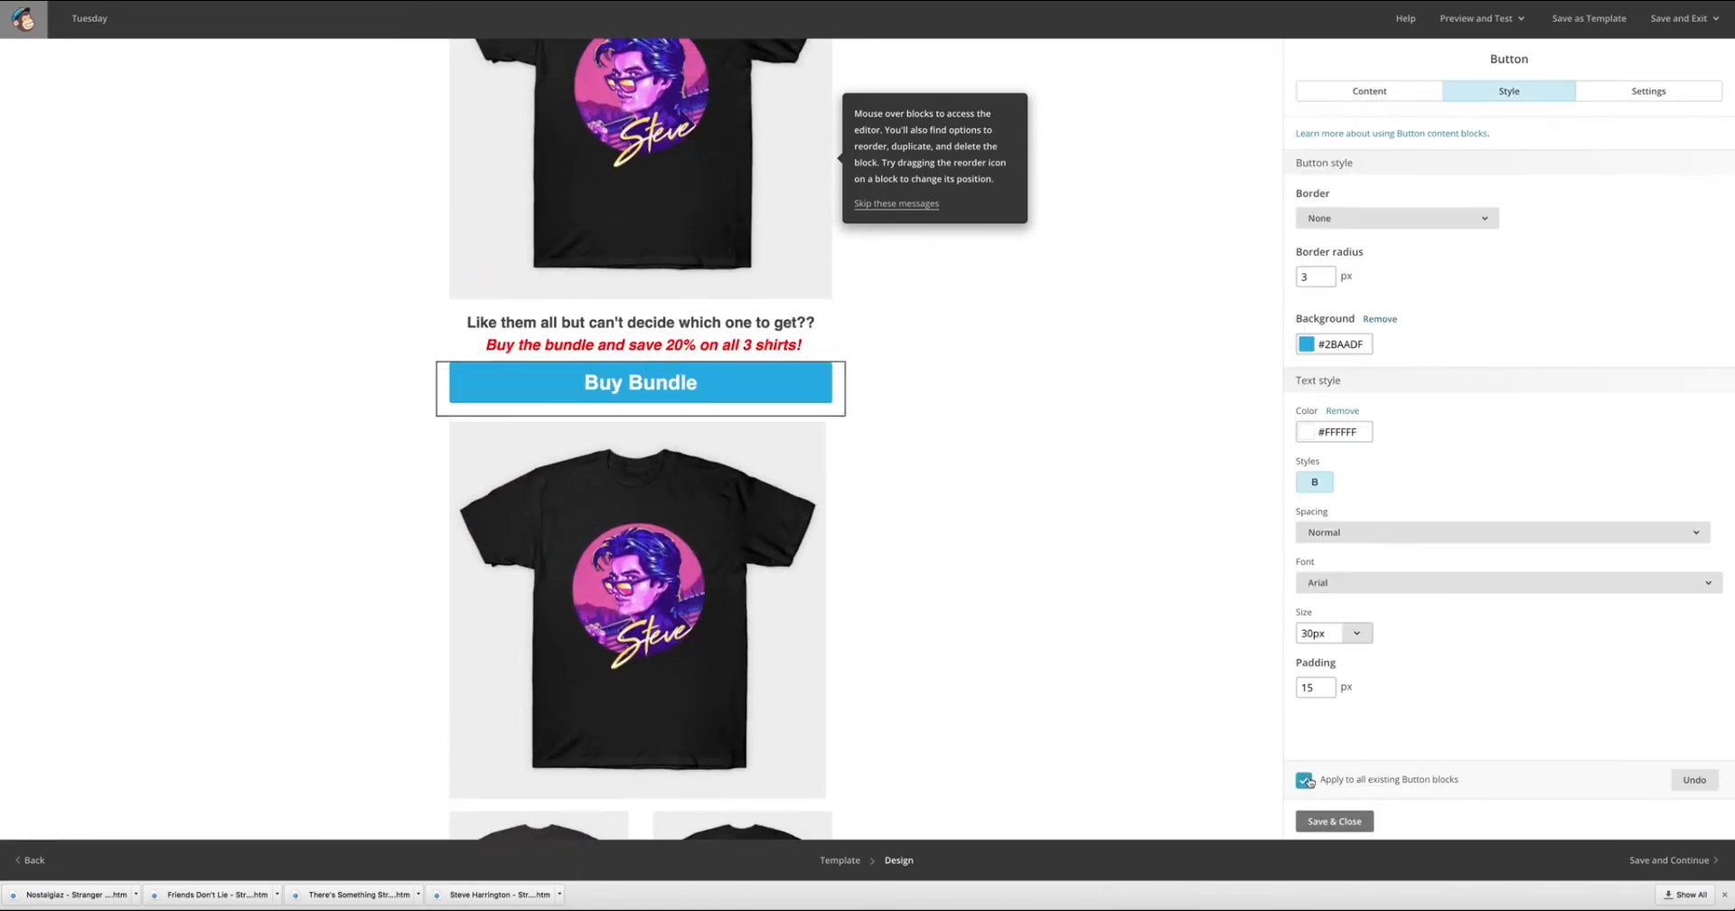
left_click(1335, 821)
Add a text block below the Visit Store button reading "These shirts are LIMITED EDITION and will sell out FAST!".
scroll(980, 488, "up", 8)
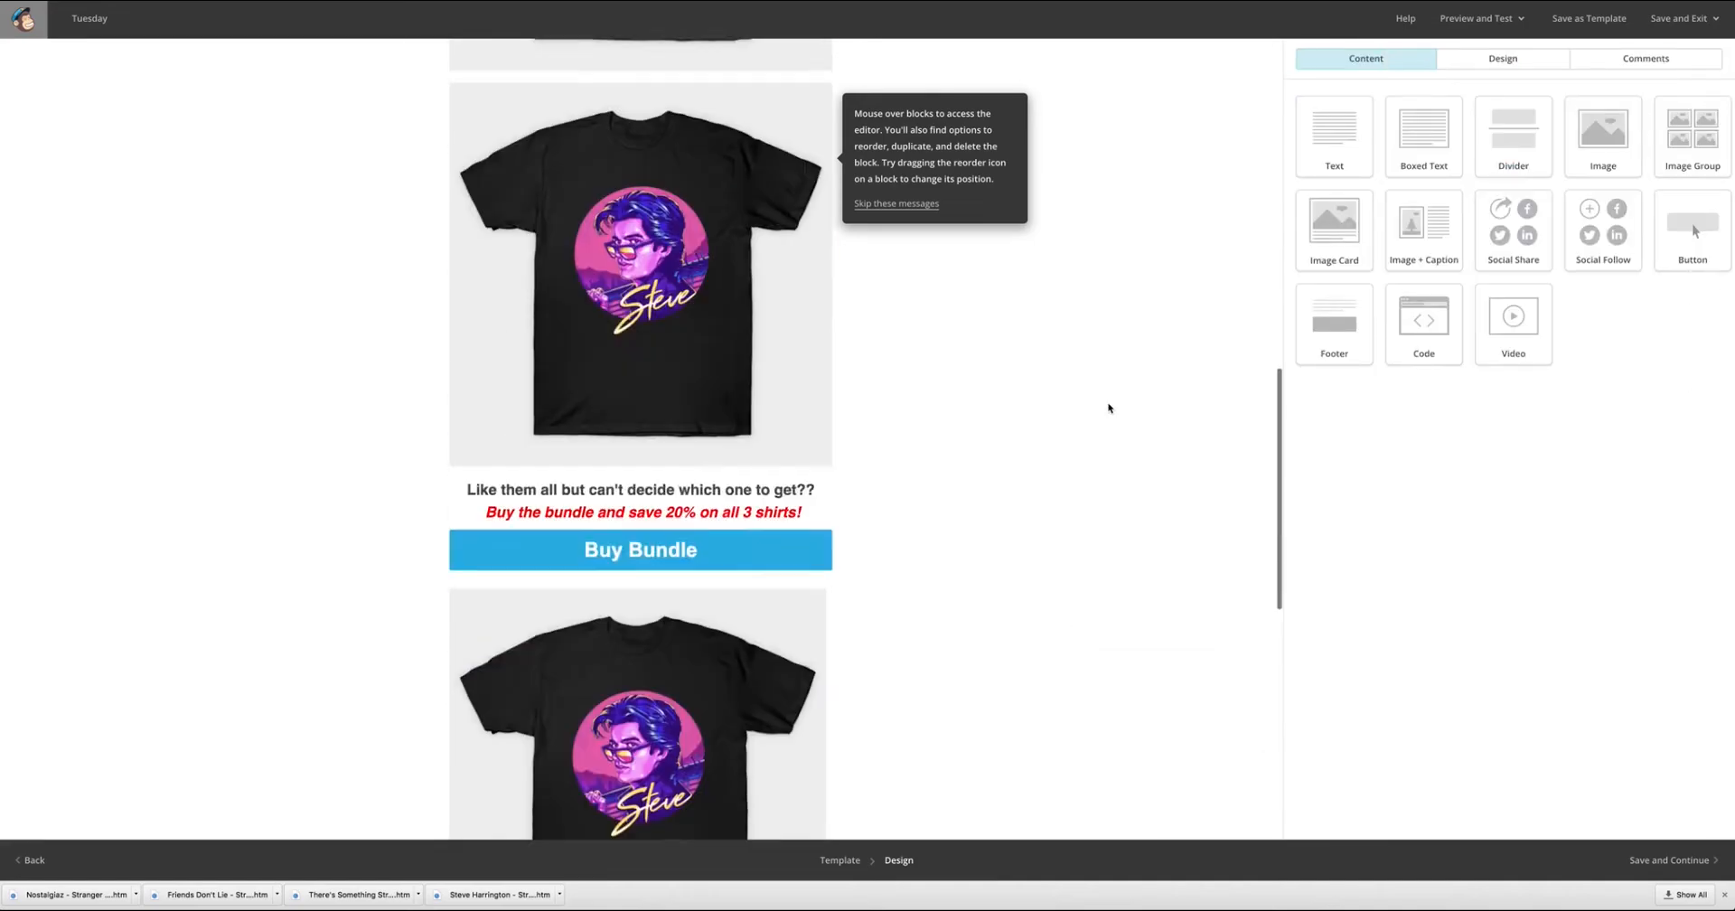
scroll(991, 476, "up", 15)
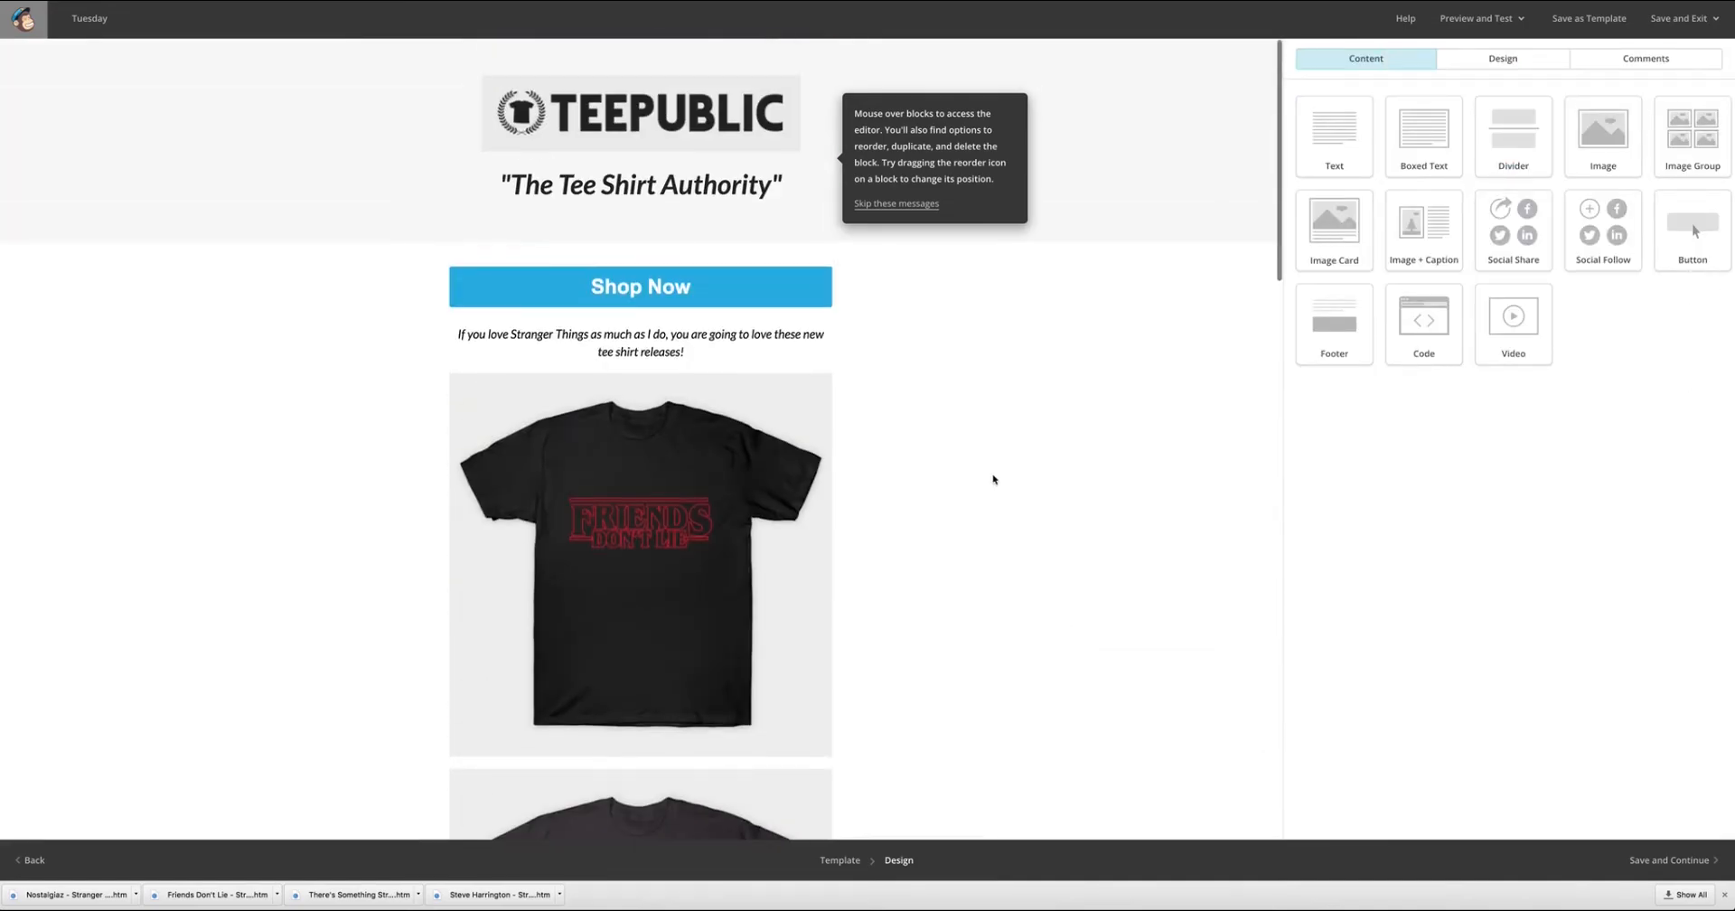
scroll(1062, 533, "down", 15)
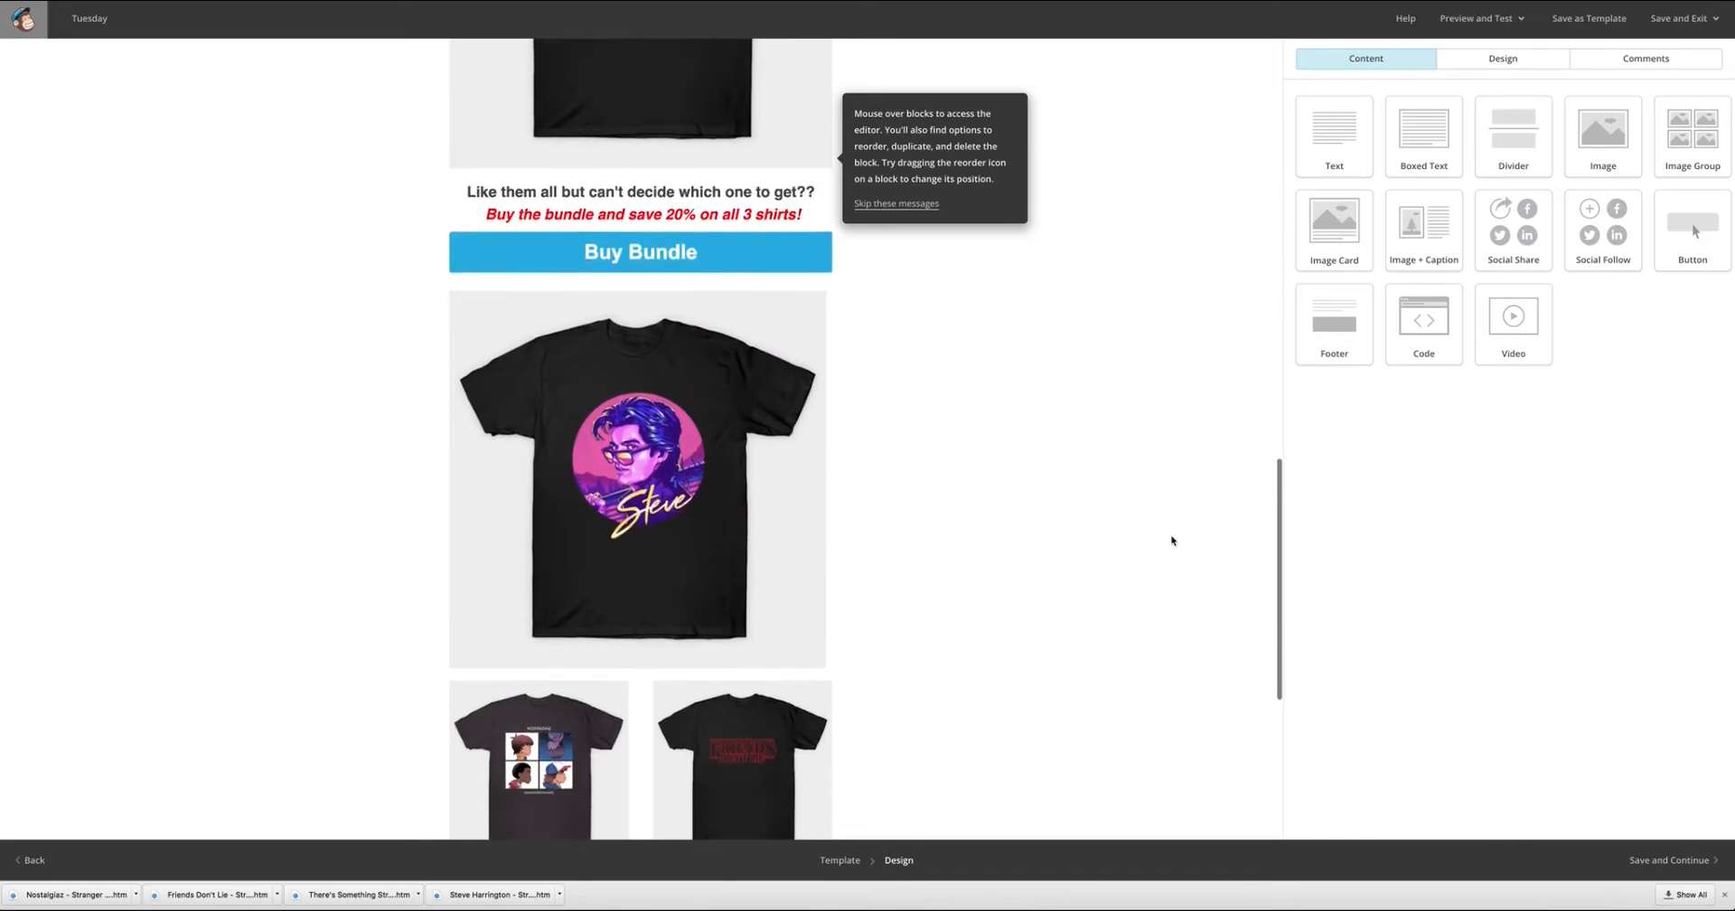
scroll(1172, 541, "down", 2)
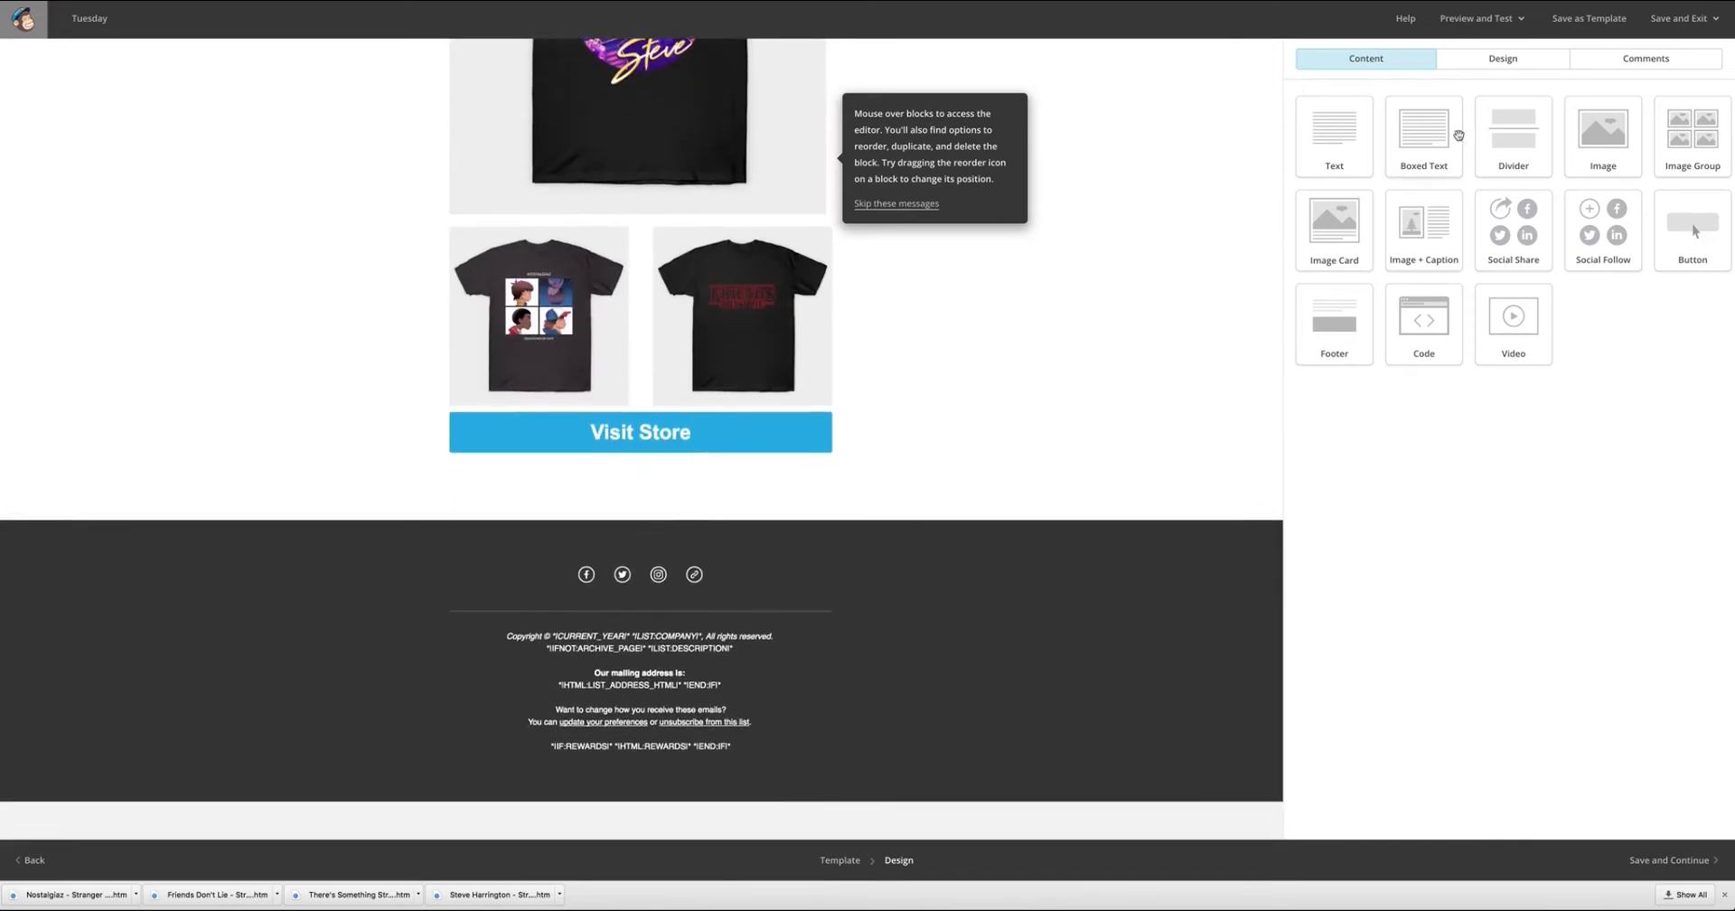
left_click(1359, 120)
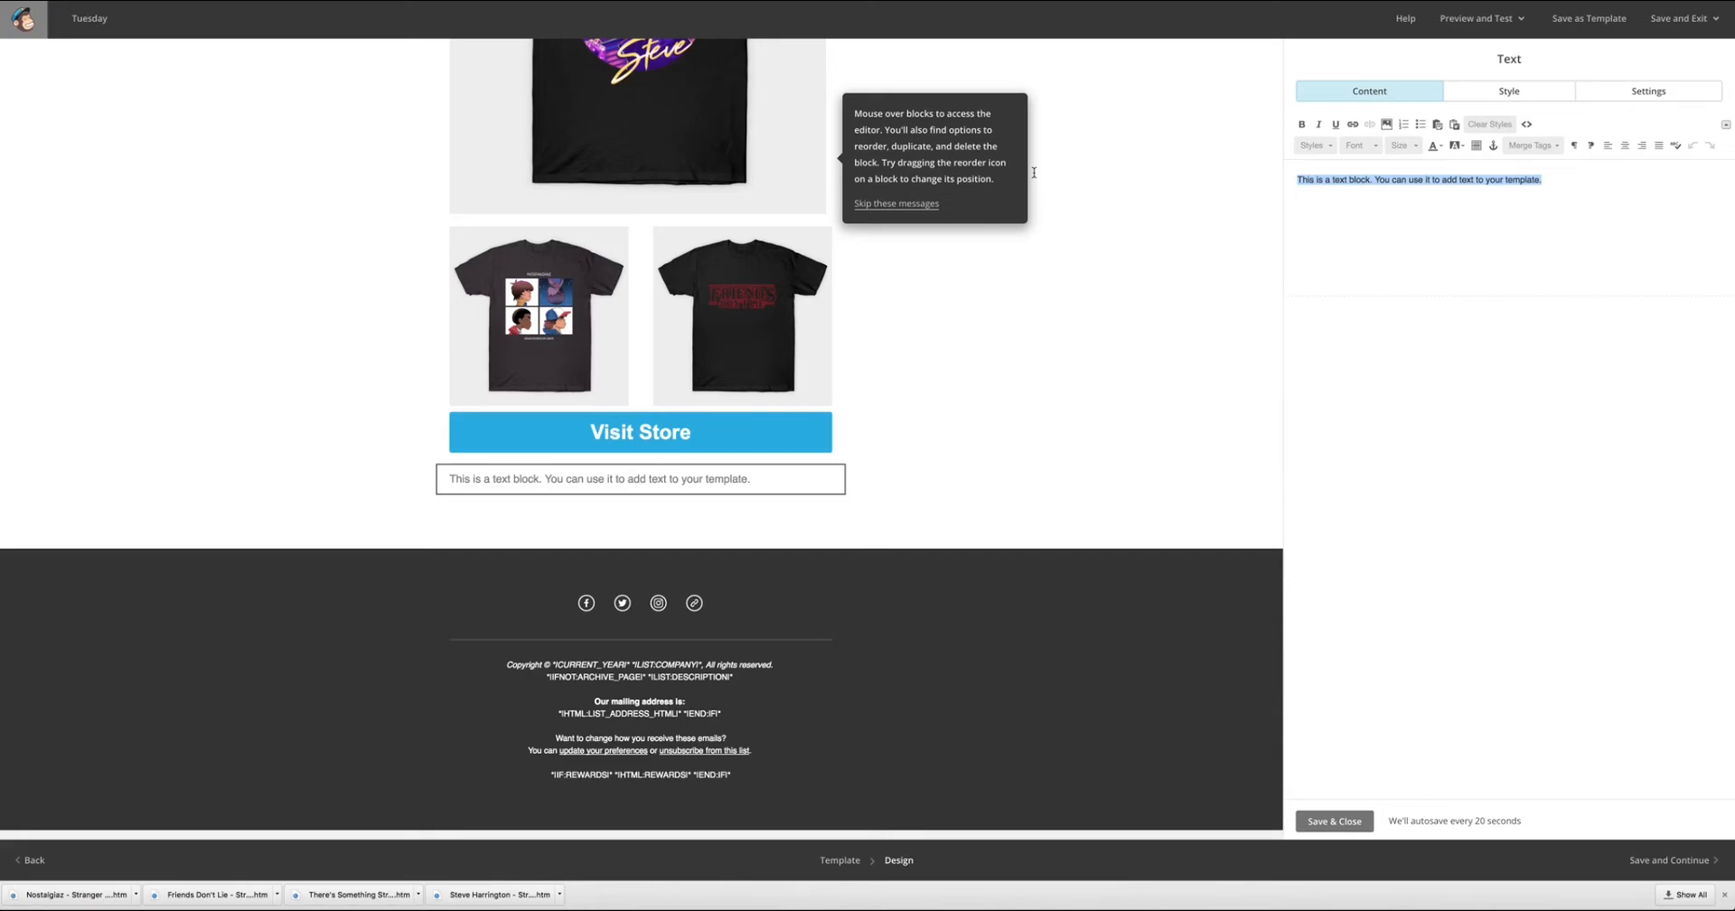
type("hese")
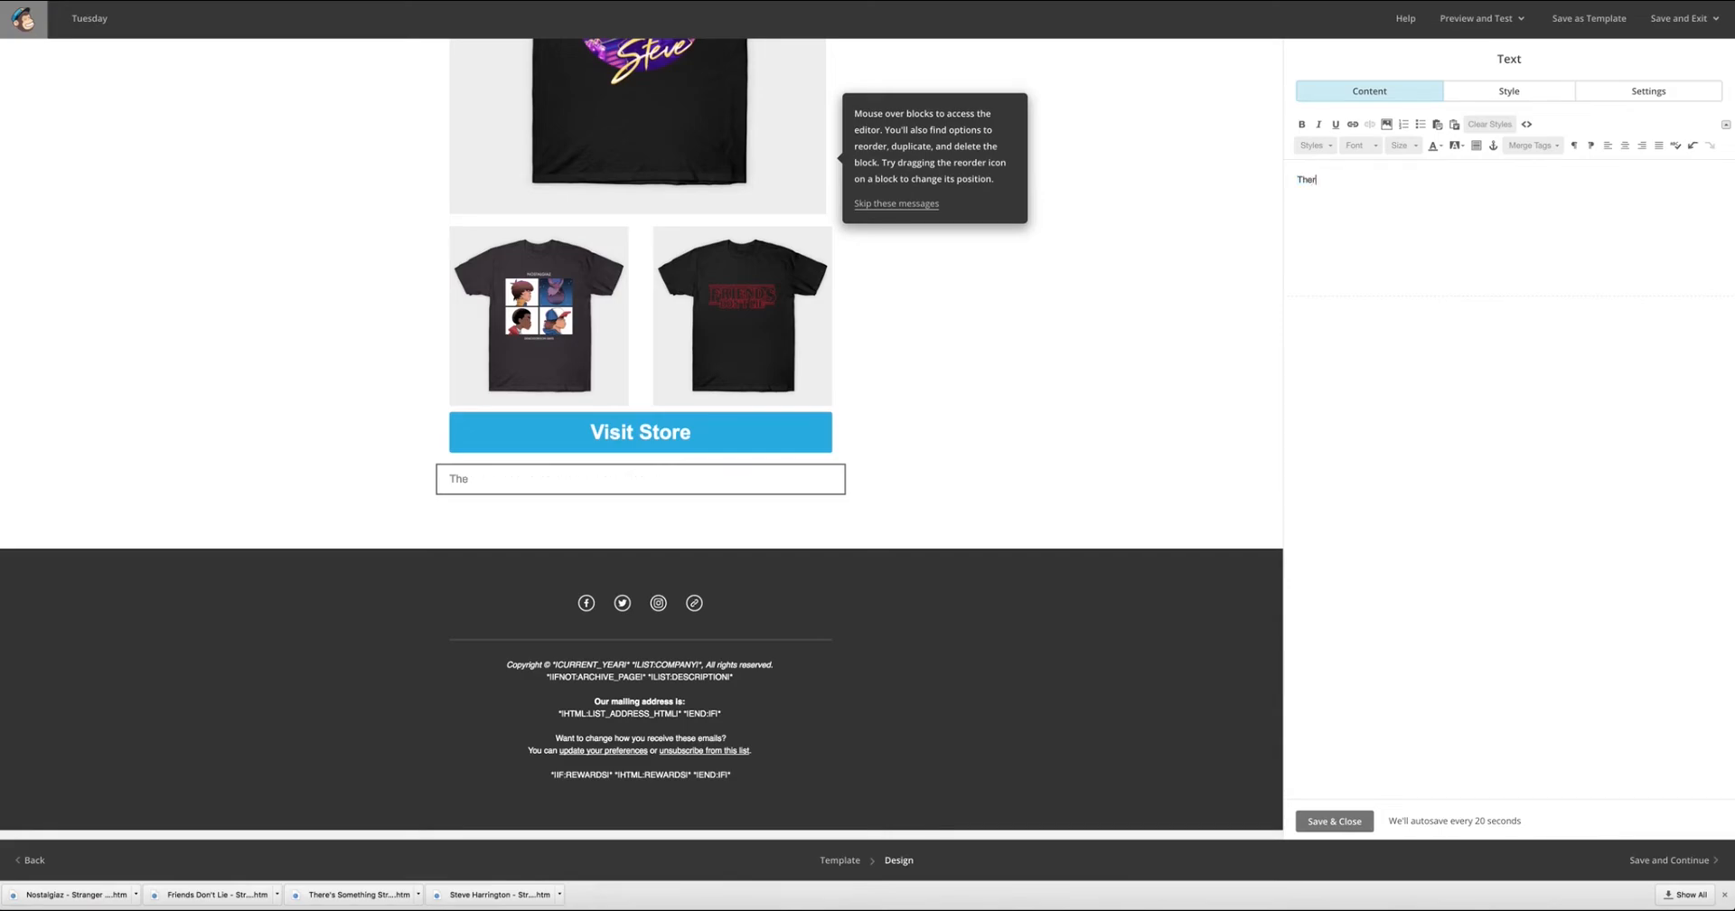
type(" shirts are LIMITED ED")
type("ITION and")
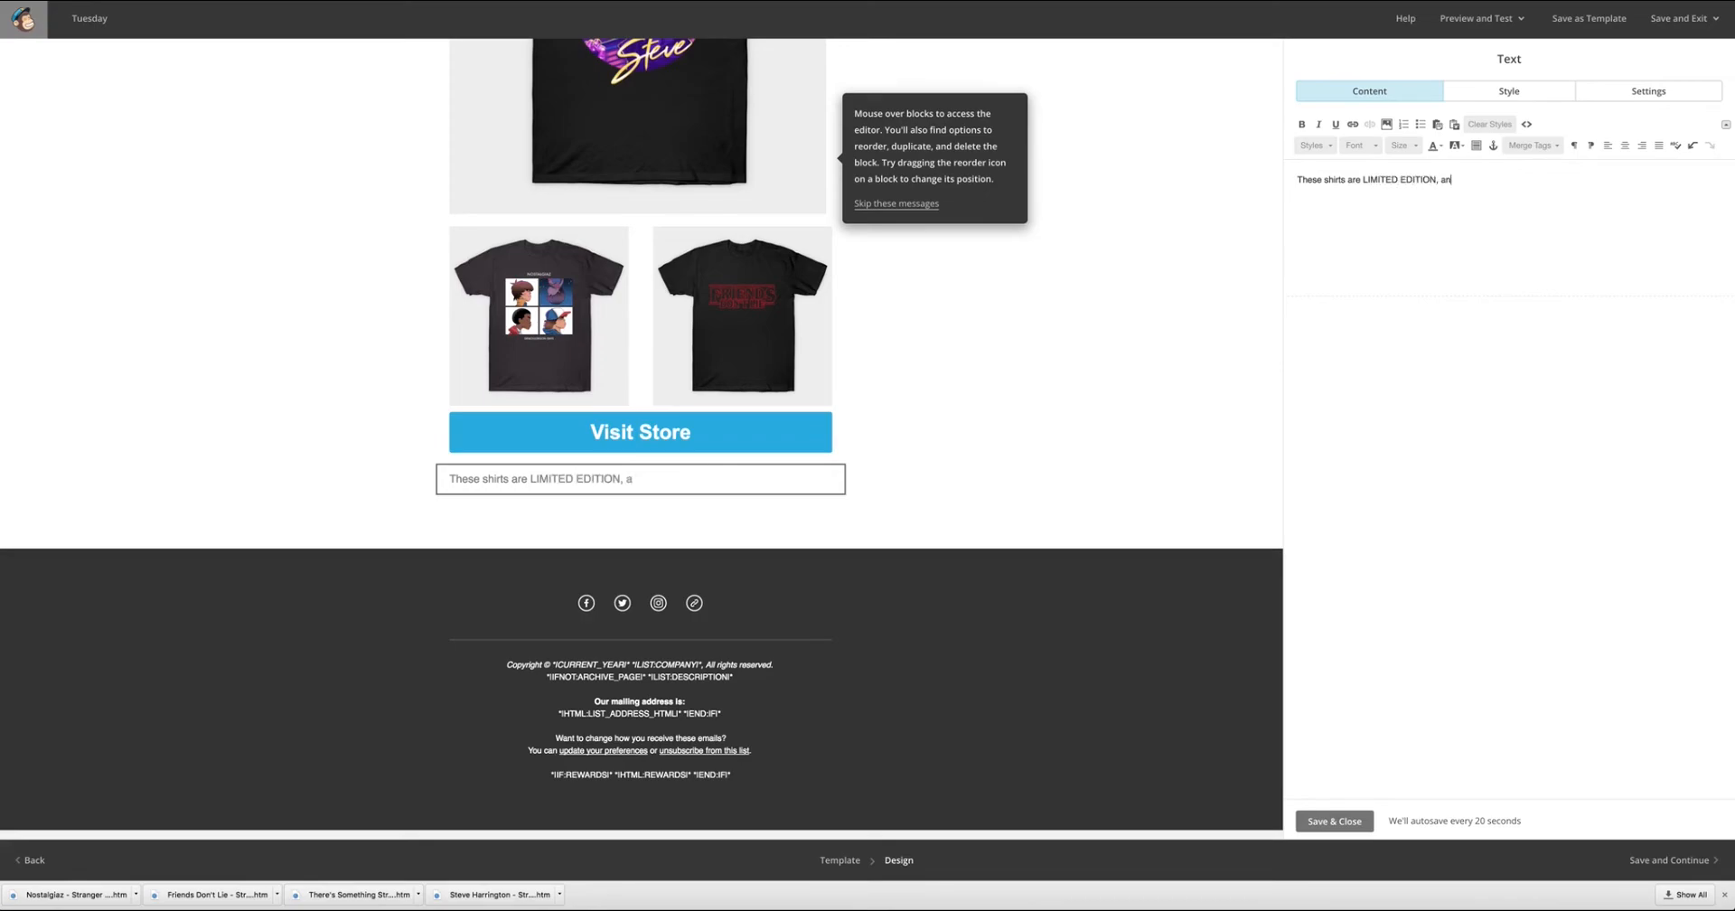
type(" will sell out FAST!")
Add a second line to the closing text block reading "Don't miss out on this amazing deal!".
key("Return")
type("d")
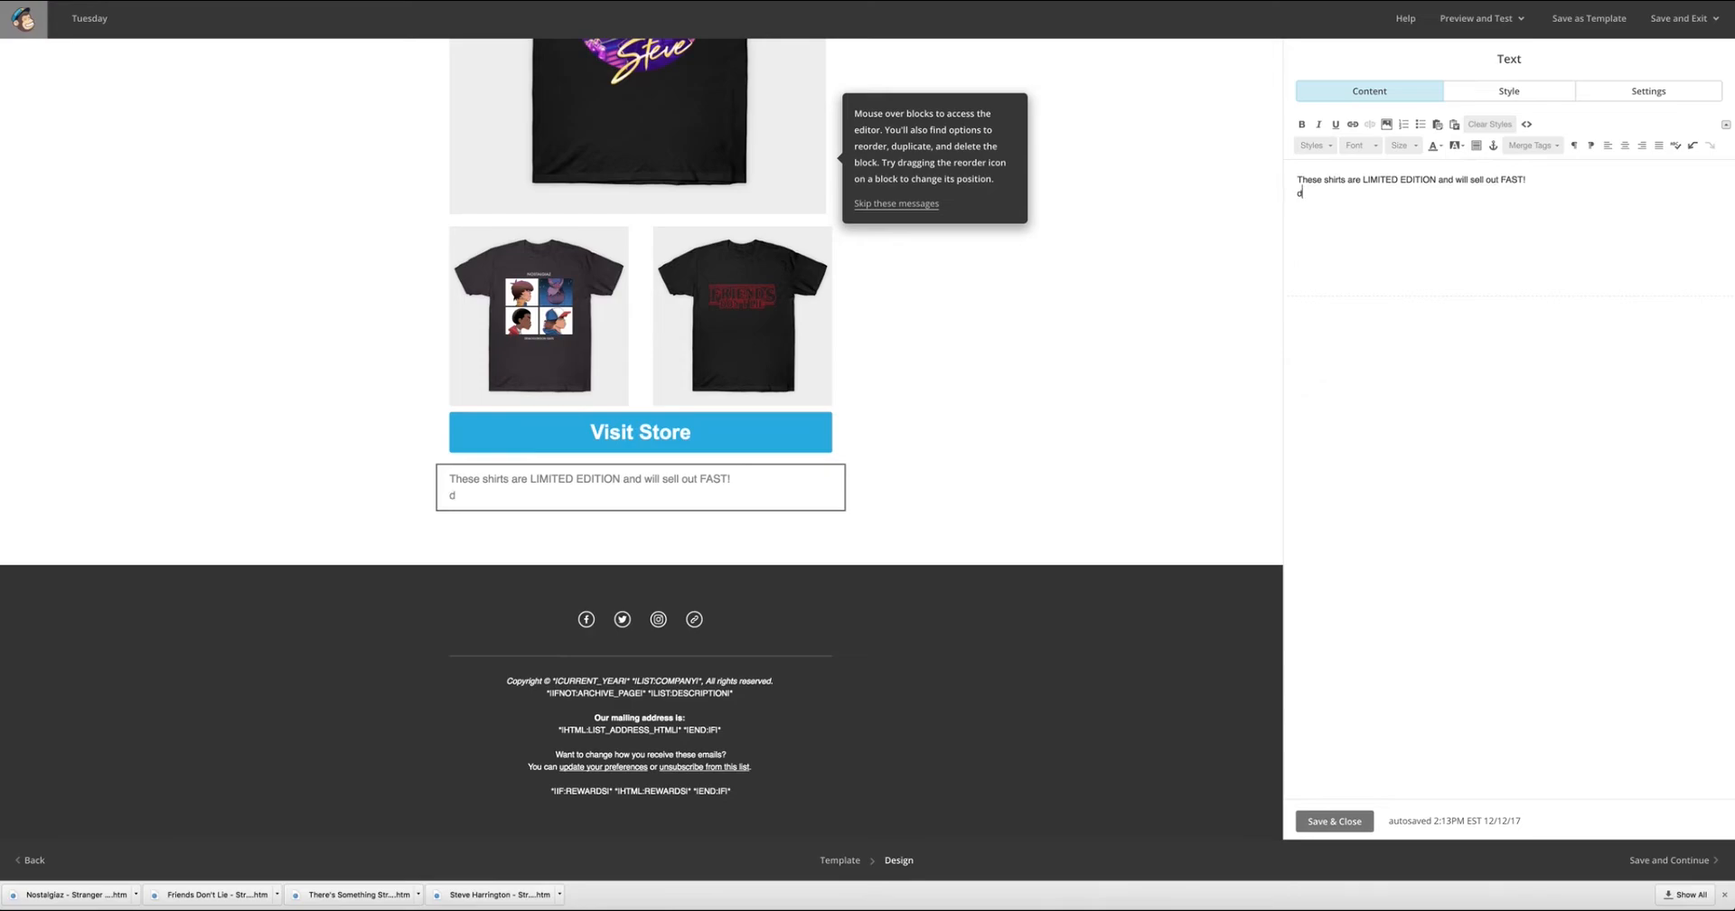
key("BackSpace")
type("Don't miss out on this amazing o")
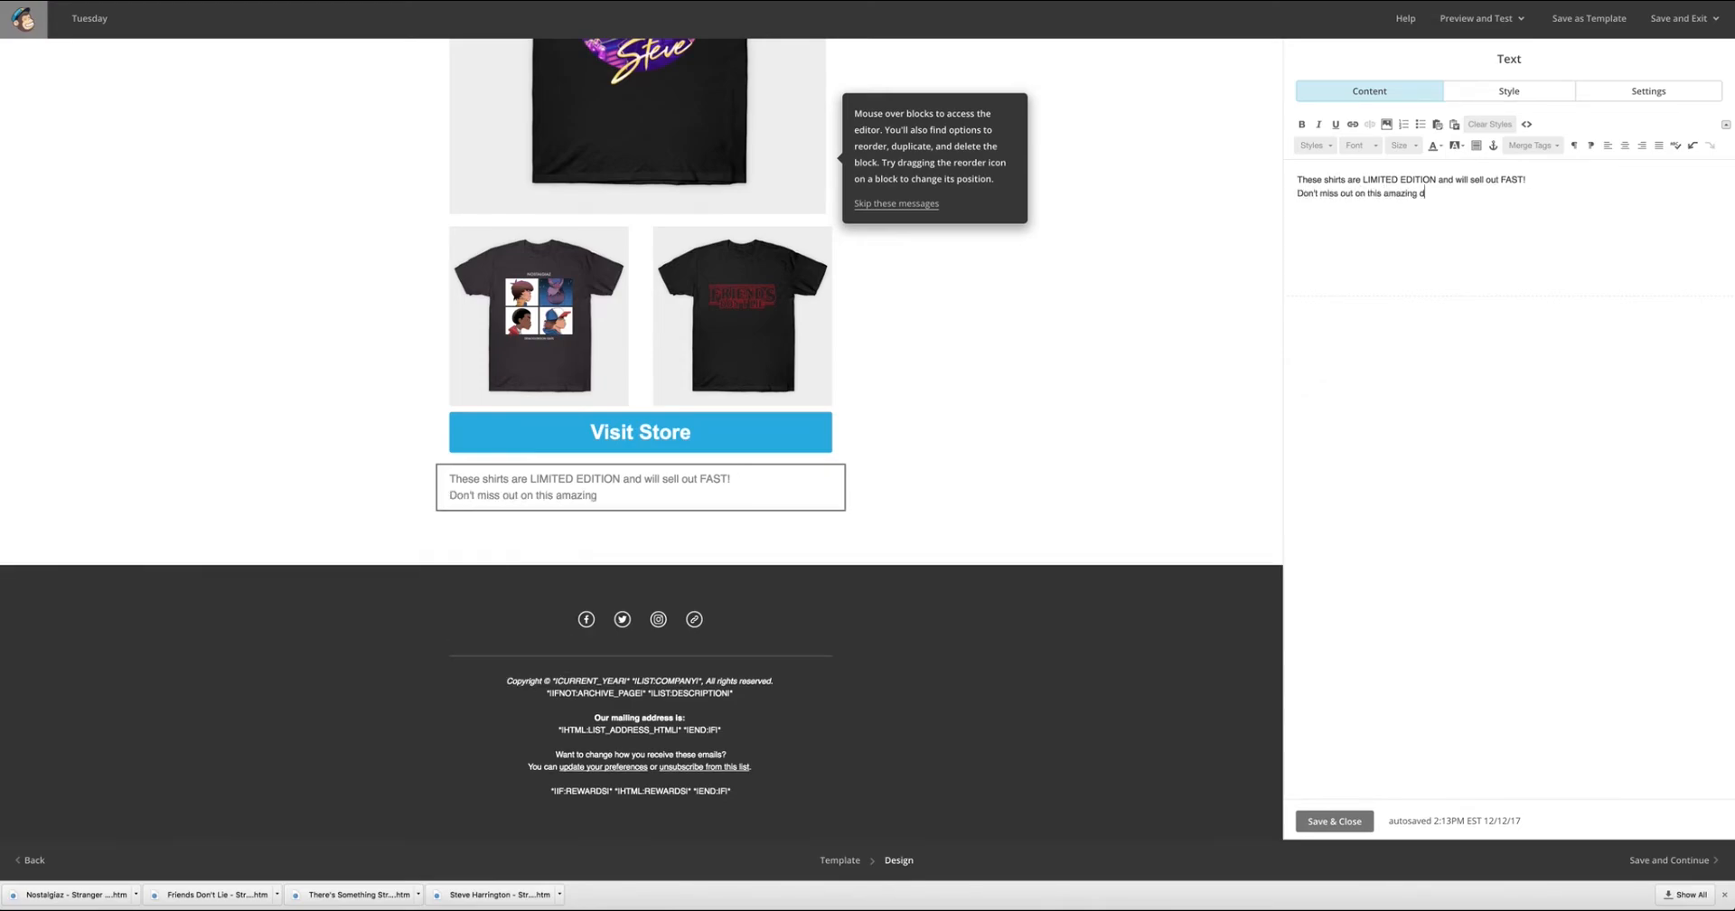
type("eal!")
Center both lines of the closing text and format them in black Lato.
key("ctrl+a")
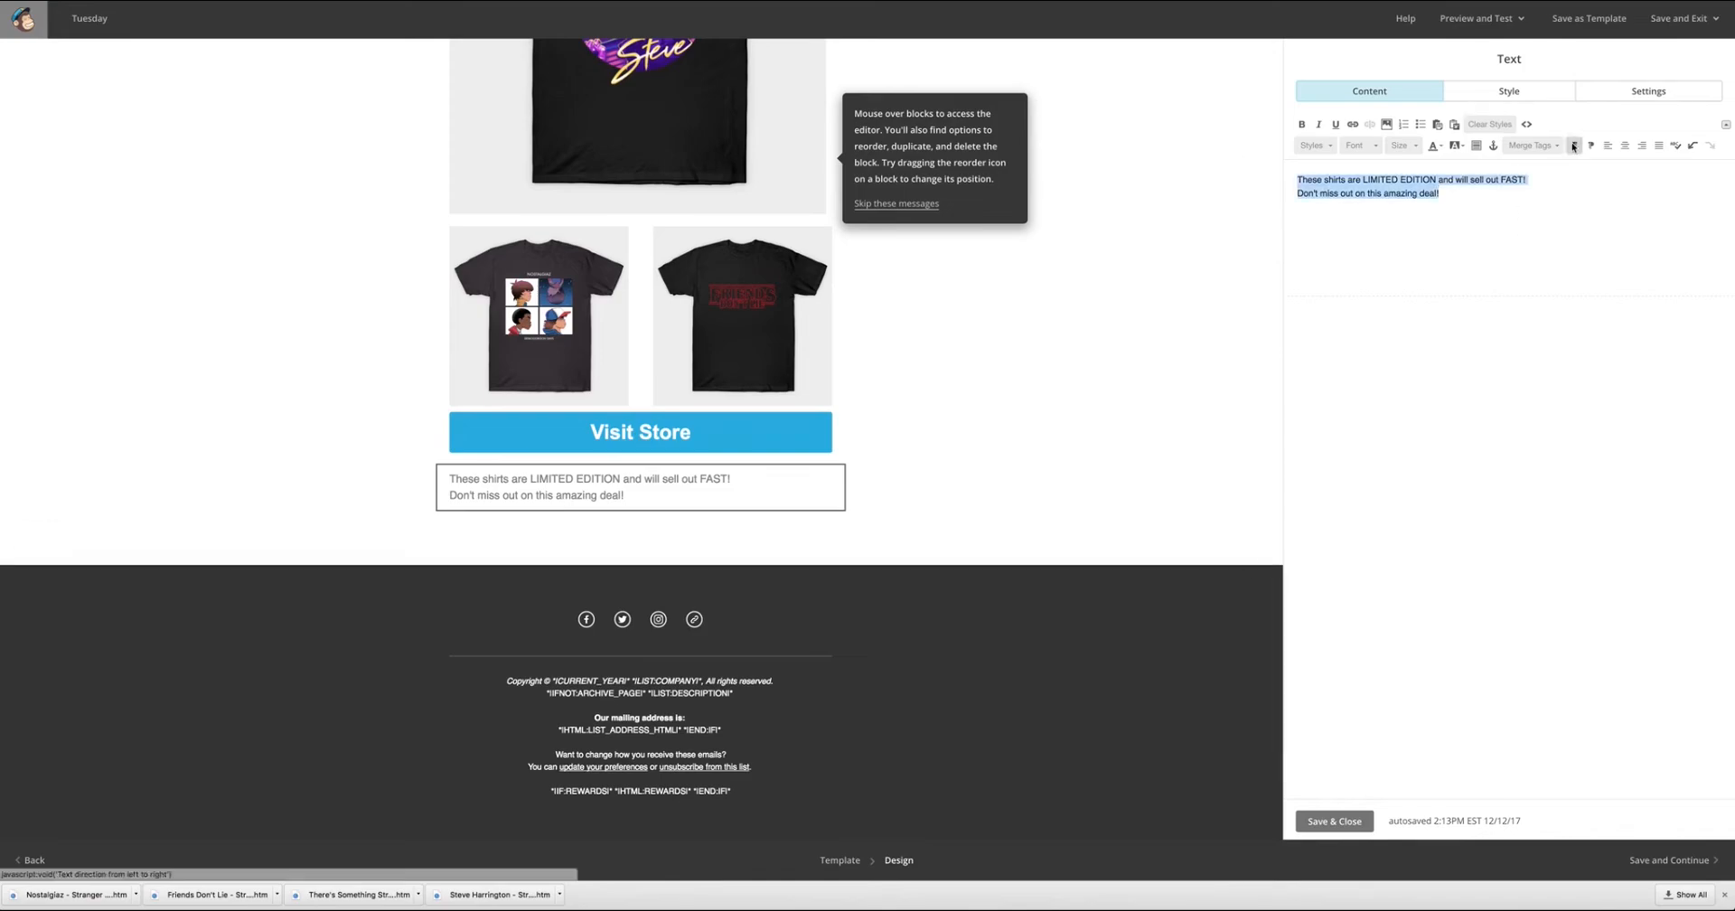
left_click(1626, 144)
left_click(1359, 145)
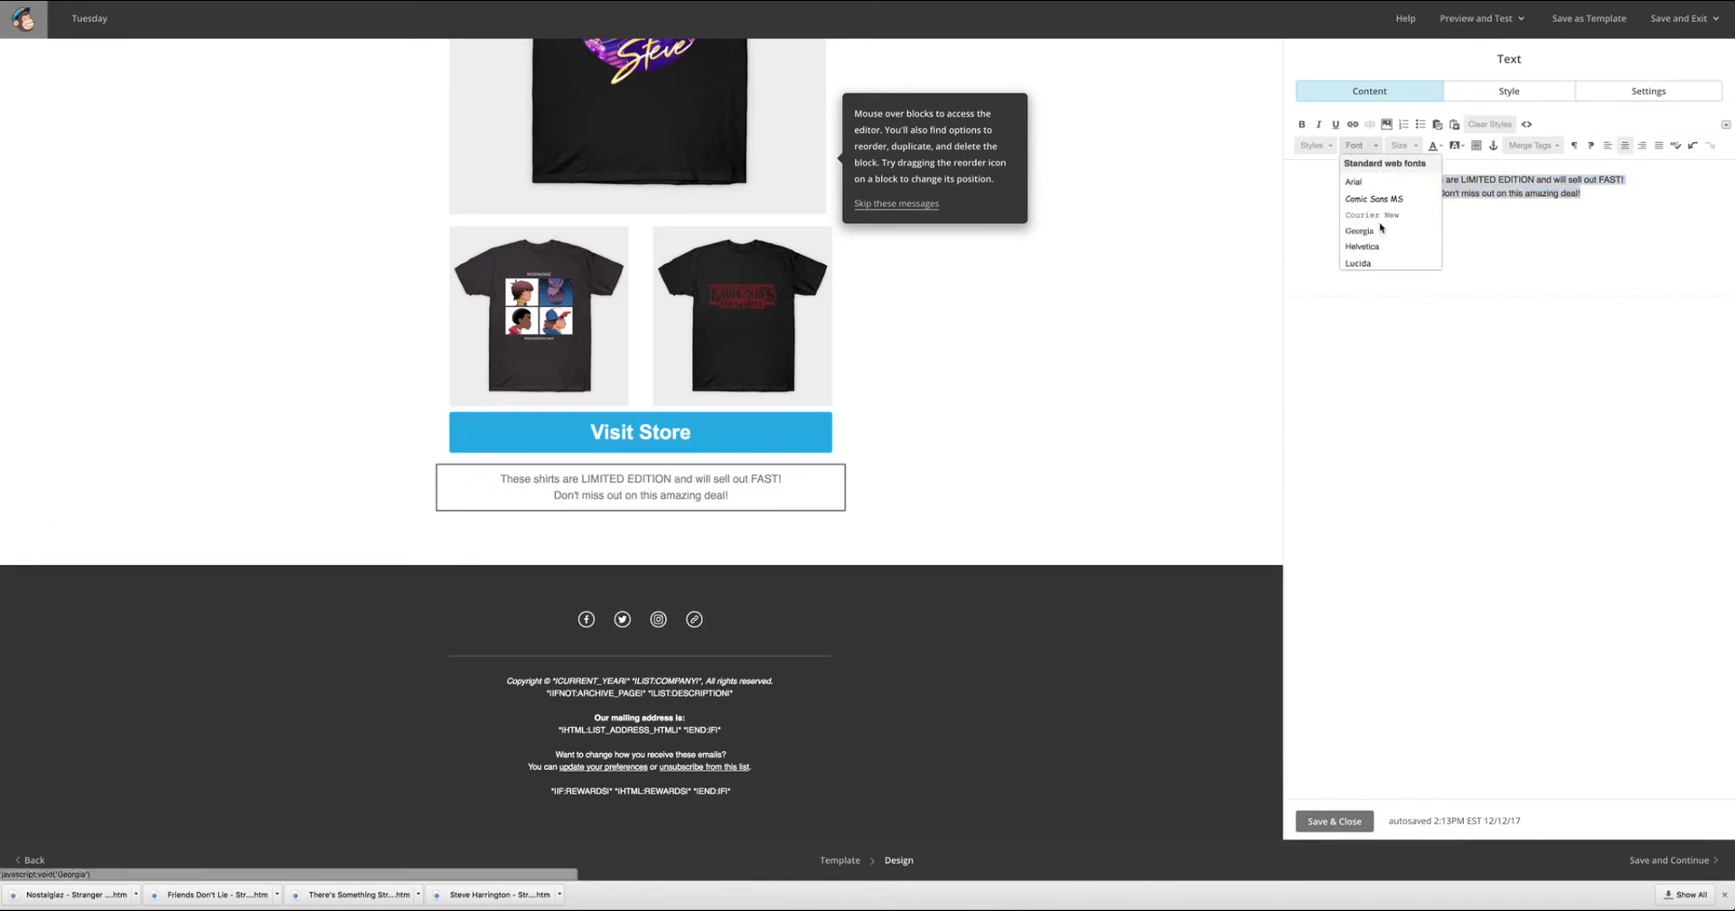
scroll(1380, 227, "down", 3)
left_click(1369, 256)
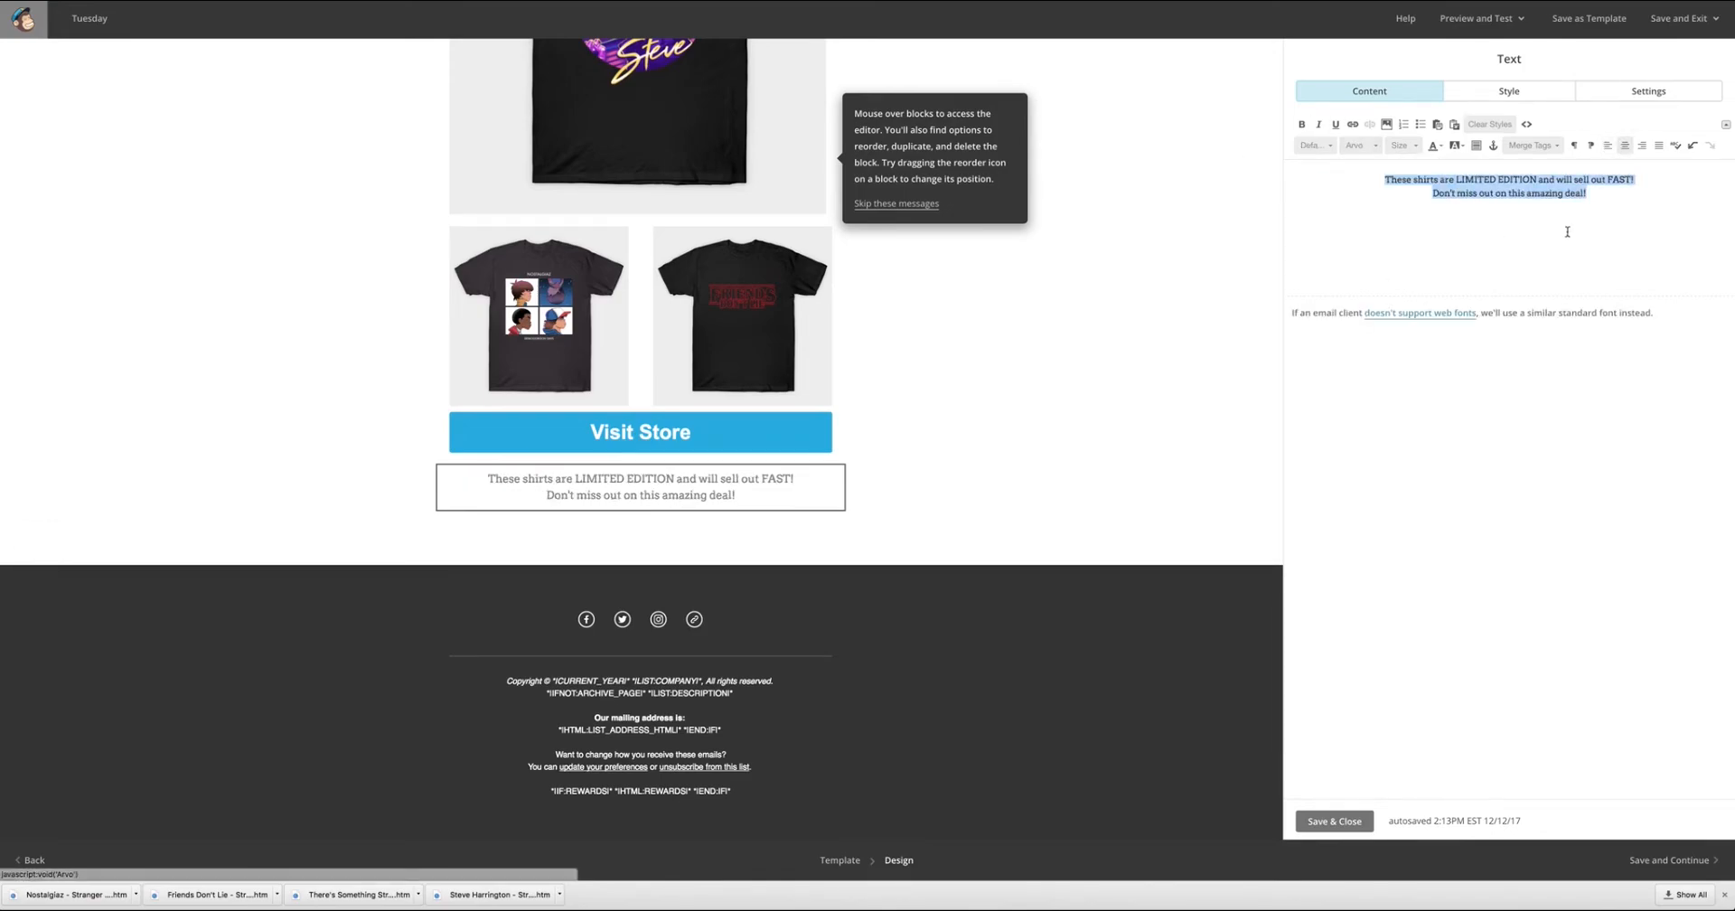
left_click(1359, 144)
scroll(1381, 230, "down", 2)
left_click(1381, 235)
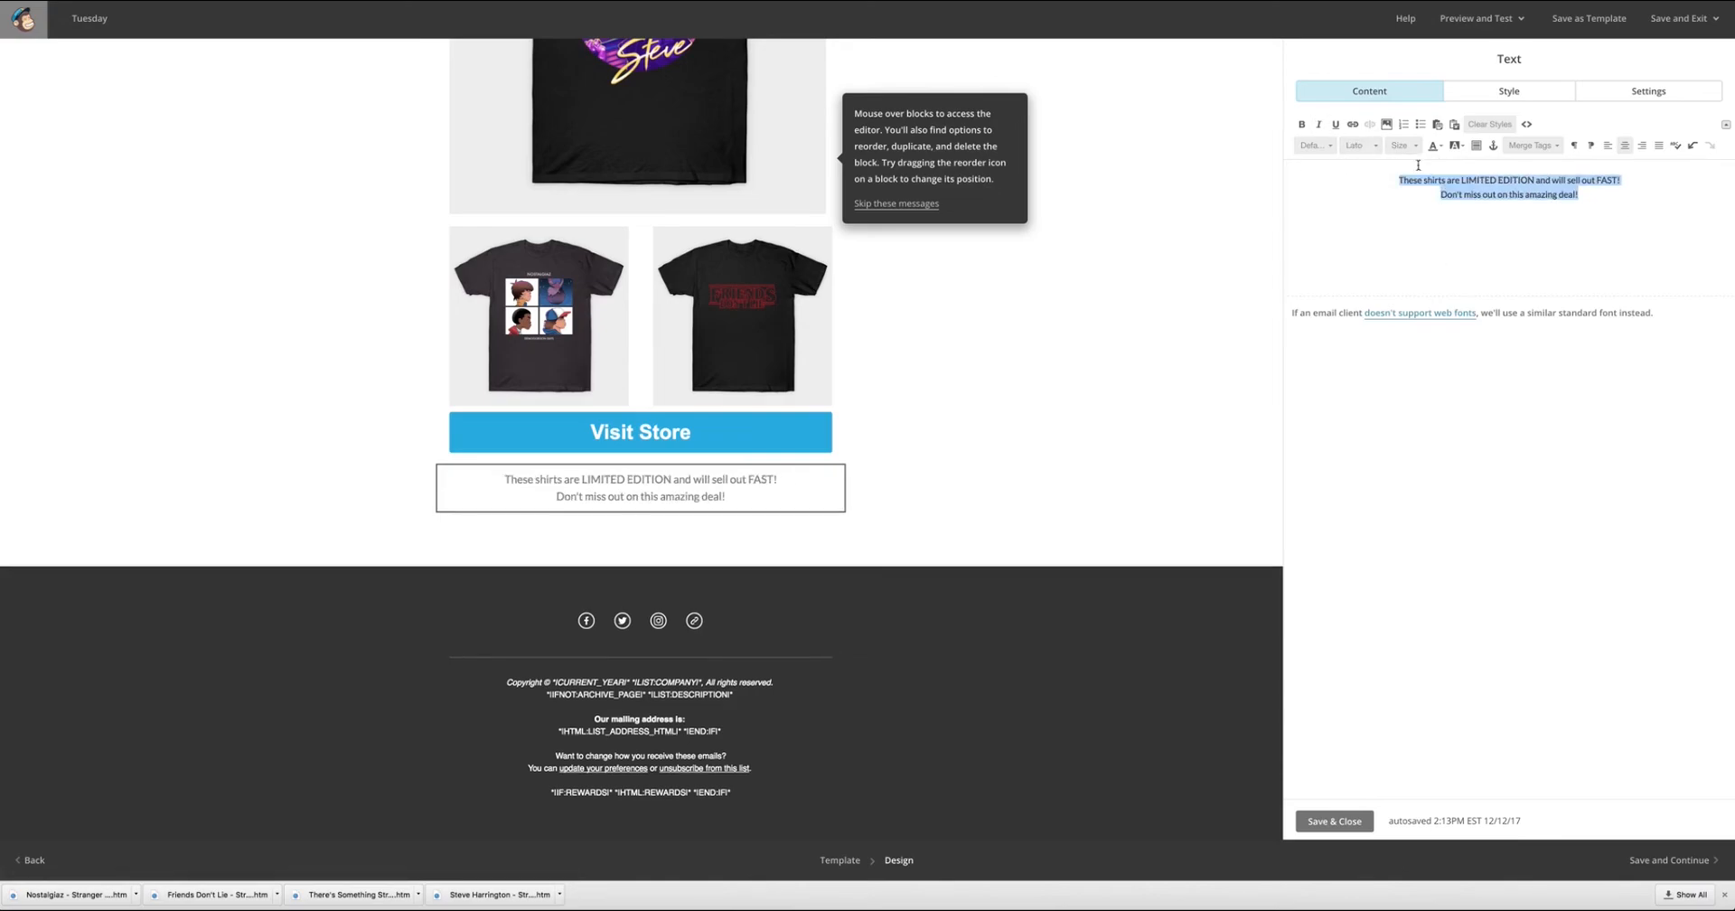
left_click(1435, 145)
left_click(1435, 175)
Make the words "LIMITED EDITION" in the closing text bold, italic and red.
left_click_drag(1534, 181, 1459, 182)
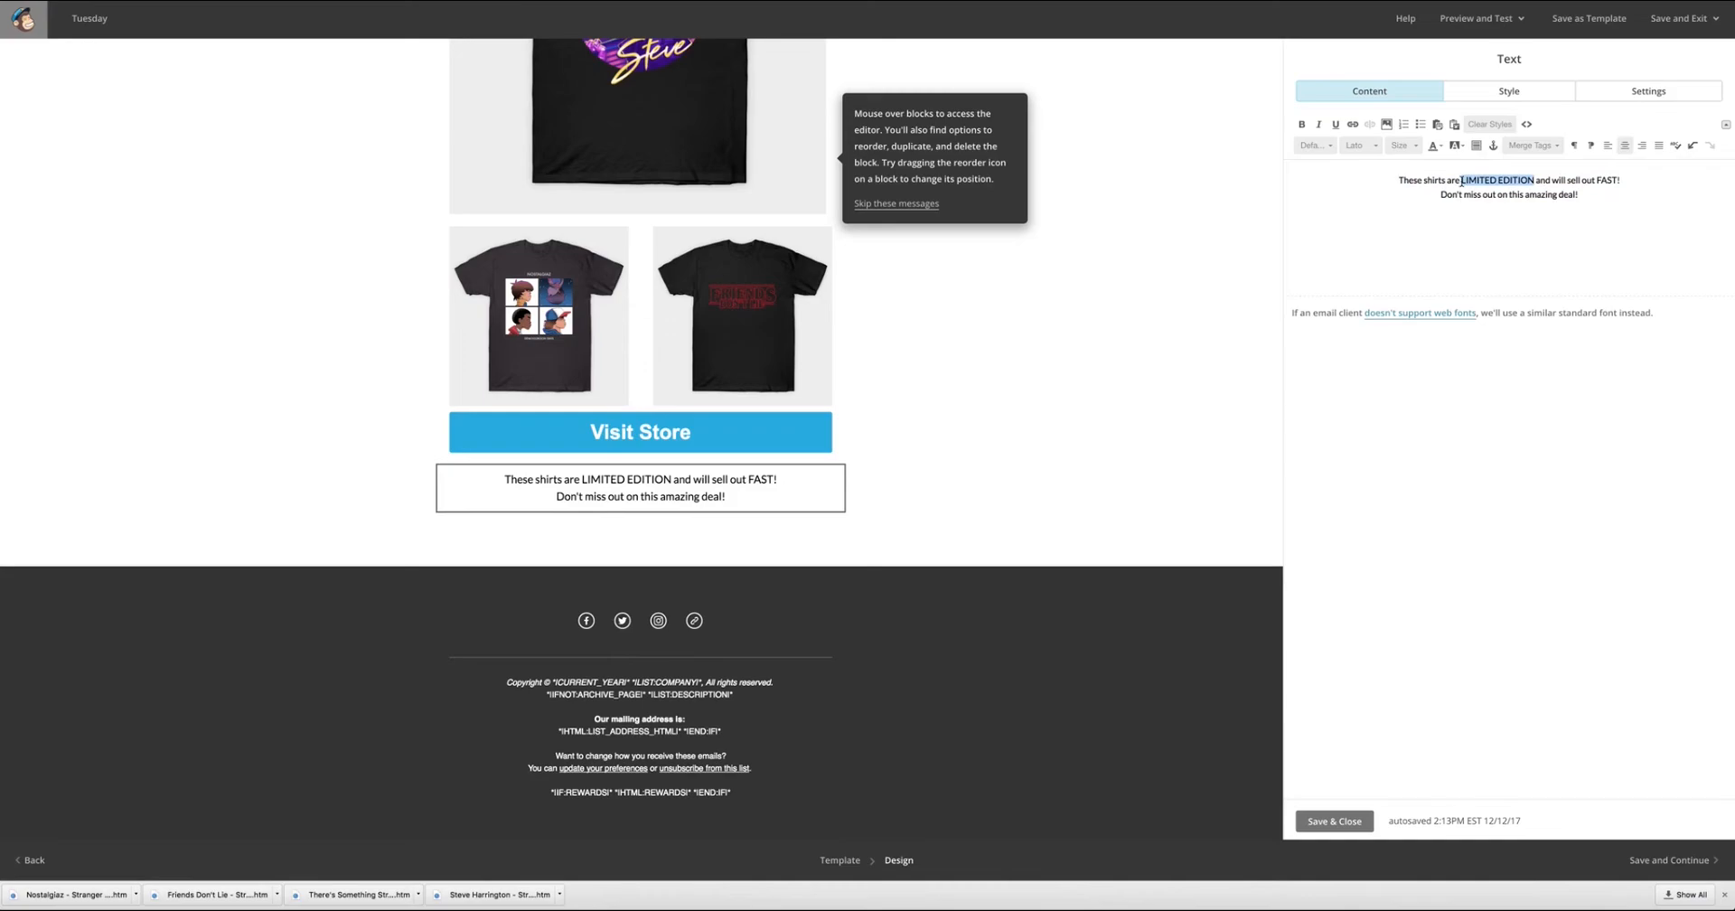
left_click(1302, 124)
left_click(1319, 124)
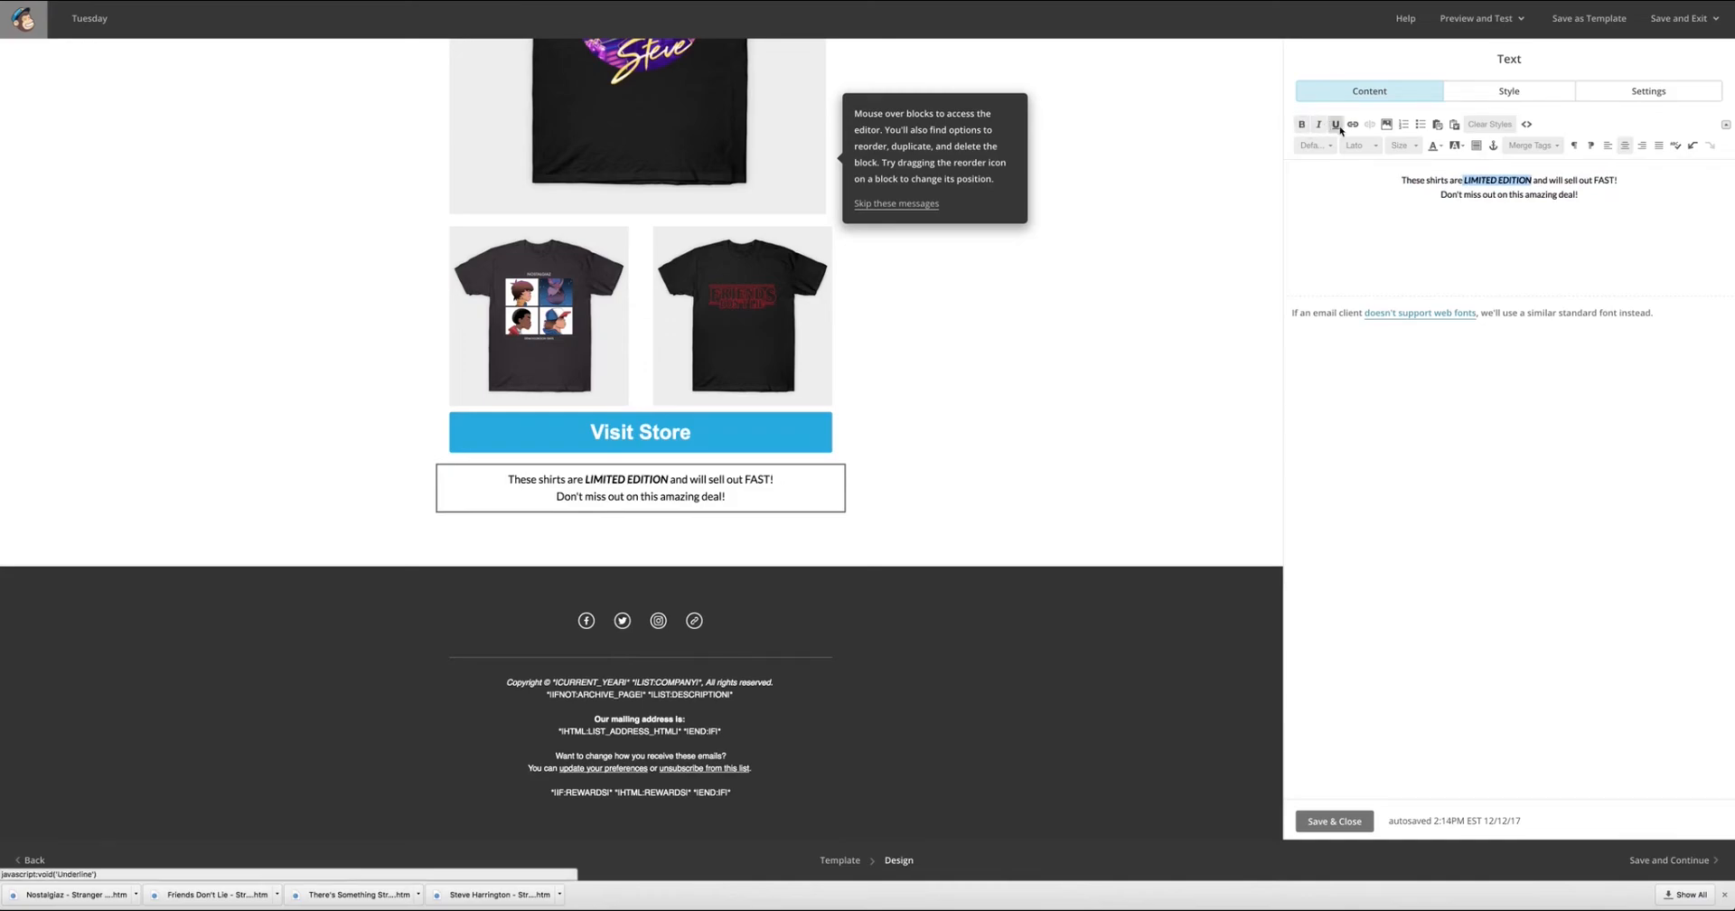
left_click(1444, 147)
left_click(1450, 195)
Make the word "FAST" in the closing text bold and italic.
double_click(1605, 180)
left_click(1302, 124)
left_click(1318, 124)
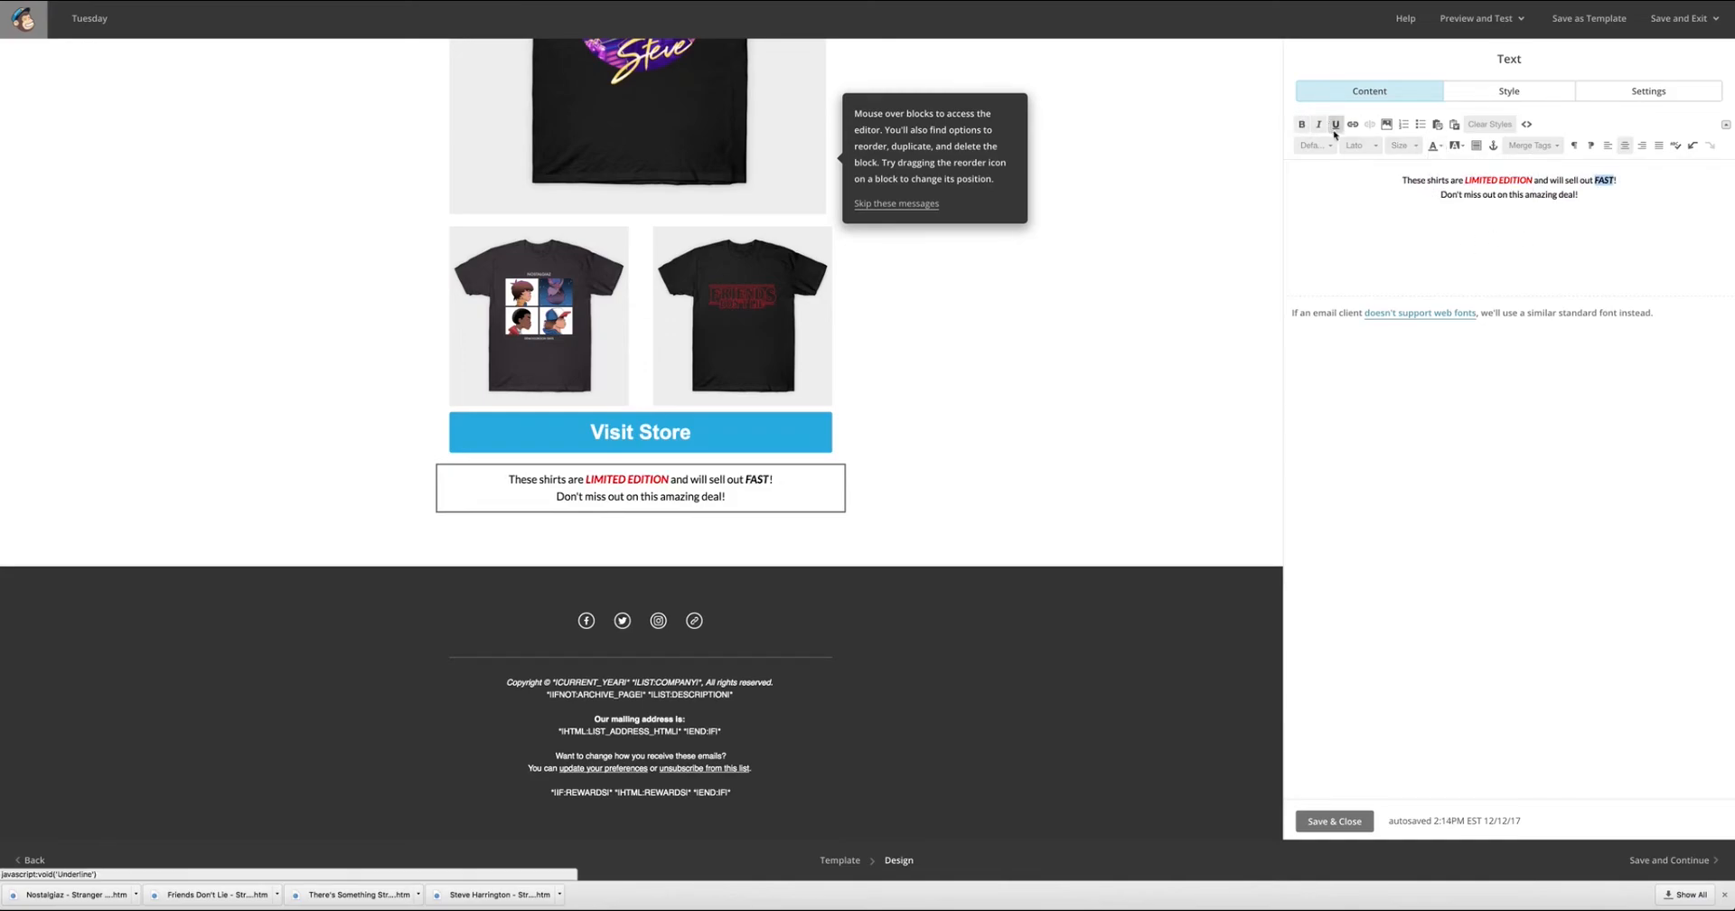
Italicize and underline the line "Don't miss out on this amazing deal!" and save and close the text block.
left_click_drag(1582, 195, 1438, 195)
left_click(1319, 124)
left_click(1337, 125)
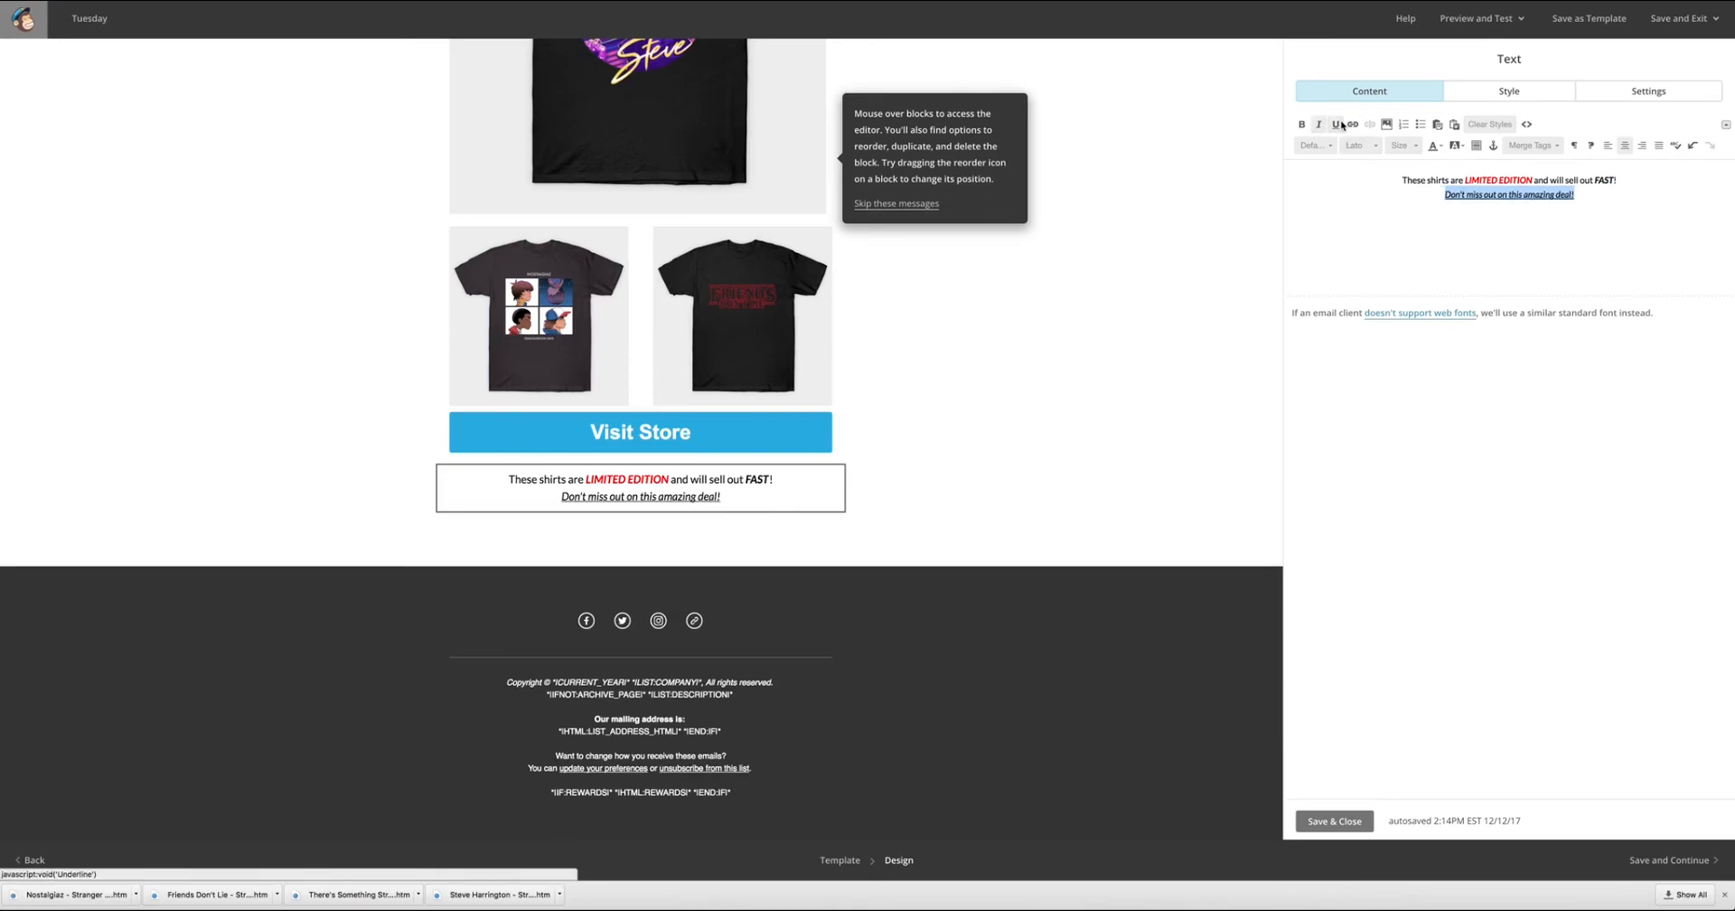
scroll(1135, 329, "down", 2)
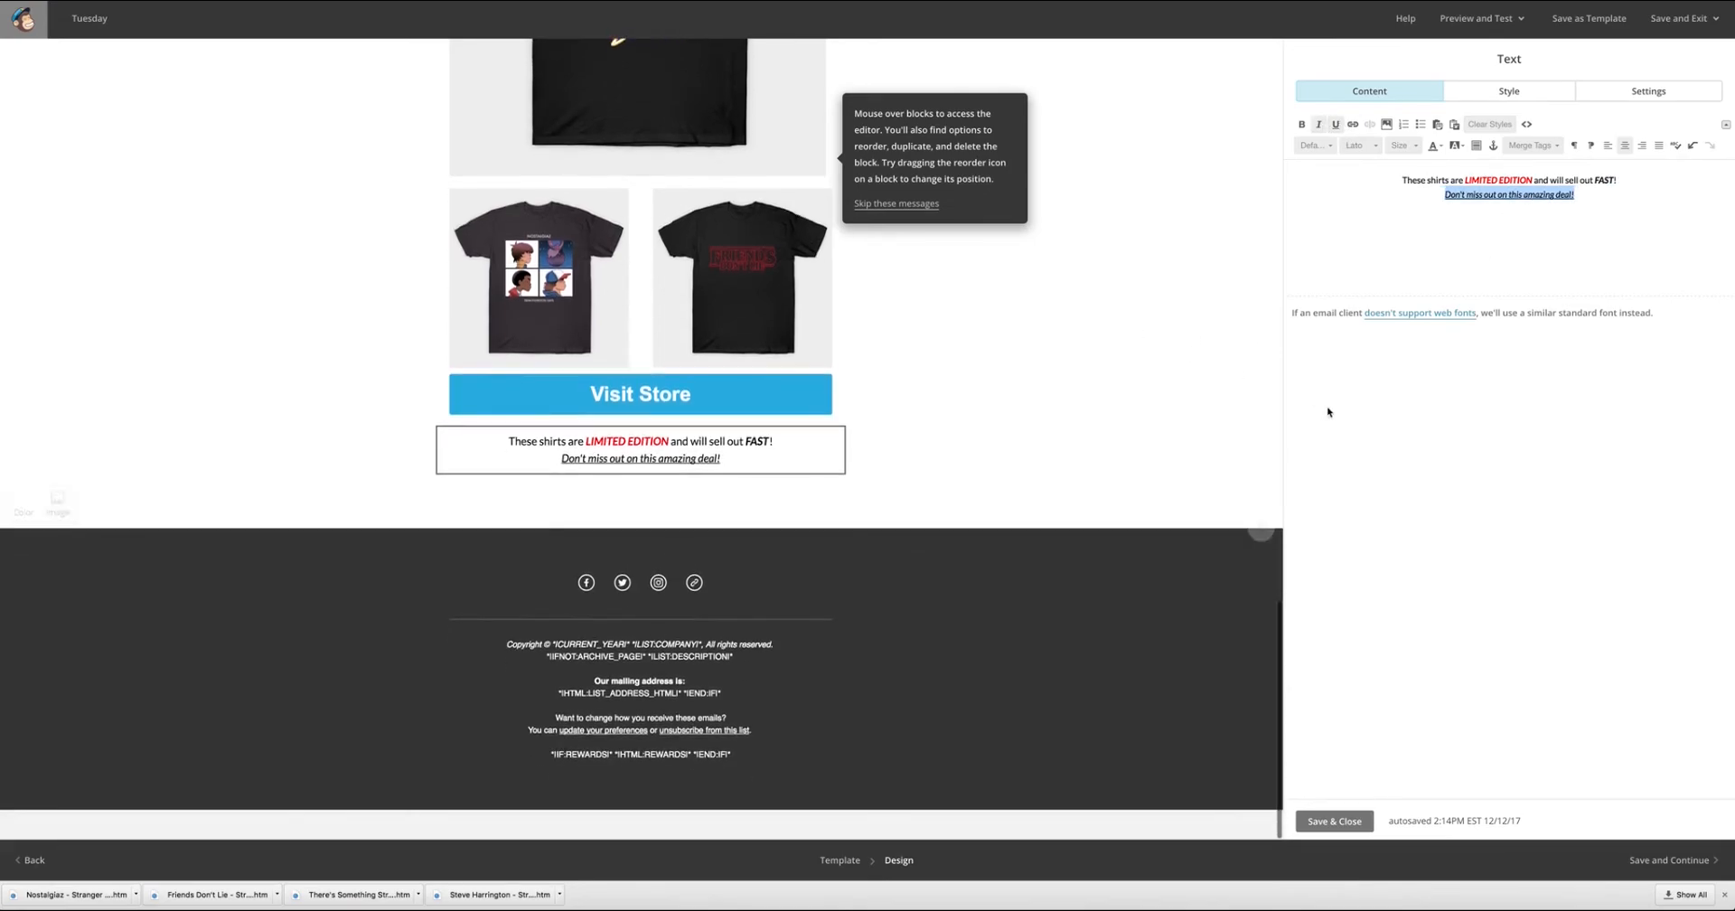
left_click(1334, 821)
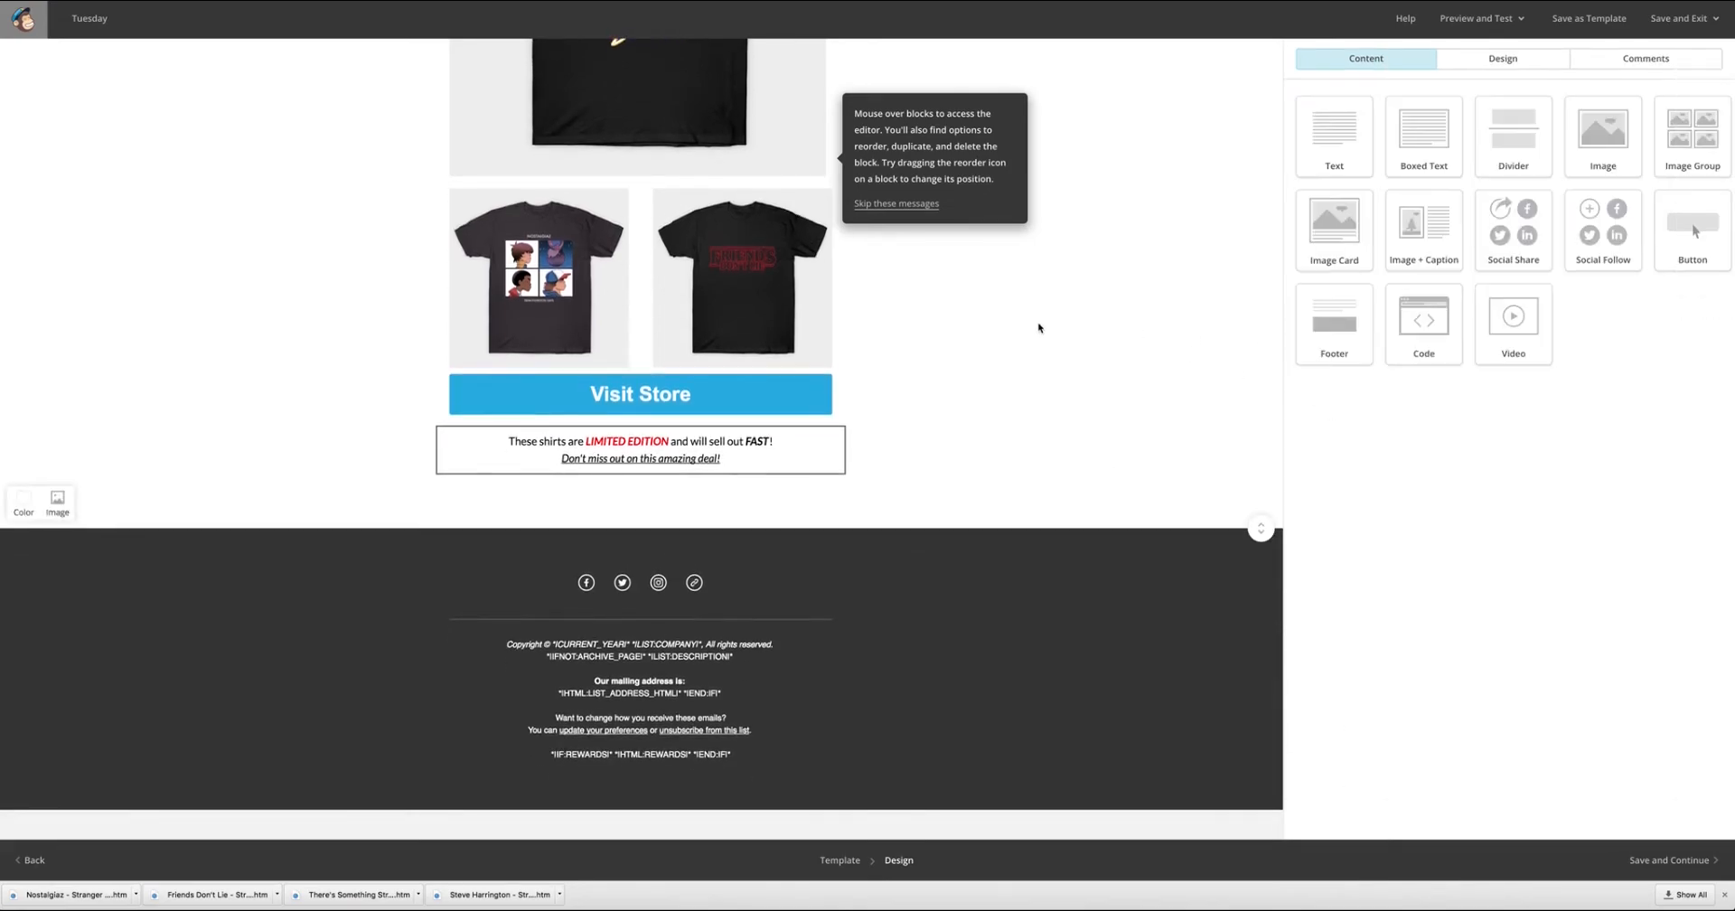
Review the email layout from the TeePublic header through the shirt images, buttons and closing text to the footer.
scroll(1039, 327, "up", 10)
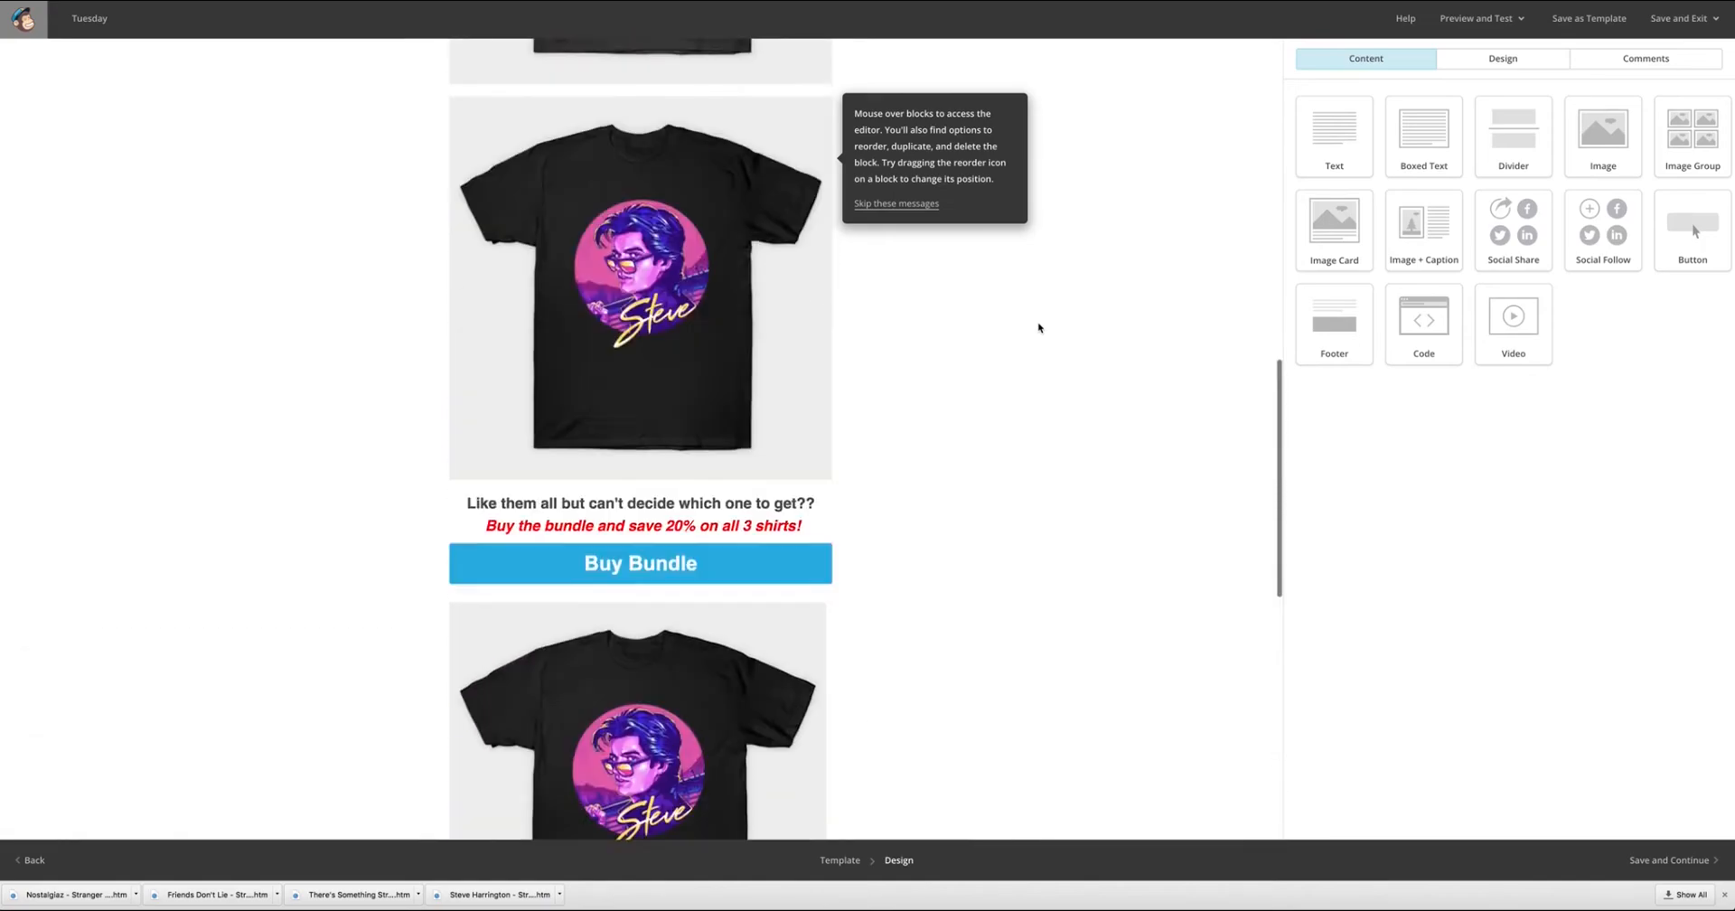
scroll(1038, 327, "up", 10)
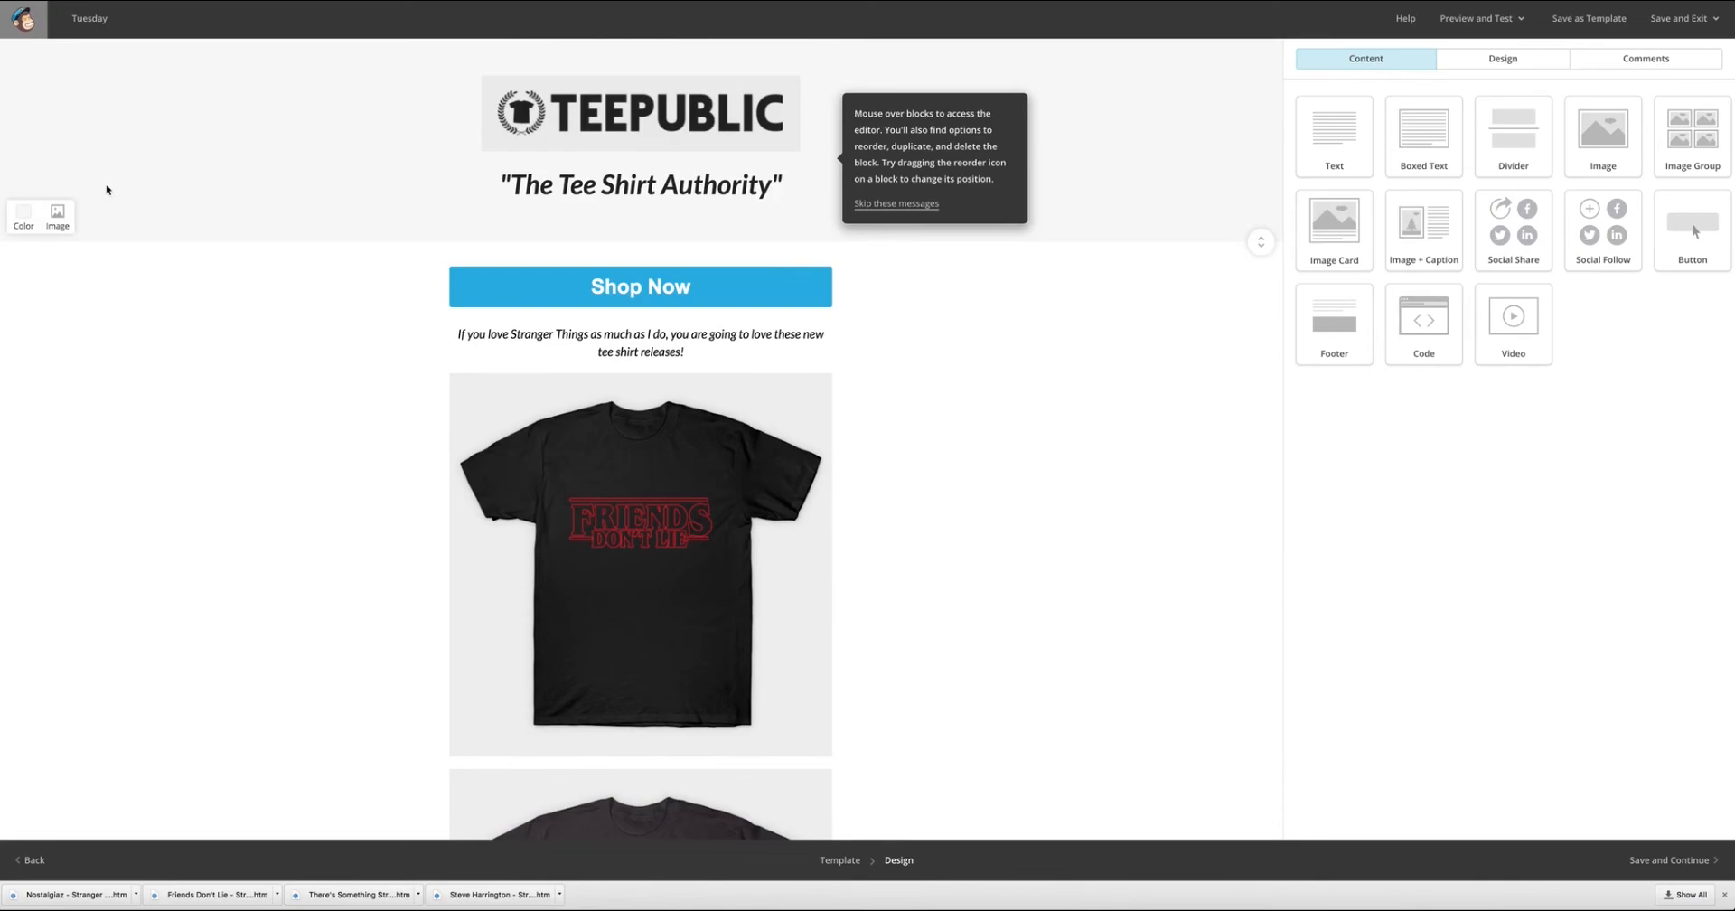
scroll(1015, 304, "down", 3)
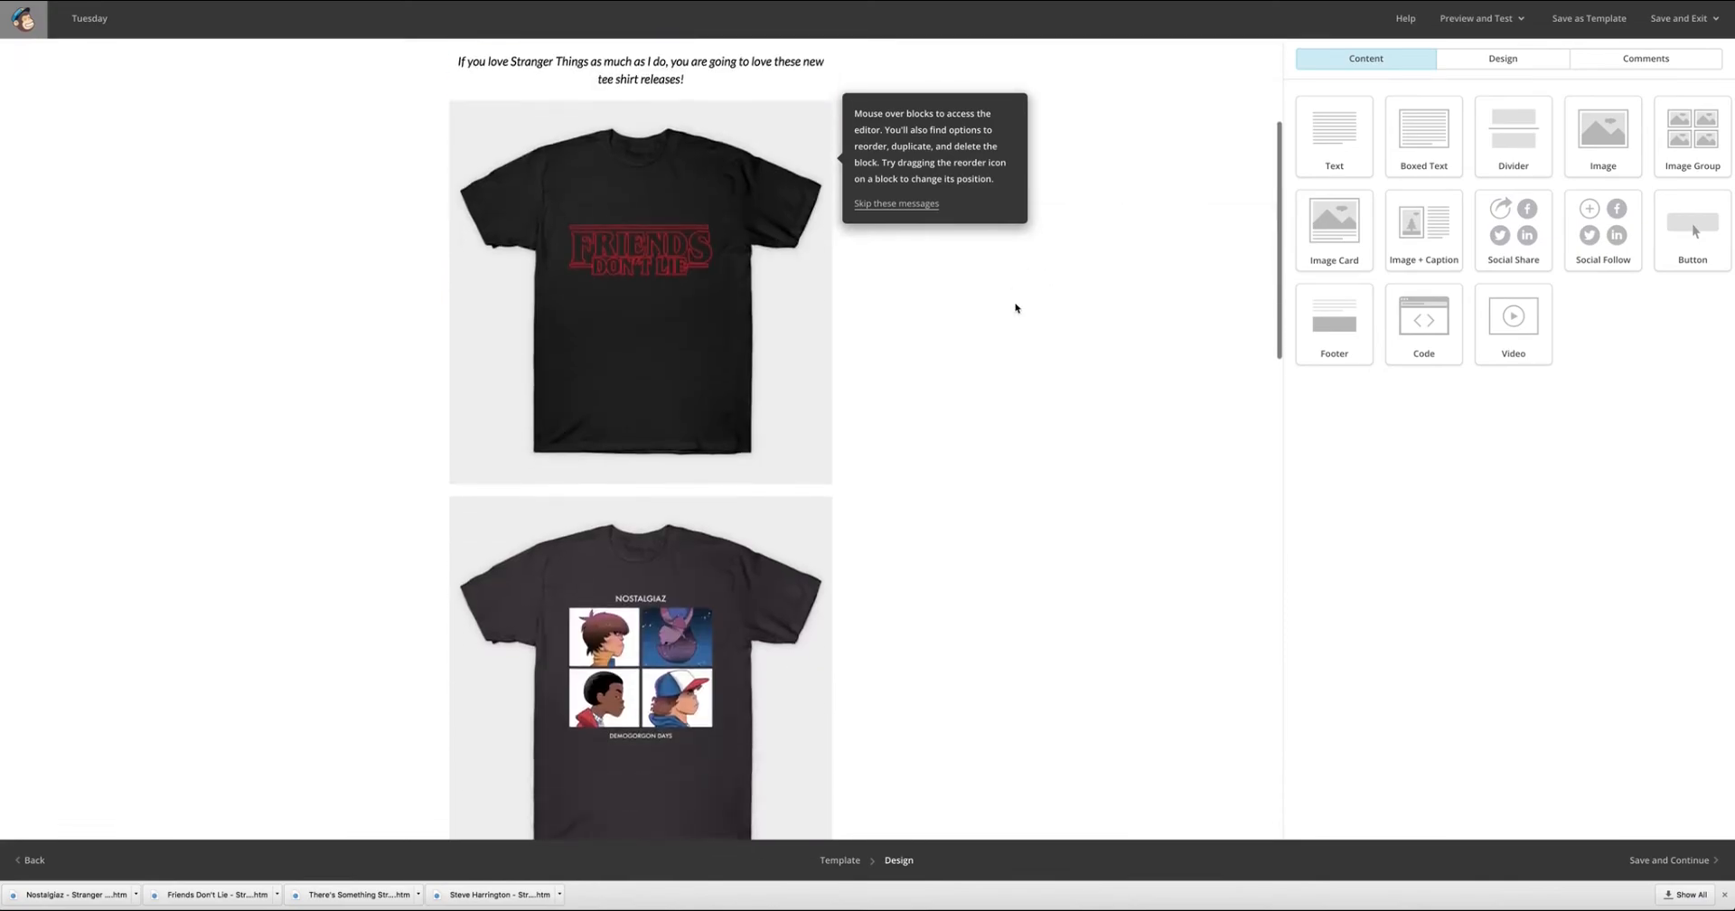
scroll(1016, 308, "down", 12)
scroll(1016, 307, "up", 10)
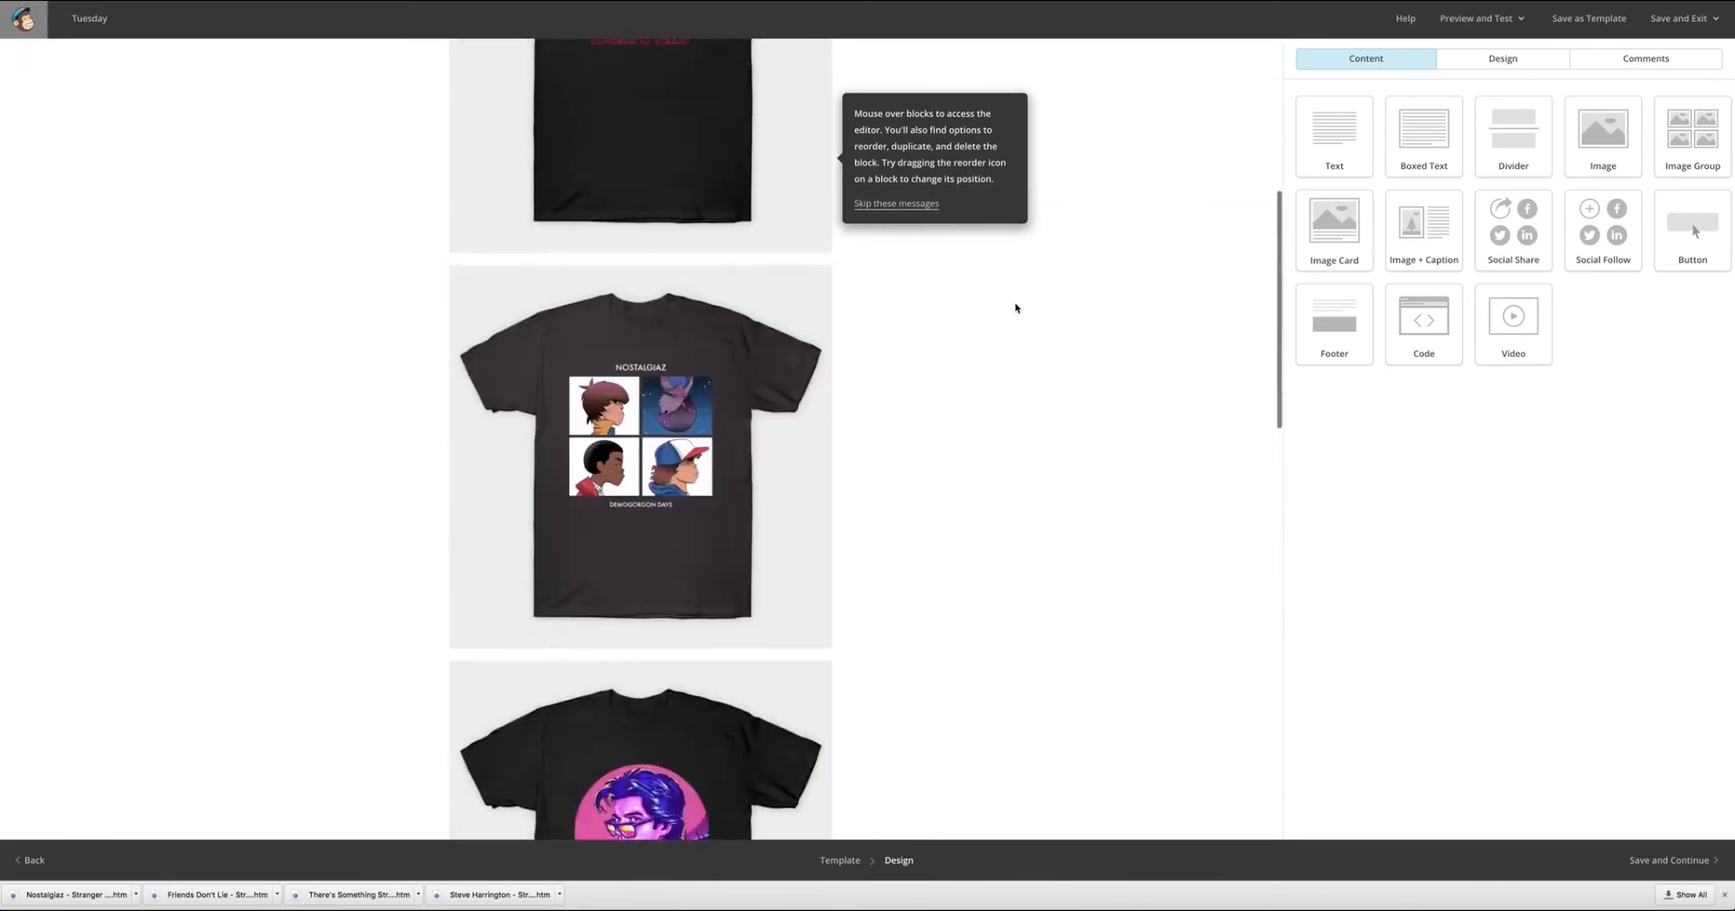
scroll(1016, 307, "up", 5)
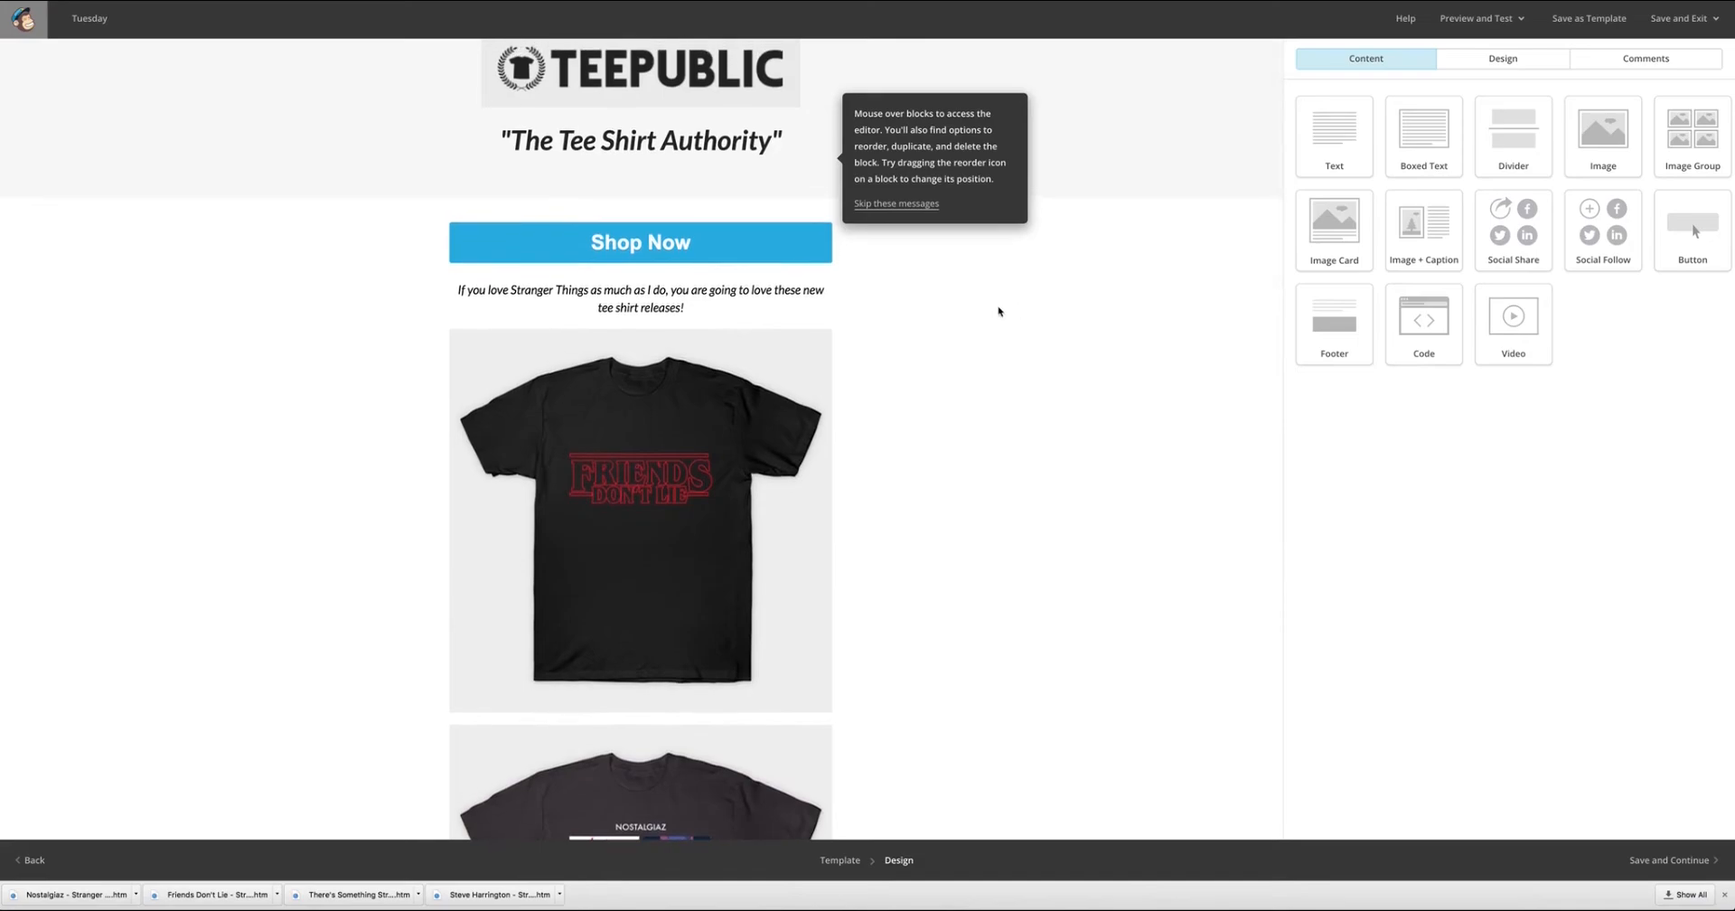
scroll(1073, 357, "down", 6)
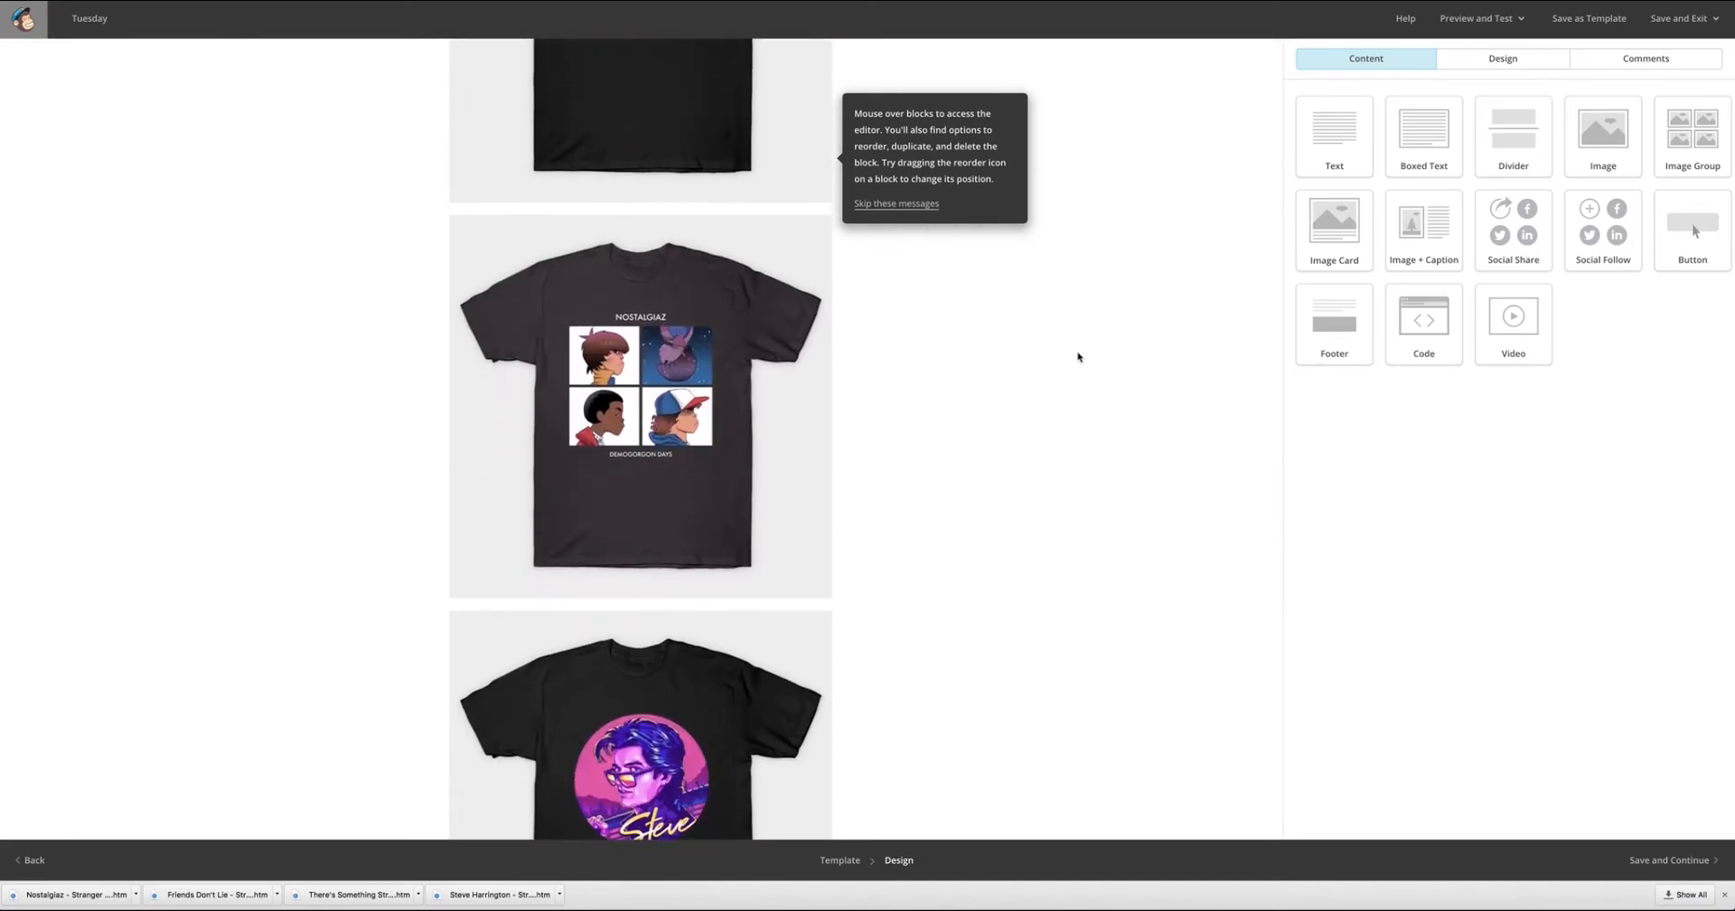
scroll(1085, 358, "down", 3)
scroll(1088, 359, "down", 3)
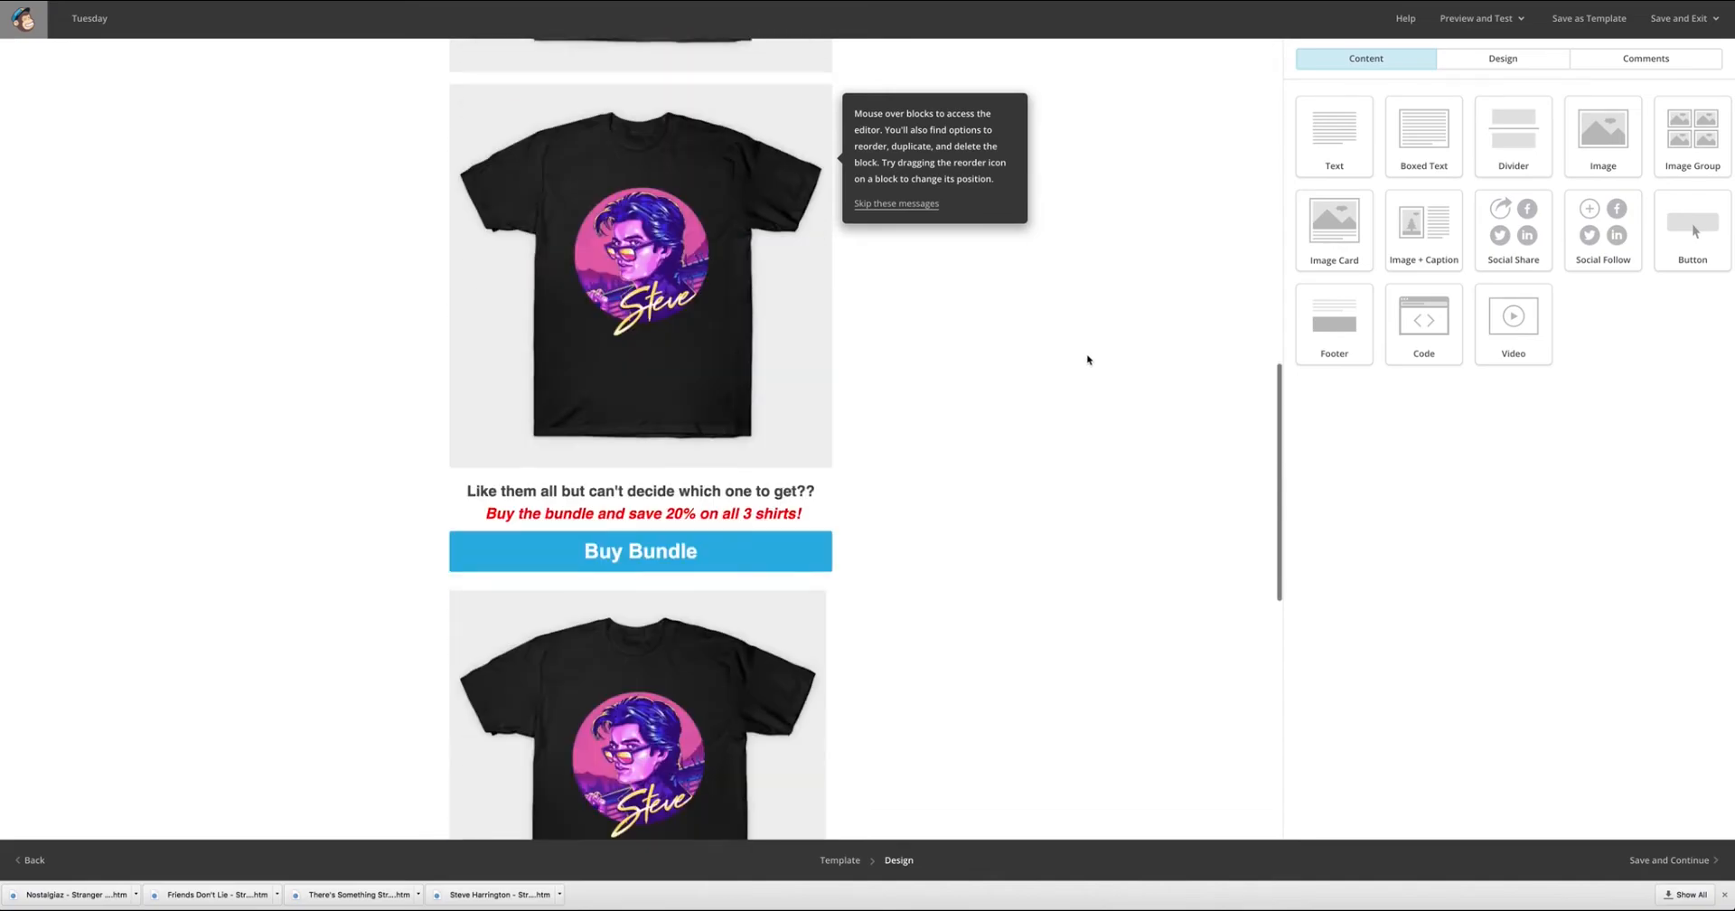
scroll(1112, 366, "down", 2)
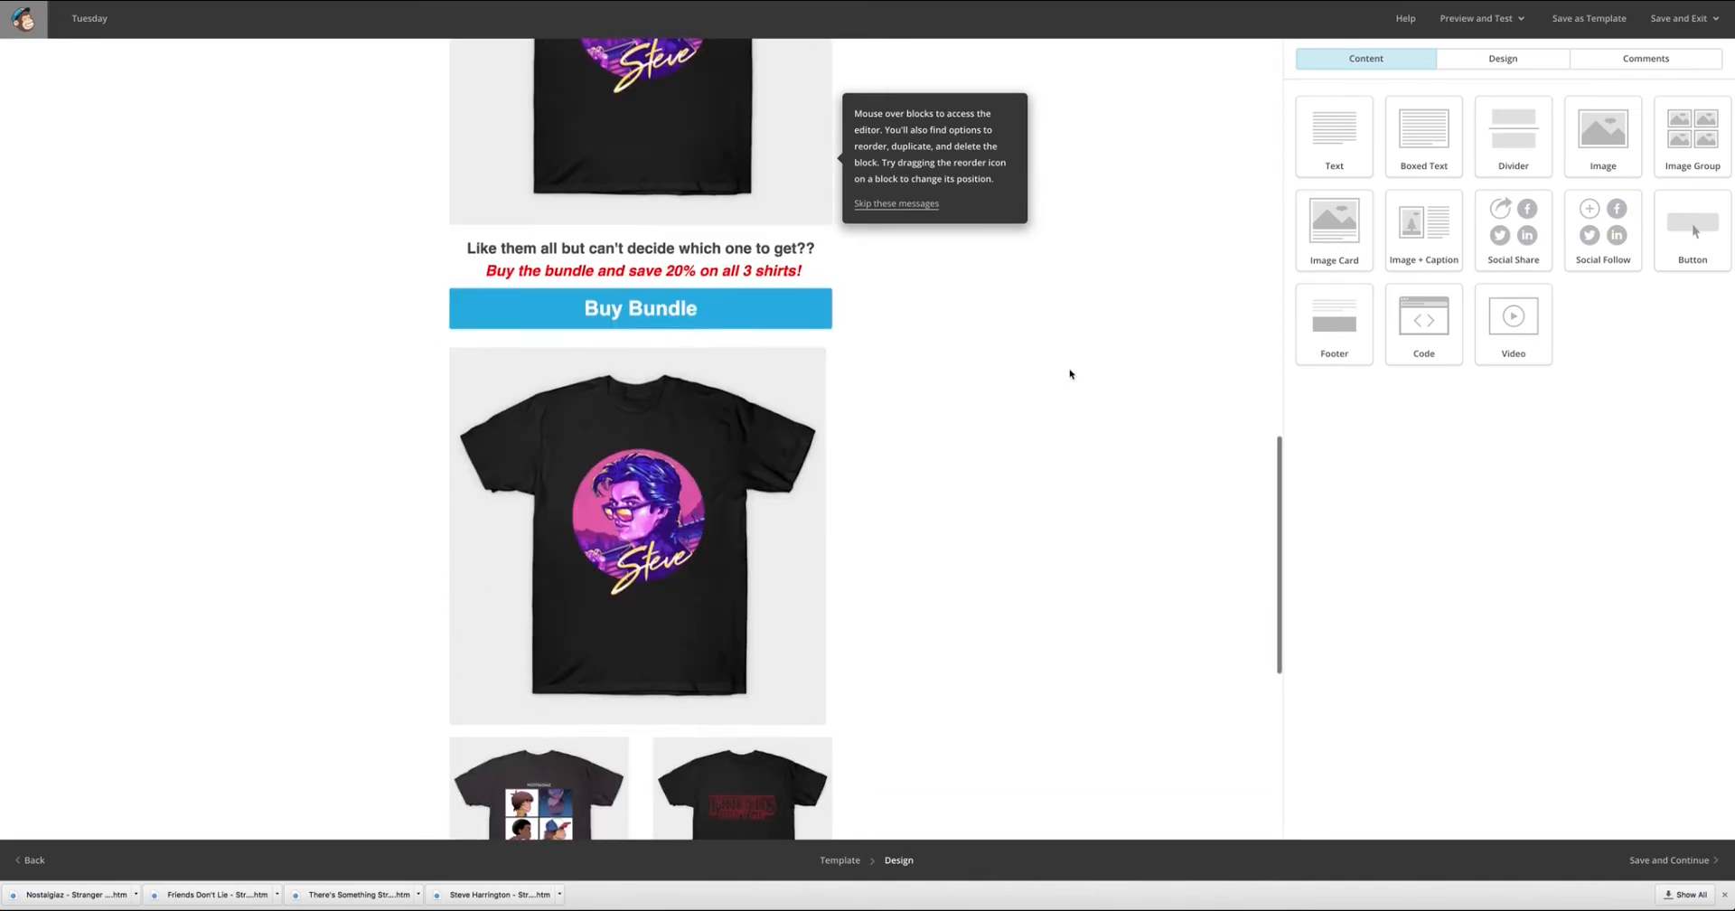
mouse_move(681, 293)
scroll(864, 270, "up", 3)
scroll(879, 271, "up", 10)
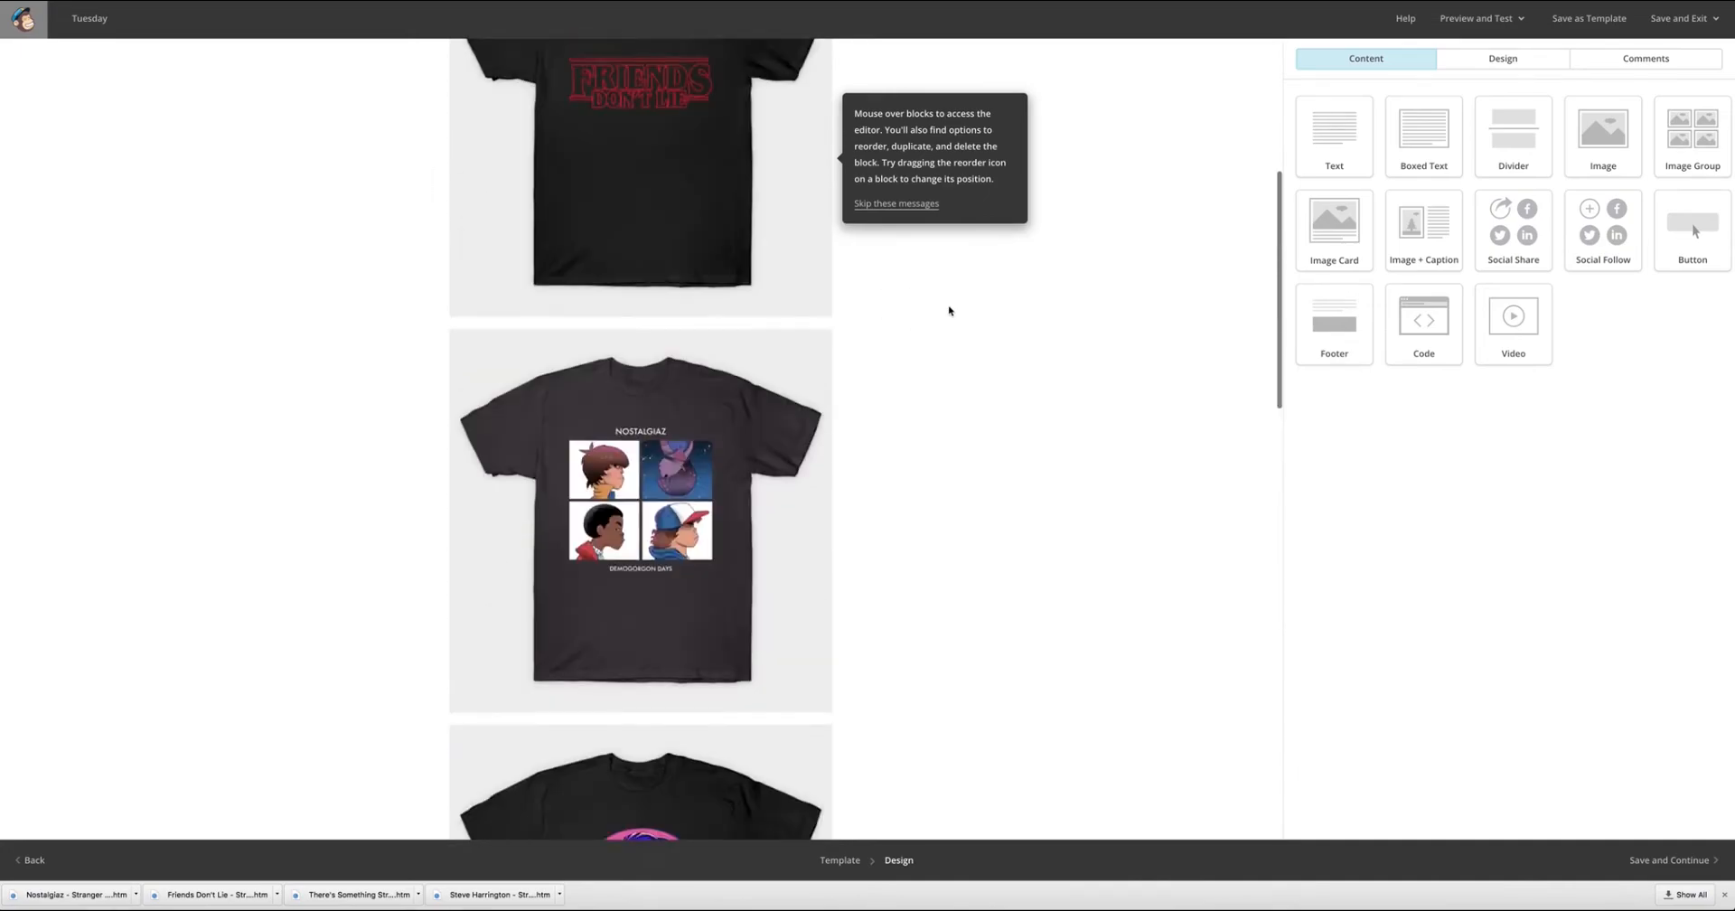
scroll(958, 325, "down", 1)
scroll(965, 346, "down", 7)
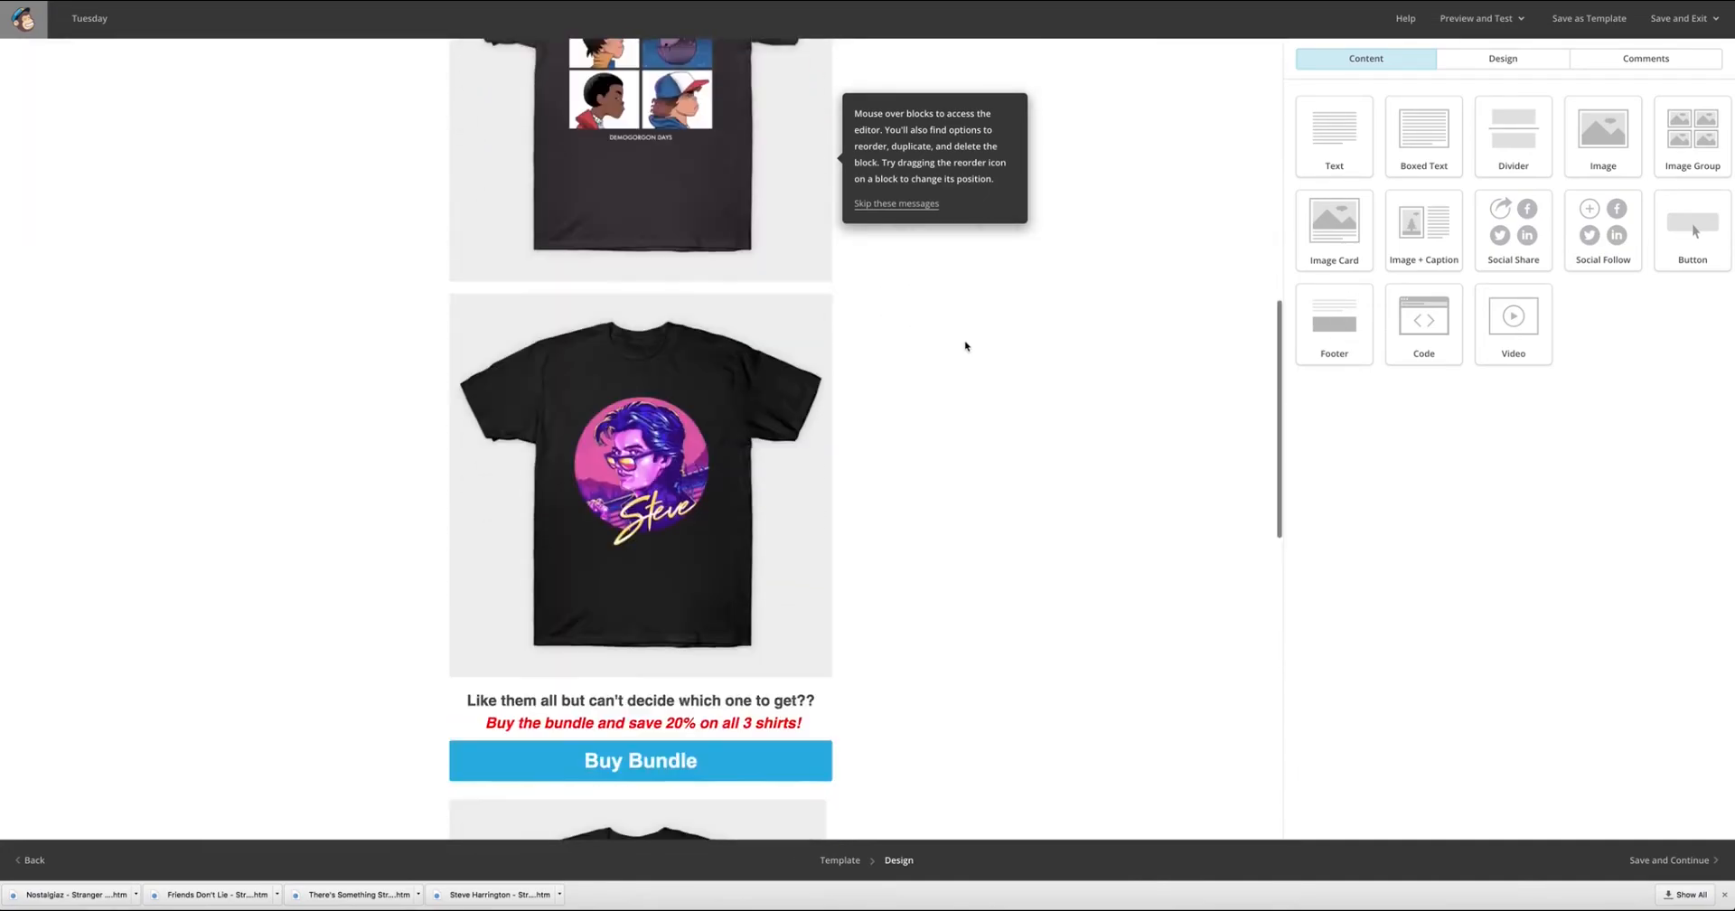
scroll(965, 345, "up", 9)
scroll(965, 345, "down", 2)
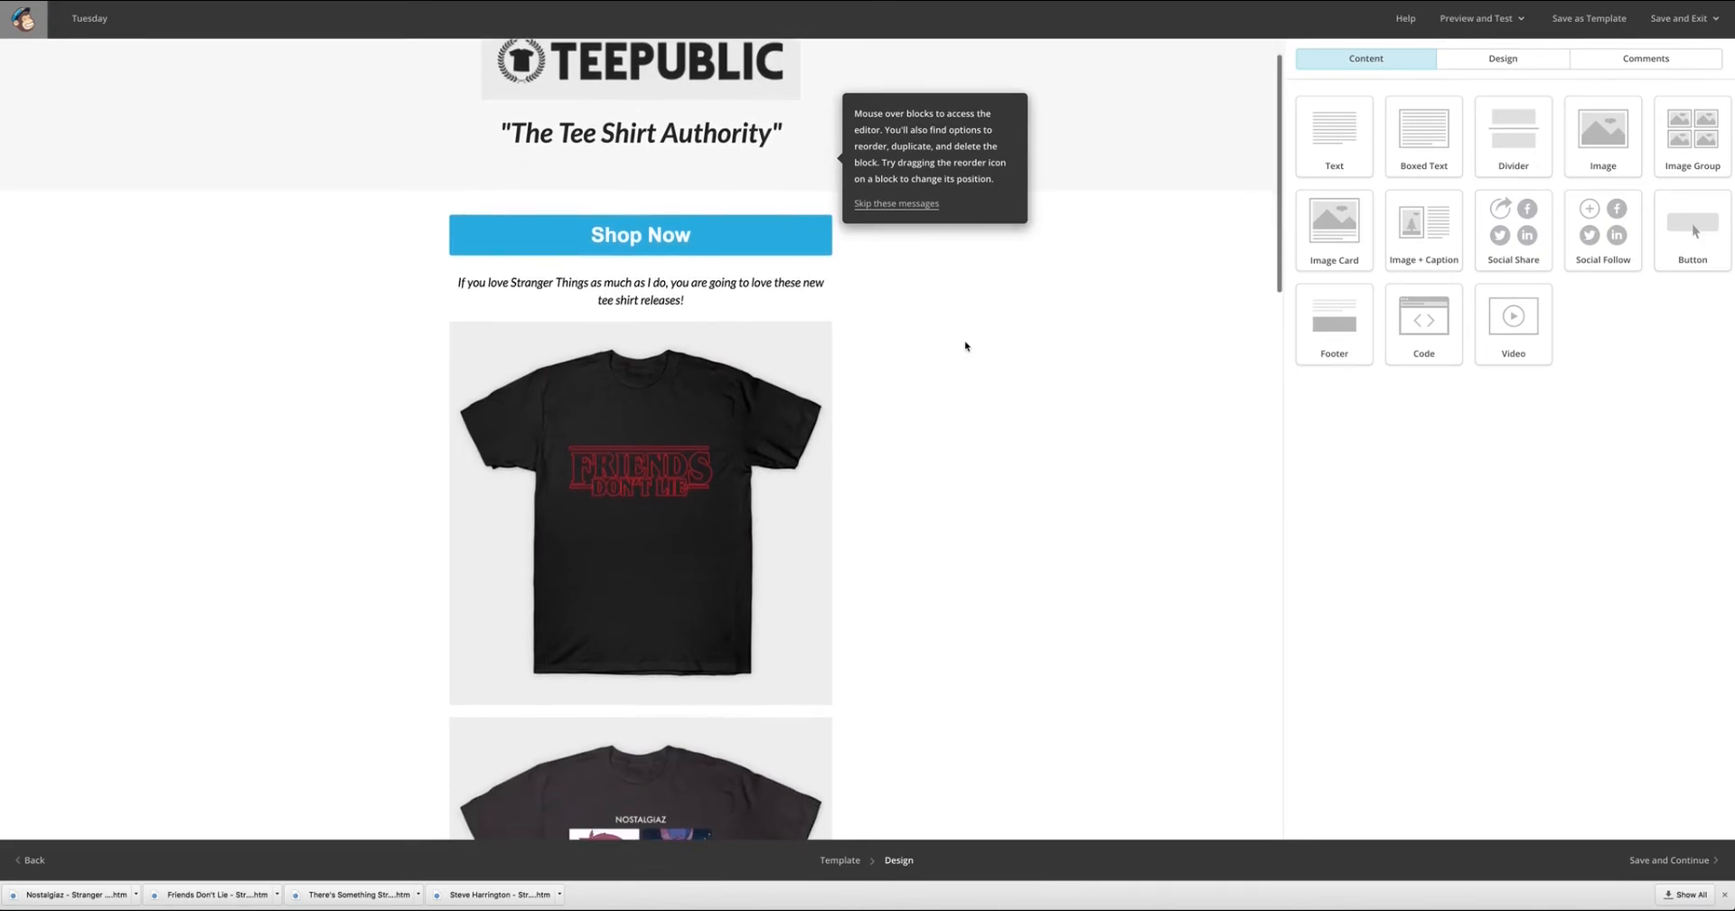
scroll(966, 346, "down", 5)
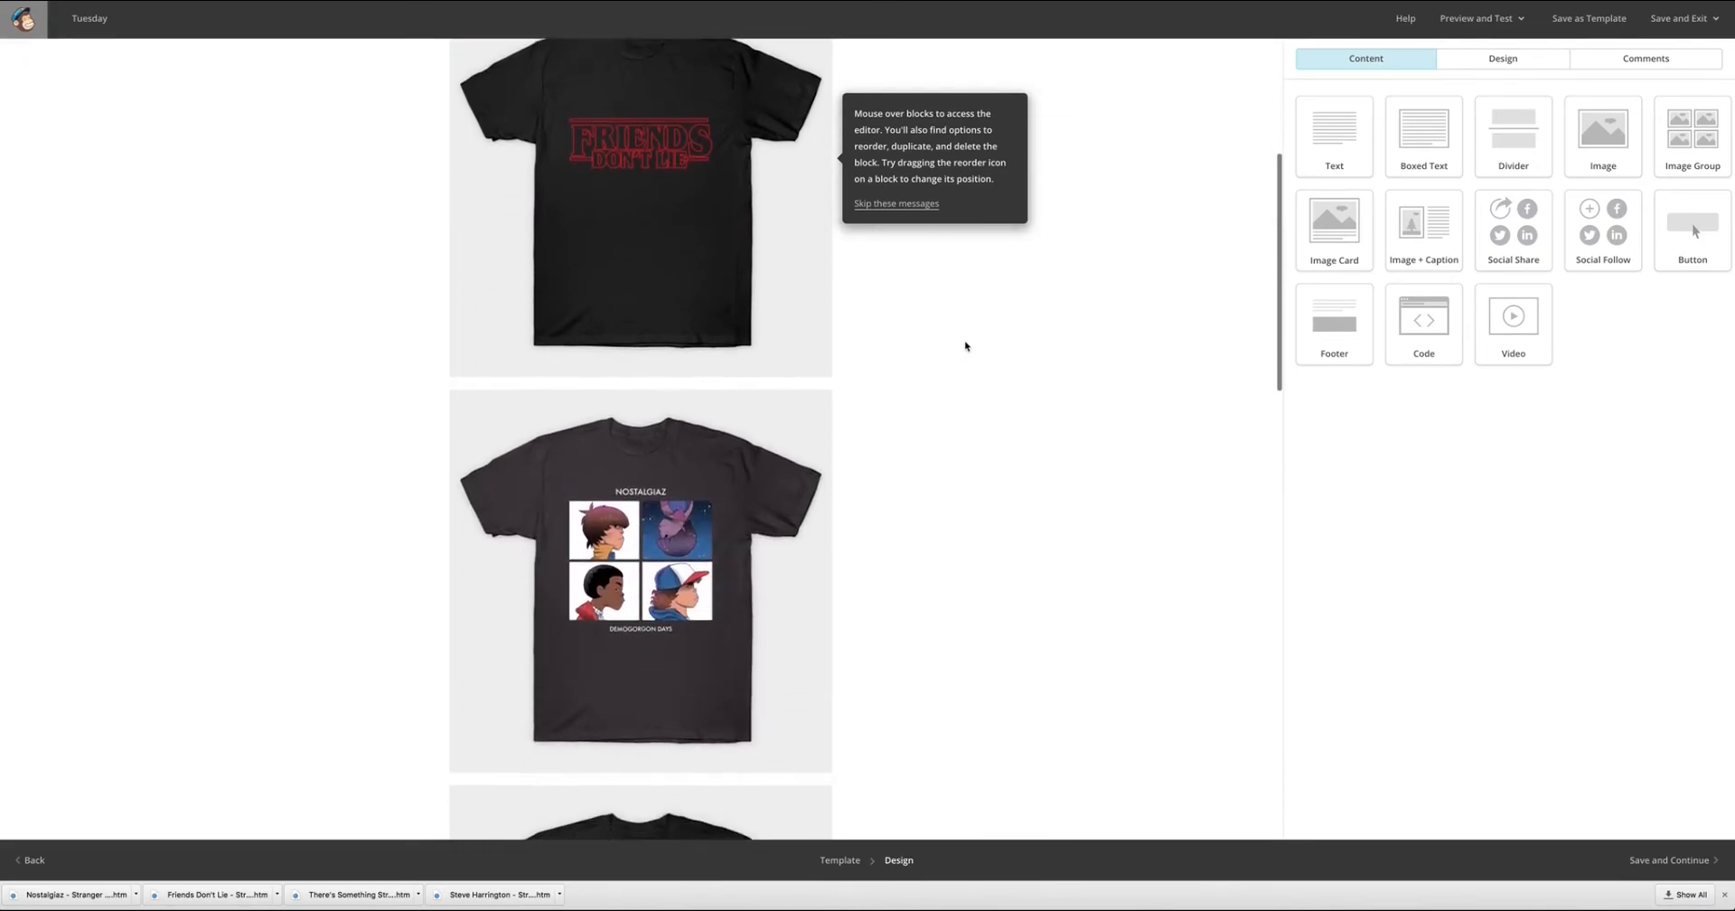
scroll(965, 345, "down", 5)
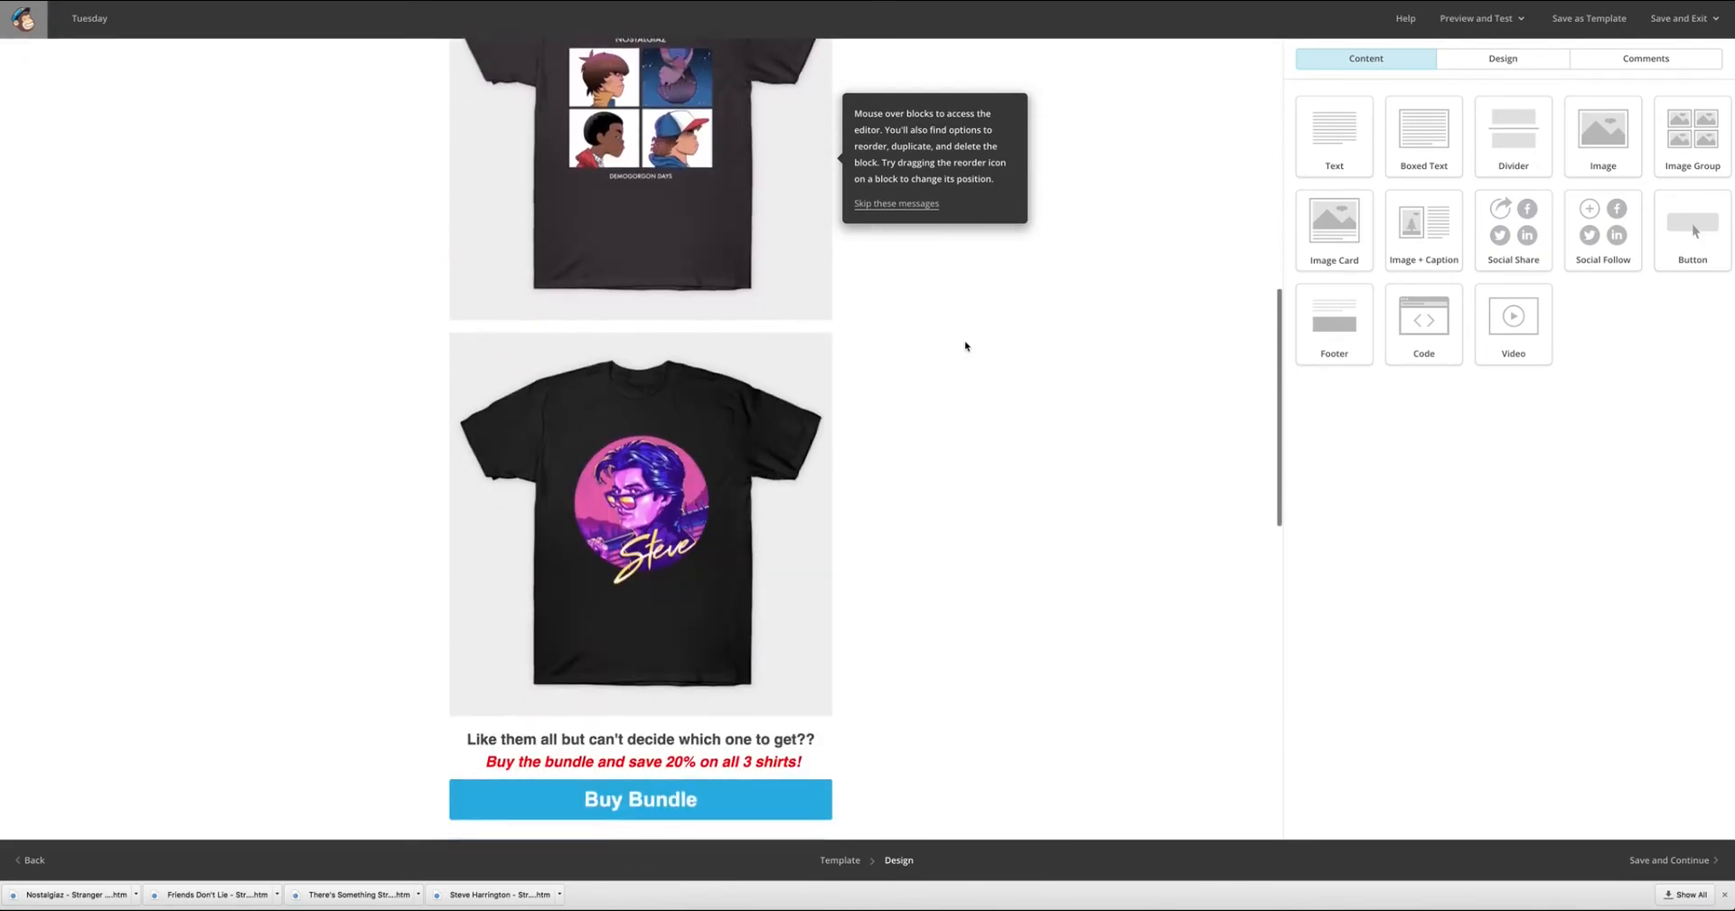
scroll(966, 345, "down", 4)
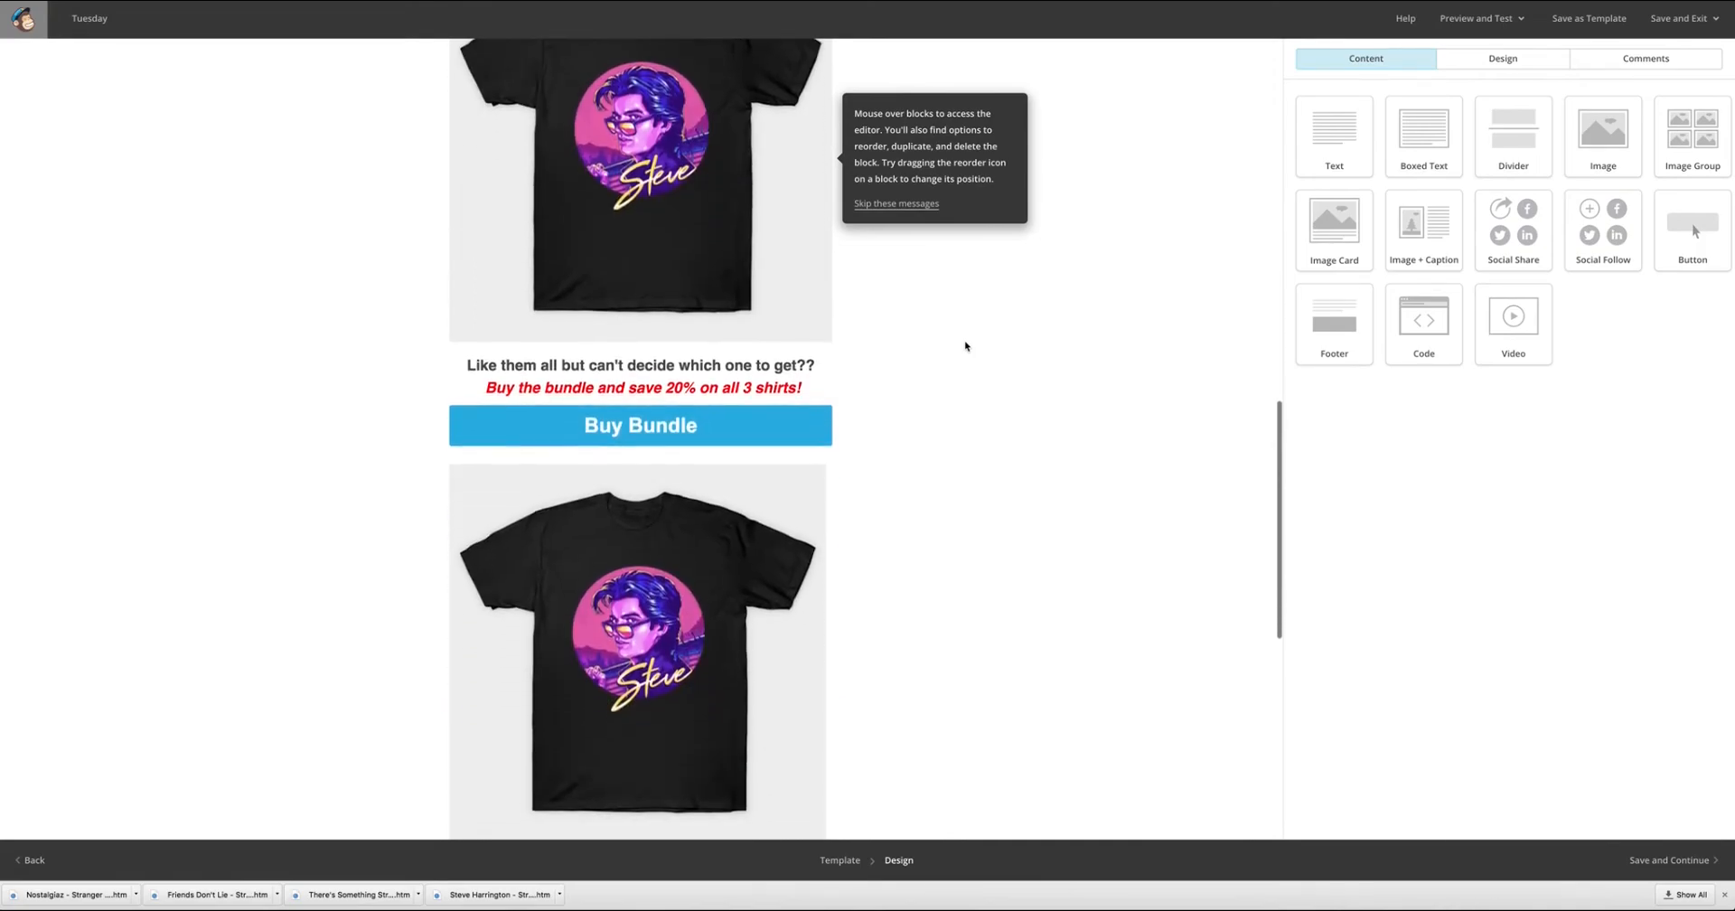
scroll(966, 345, "down", 3)
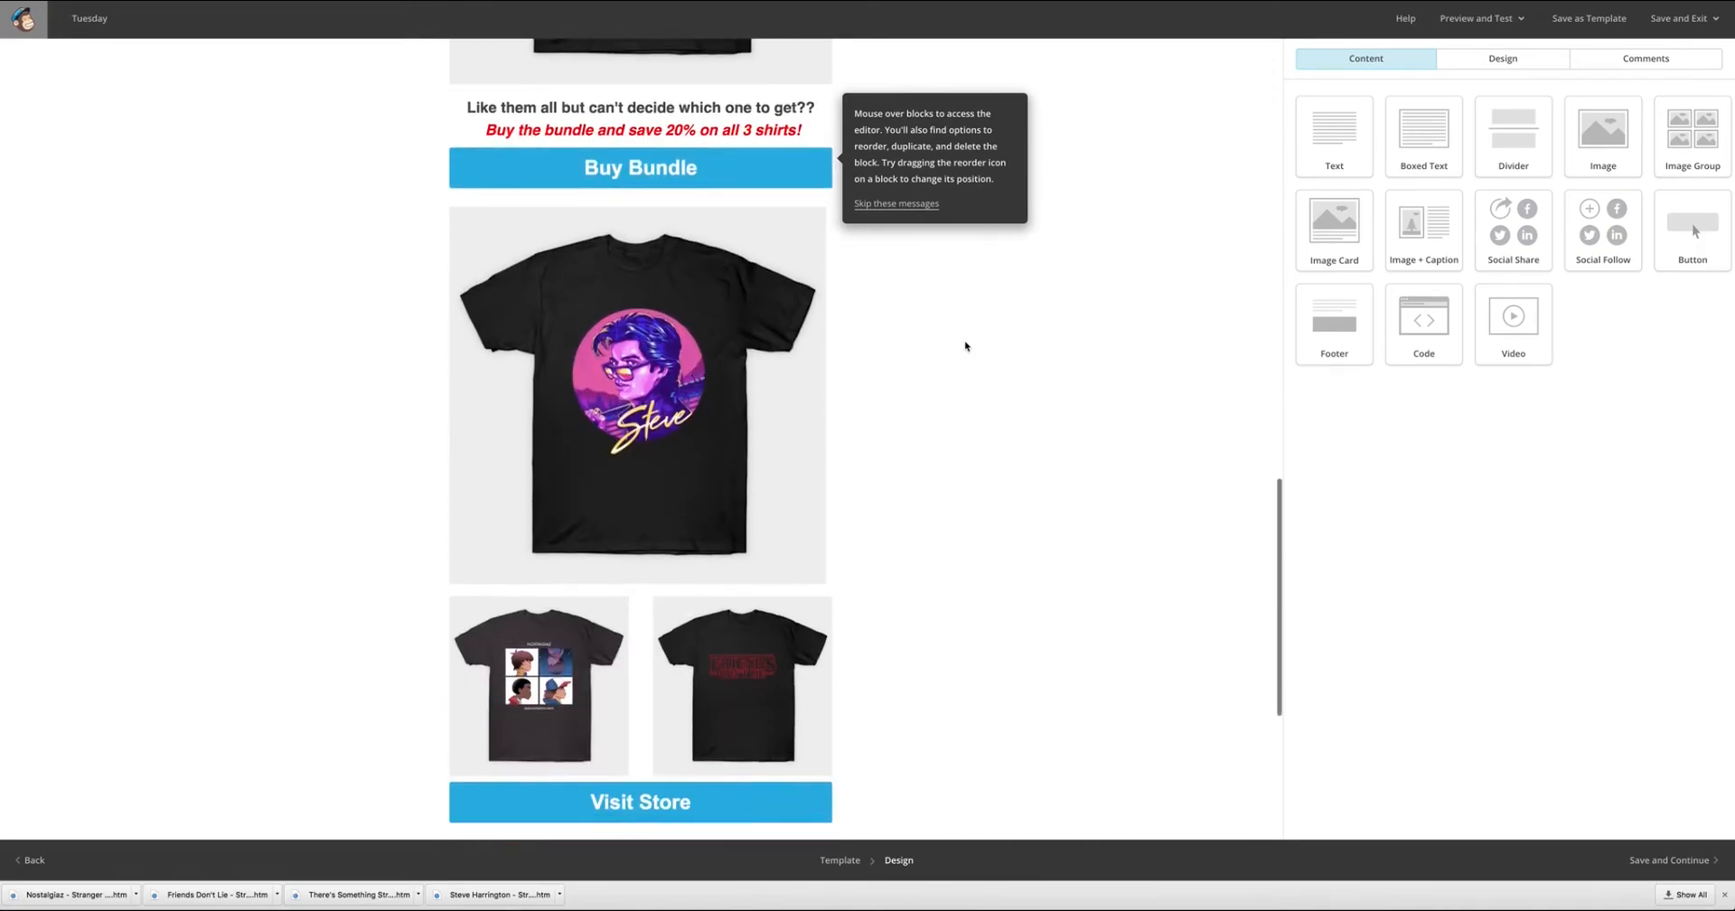
scroll(966, 345, "down", 2)
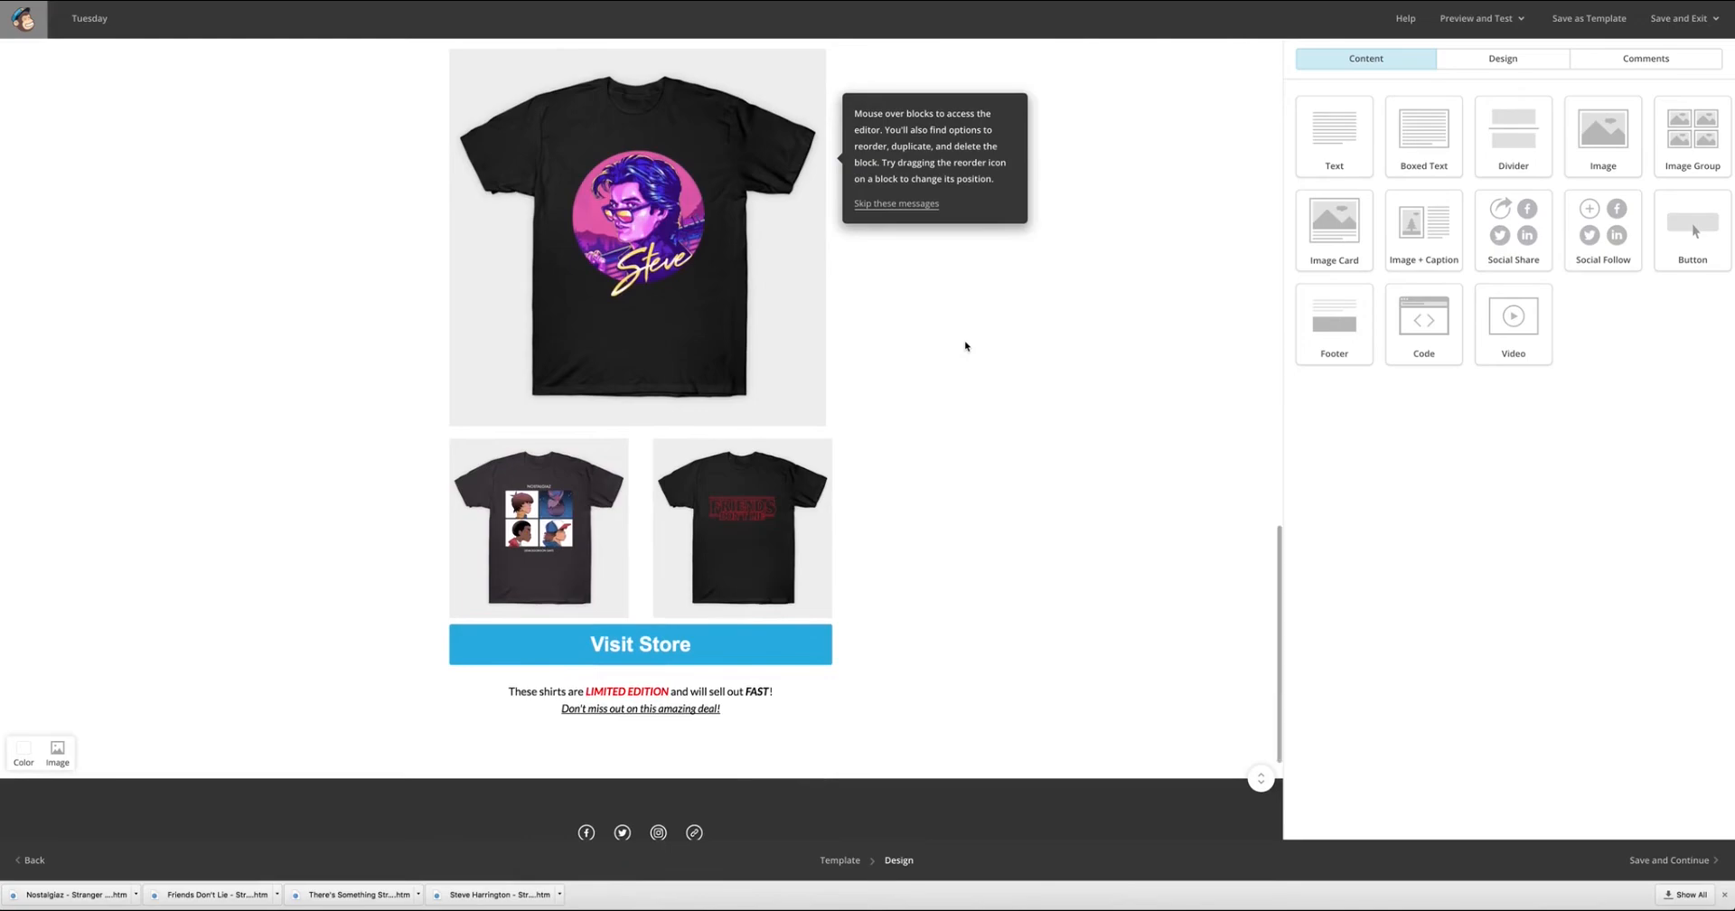
scroll(965, 345, "down", 1)
scroll(965, 345, "up", 9)
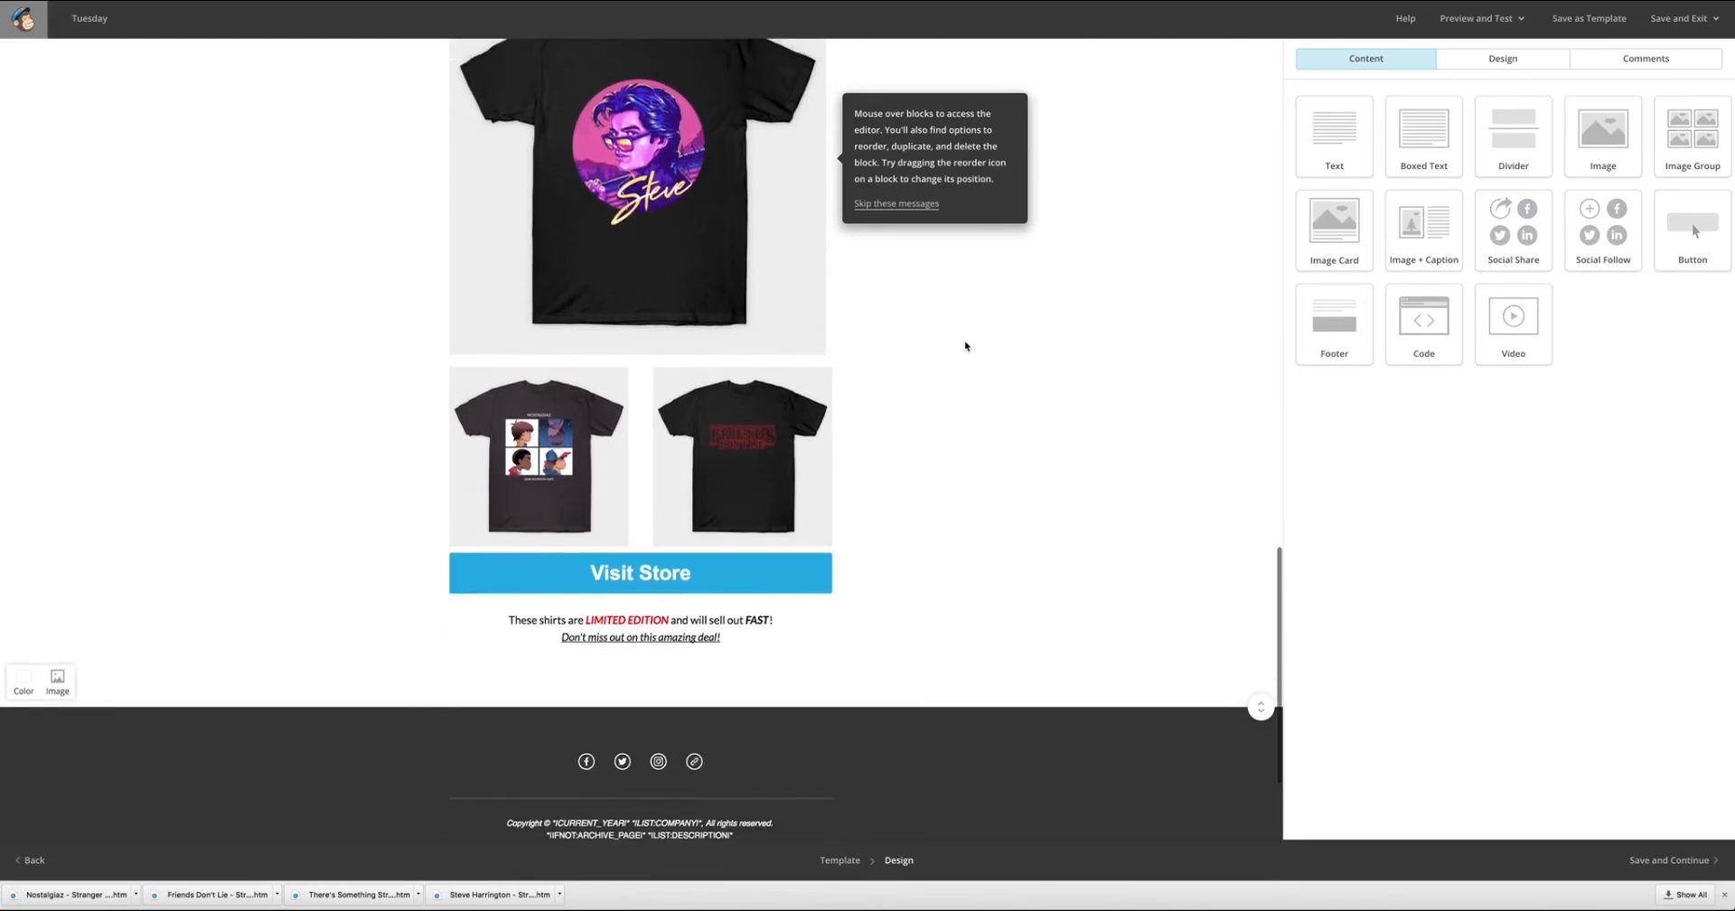
scroll(966, 345, "up", 10)
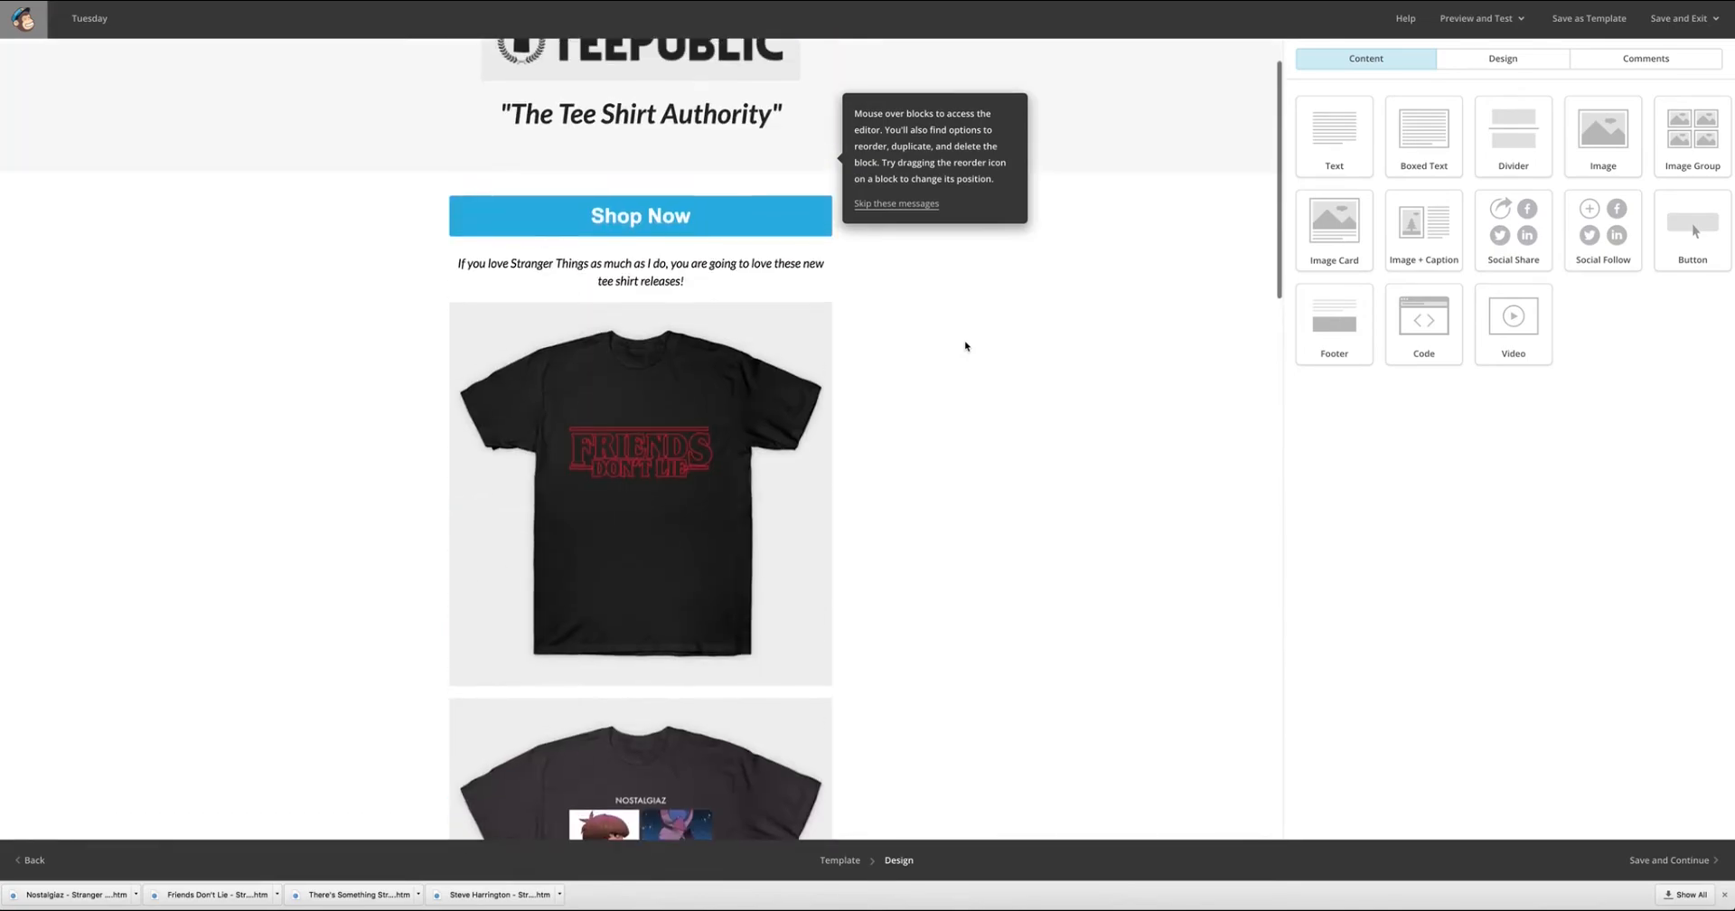
scroll(966, 346, "down", 2)
scroll(965, 345, "down", 8)
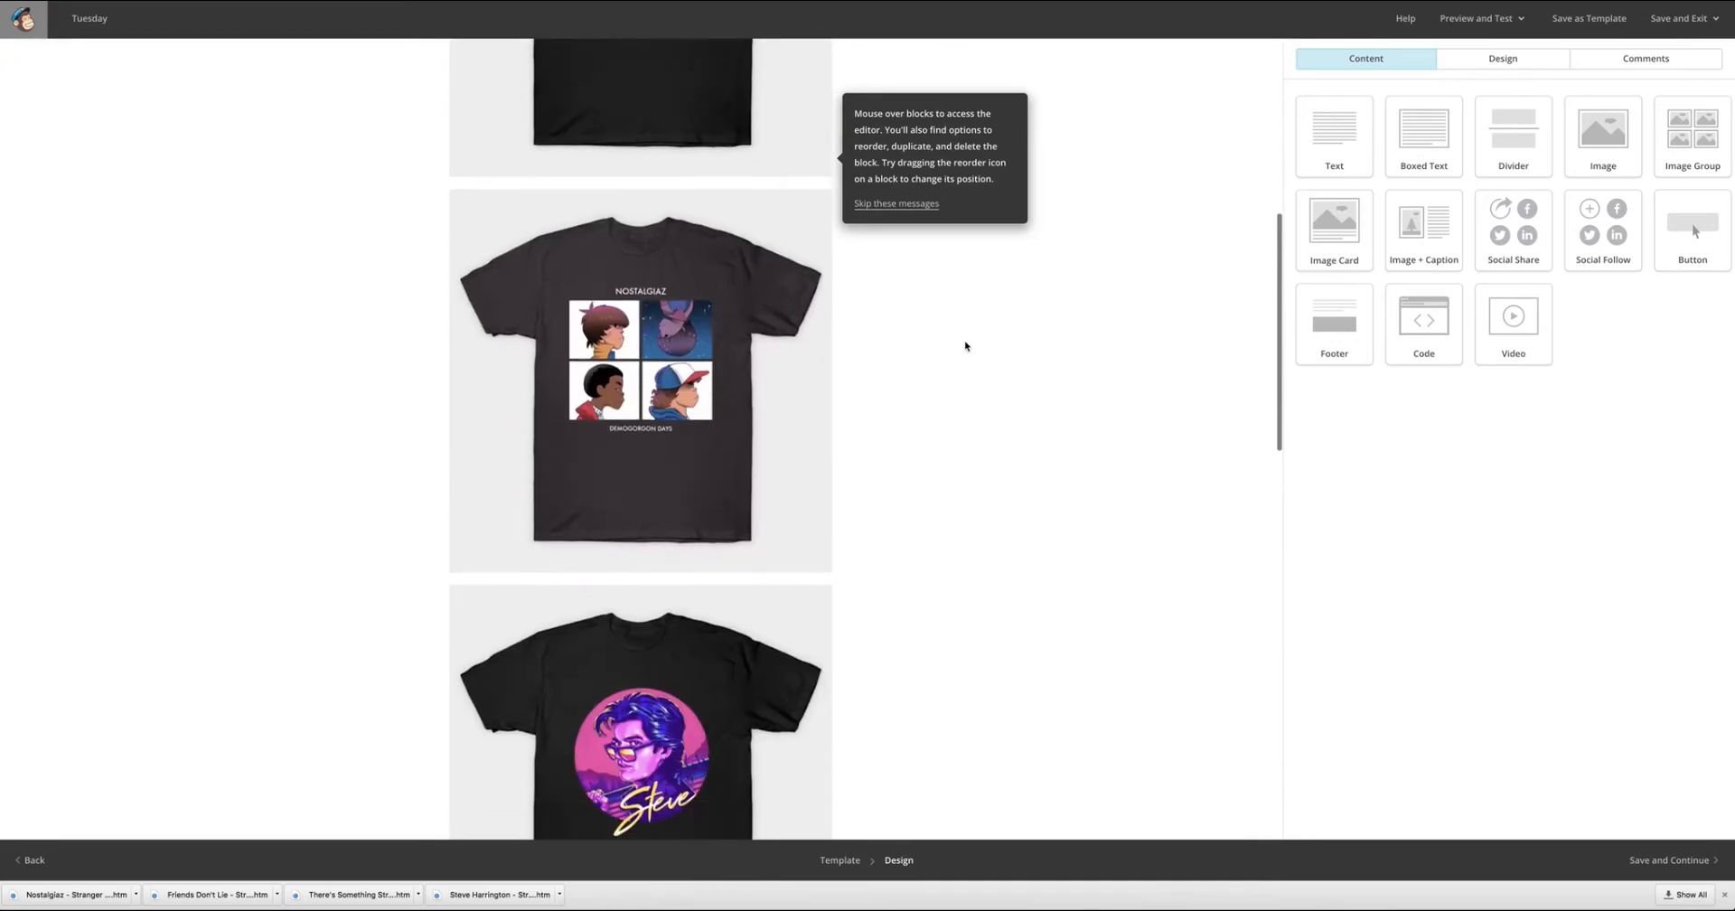
scroll(966, 346, "down", 4)
scroll(966, 345, "up", 1)
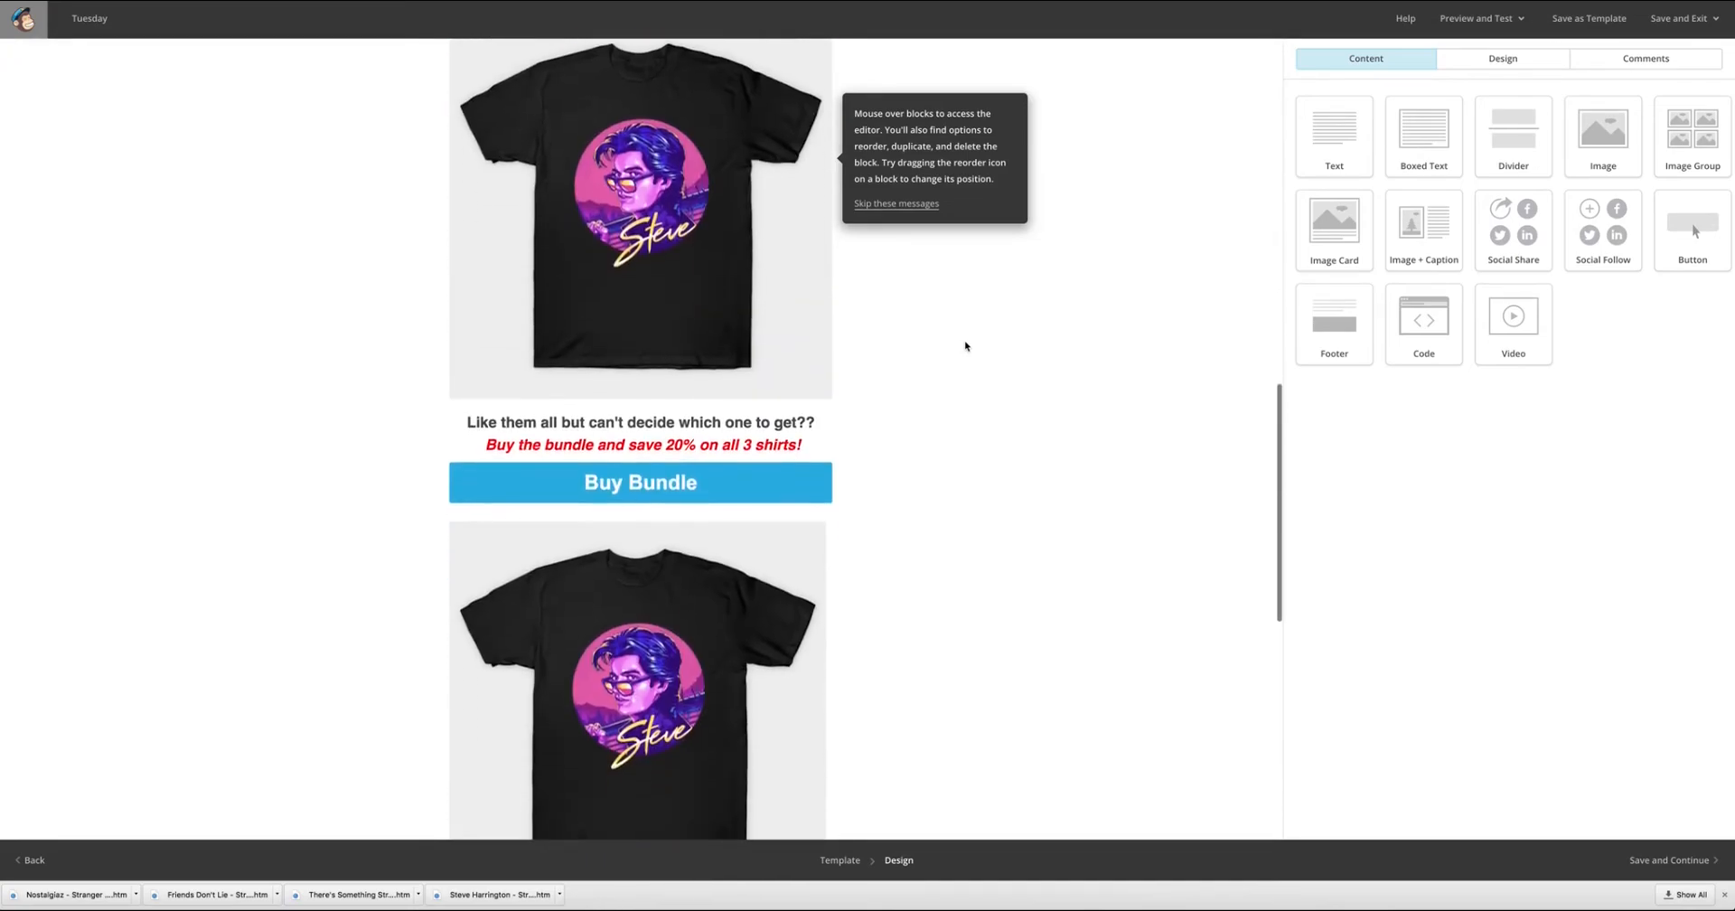
scroll(965, 345, "up", 10)
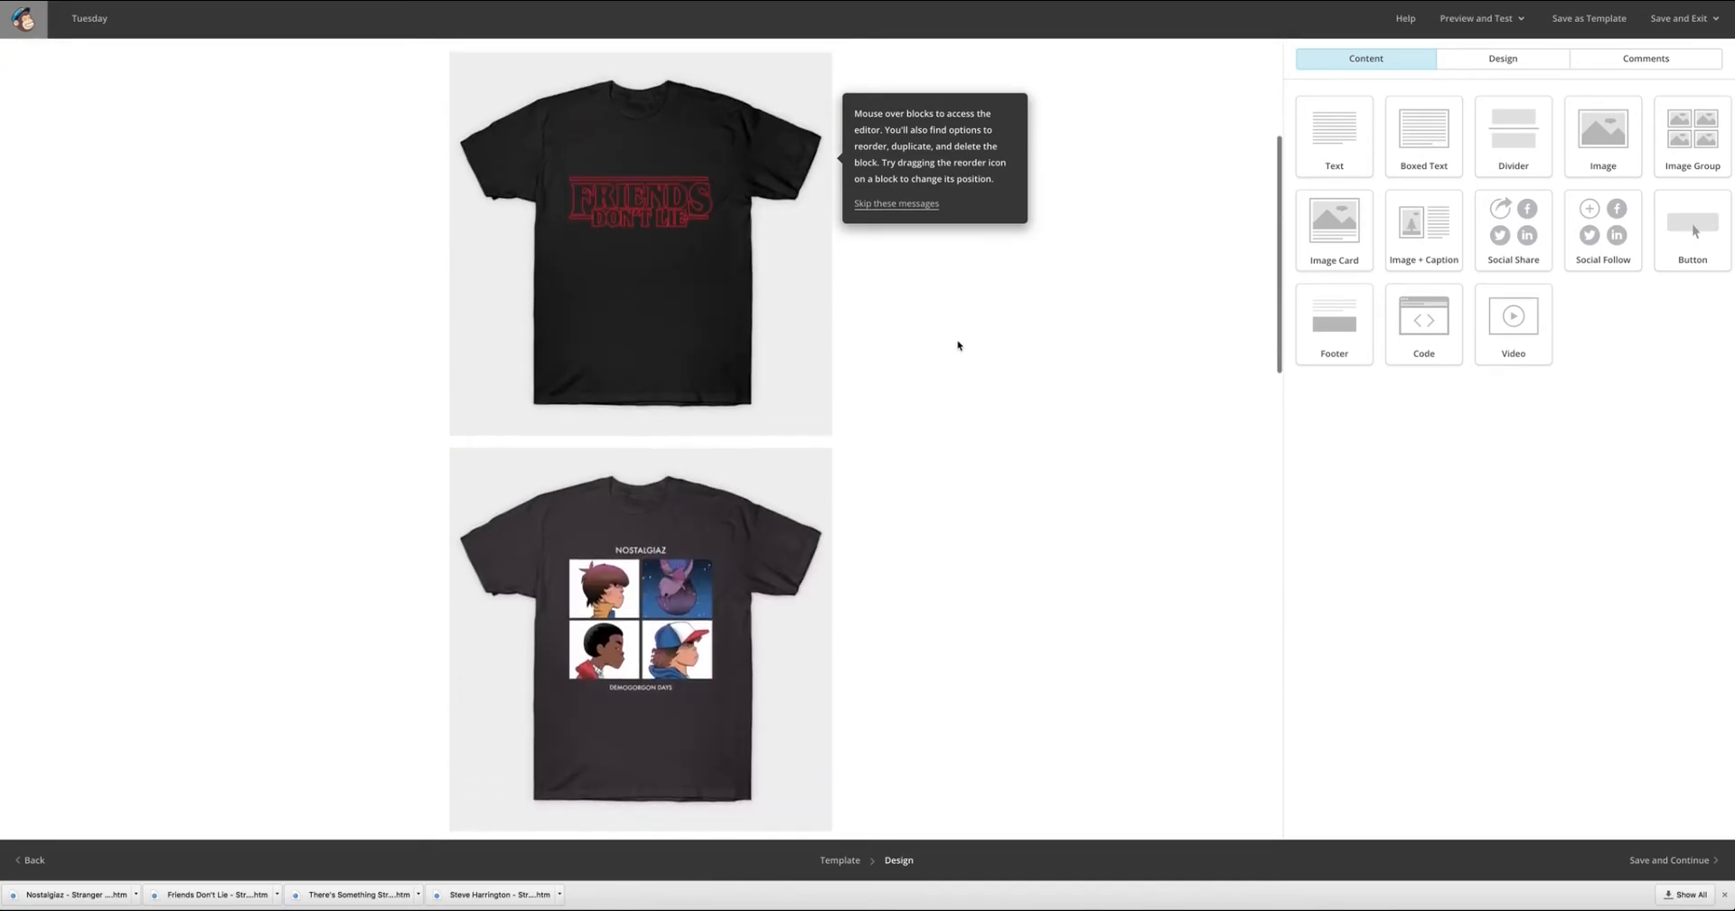
Save the finished email design and continue to the Tuesday campaign's summary page.
scroll(972, 362, "down", 10)
scroll(940, 425, "up", 1)
scroll(929, 454, "down", 9)
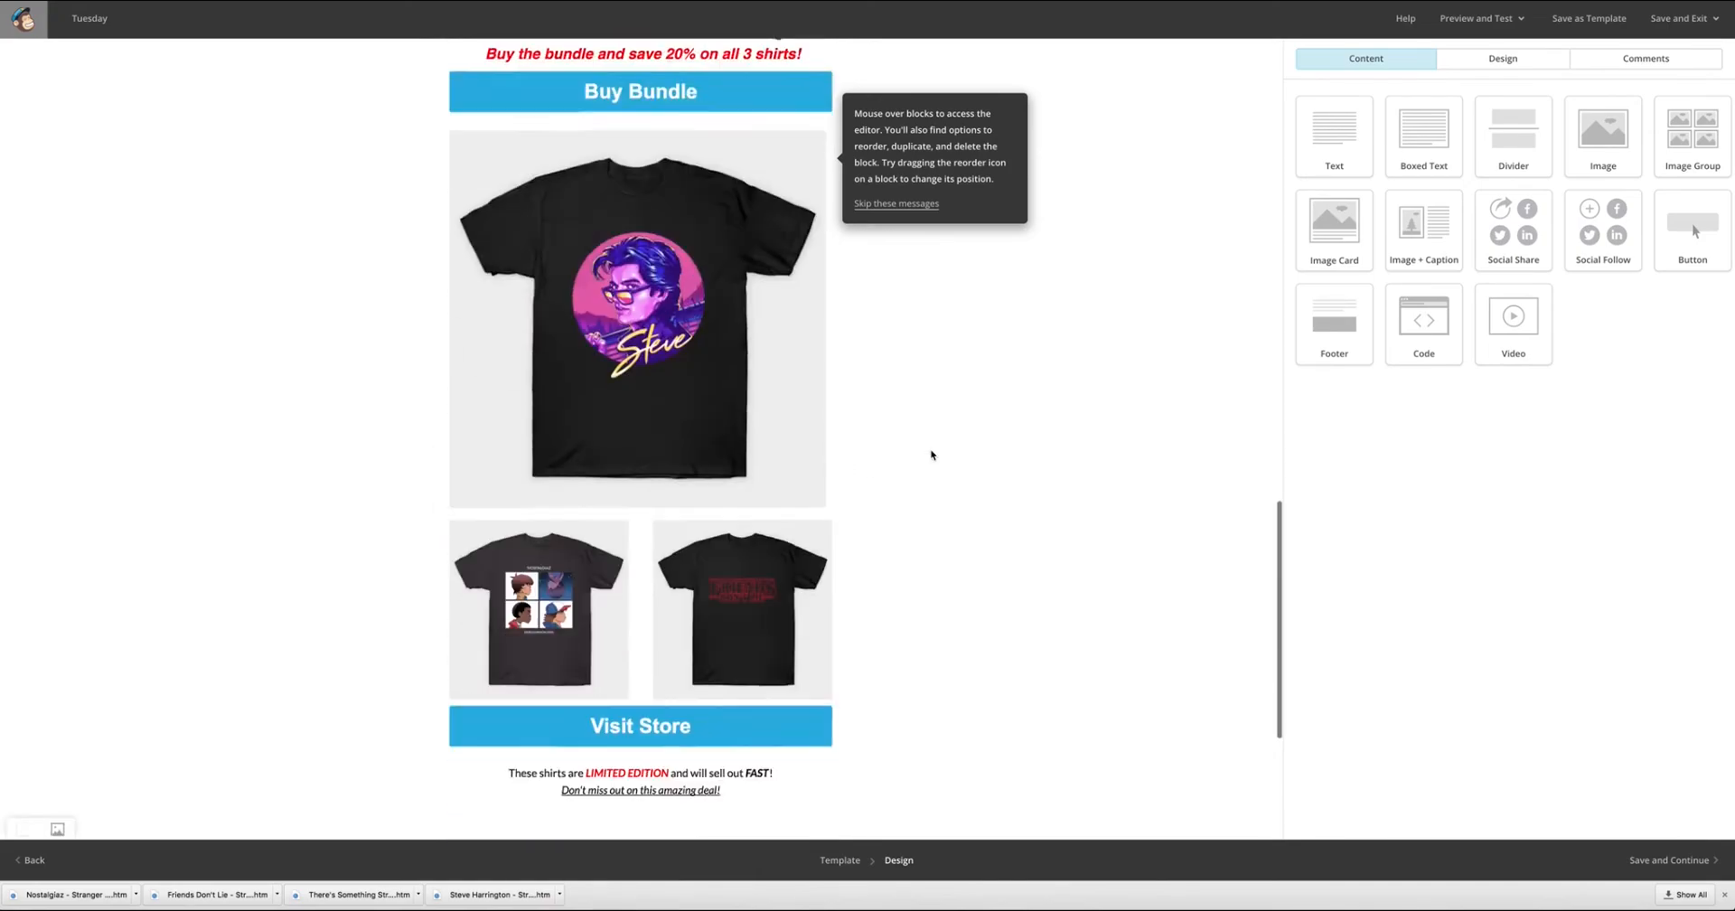
left_click(1685, 865)
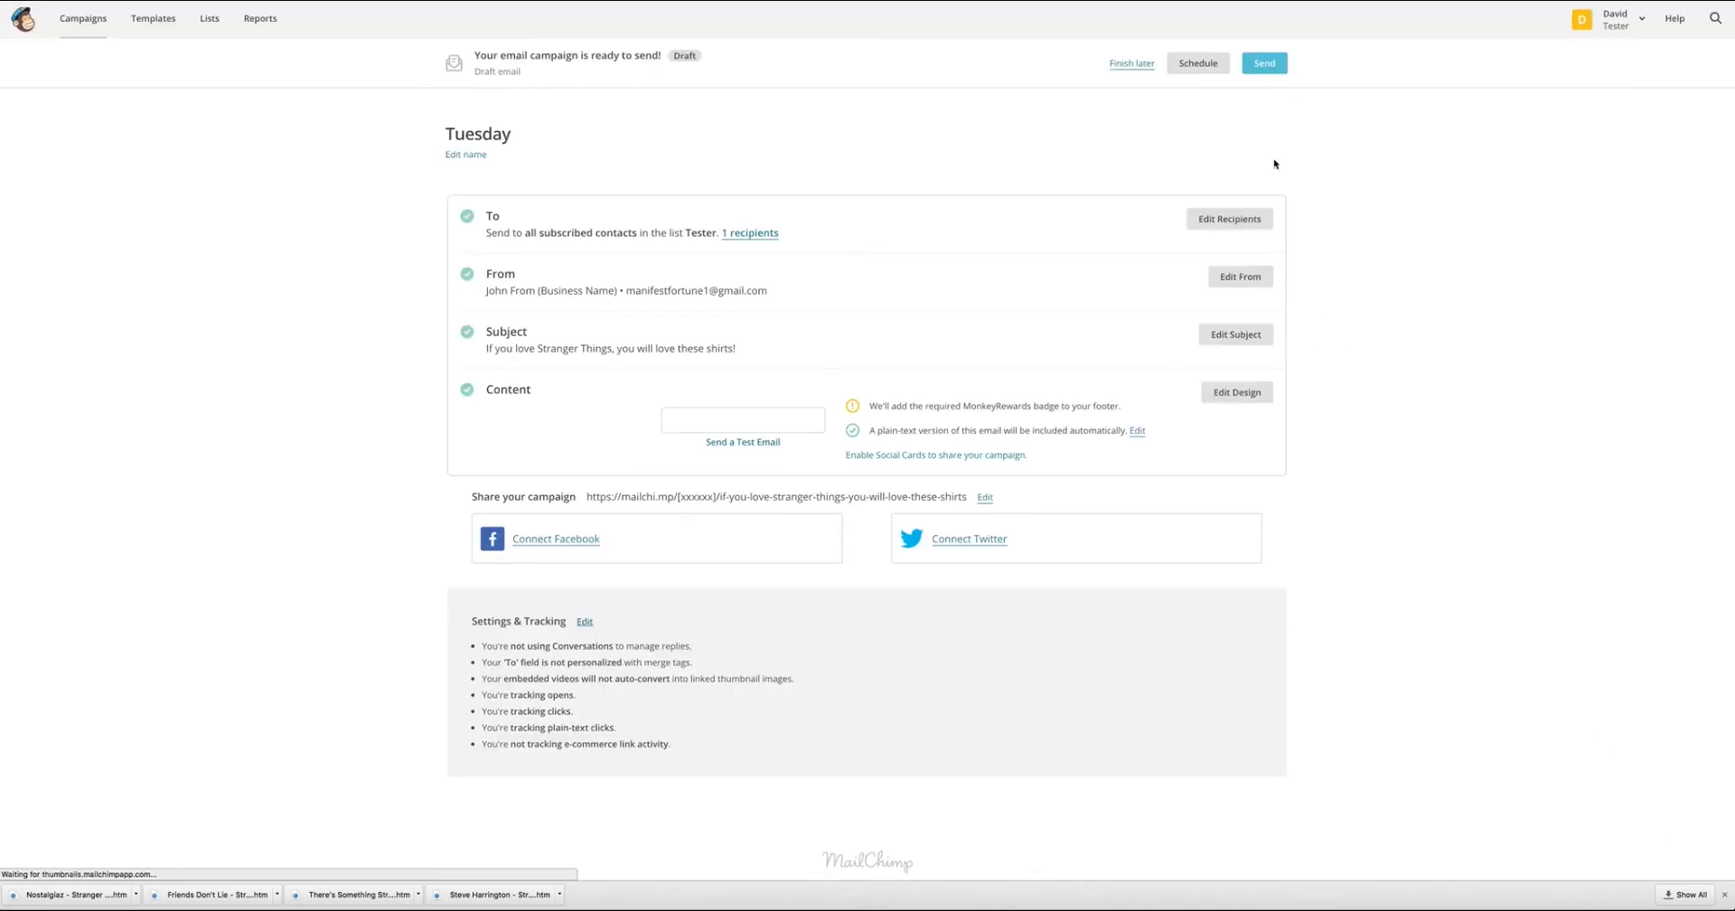
Open the scheduling settings for the Tuesday campaign and review the delivery date, specific-time, batch delivery, Timewarp and send-time optimization options.
left_click(1202, 65)
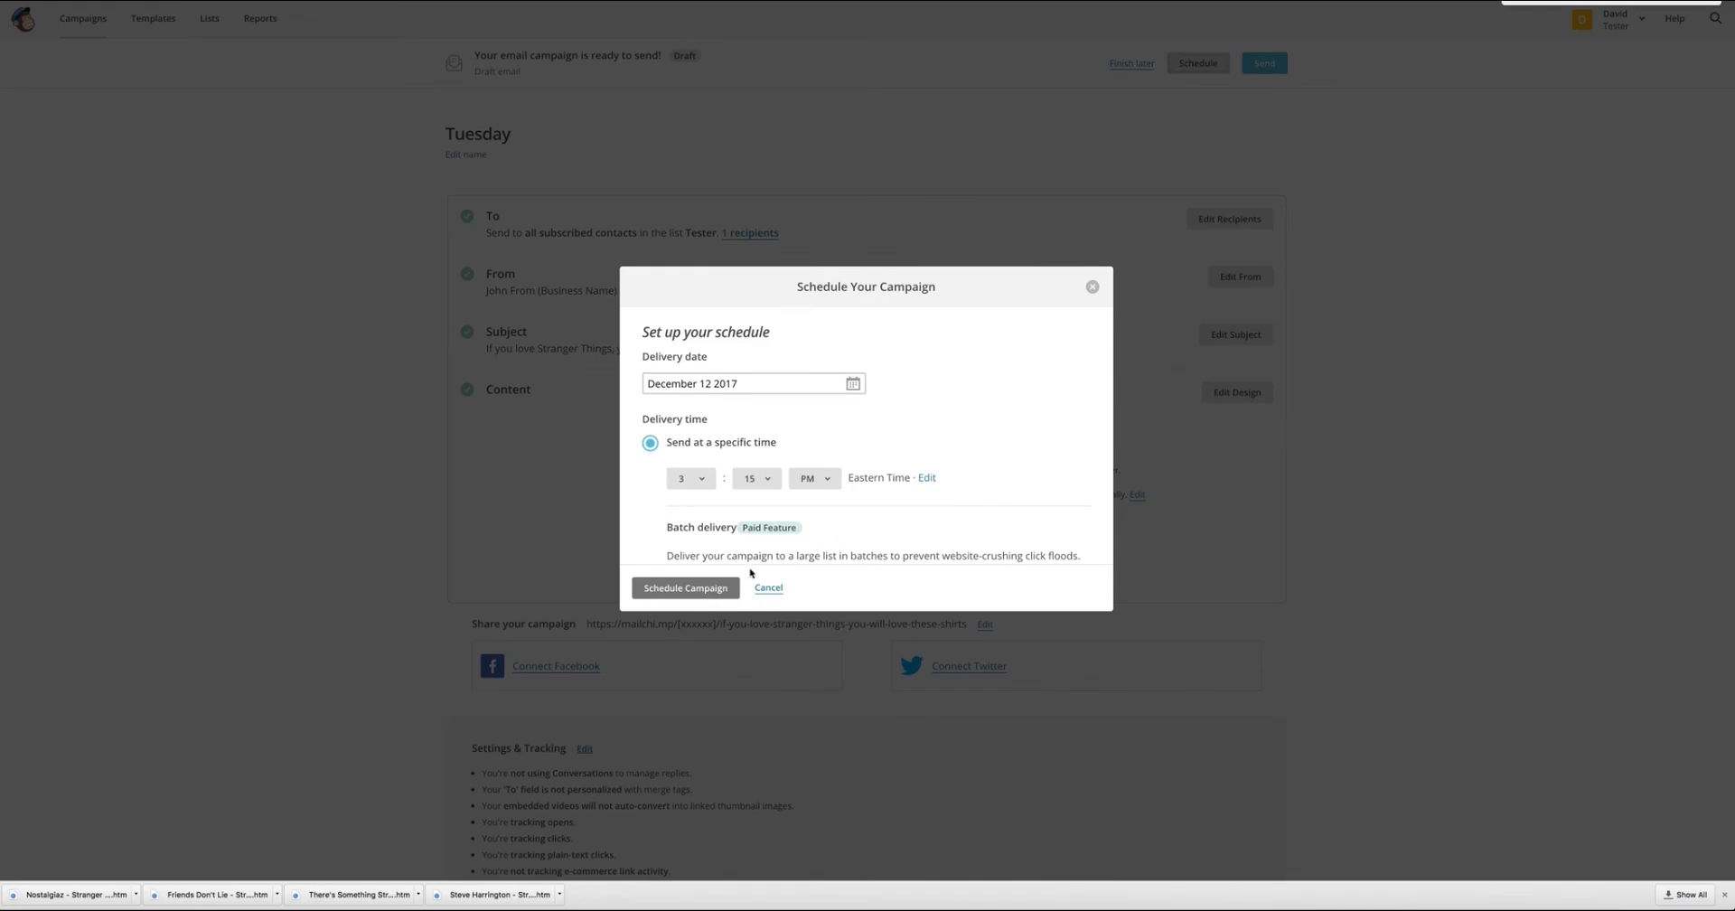
scroll(863, 551, "down", 3)
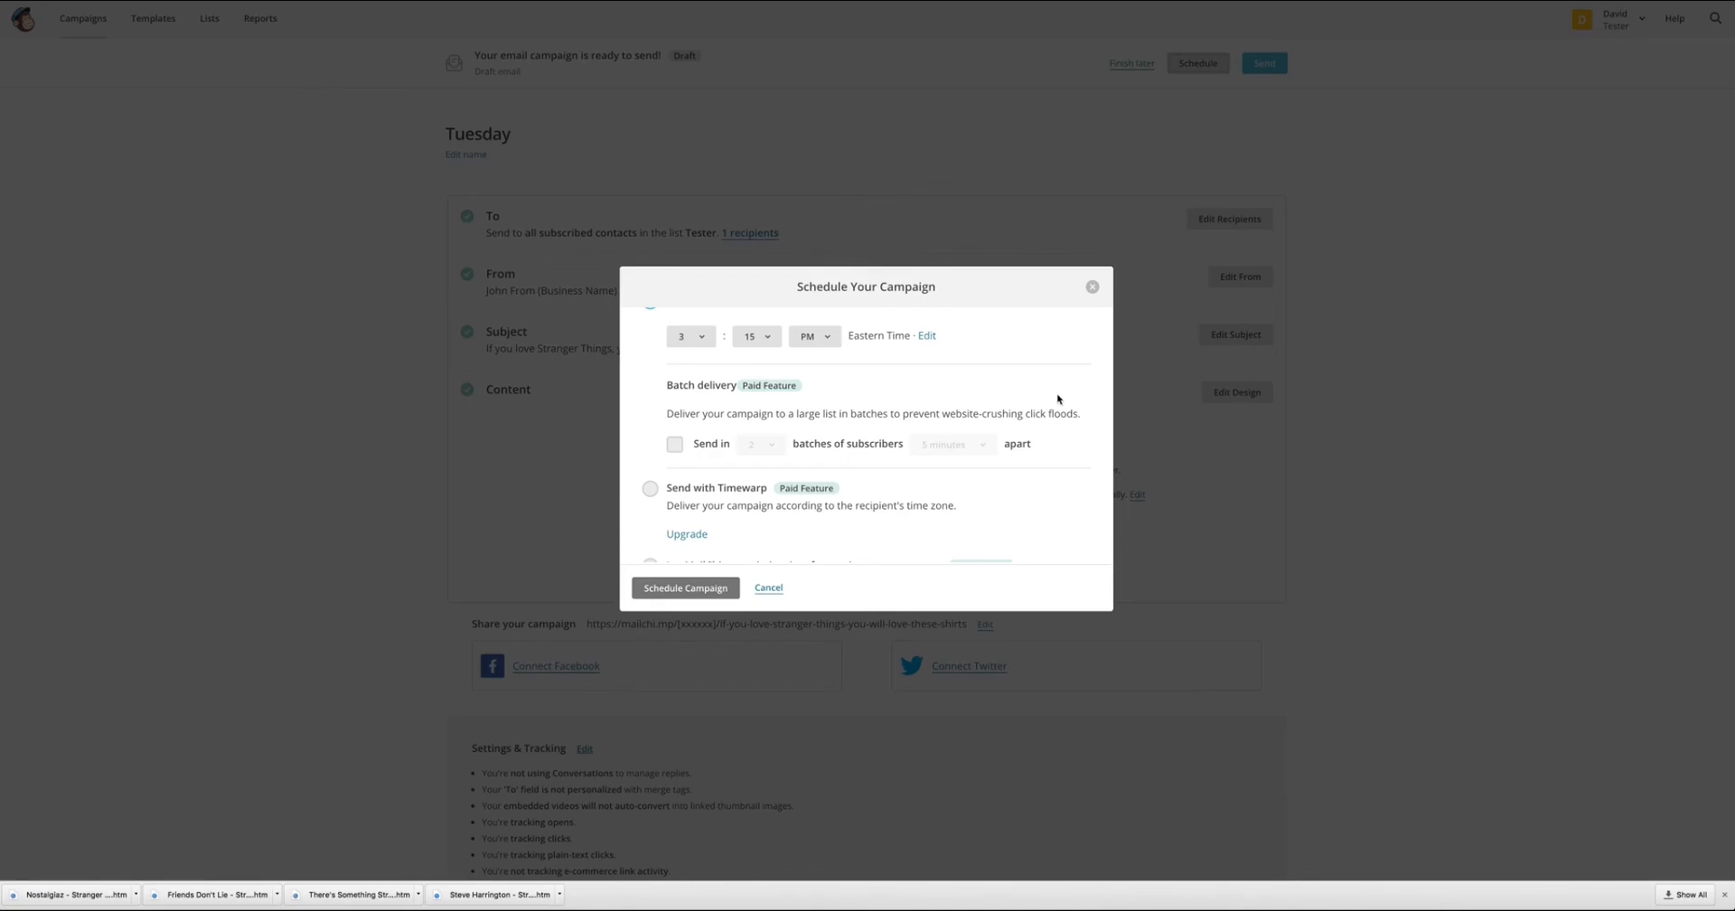
scroll(1058, 398, "up", 1)
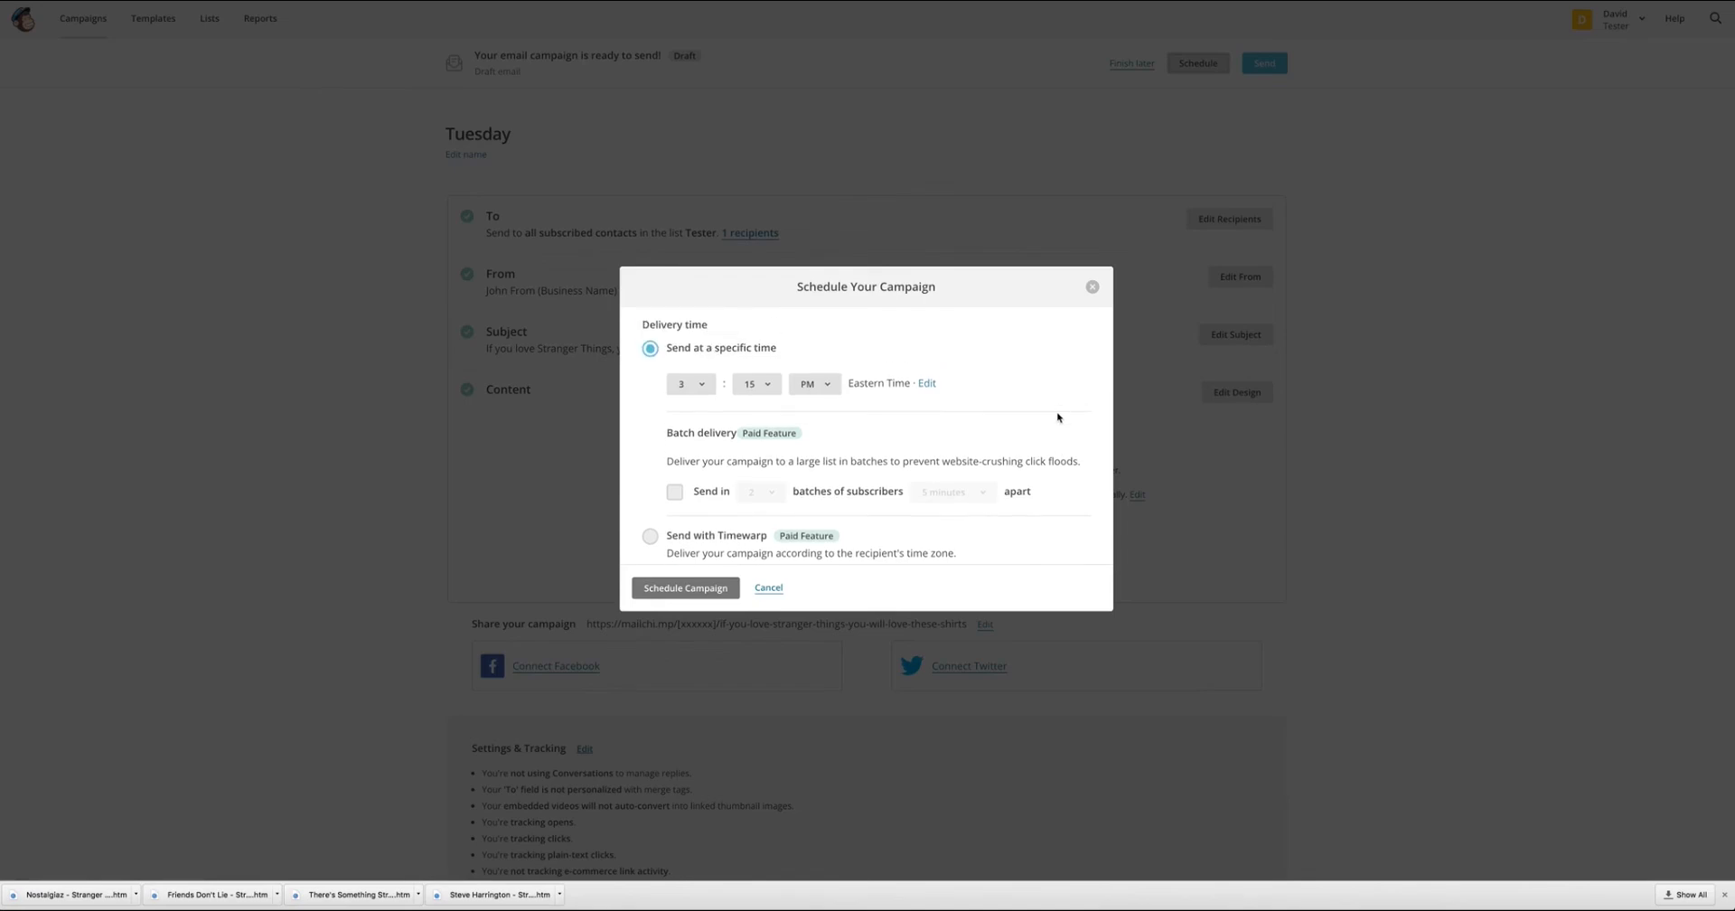
scroll(1063, 419, "down", 2)
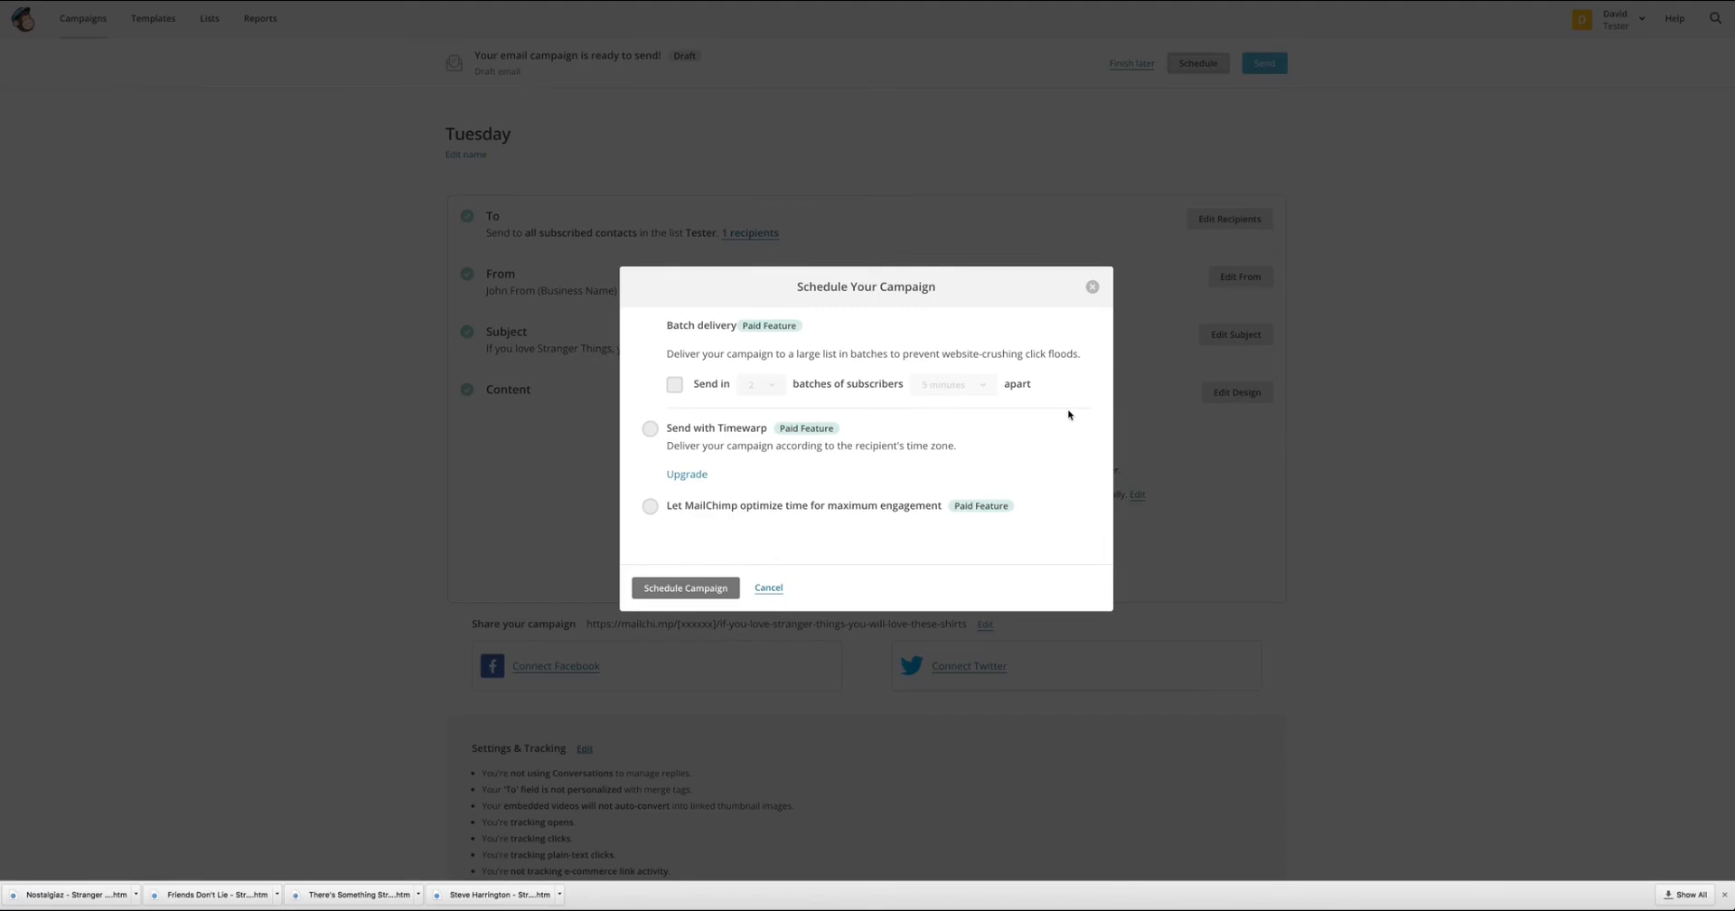
scroll(994, 421, "up", 1)
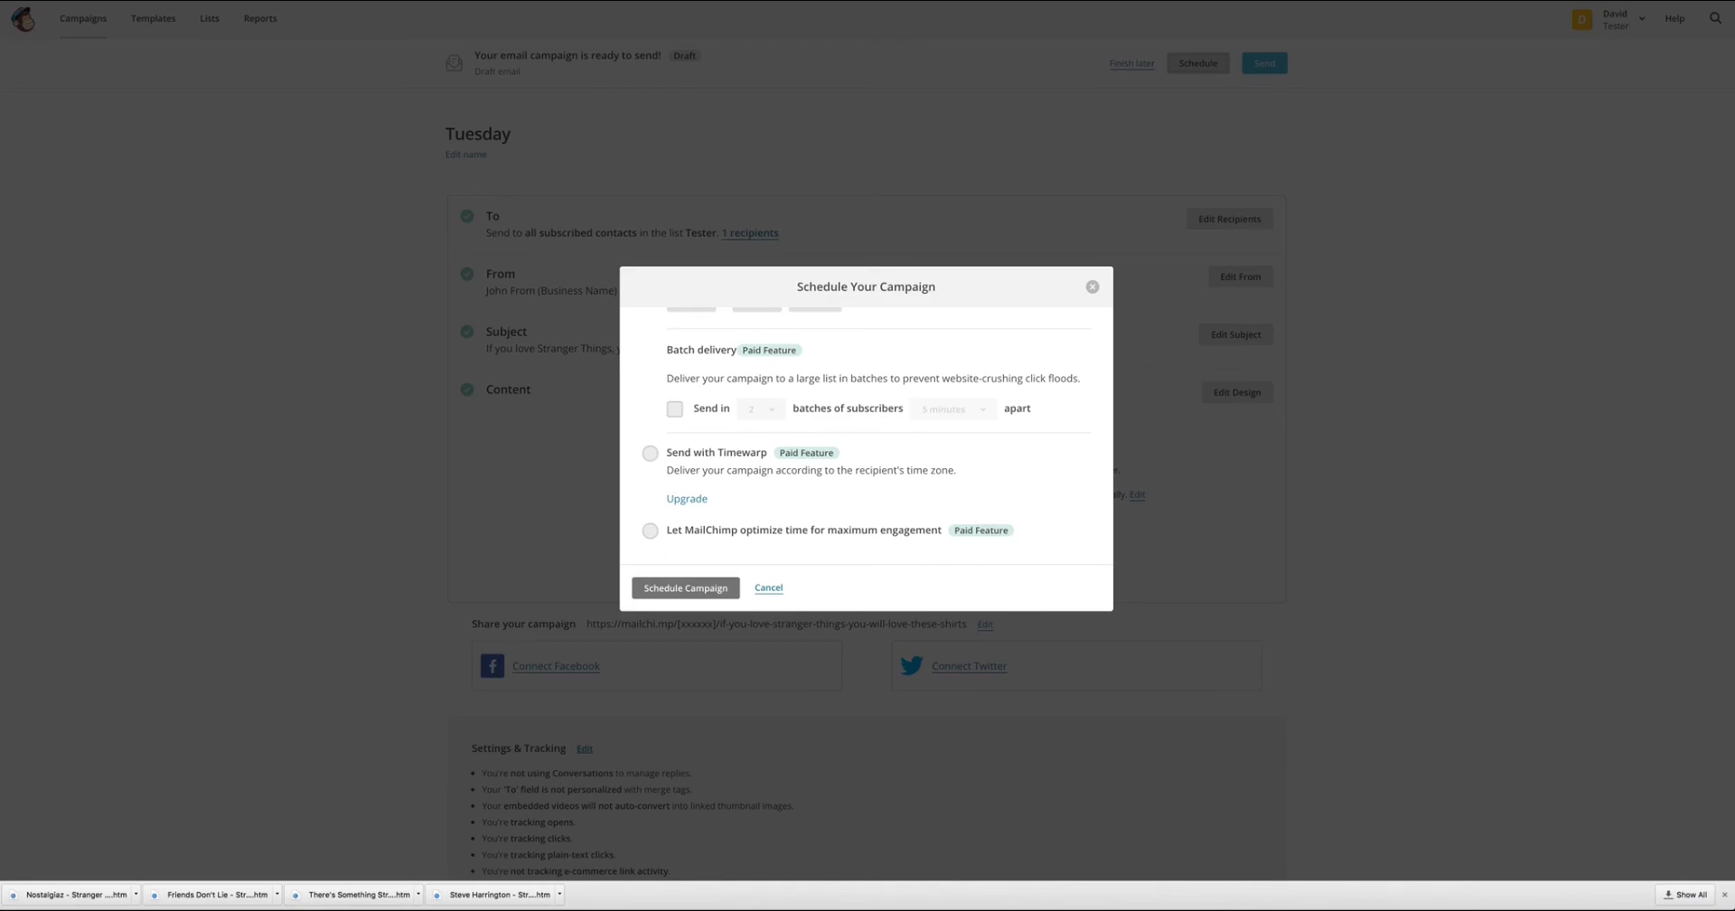
scroll(976, 457, "up", 3)
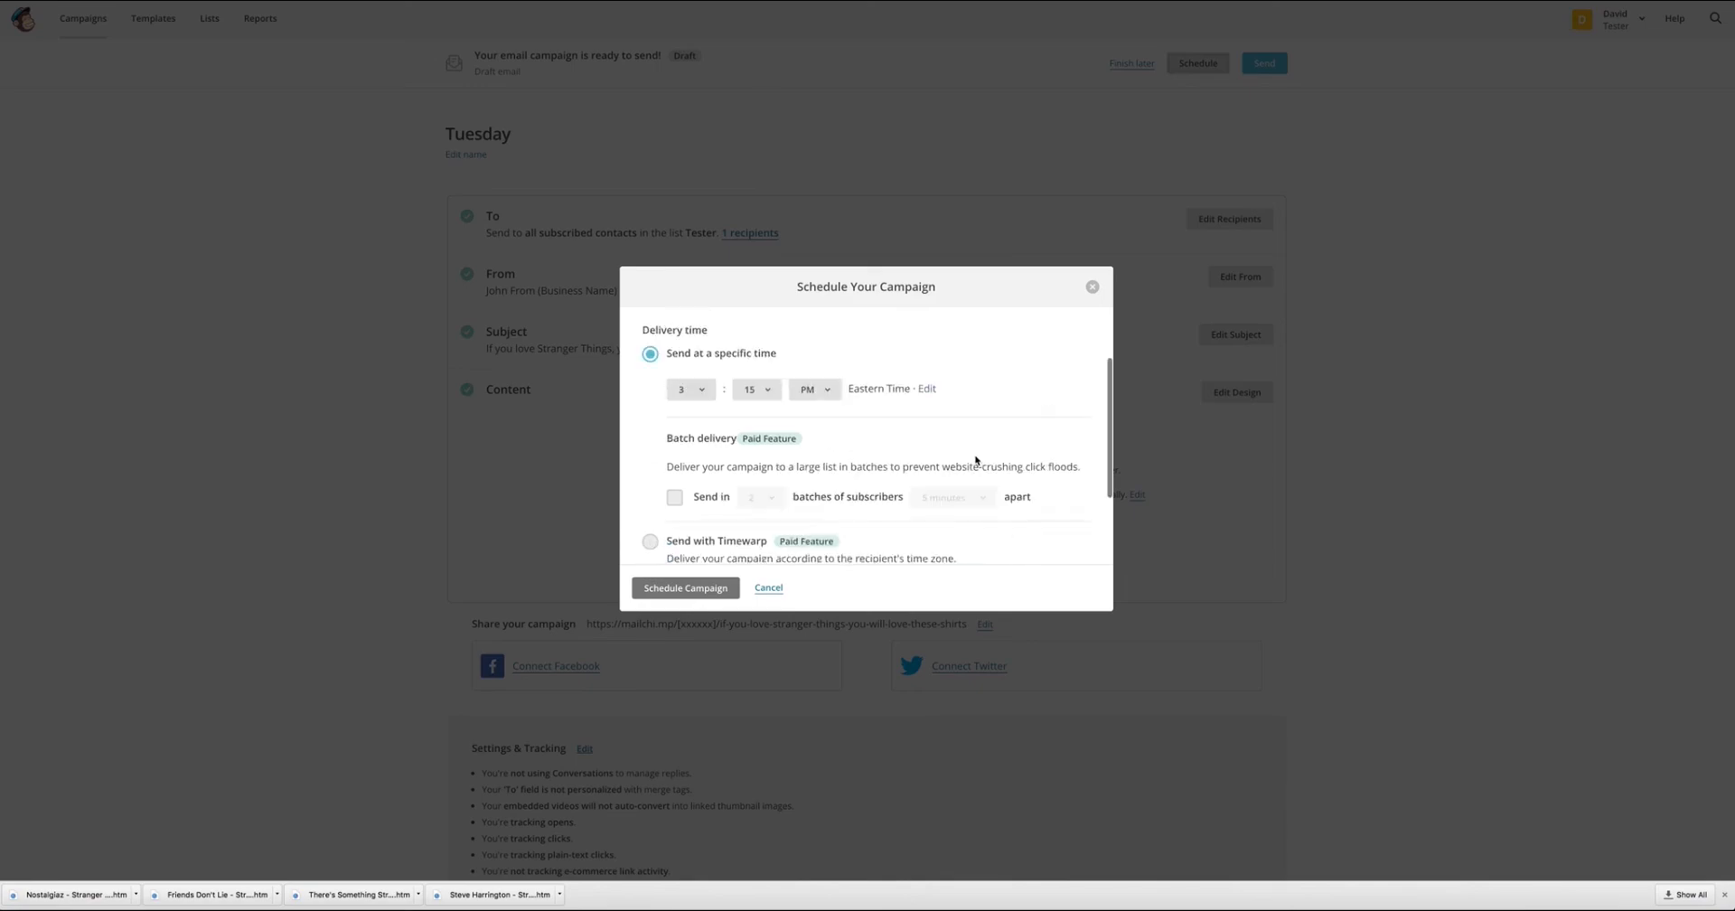
scroll(1013, 470, "down", 1)
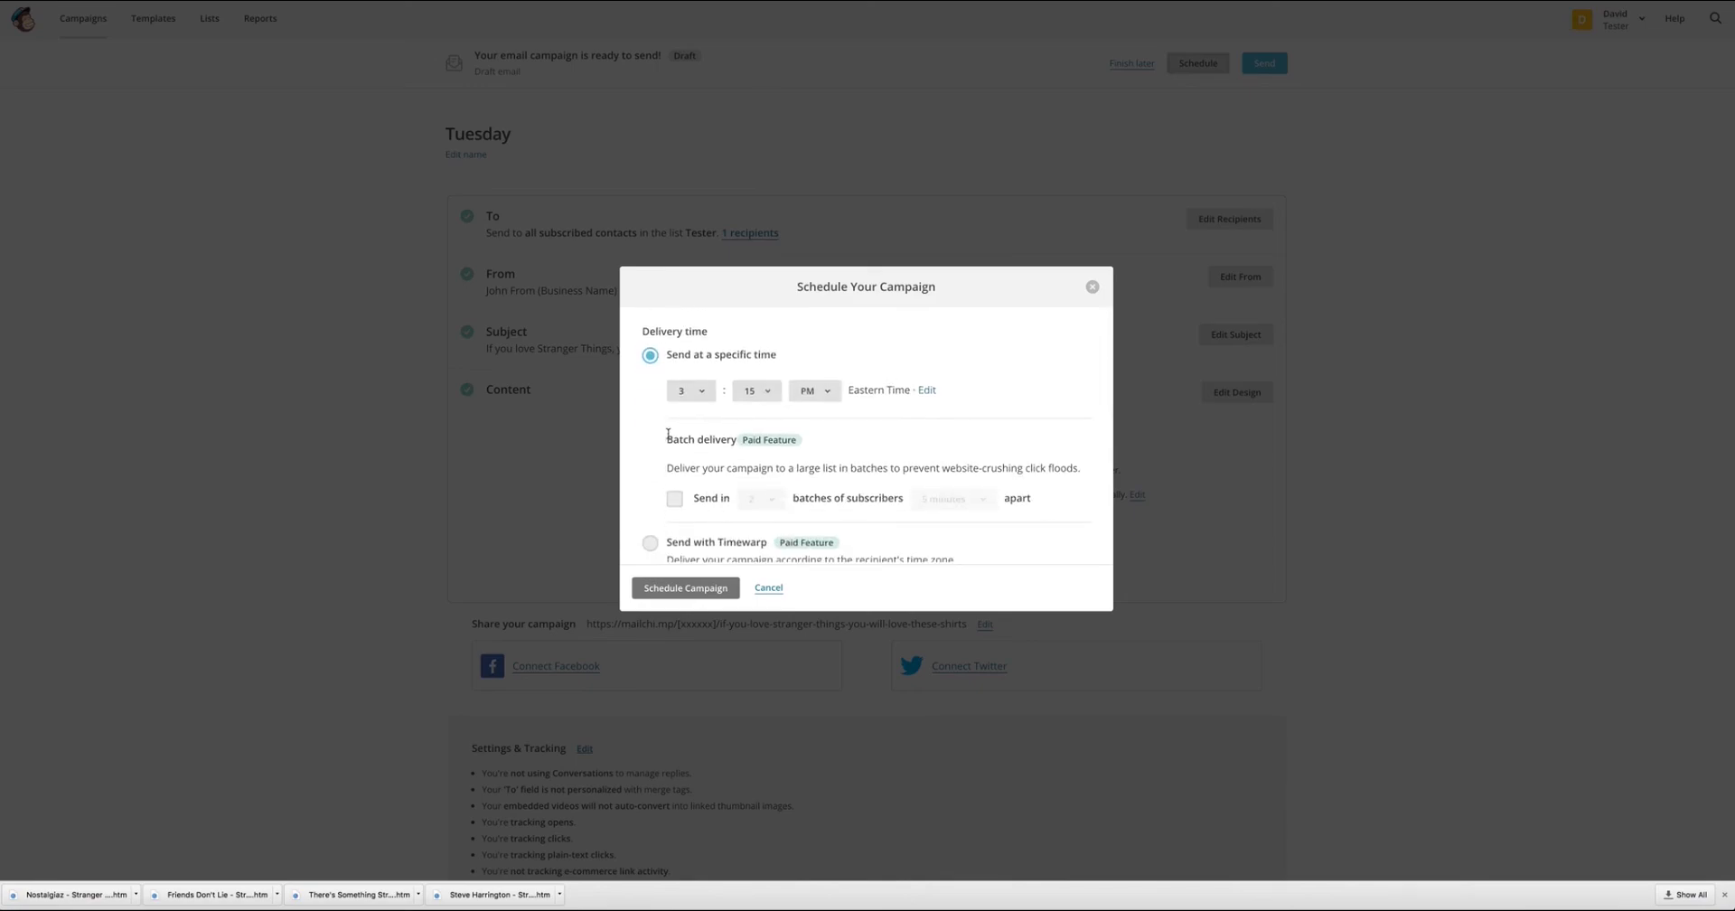